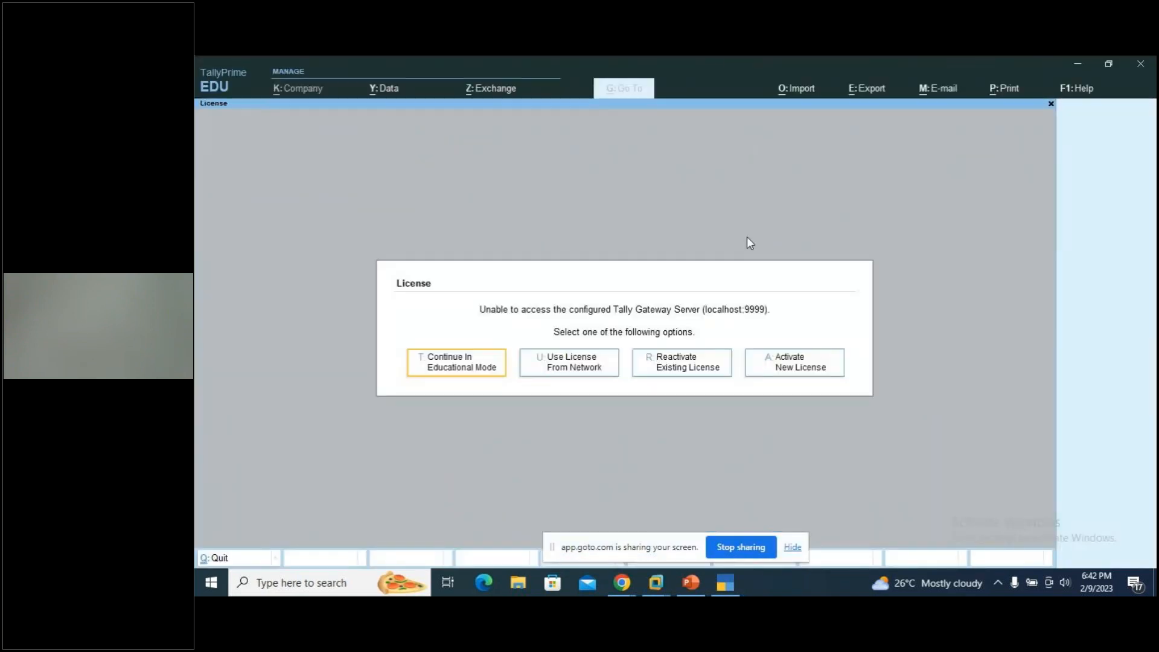
Continue in Educational Mode and open the company MCC Trading Co.
click(451, 368)
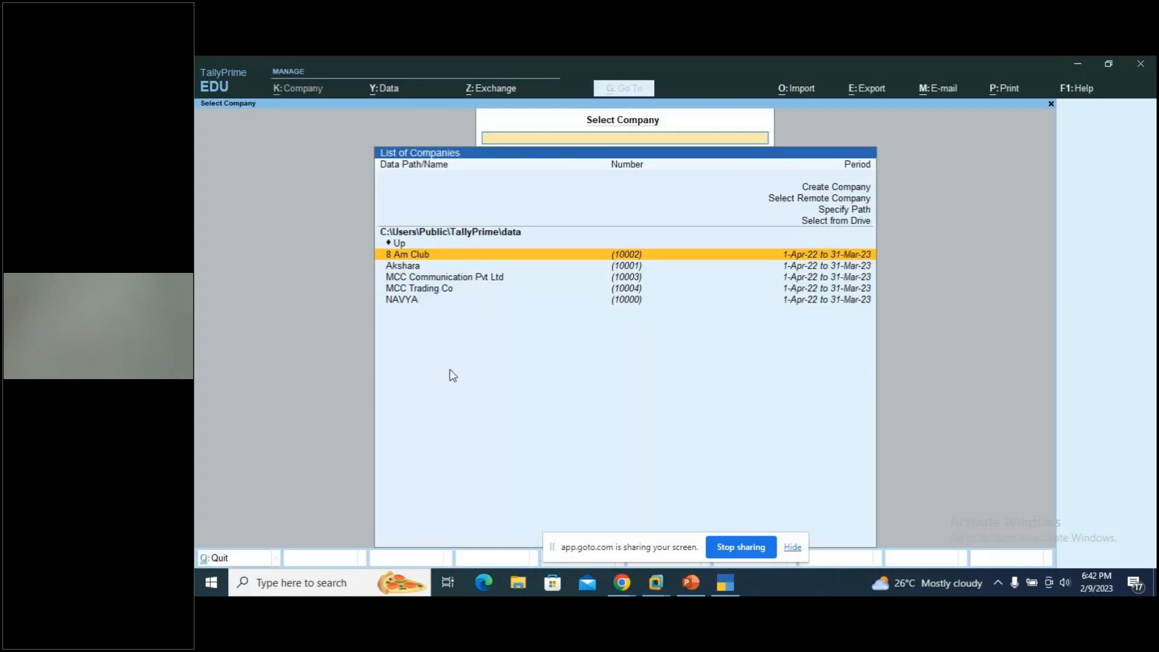
key(Down)
key(Down)
key(Down)
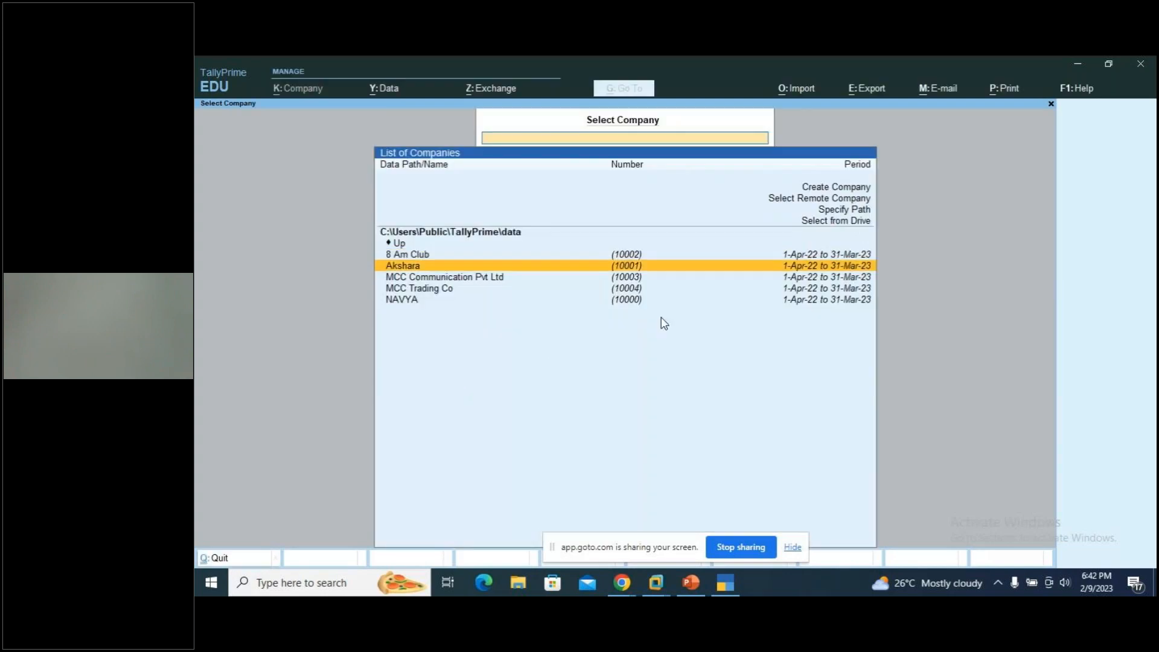
key(Return)
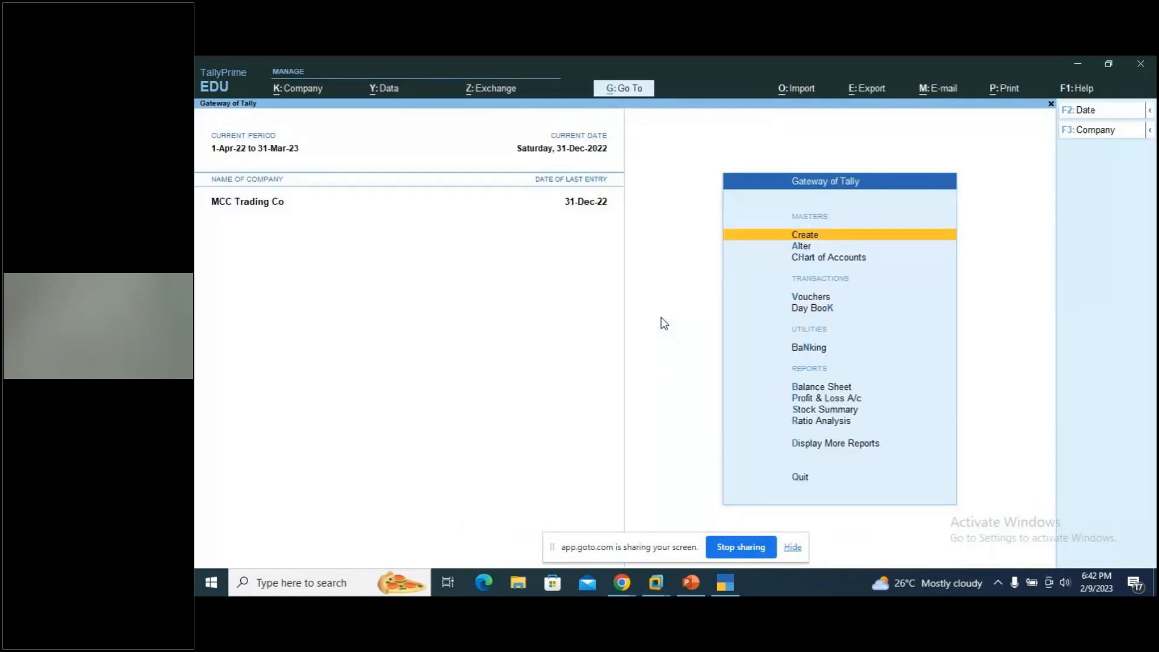
View the Day Book for the period 1-Apr-22 to 31-Mar-23, and return to the Gateway of Tally.
key(Down)
key(Down)
key(Down)
key(Down)
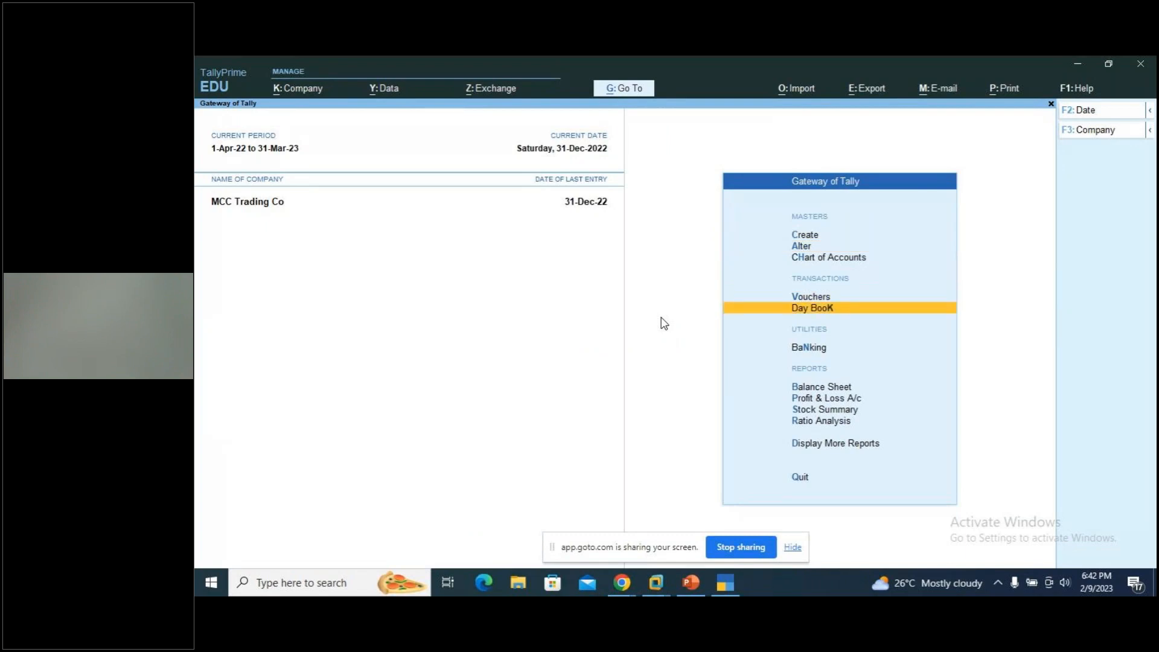
key(Return)
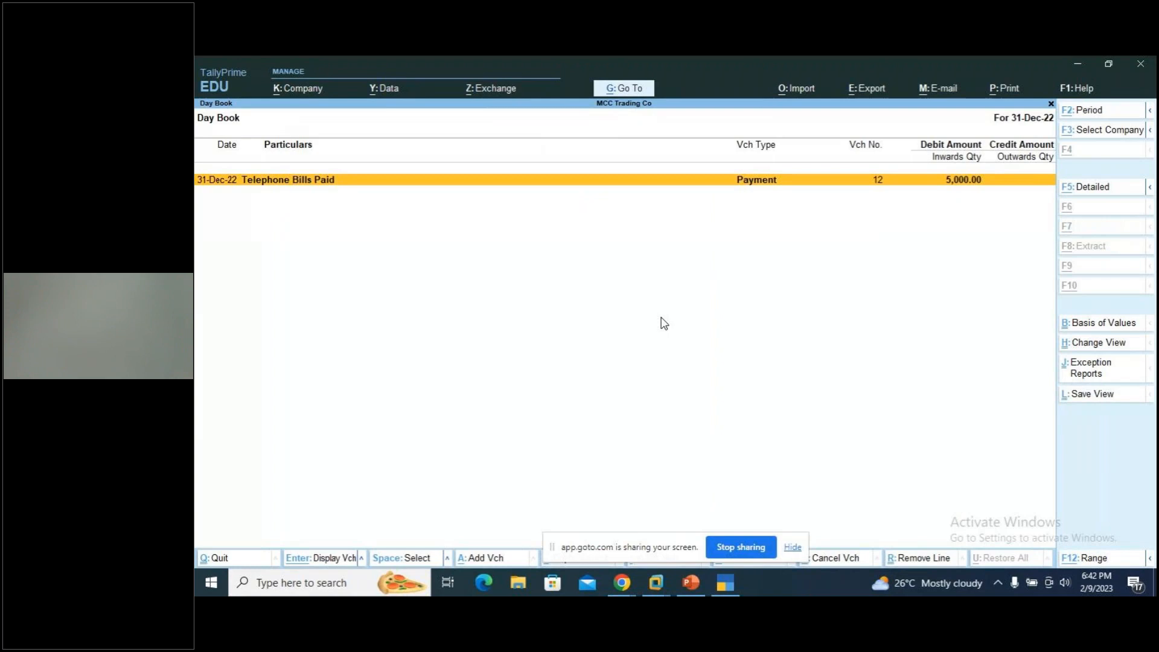
key(alt+F2)
text(1.4)
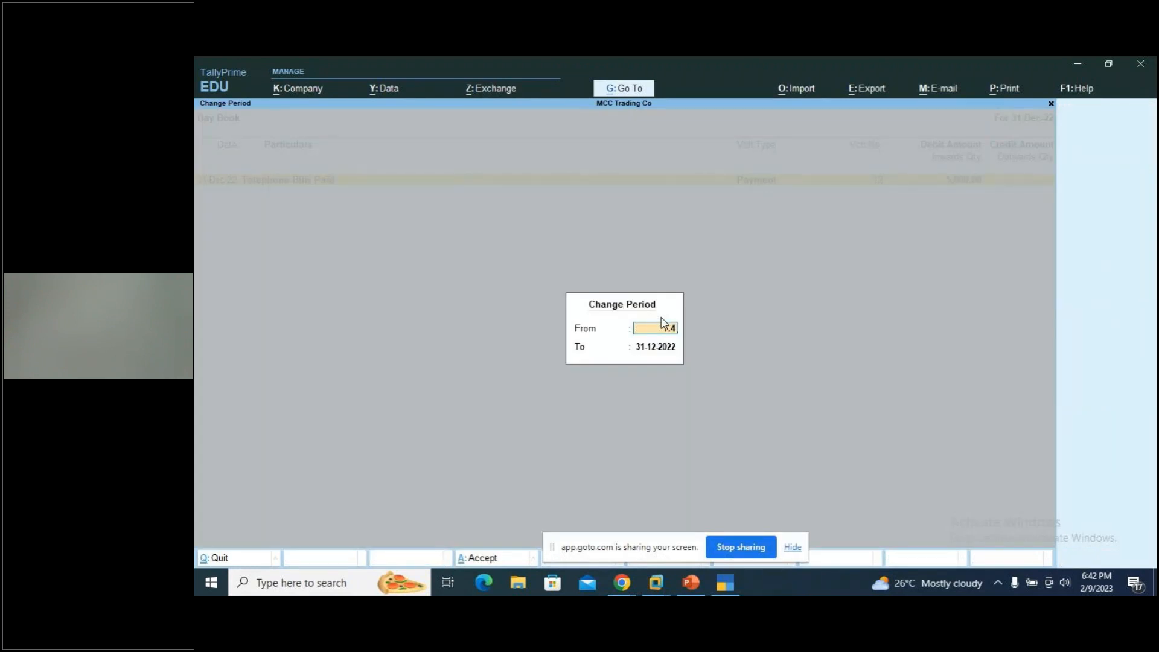
key(Return)
text(31.3)
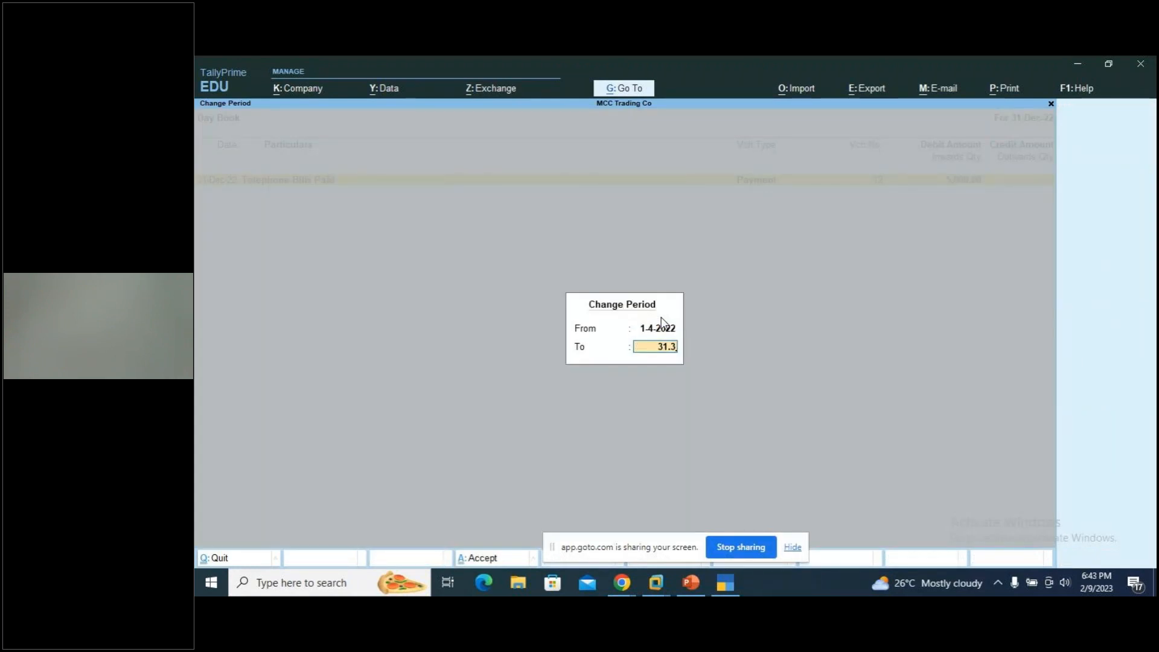
key(Return)
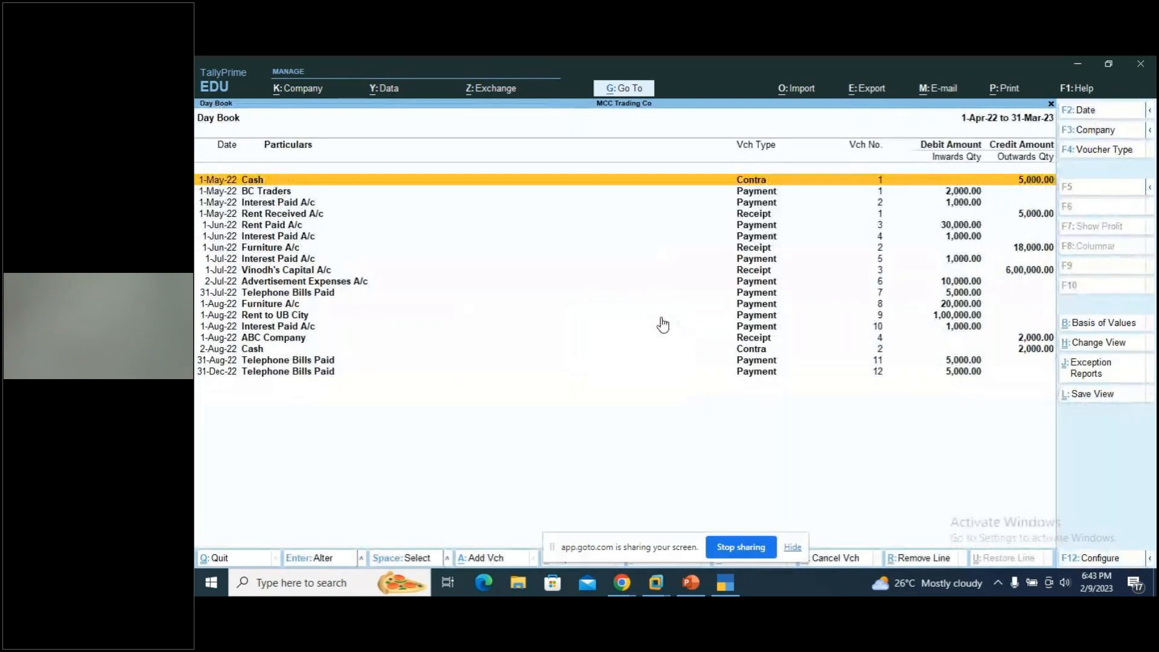
key(Escape)
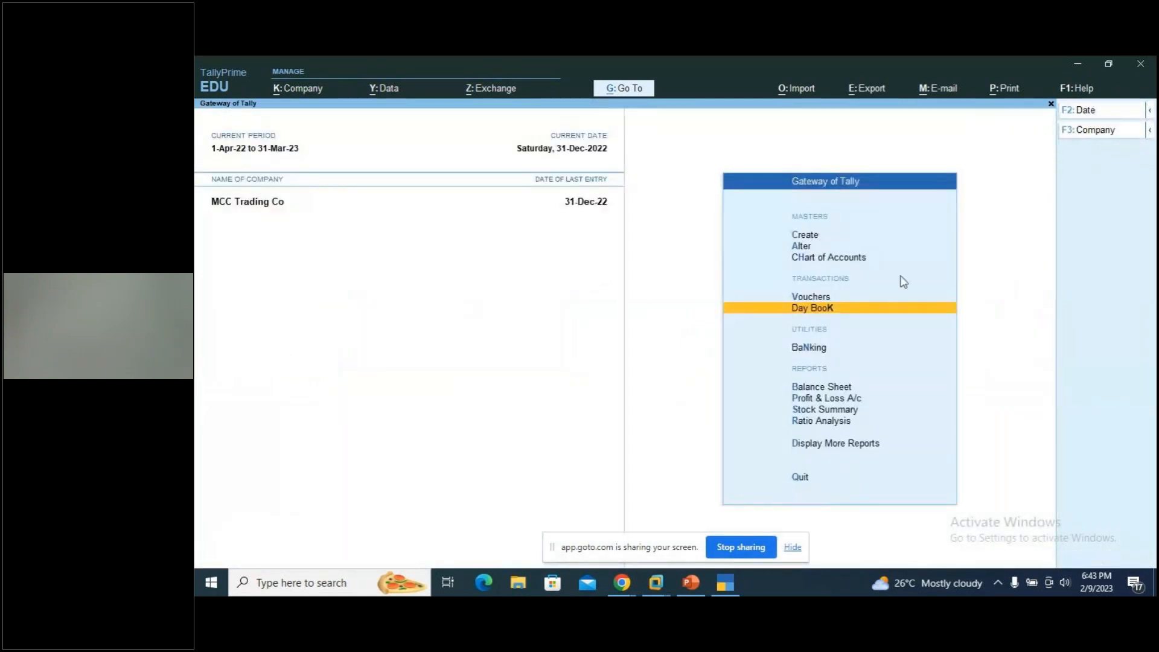
View the list of Stock Categories in the Chart of Accounts and close it.
key(Up)
key(Up)
key(Up)
key(Return)
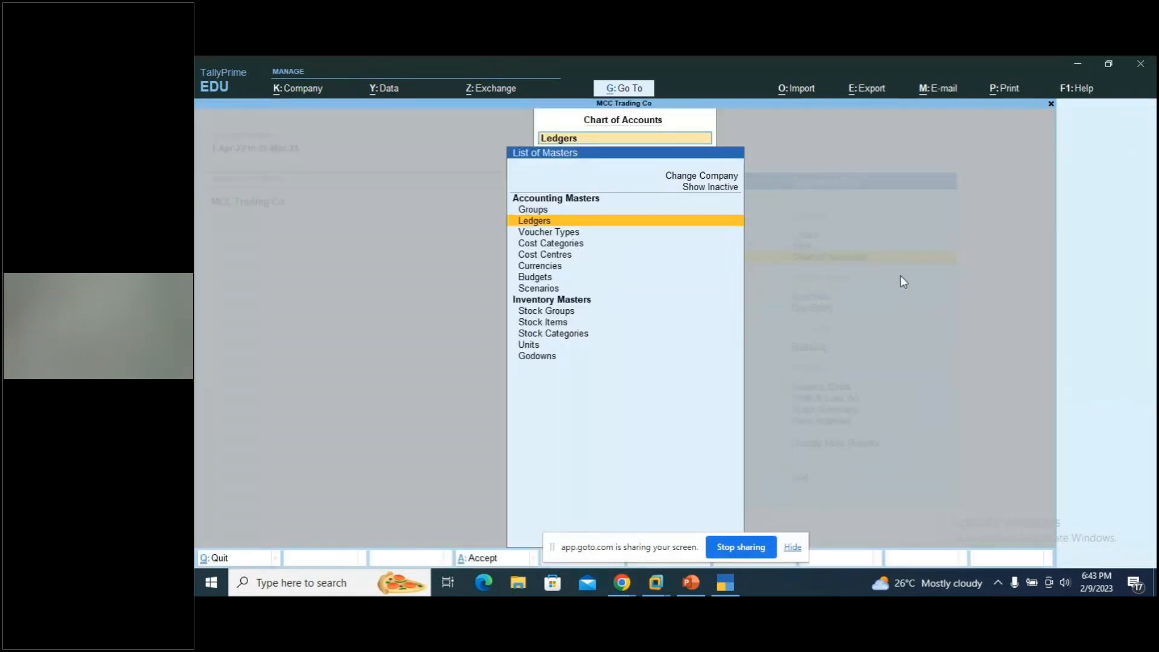
key(Down)
key(Down)
key(Down)
key(Down)
key(Down)
key(Down)
key(Down)
key(Down)
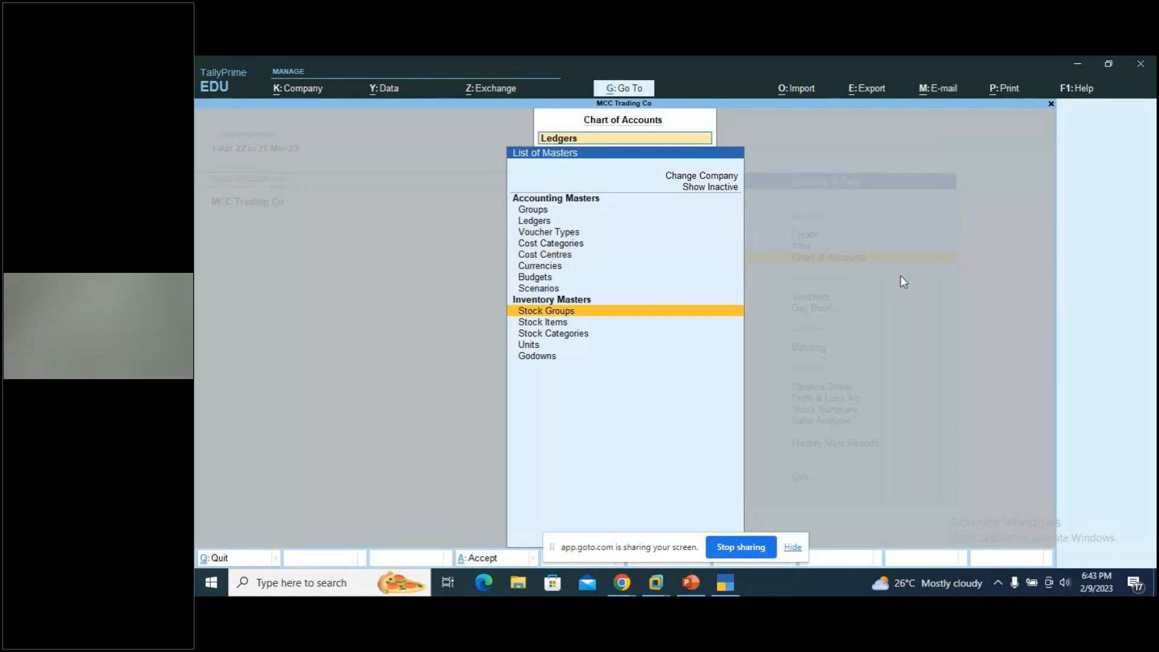
key(Down)
key(Return)
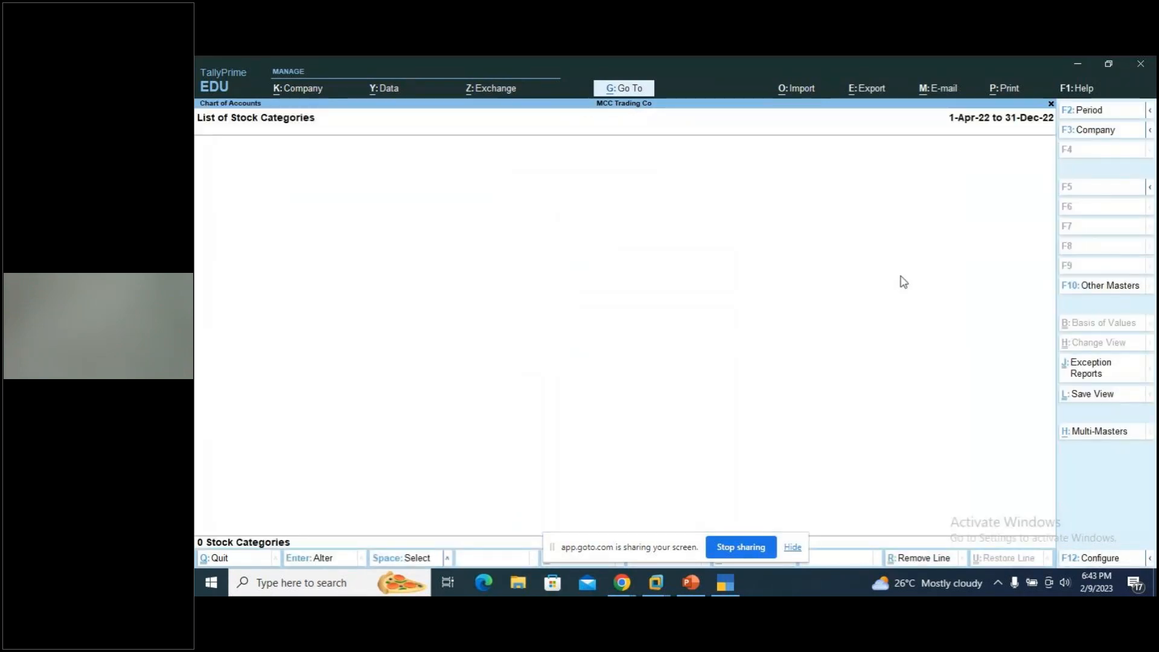
key(Escape)
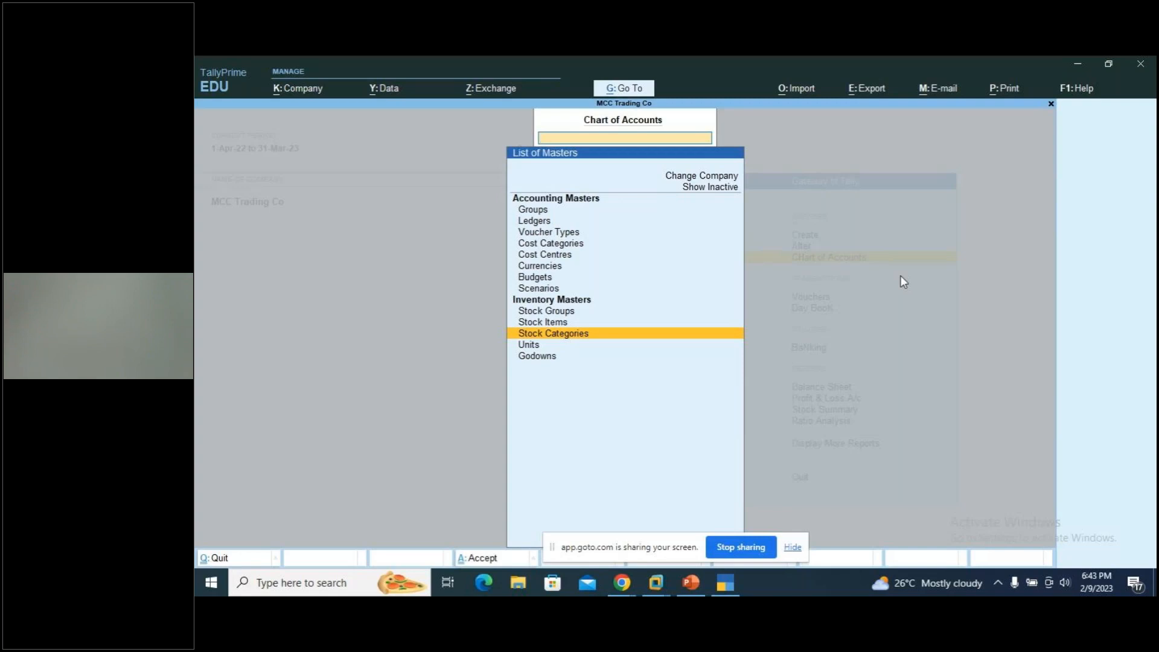
Switch to PowerPoint to read the Stock Item slide's list of items to create, and return to TallyPrime.
key(alt+Tab)
key(alt+Tab)
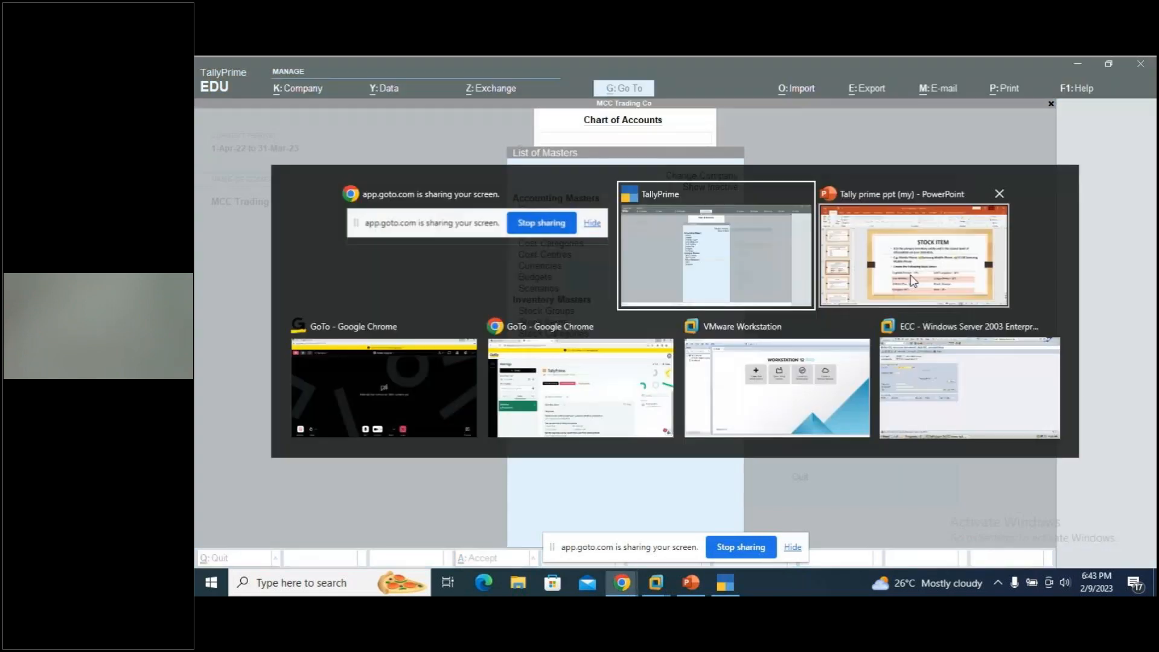
click(695, 584)
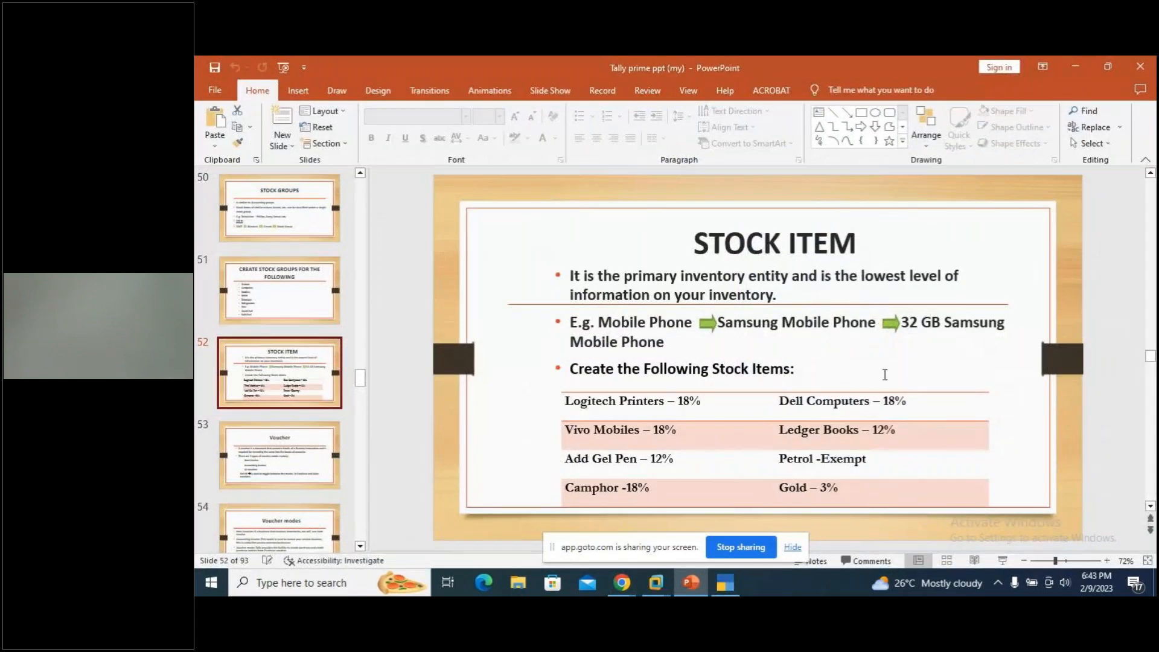
key(alt+Tab)
key(alt+Tab)
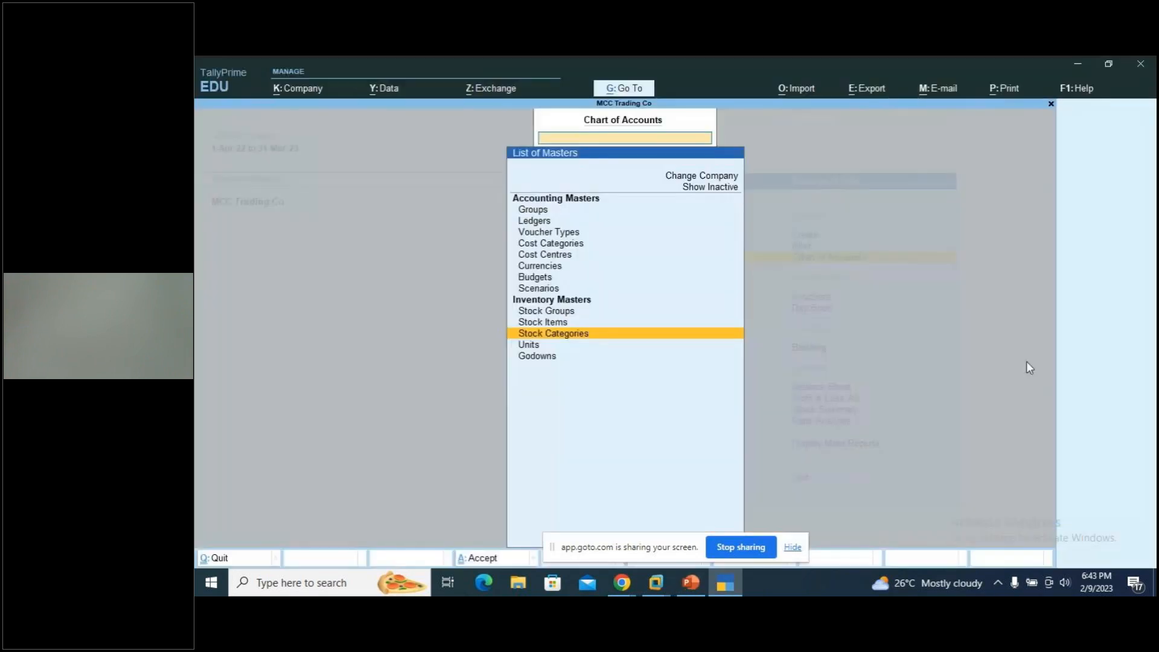
Leave the Chart of Accounts and open the creation form for a new Stock Item master.
key(Escape)
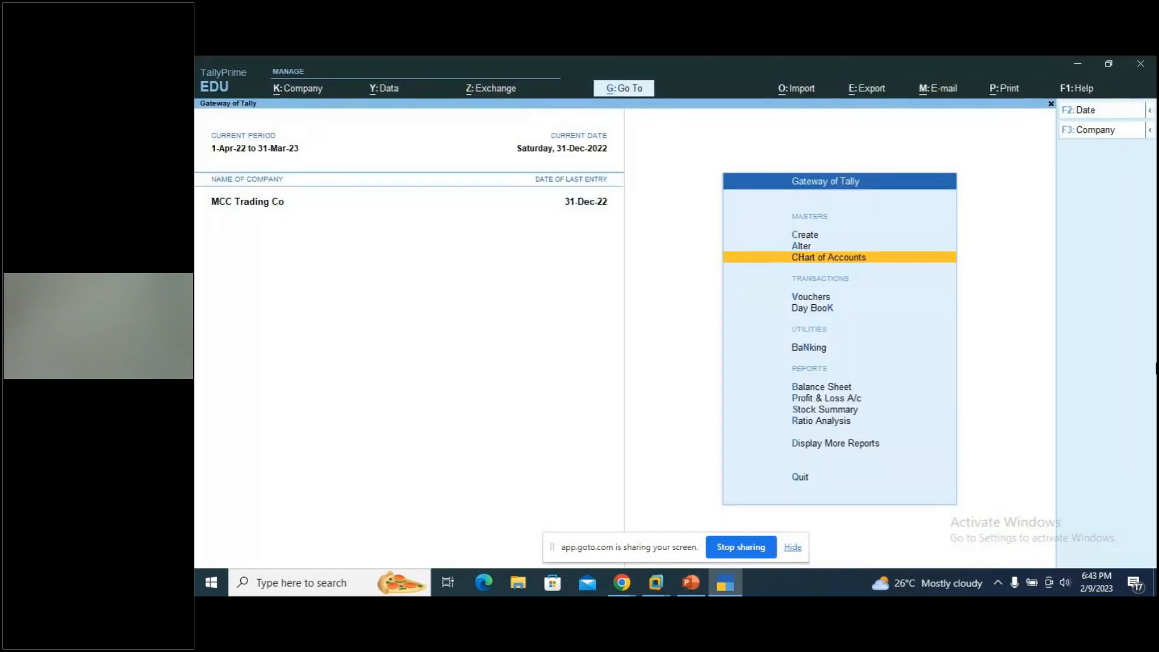
key(Up)
key(Up)
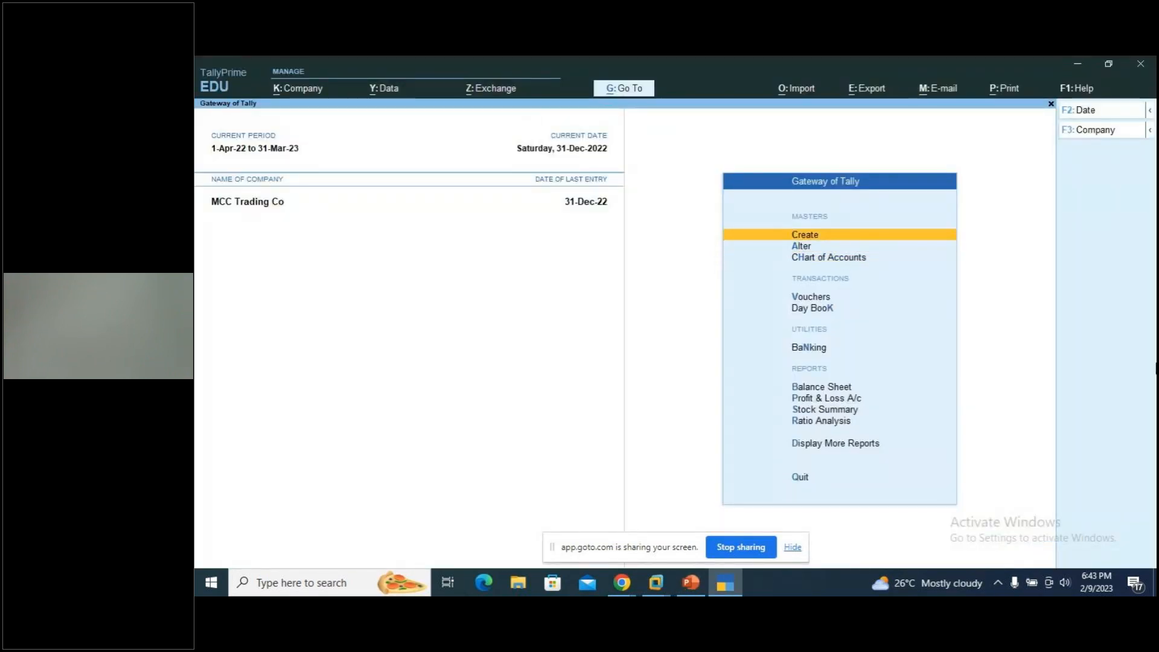
key(Return)
key(Down)
key(Down)
key(Down)
key(Down)
key(Down)
key(Down)
key(Down)
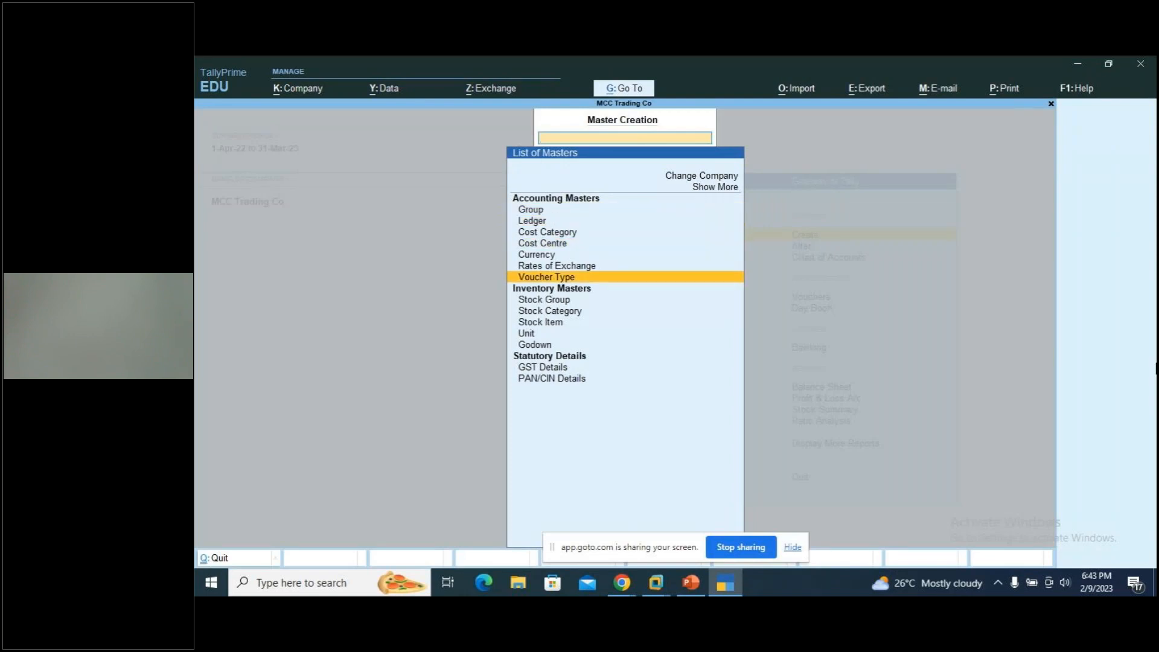
key(Down)
key(Down)
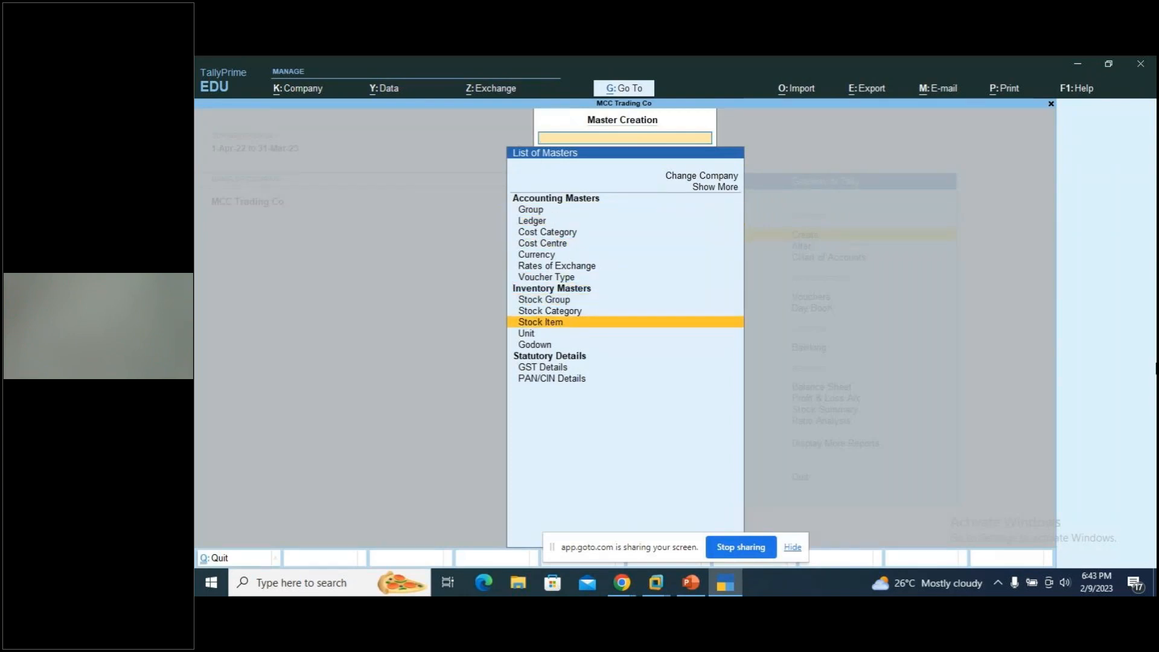
key(Return)
Check the first item on the PowerPoint slide and name the new stock item Logitech Printers in TallyPrime.
key(alt+Tab)
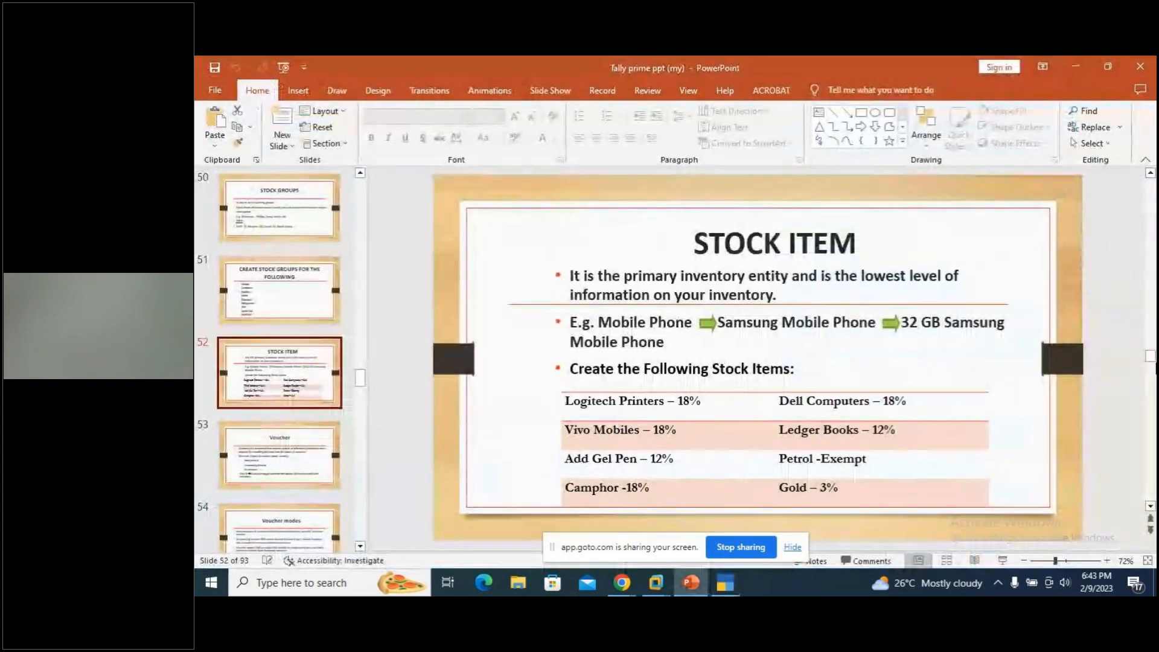
key(alt+Tab)
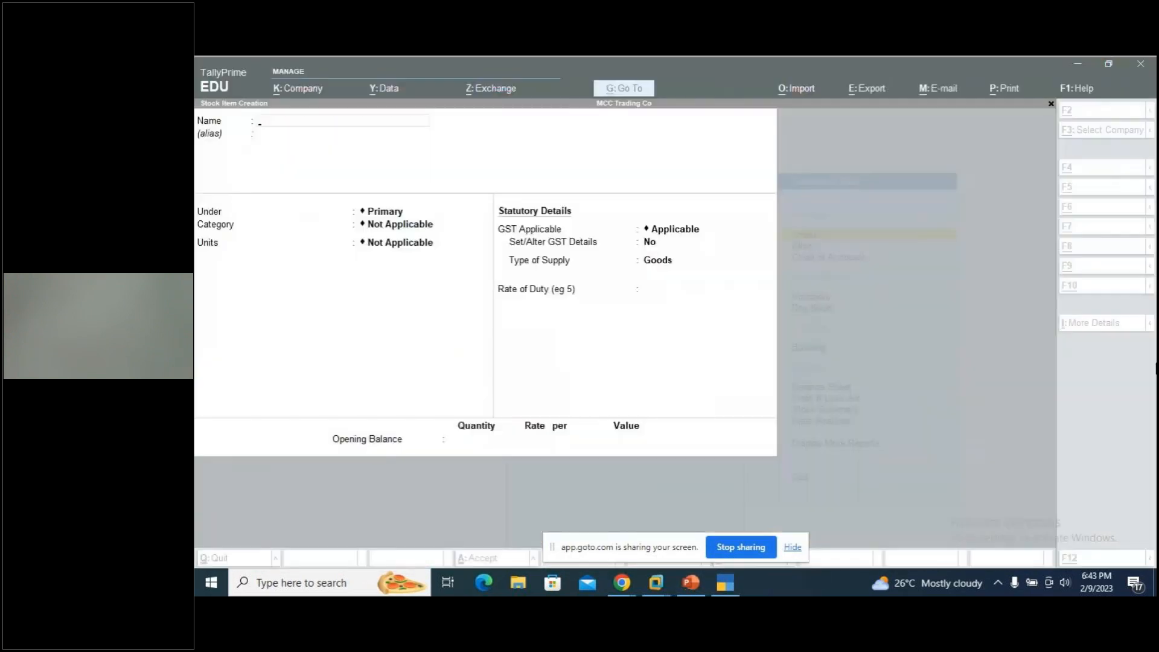
text(Logitech Printers)
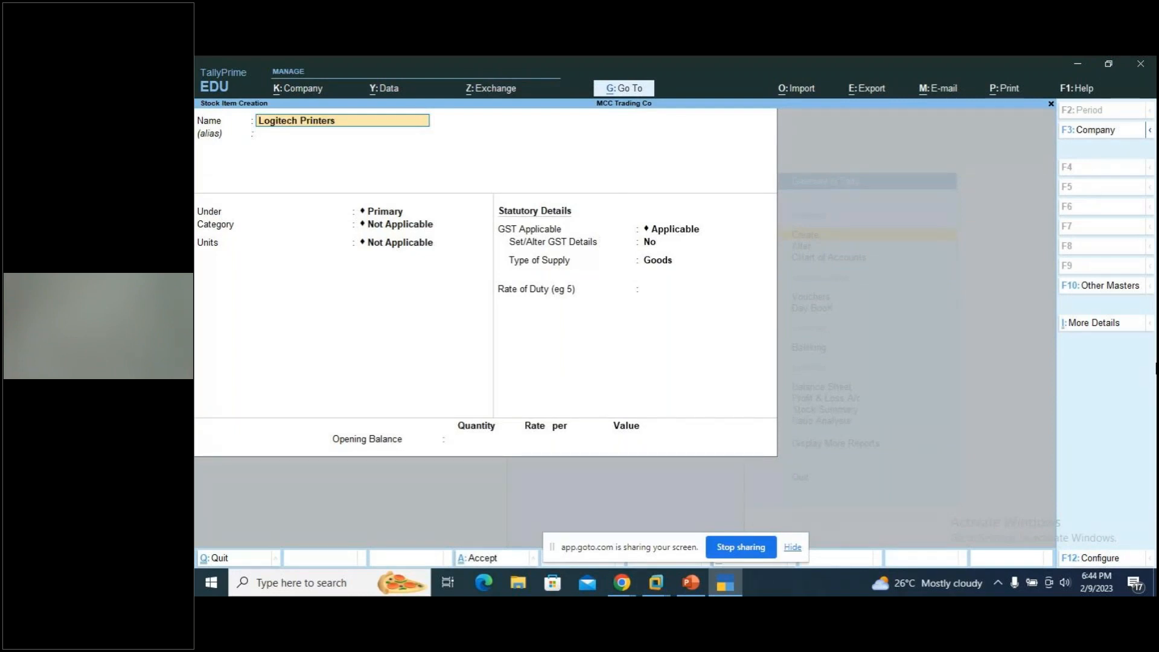
key(Return)
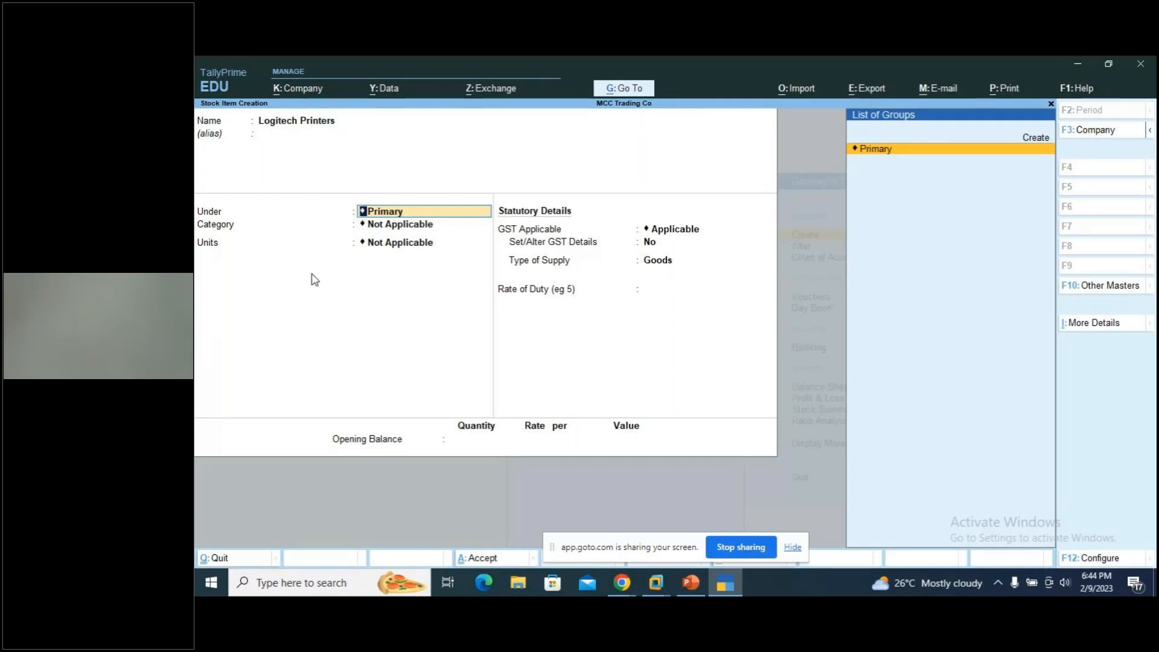
Review the stock item configuration options down to stock category use, and accept them as set.
key(F12)
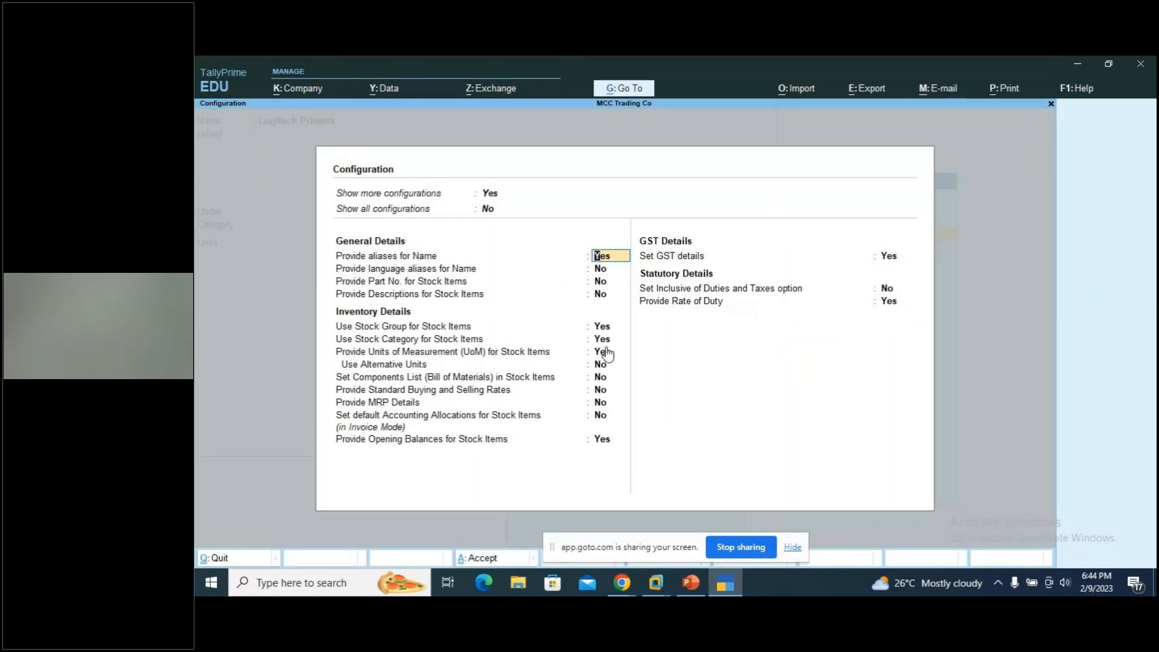
key(Return)
key(Return)
key(Return)
key(Return)
key(Return)
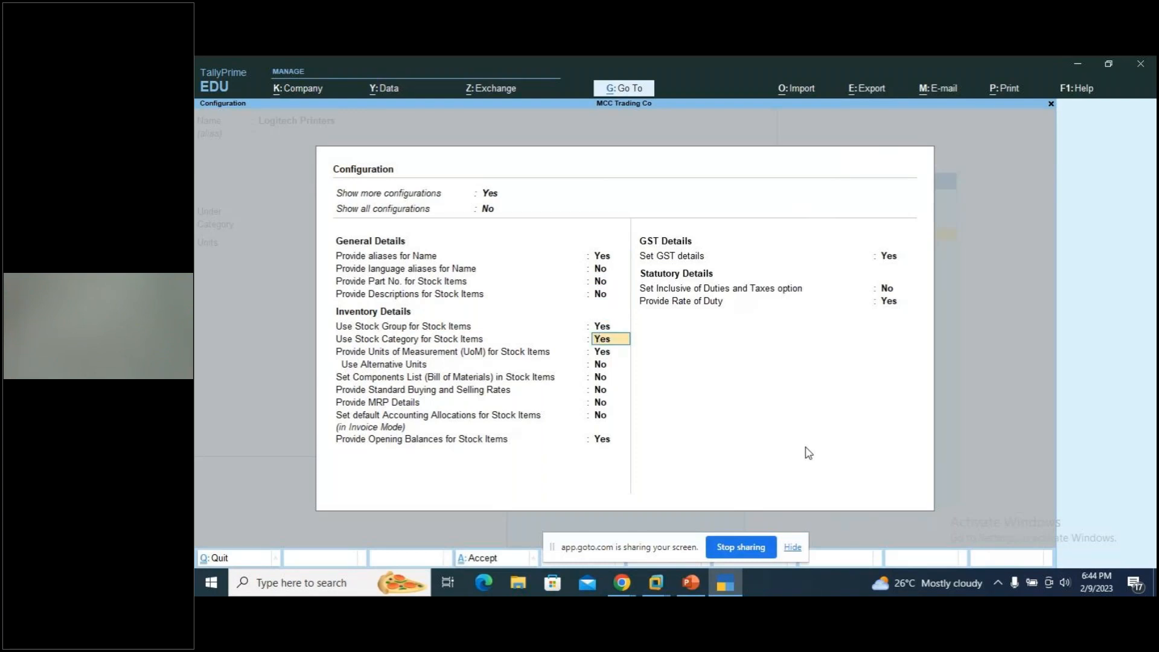
key(ctrl+a)
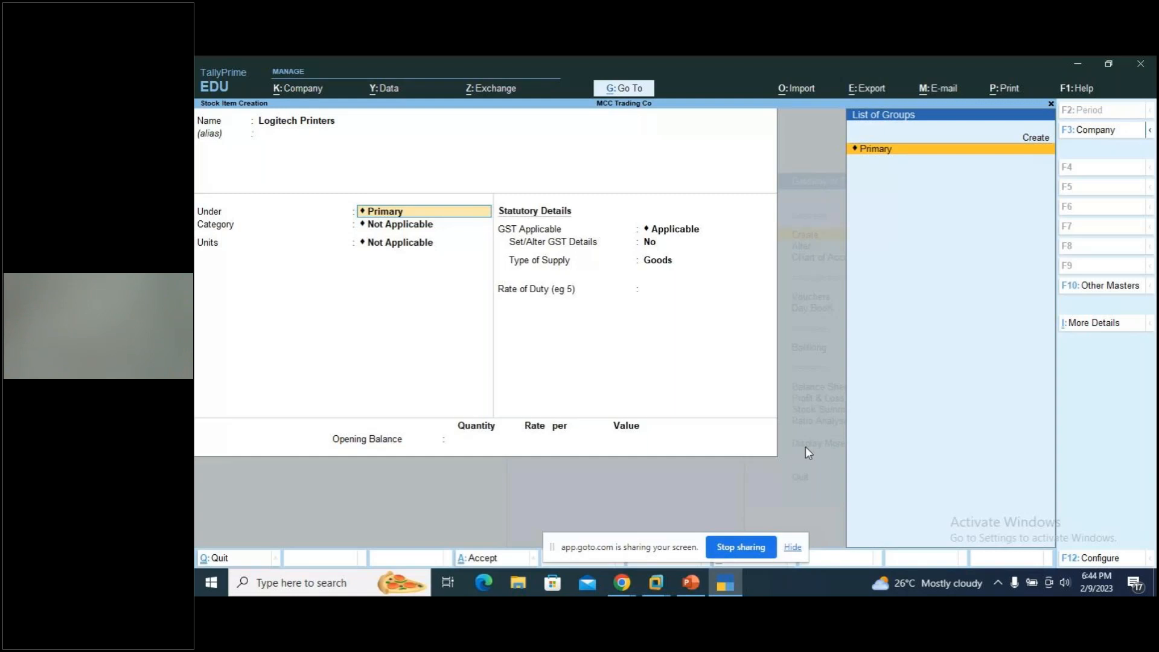
Create the stock group Printer under Primary for this item, with item quantities added and GST details set to No.
key(Up)
key(Return)
text(Printer)
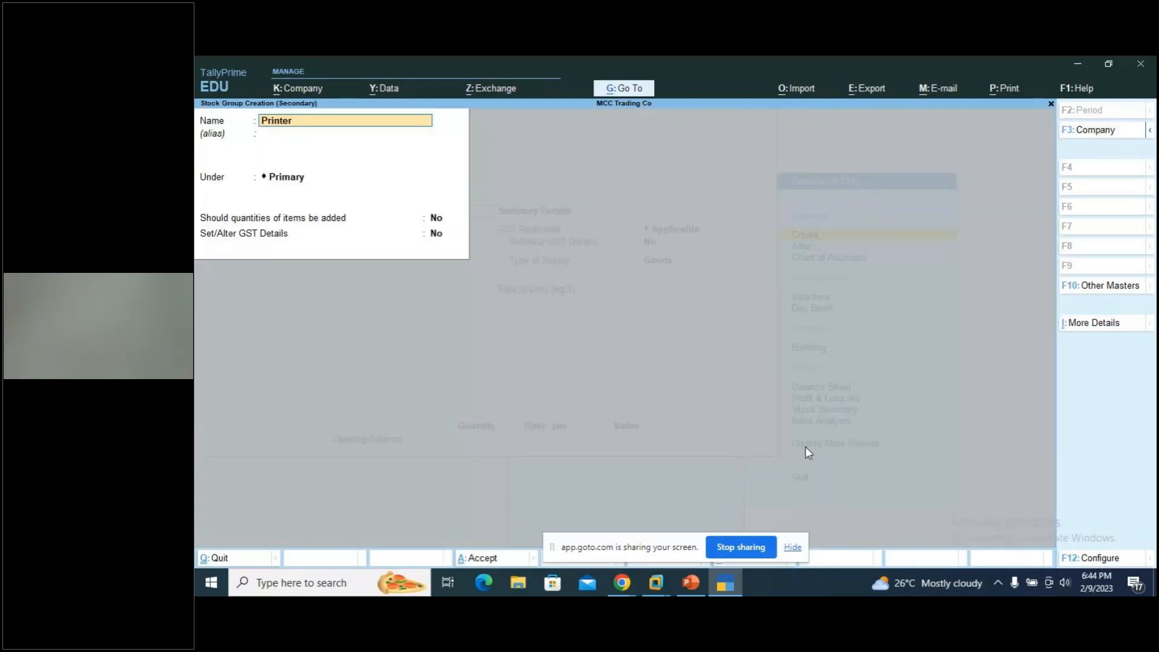
key(Return)
key(Return)
key(Return)
text(y)
key(Return)
text(n)
key(Return)
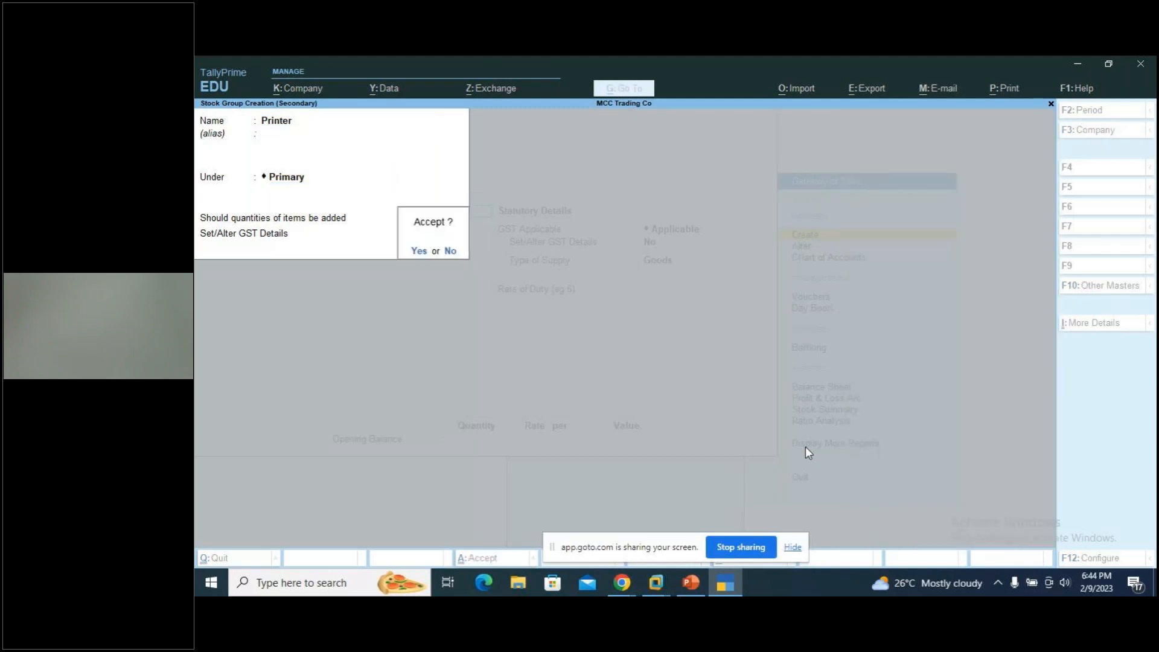
key(Return)
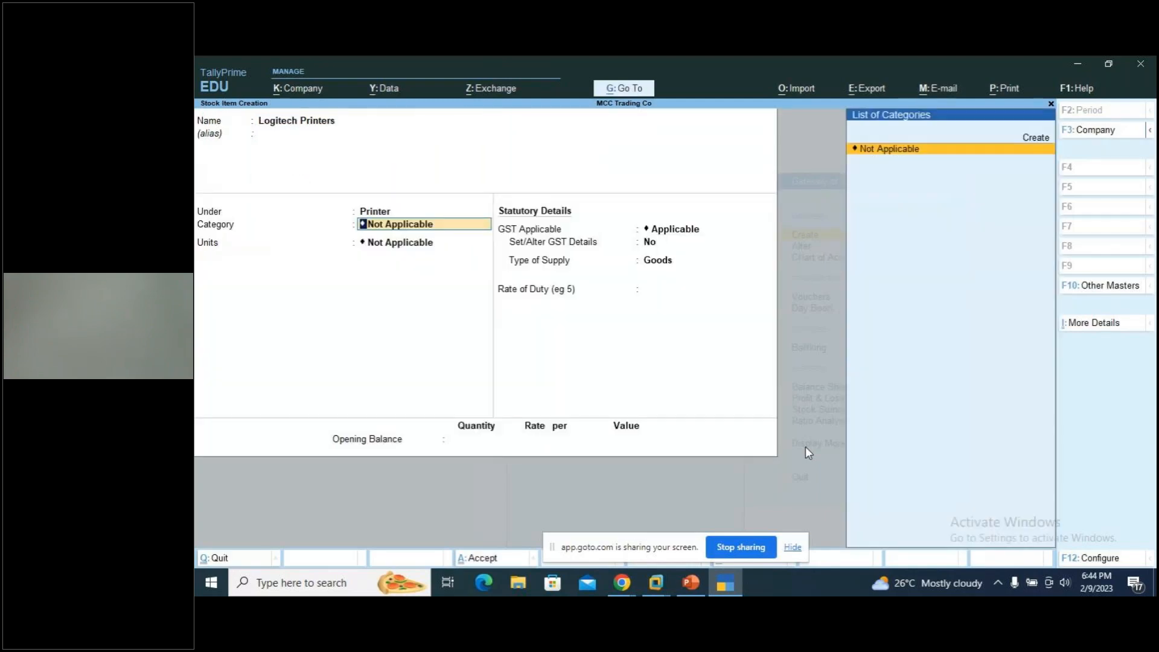
Create the stock category Electronic Devices under Primary and assign it to the Logitech Printers item.
key(Up)
key(Return)
text(Electronic Devic)
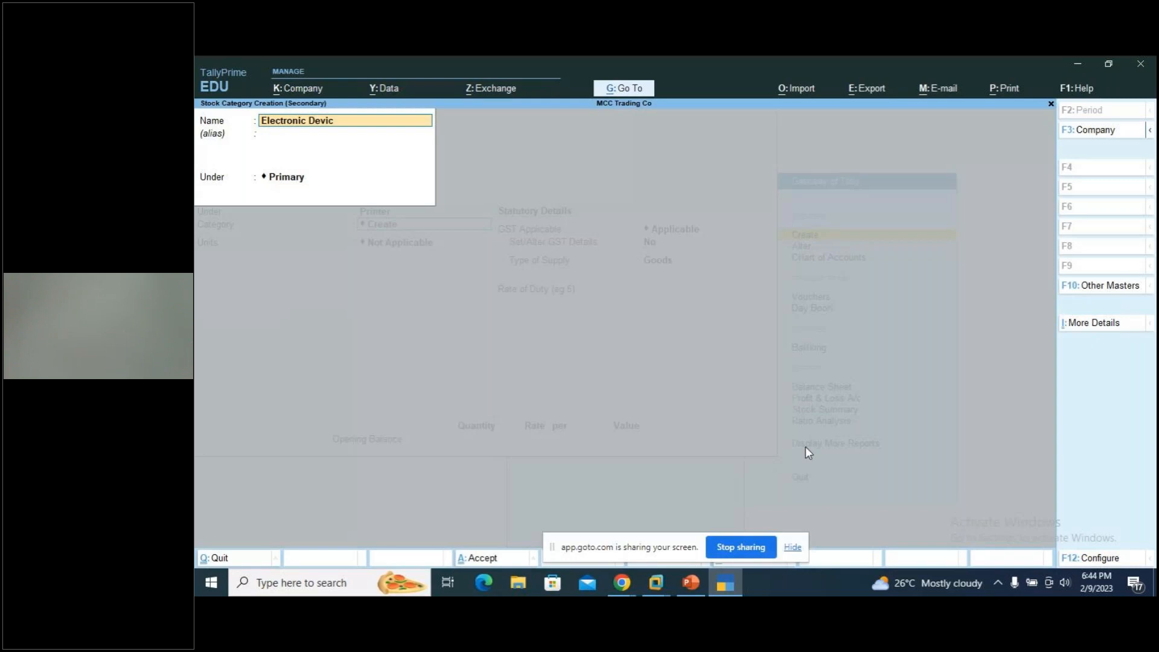
text(es)
key(Return)
key(Return)
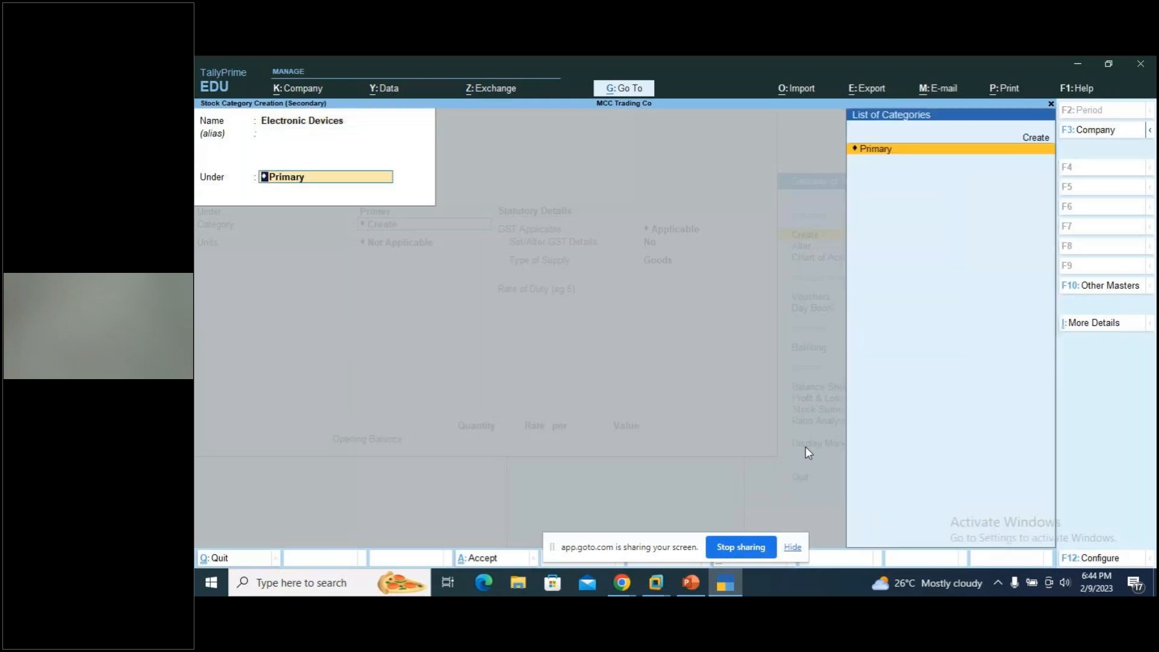
key(Return)
key(Return)
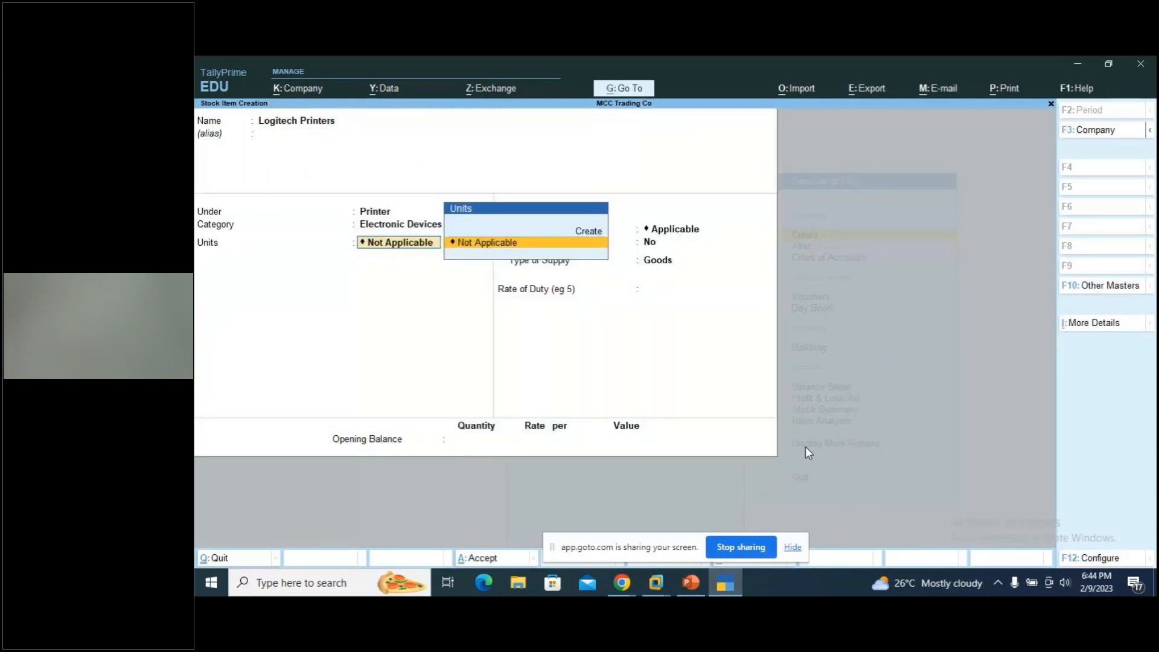
Create the simple unit no's with formal name Numbers and 0 decimal places, and assign it to the Logitech Printers item.
key(Up)
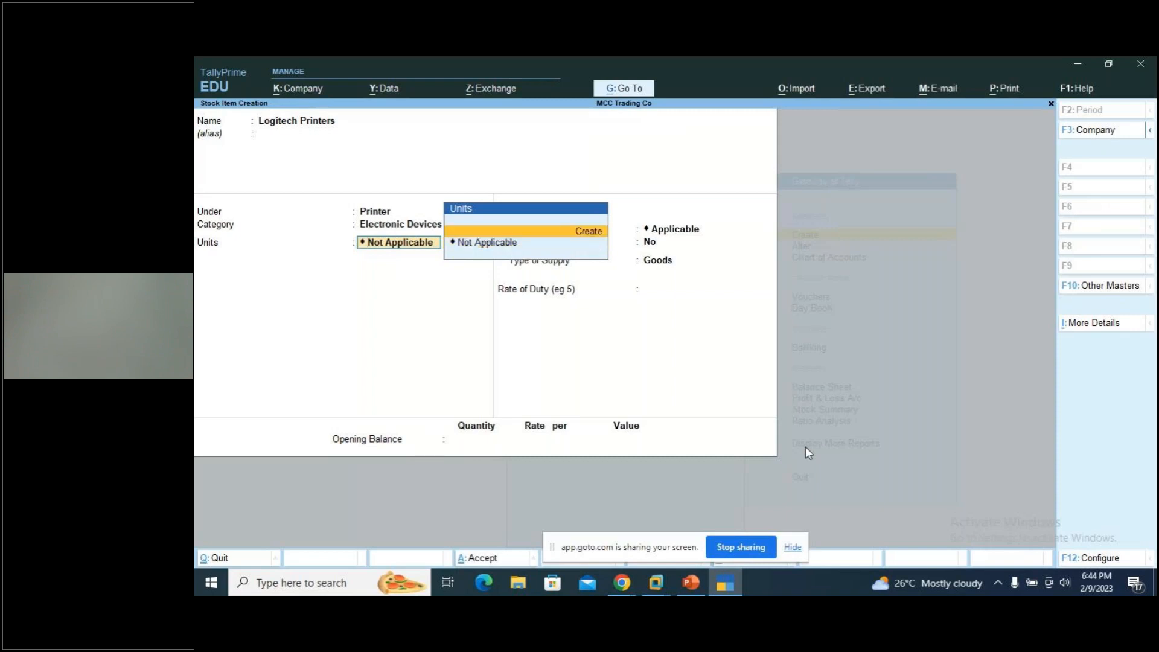
key(Return)
text(no's)
key(Return)
text(Num)
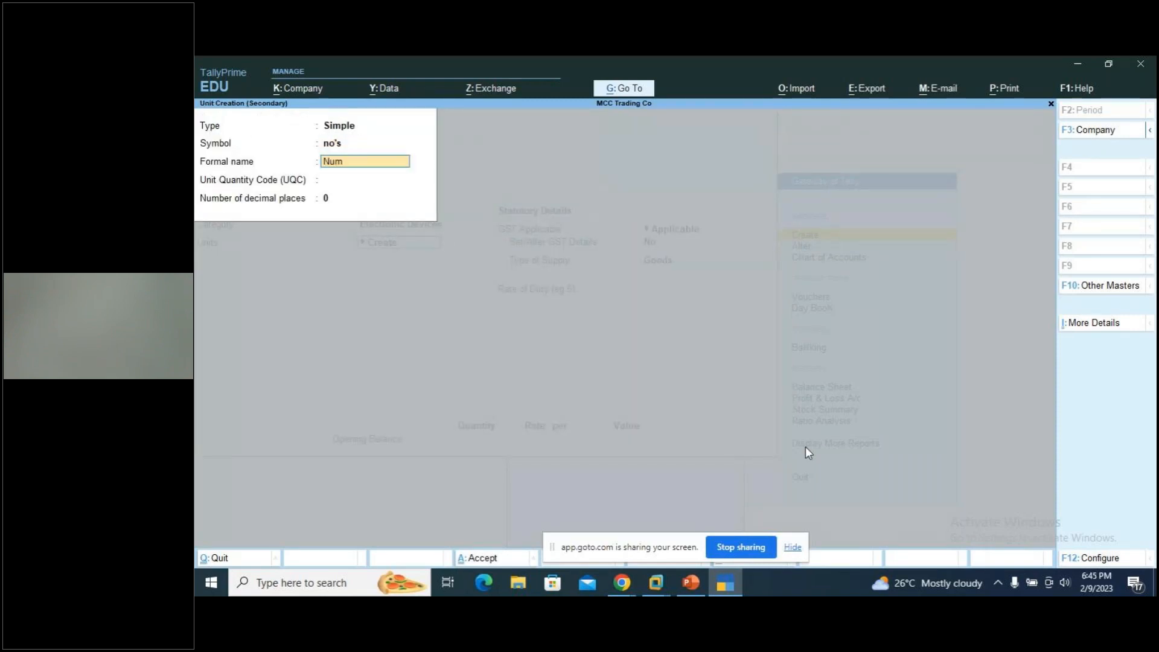
text(bers)
key(Return)
key(Return)
key(Return)
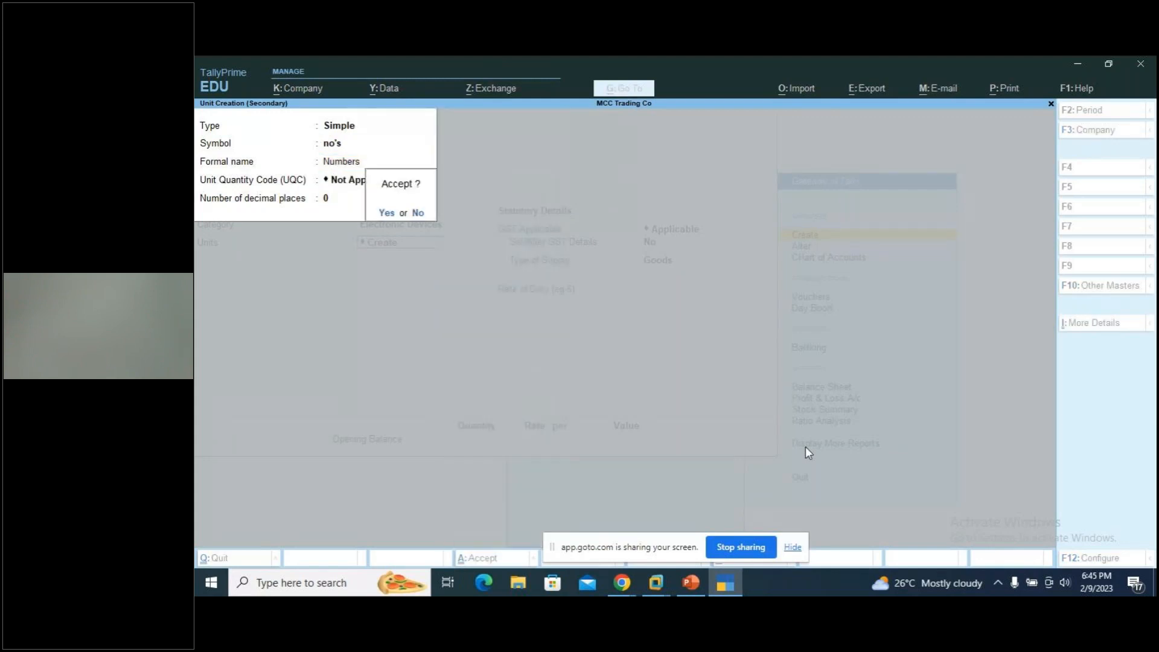
key(Return)
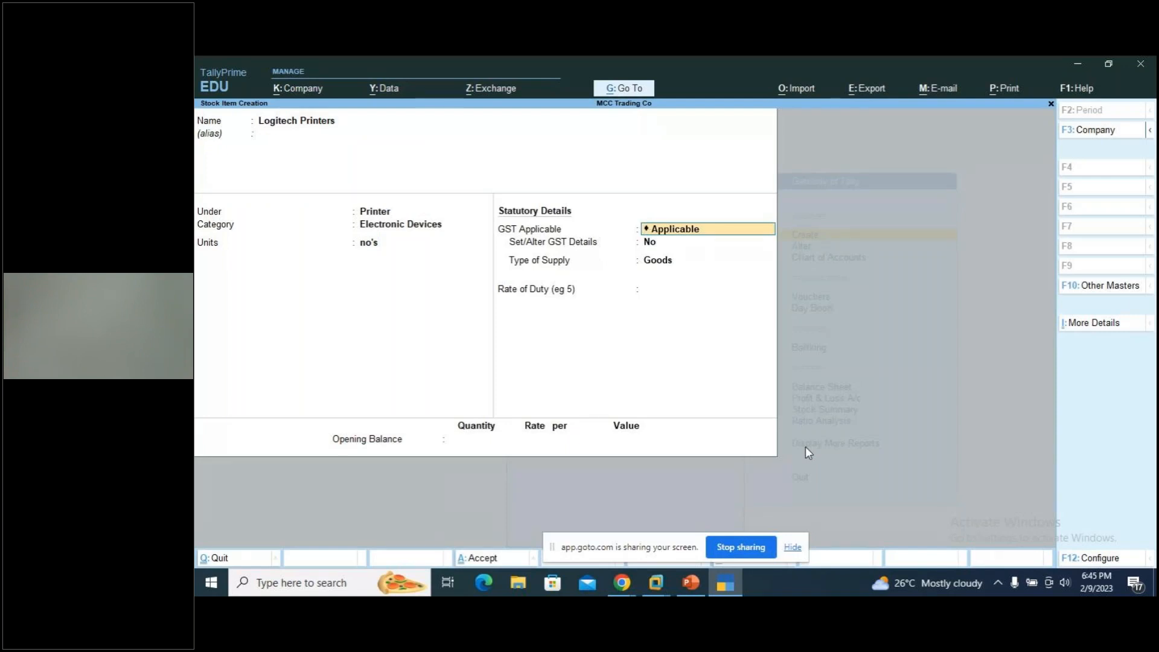
Set GST to Not Applicable for the Logitech Printers item and leave its opening balance empty.
key(Return)
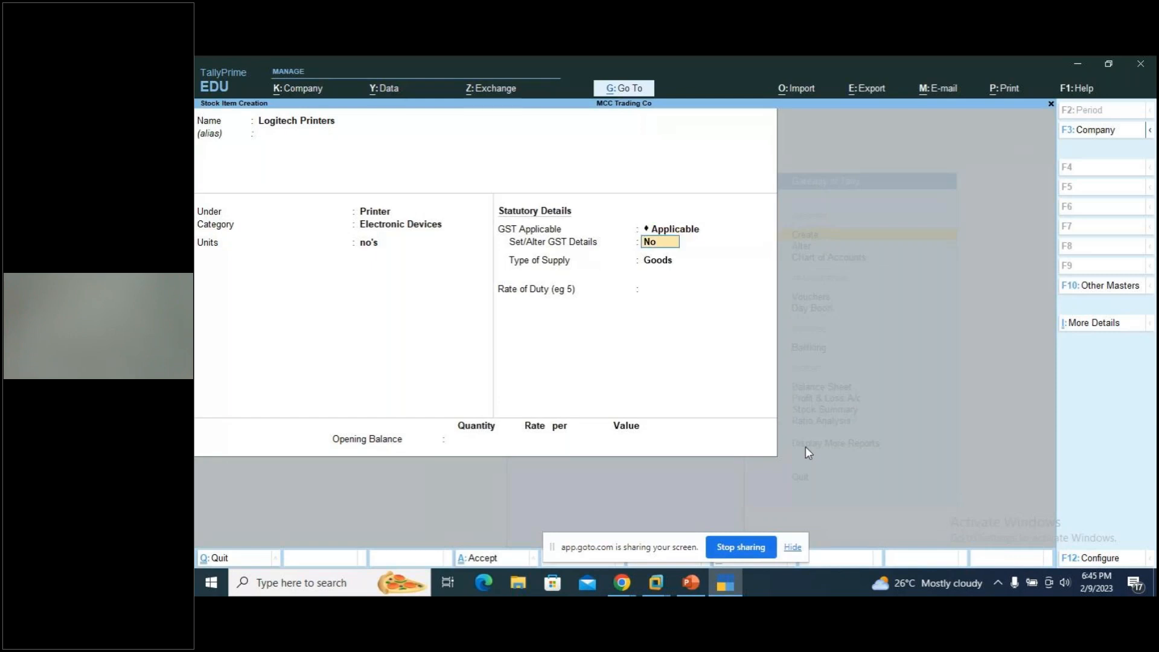
key(BackSpace)
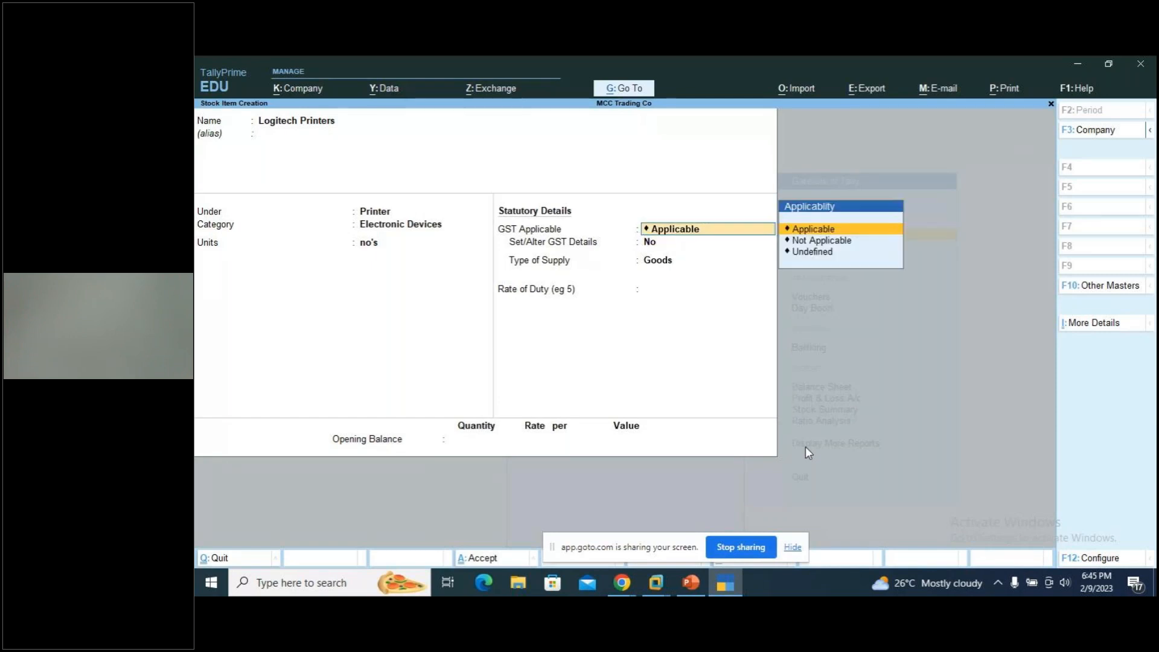
key(Down)
key(Return)
key(Return)
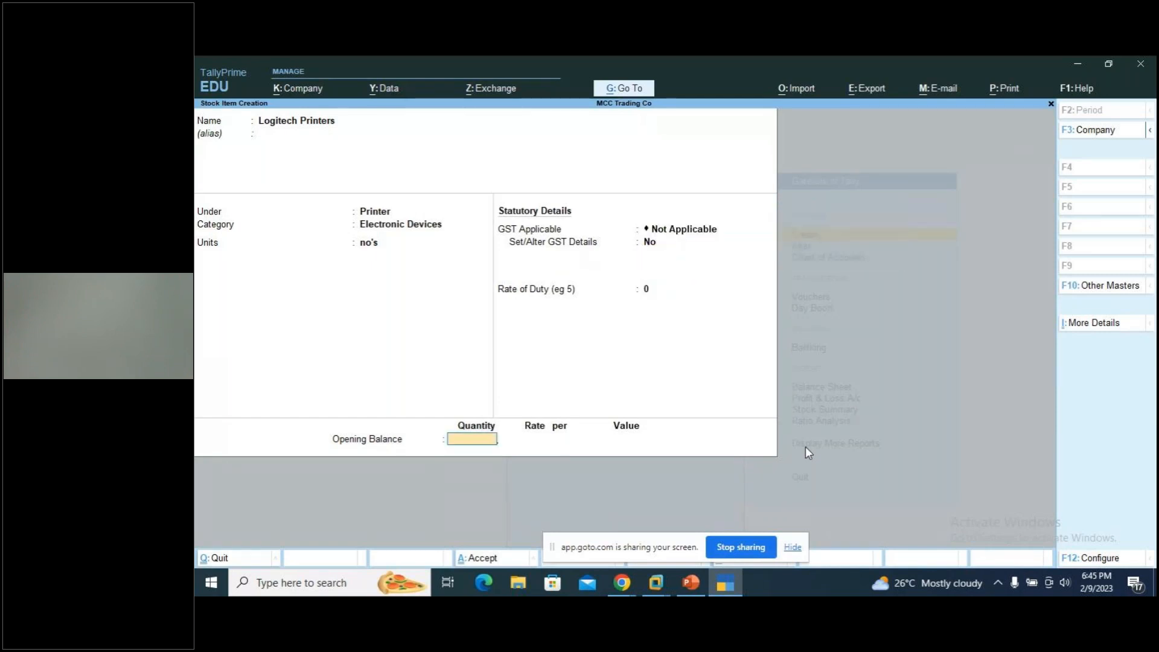
key(Return)
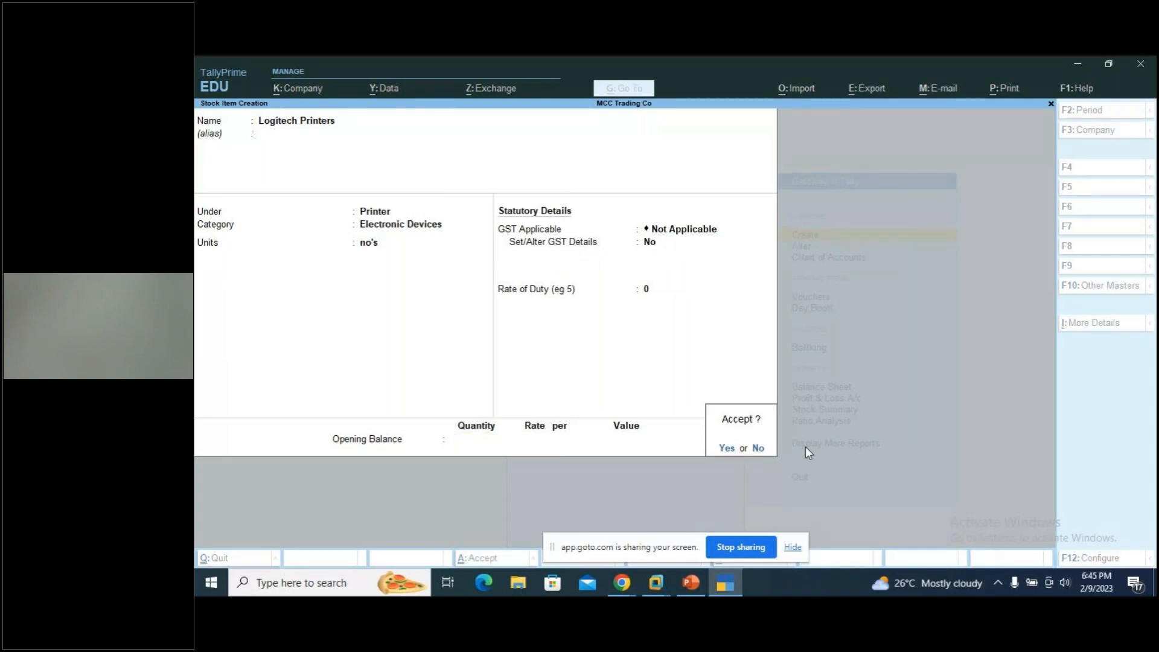
Decline saving the Logitech Printers item, discard it and return to the Gateway of Tally.
key(n)
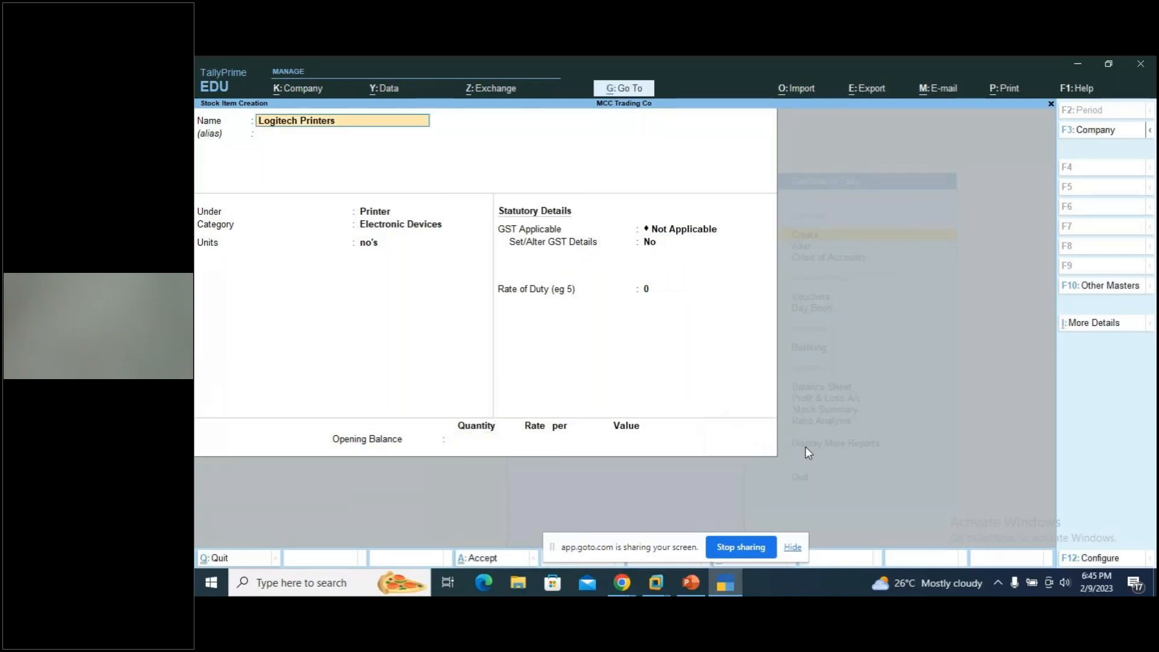
key(Escape)
key(Escape)
key(y)
key(Escape)
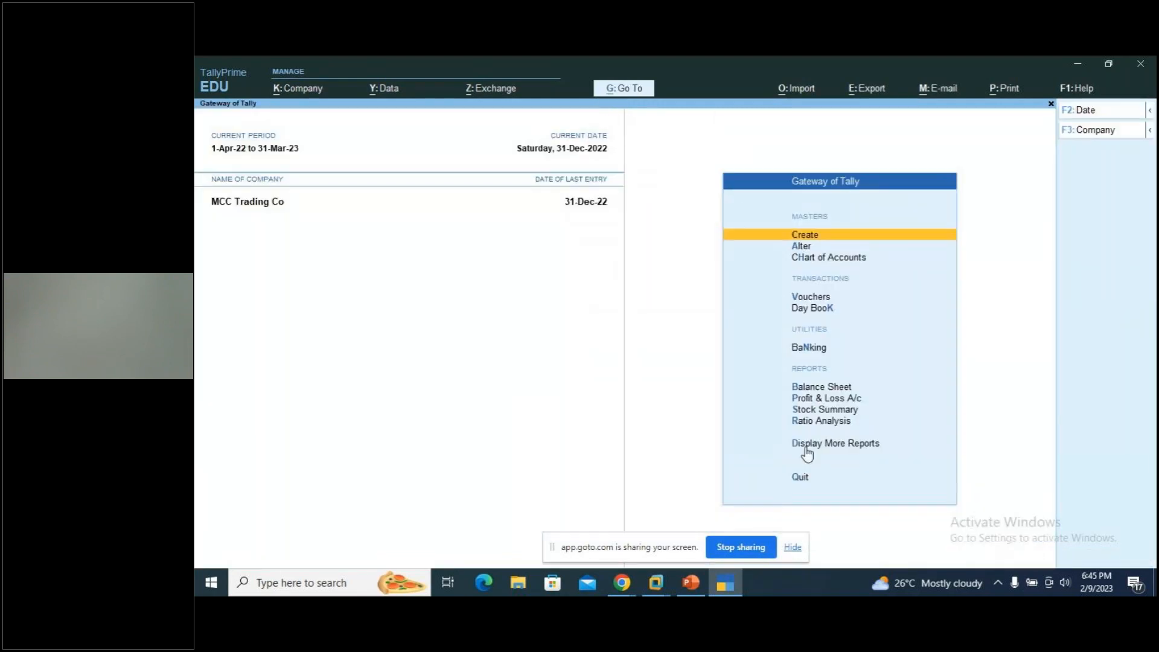
Start creating a new stock item in the inventory masters and name it Logitech Printer.
key(Return)
key(Down)
key(Down)
key(Down)
key(Down)
key(Down)
key(Down)
key(Down)
key(Down)
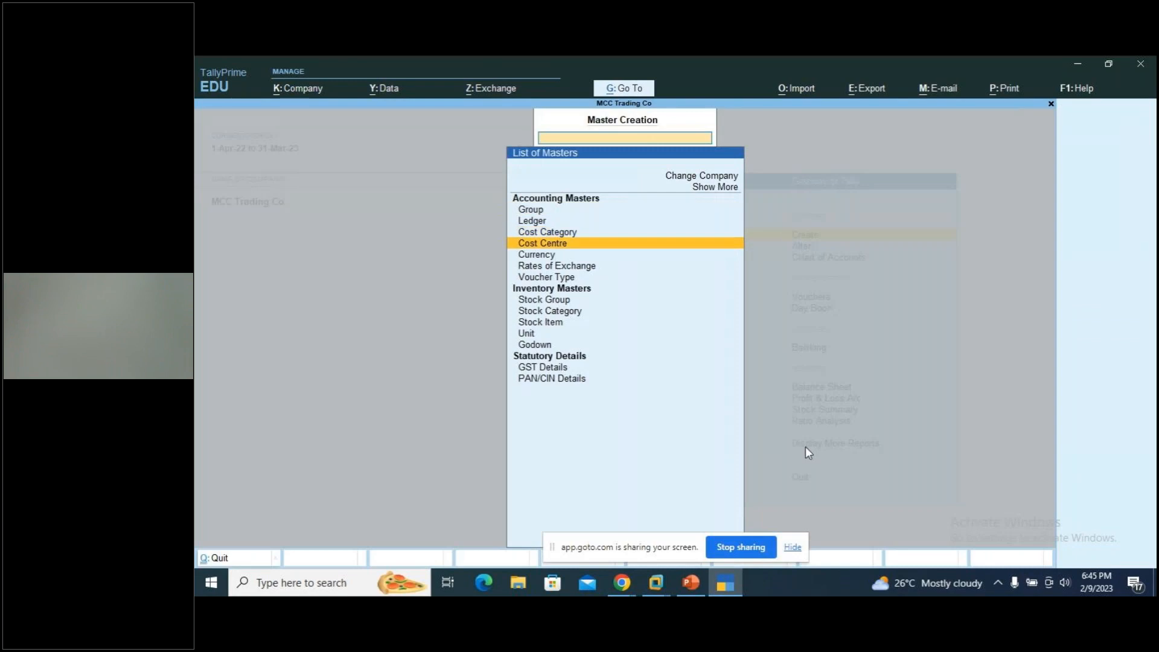
key(Down)
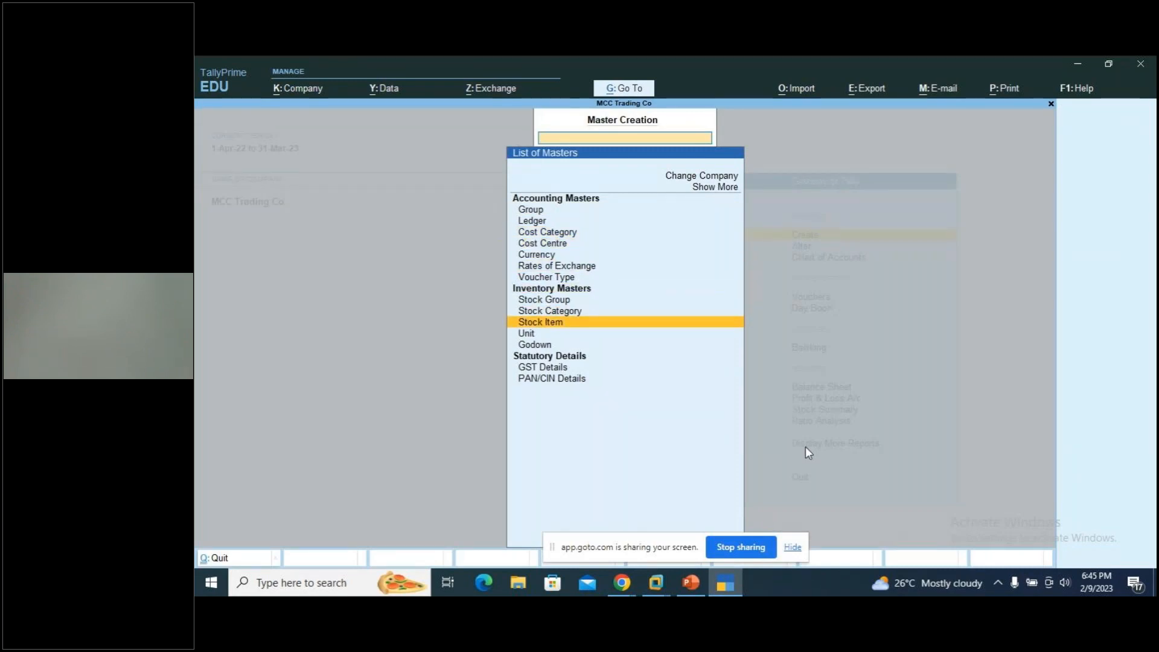
key(Return)
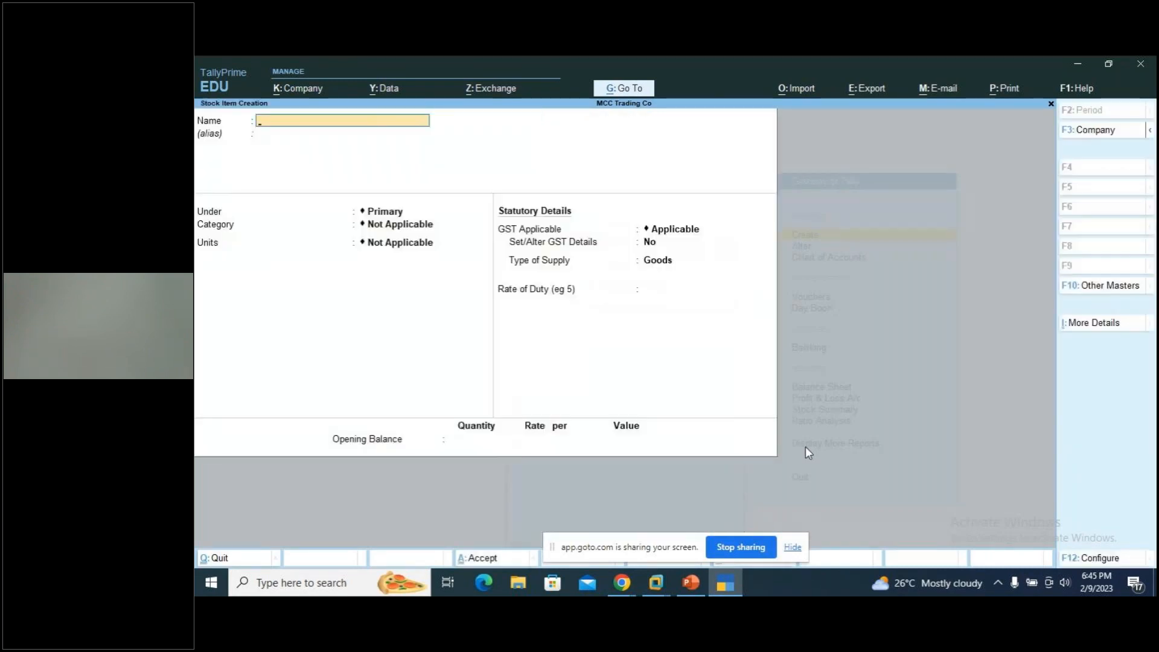
text(Logitech Printer)
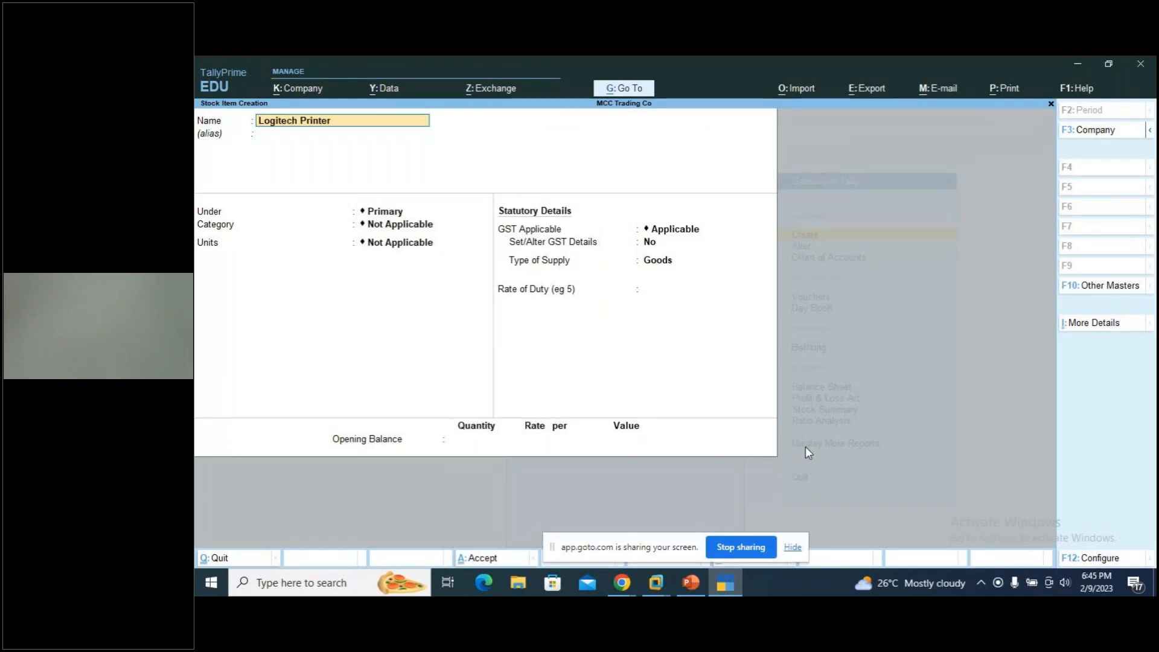
Place Logitech Printer under the Printer group, with category Electronic Devices and unit no's.
key(Return)
key(Down)
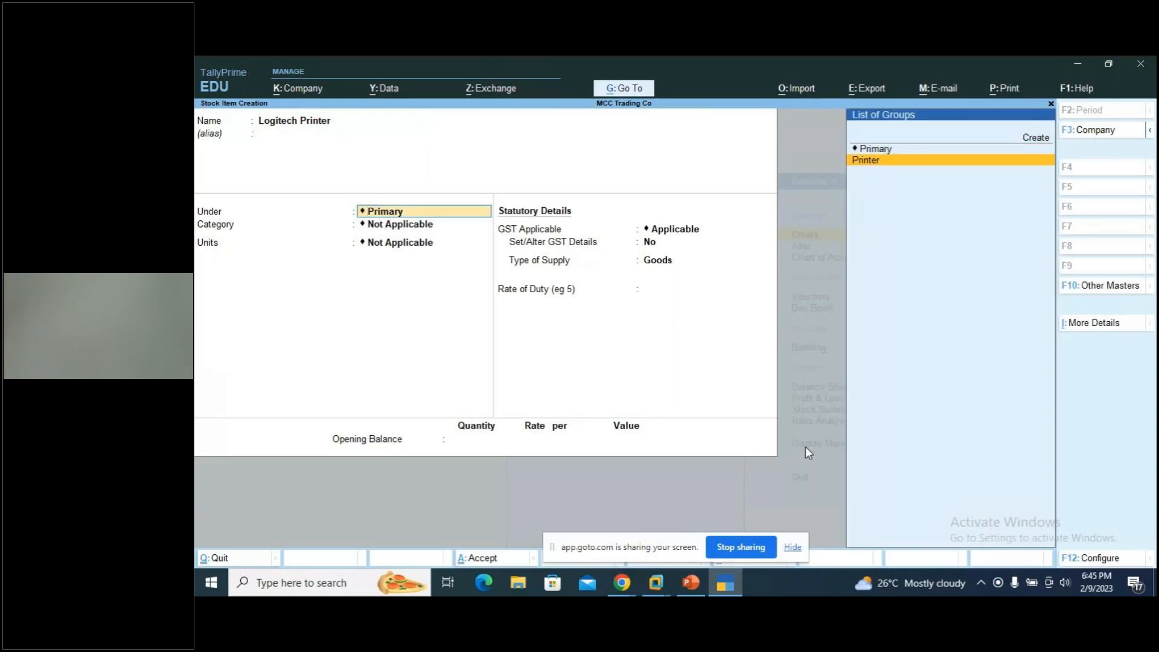
key(Return)
key(Down)
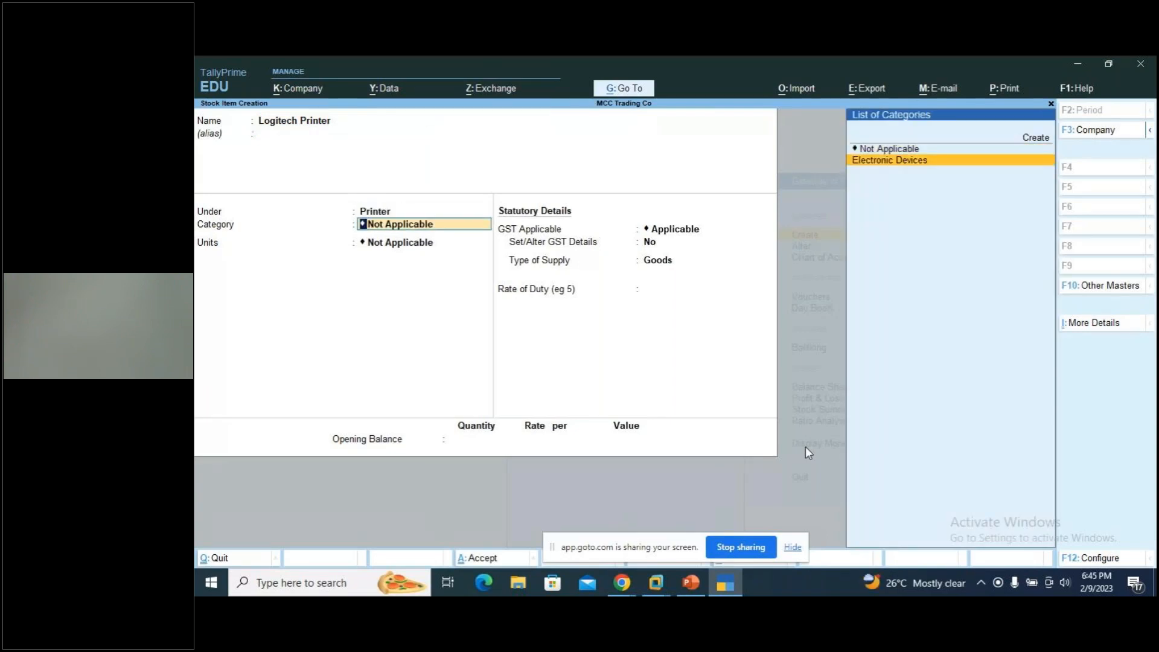
key(Return)
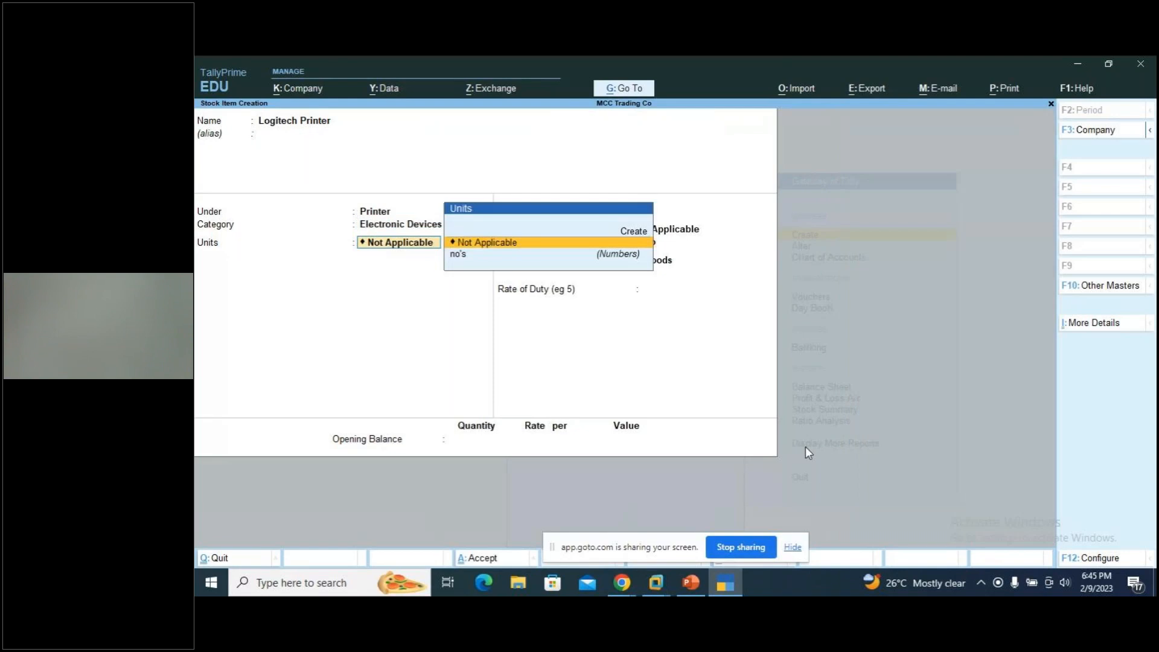
key(Down)
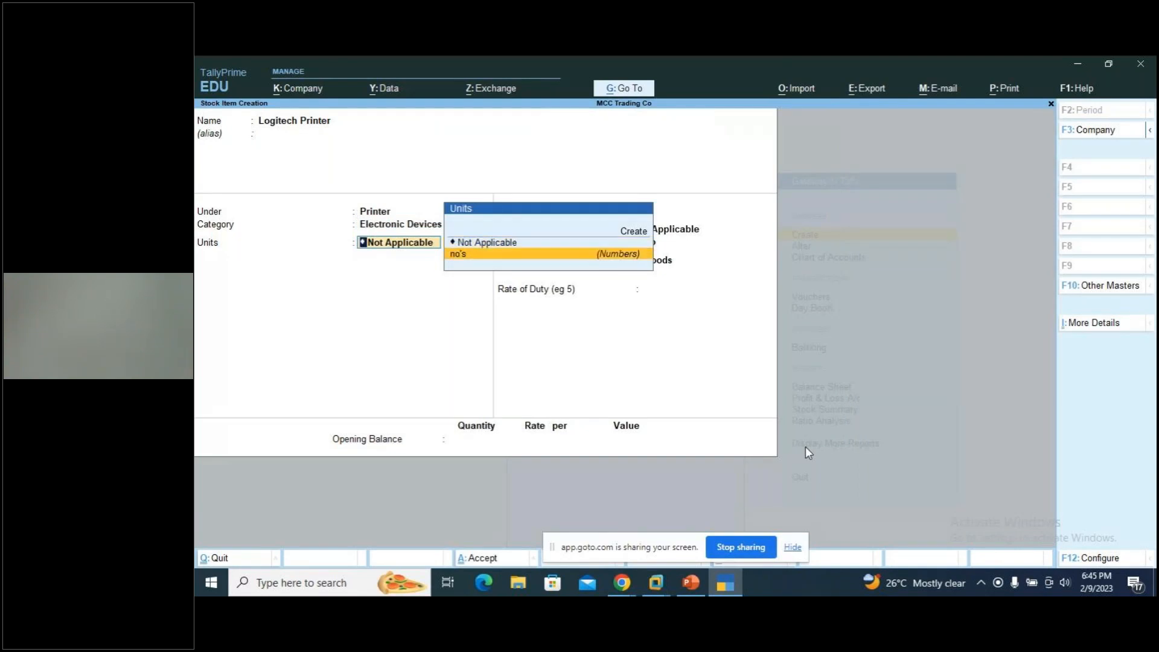
key(Return)
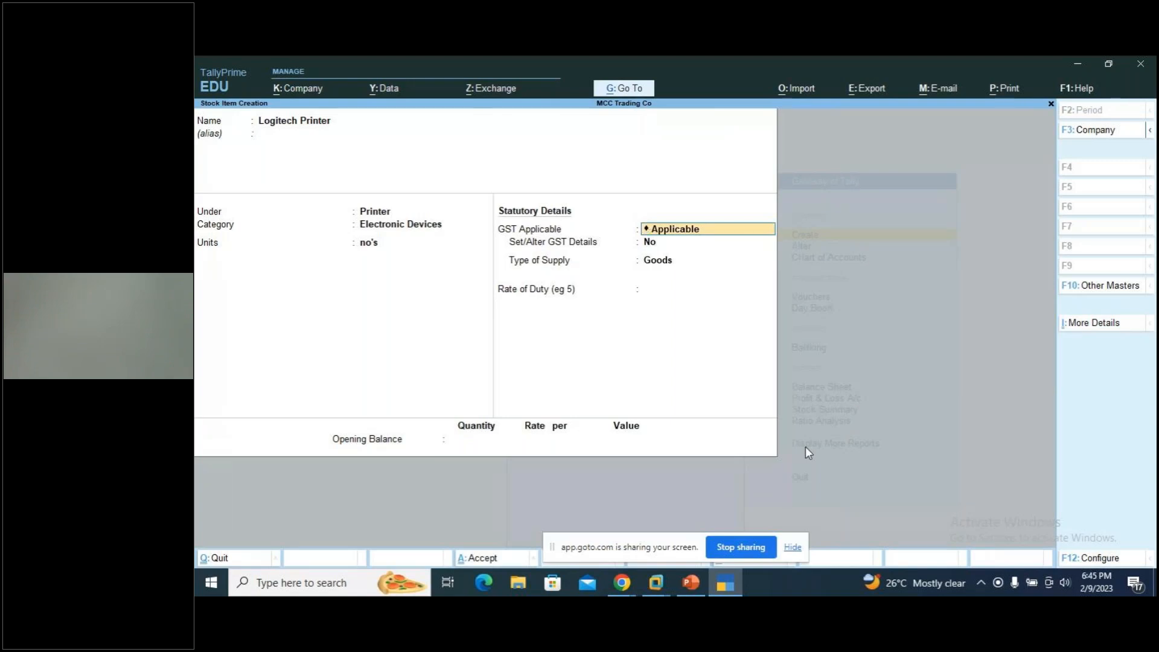
Set GST to Not Applicable for Logitech Printer, leave its opening balance empty and save the item.
key(BackSpace)
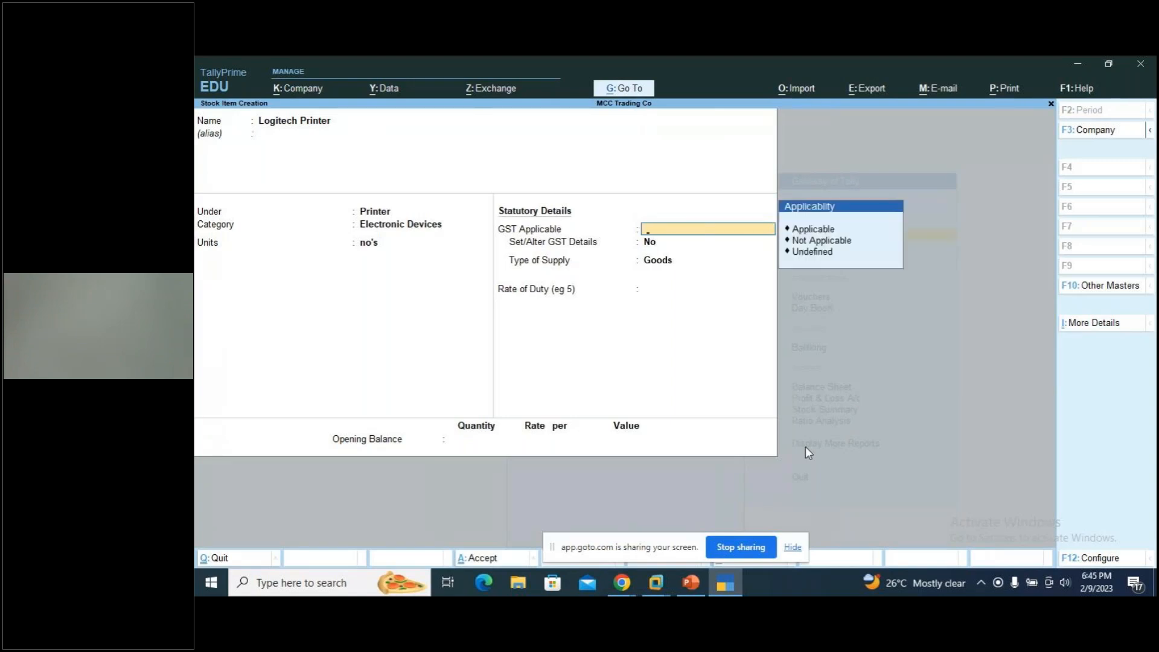
key(Down)
key(Return)
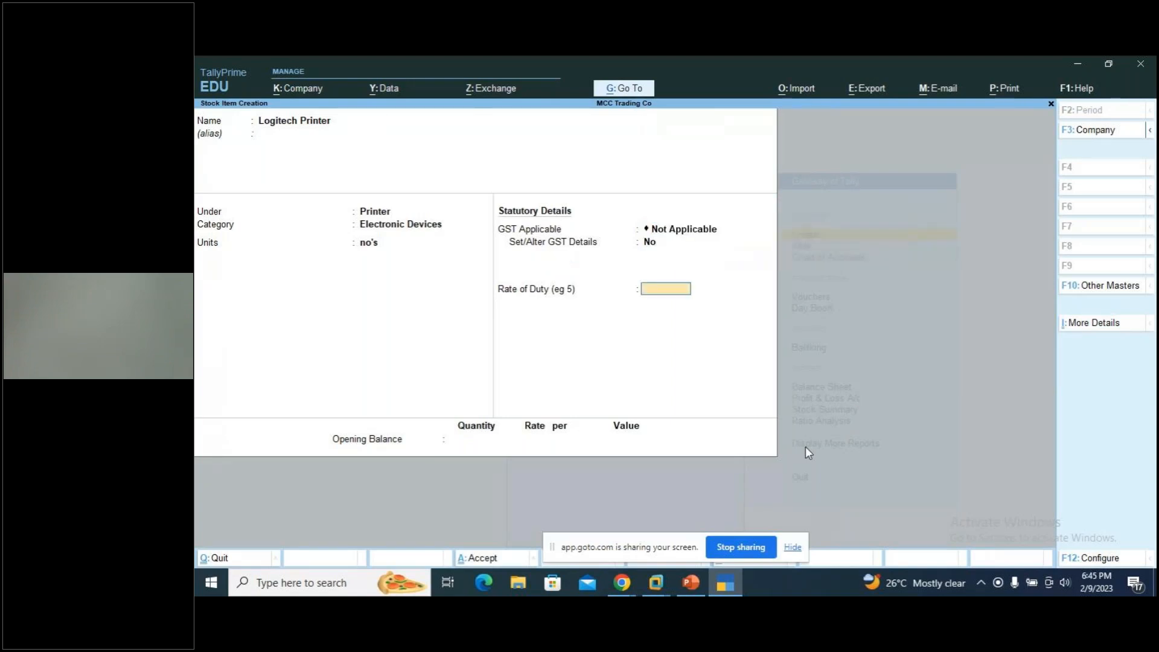
key(Return)
key(Return)
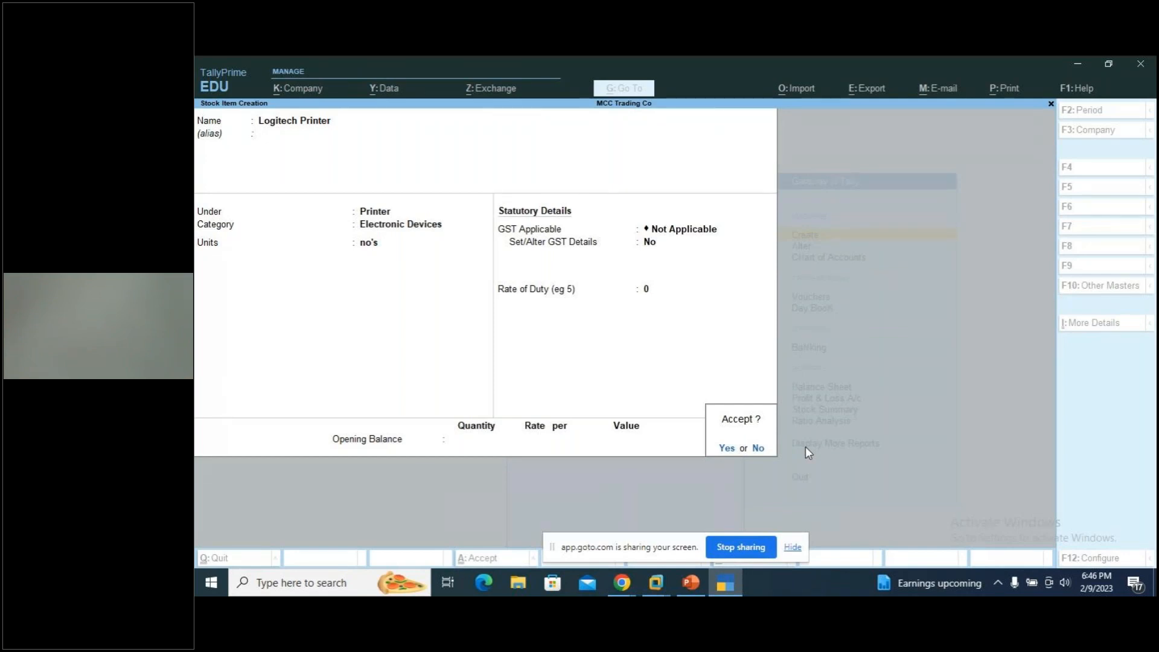
key(y)
Check the second item on the PowerPoint slide and name the new stock item Vivo Mobile Phone in TallyPrime.
key(alt+Tab)
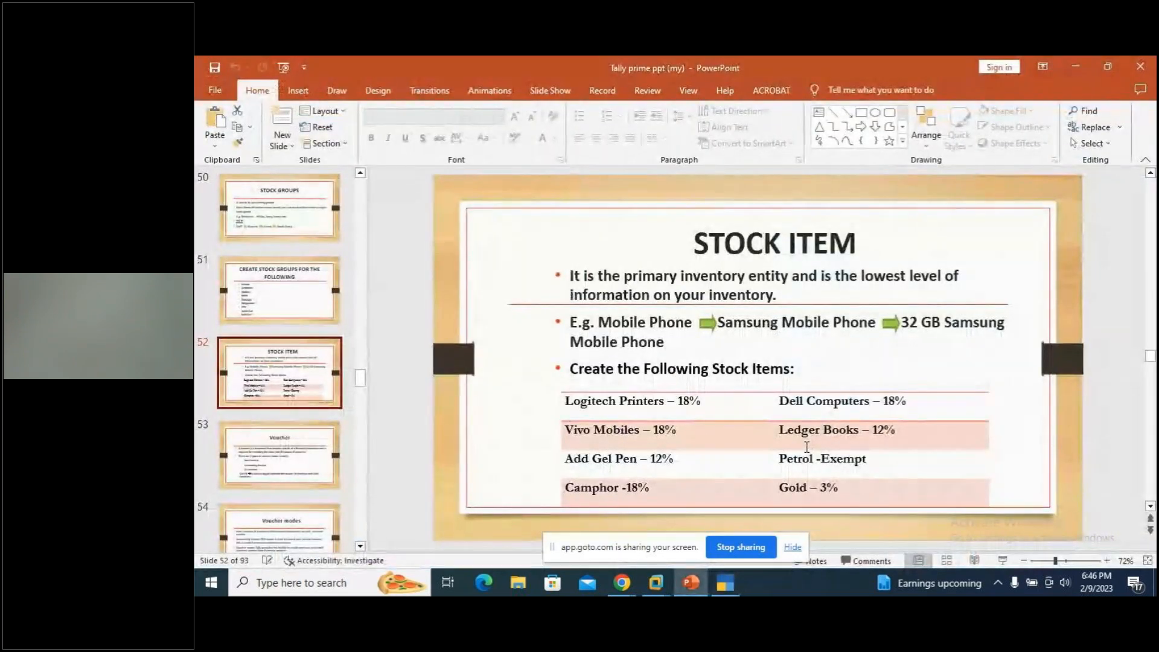
key(alt+Tab)
text(Vivo Mobile Pho)
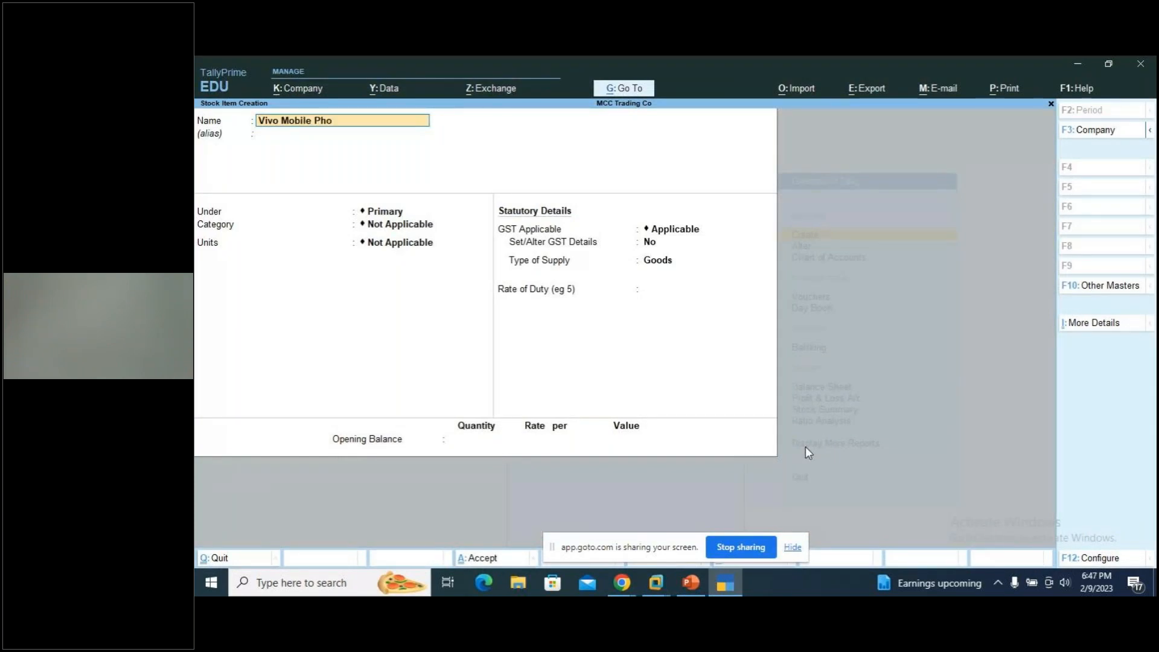
text(ne)
key(Return)
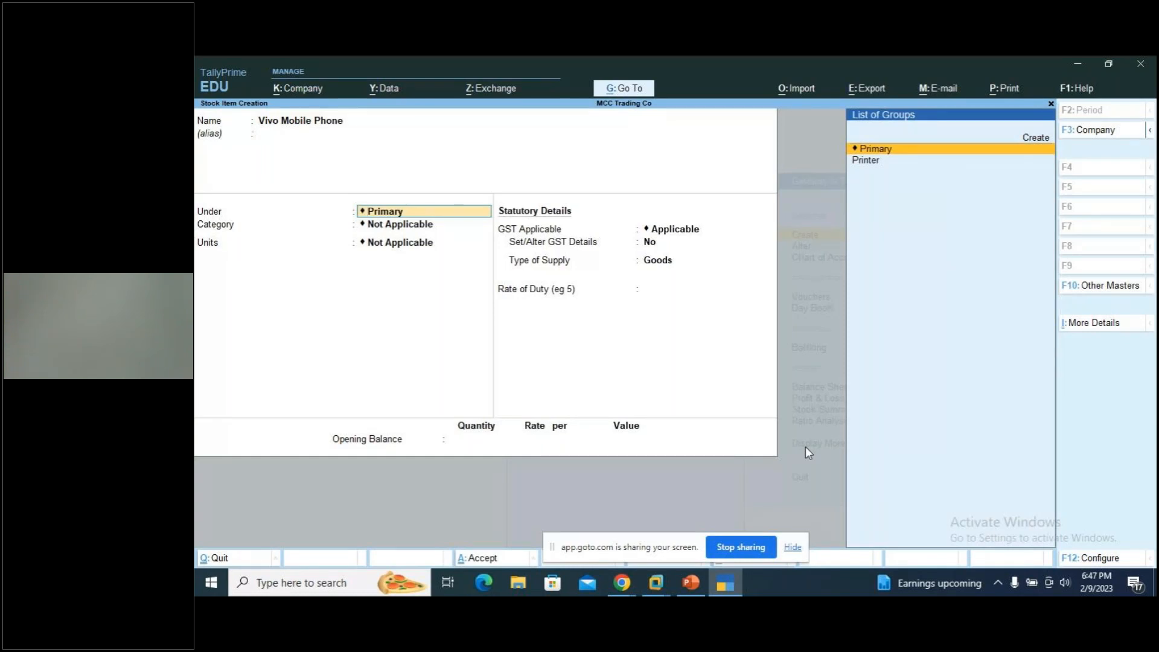
Create the stock group Mobile Phone under Primary for this item, with item quantities added.
key(Up)
key(Return)
text(M)
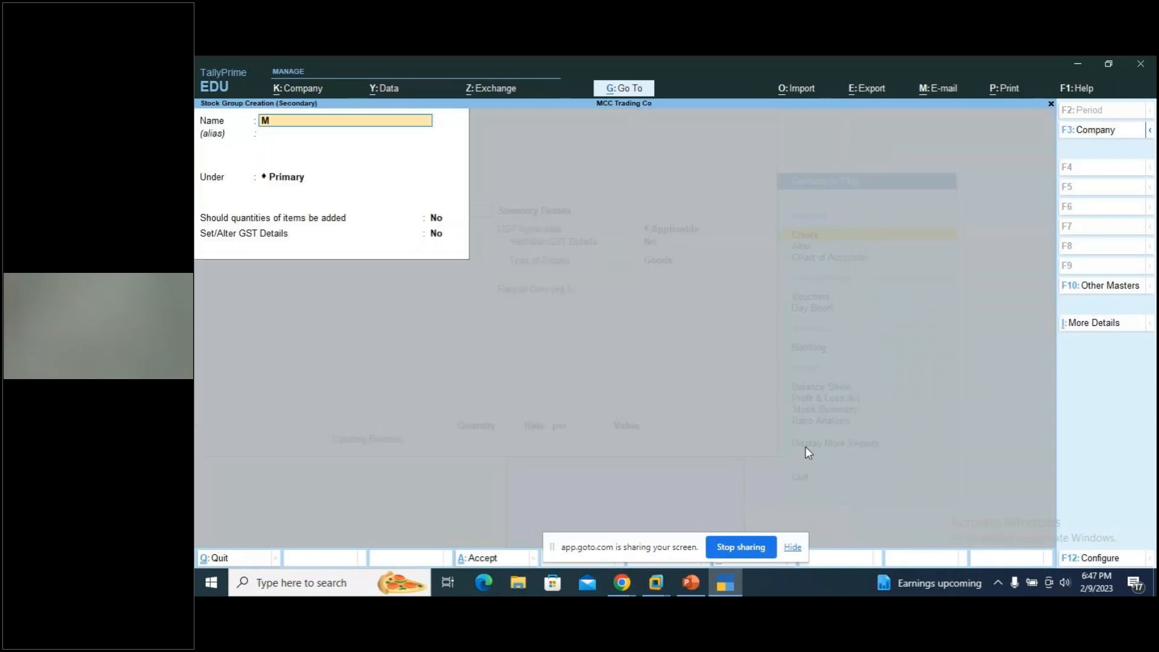
text(obile Phone)
key(Return)
key(Return)
key(Return)
key(y)
key(ctrl+a)
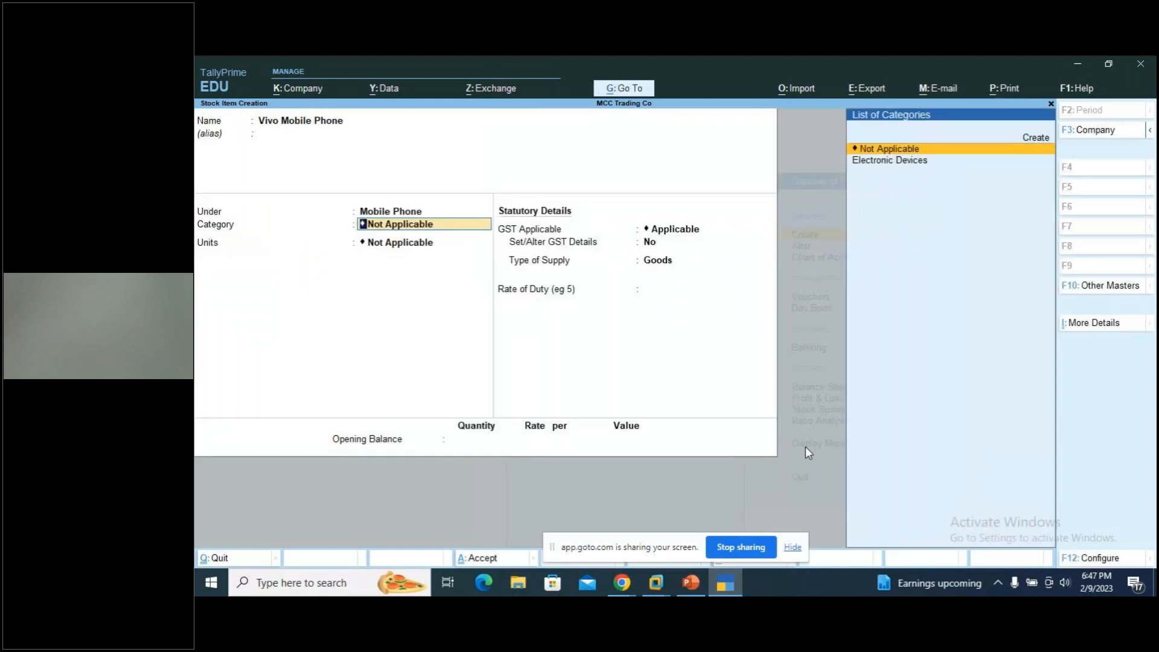
Assign the Electronic Devices category and the unit no's to Vivo Mobile Phone.
key(Down)
key(Return)
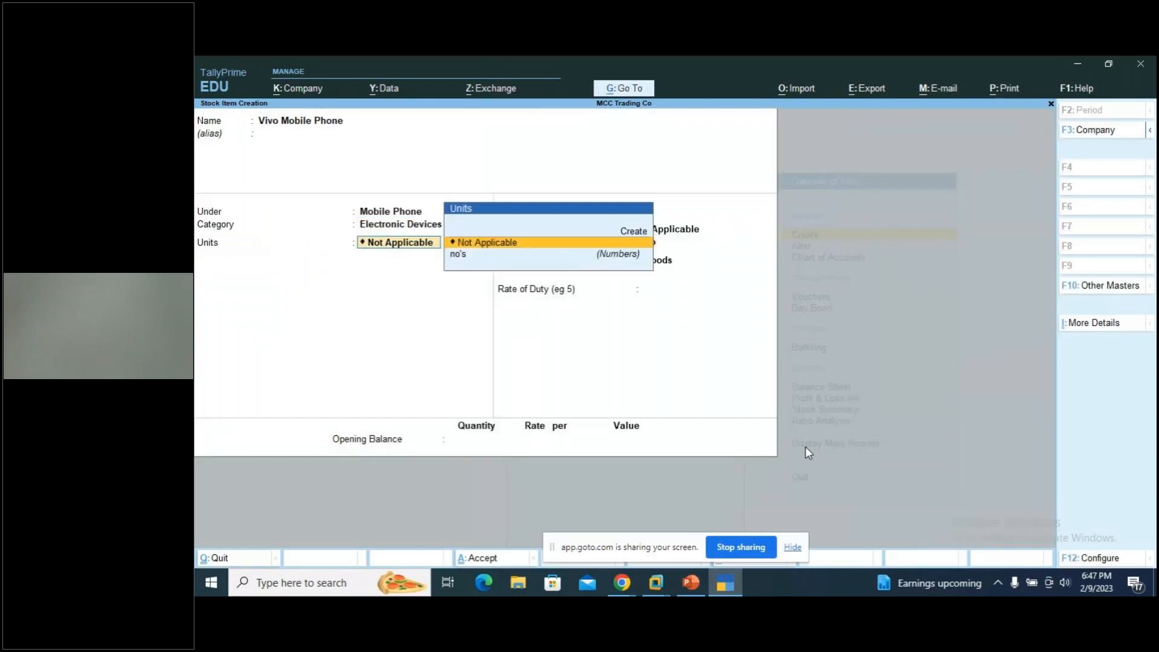
key(Down)
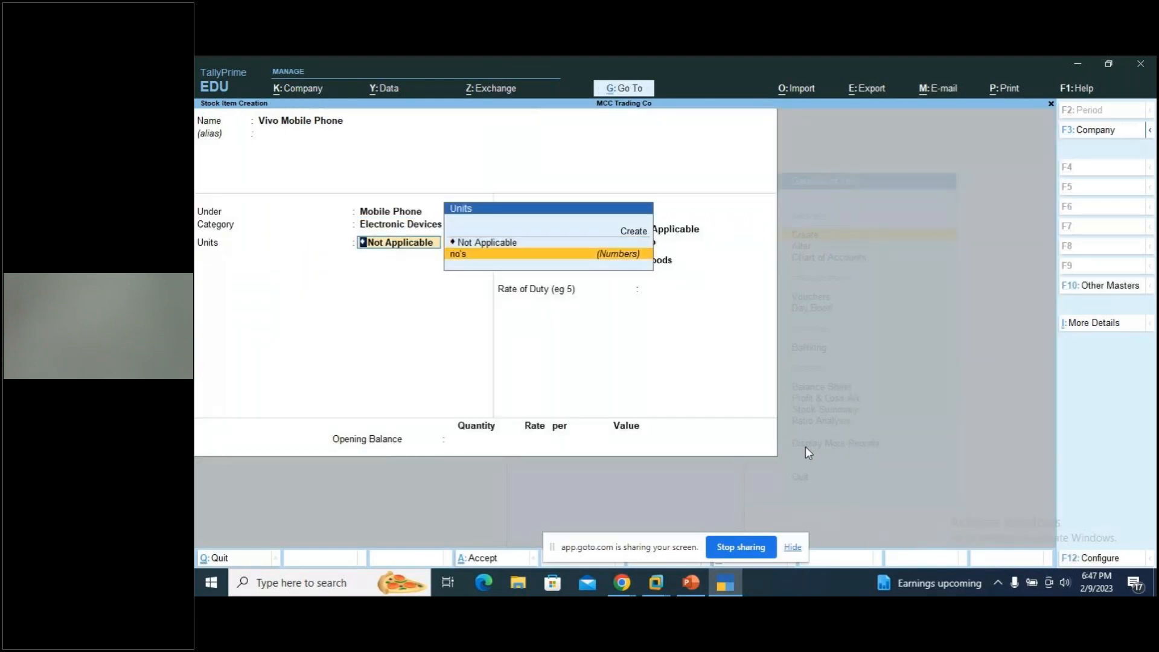
key(Return)
Set GST to Not Applicable for Vivo Mobile Phone, leave its opening balance empty and save the item.
key(BackSpace)
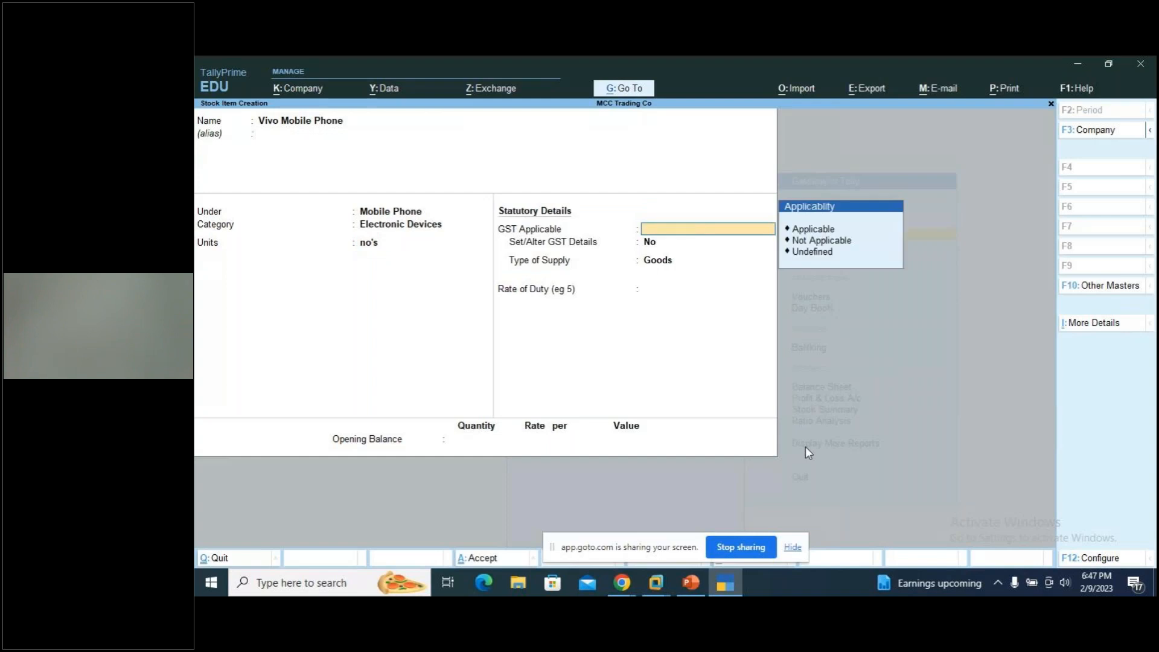
key(Down)
key(Down)
key(Return)
key(Return)
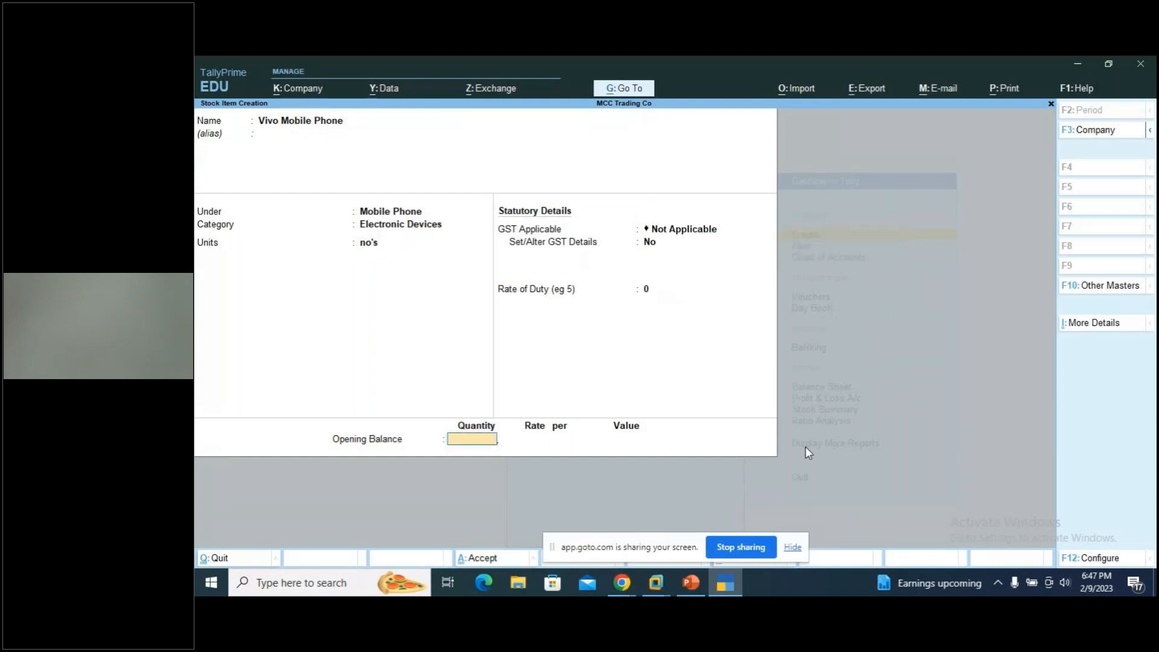
key(Return)
key(Return)
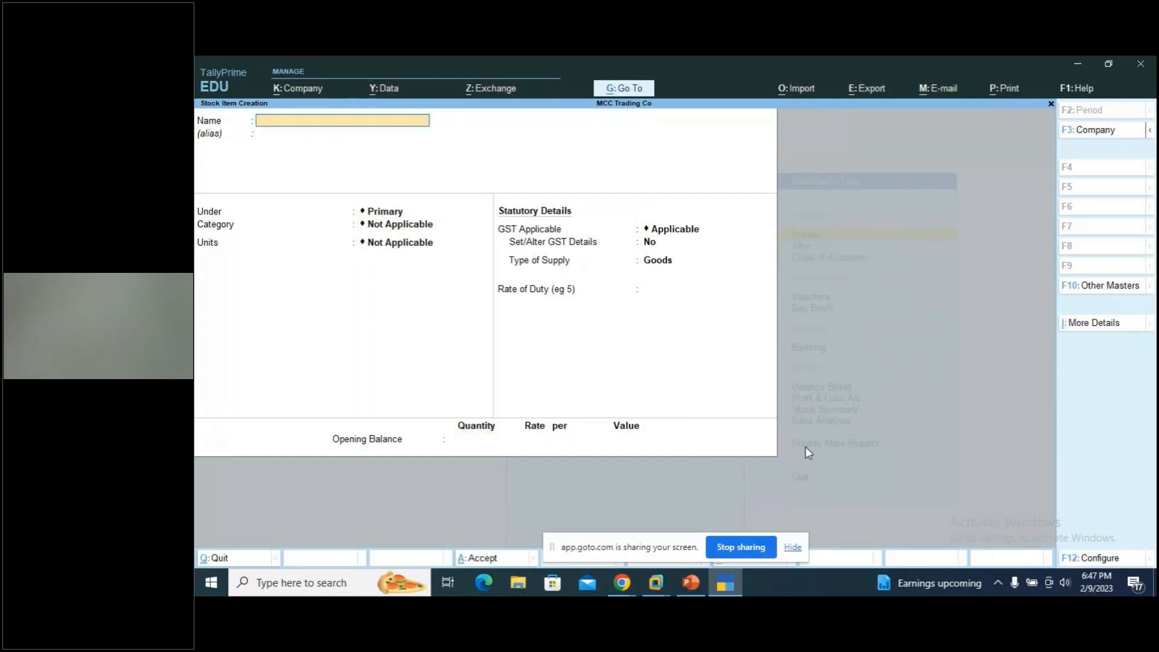
Check the third item on the PowerPoint slide and name the new stock item Add Gel Pens in TallyPrime.
key(alt+Tab)
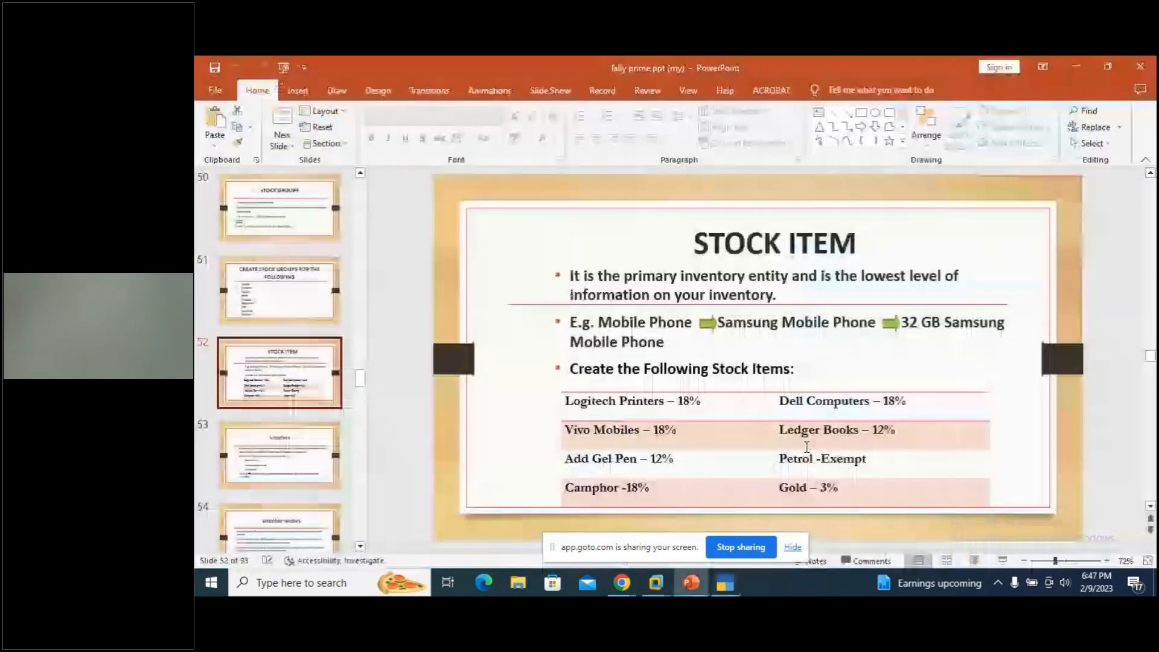
key(alt+Tab)
text(A)
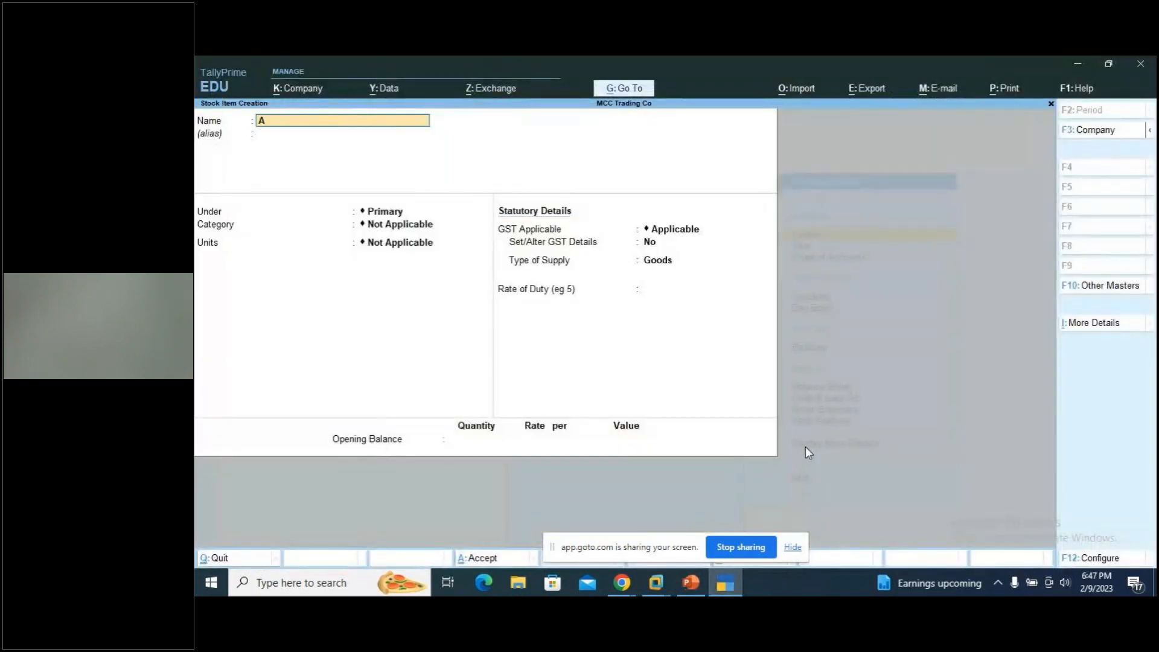
text(dd Gel Pen)
key(Return)
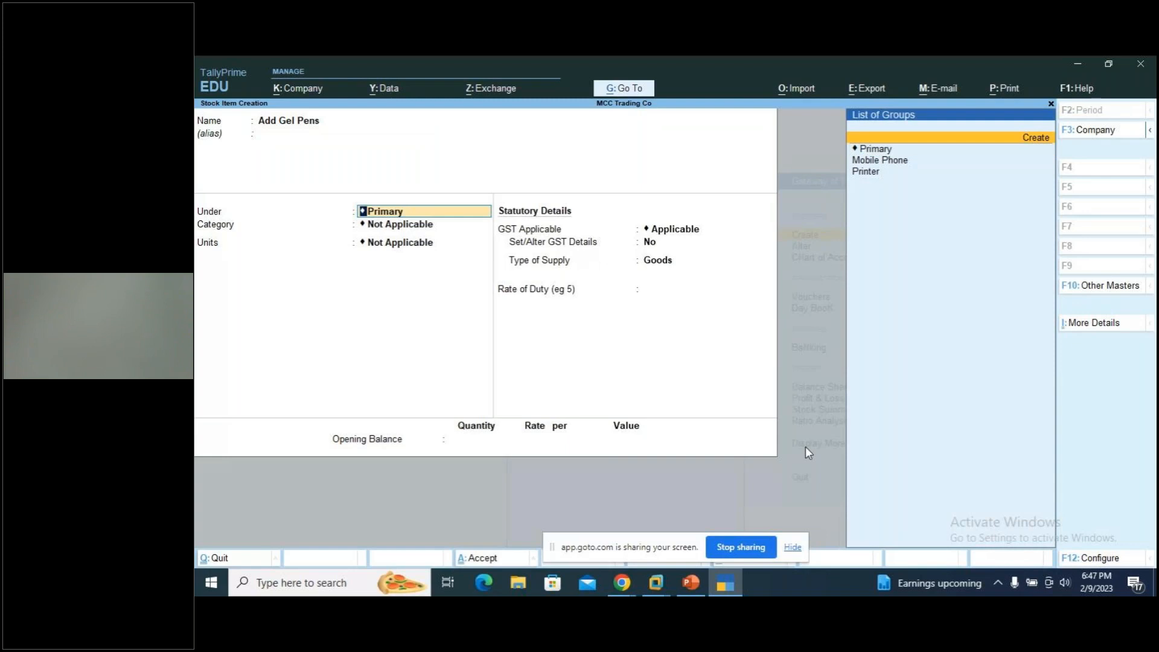
Create the stock group Pens under Primary for Add Gel Pens, with item quantities added.
key(alt+c)
text(Pen)
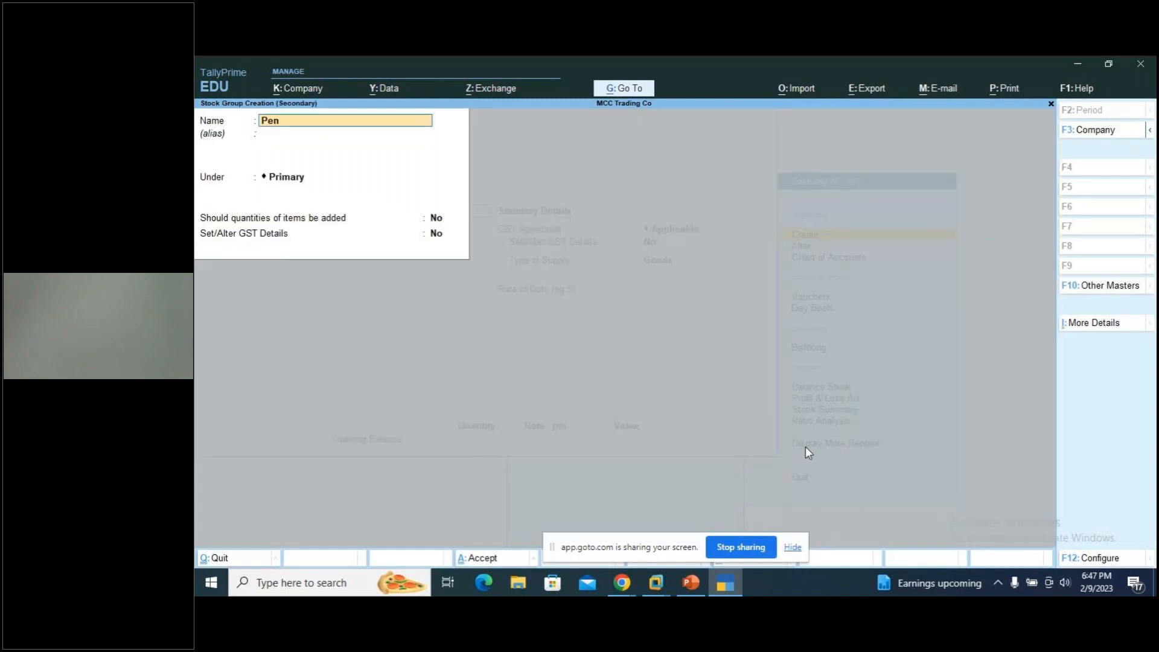
text(s)
key(Return)
key(Return)
key(Return)
text(y)
key(Return)
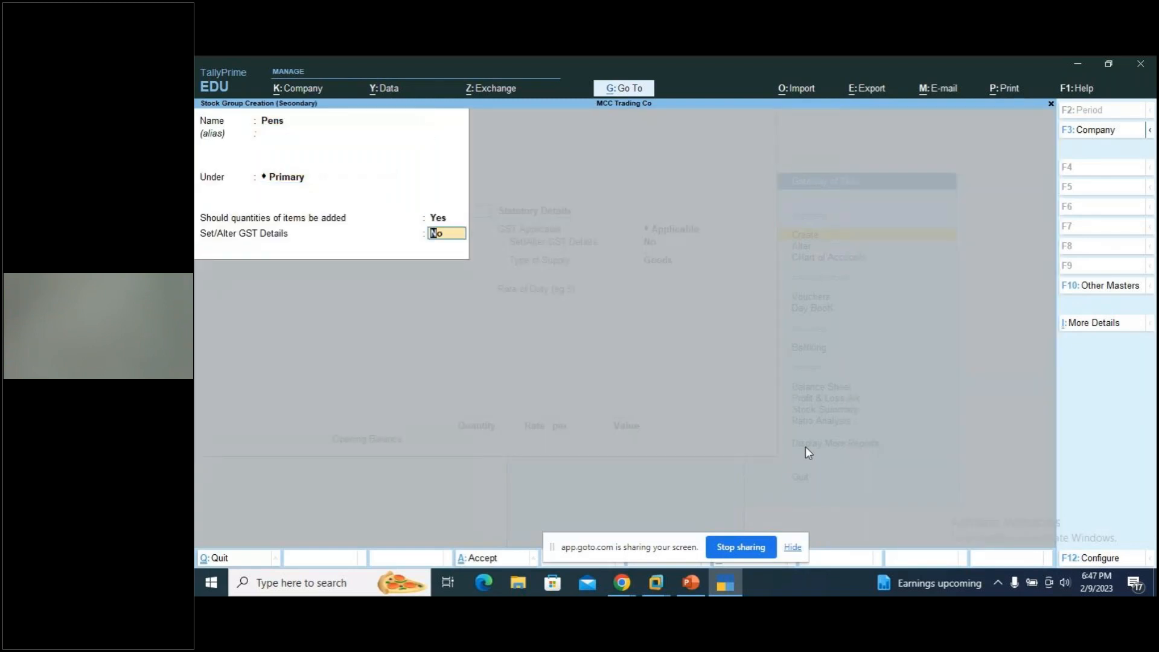
key(Return)
key(Return)
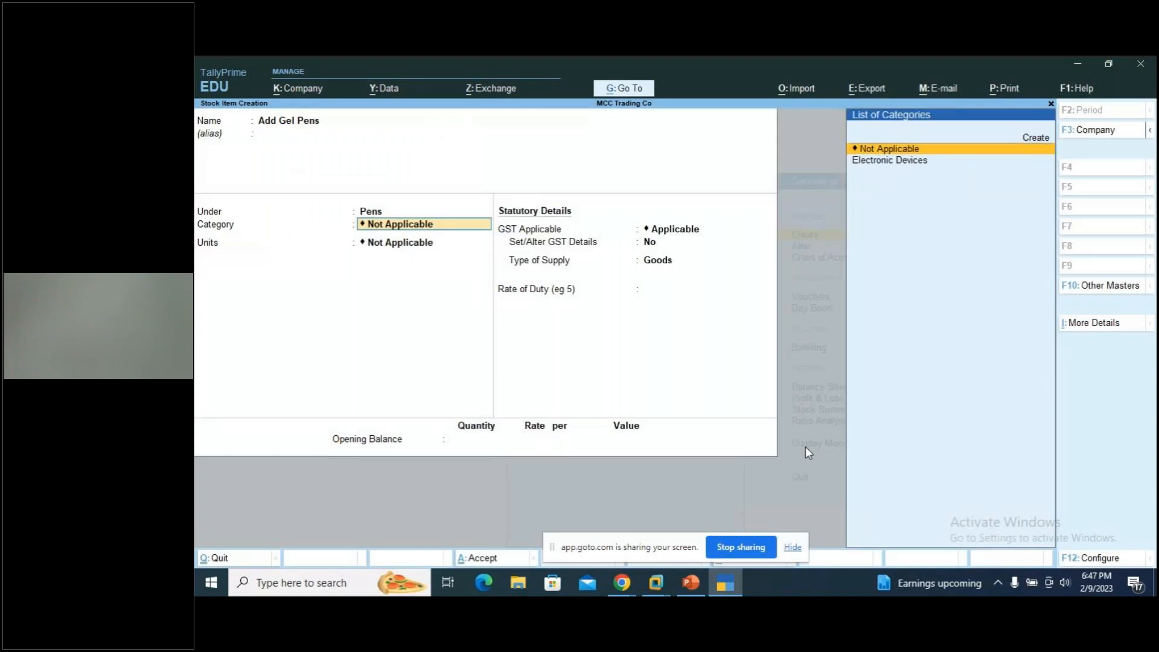
Create the stock category Stationery under Primary and assign it to Add Gel Pens.
key(Up)
key(Return)
text(Stationery)
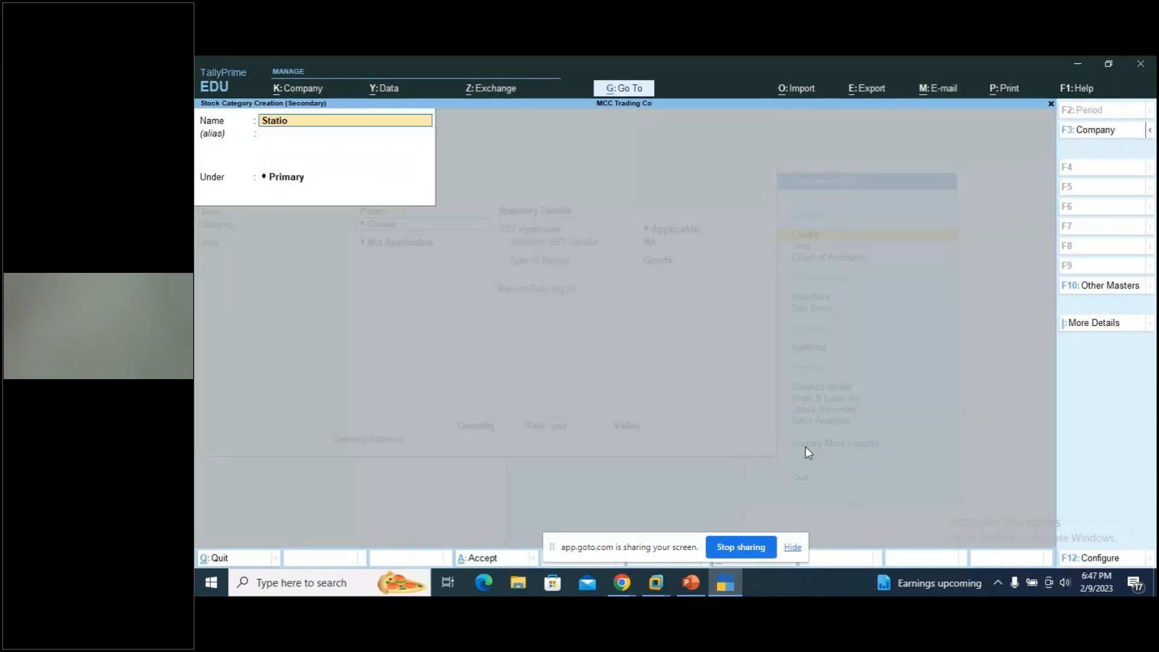
key(Return)
key(Return)
key(Return)
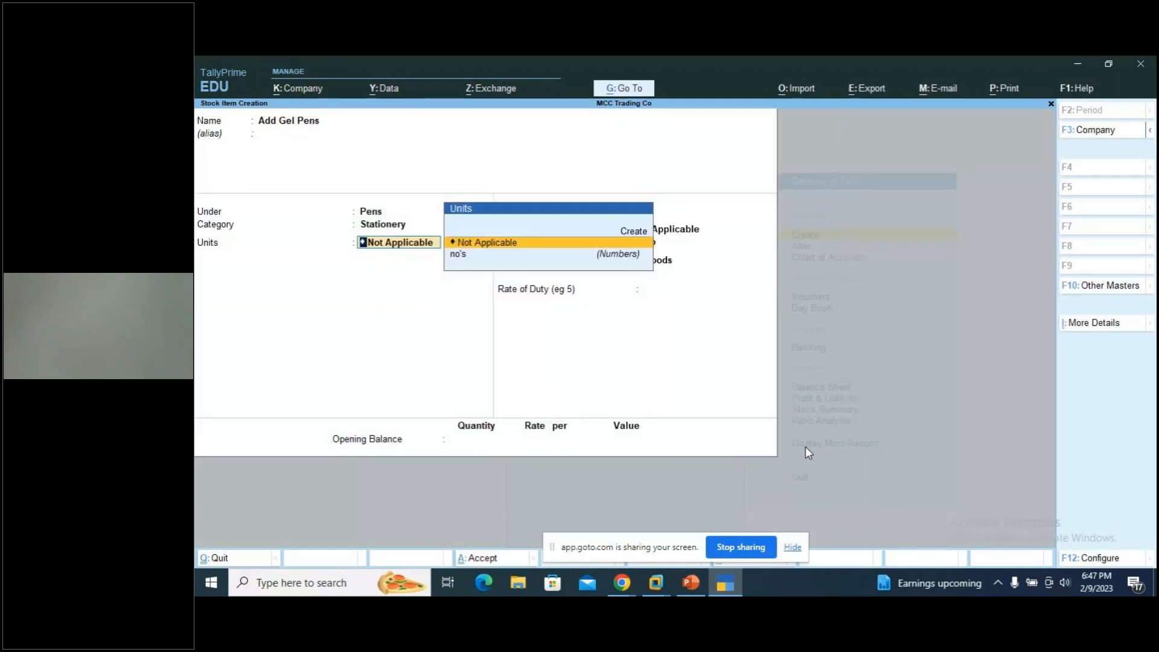
Set the units to no's and GST to Not Applicable, save Add Gel Pens and return to the PowerPoint slide.
key(Down)
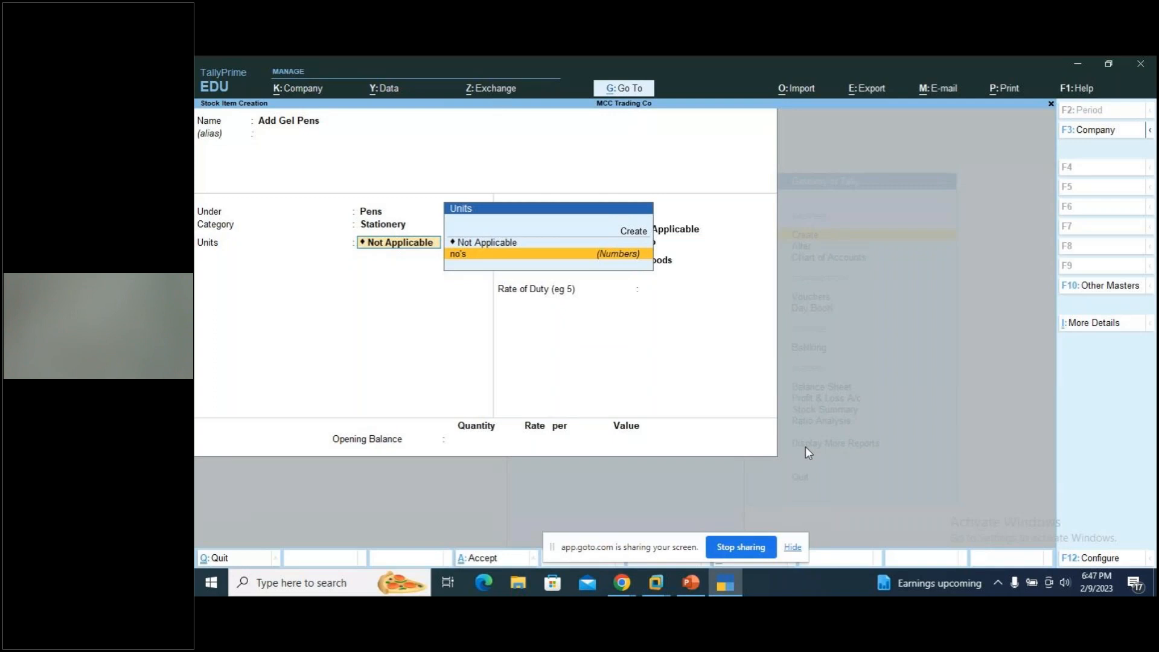
key(Return)
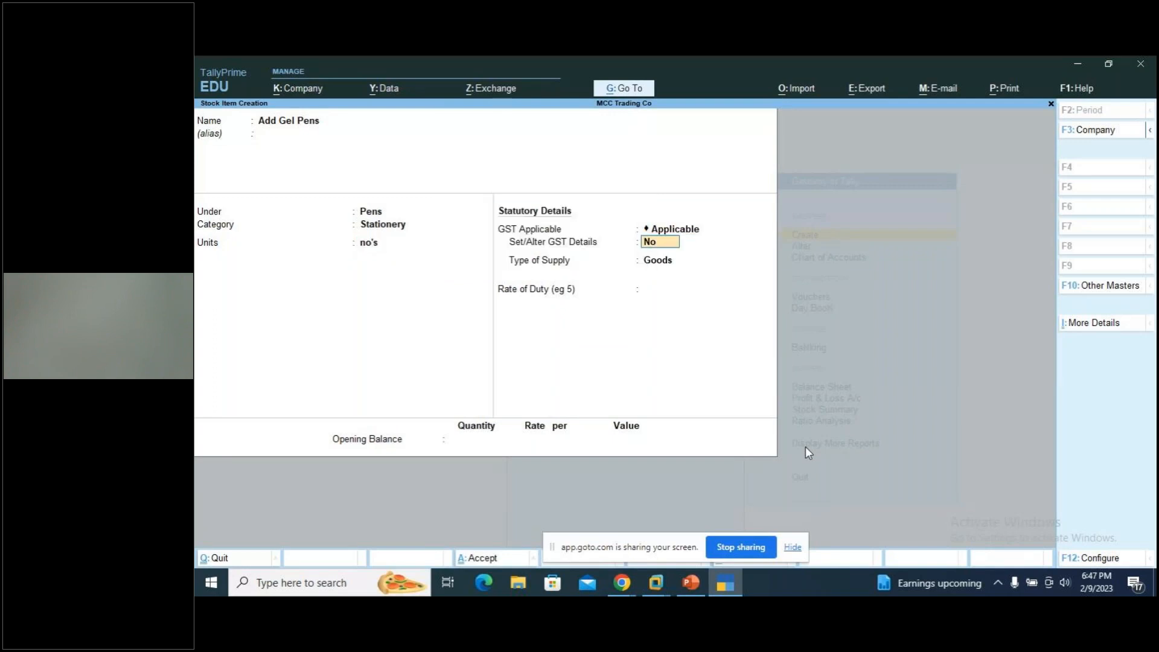
key(Down)
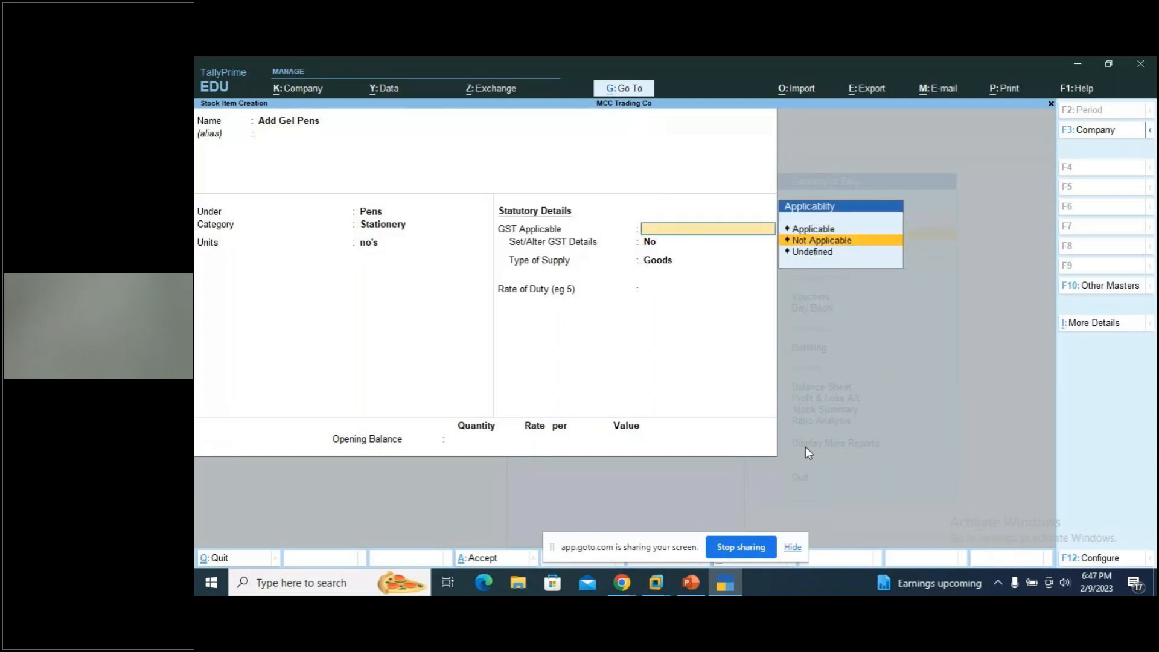
key(Return)
key(Return)
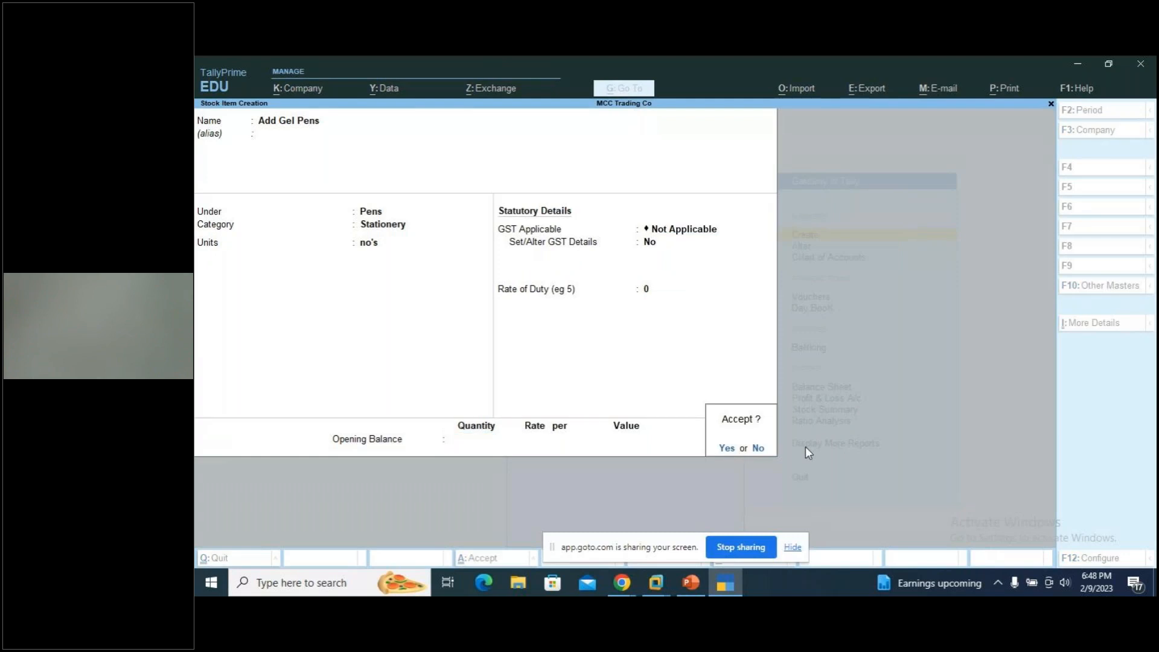
key(Return)
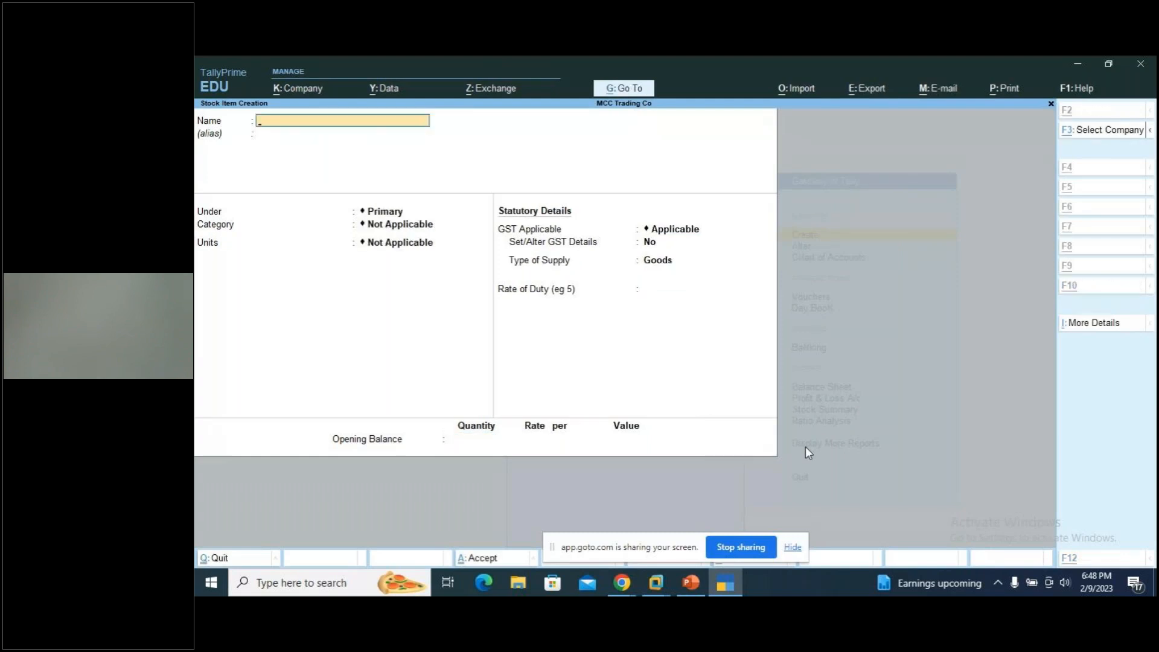
key(alt+Tab)
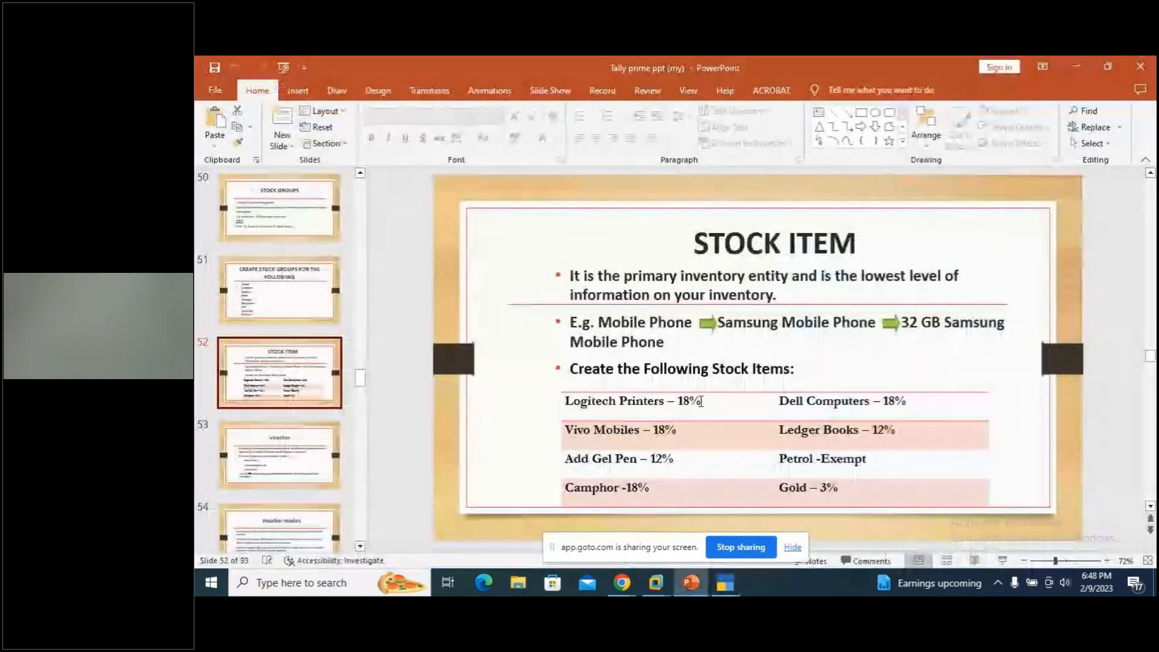
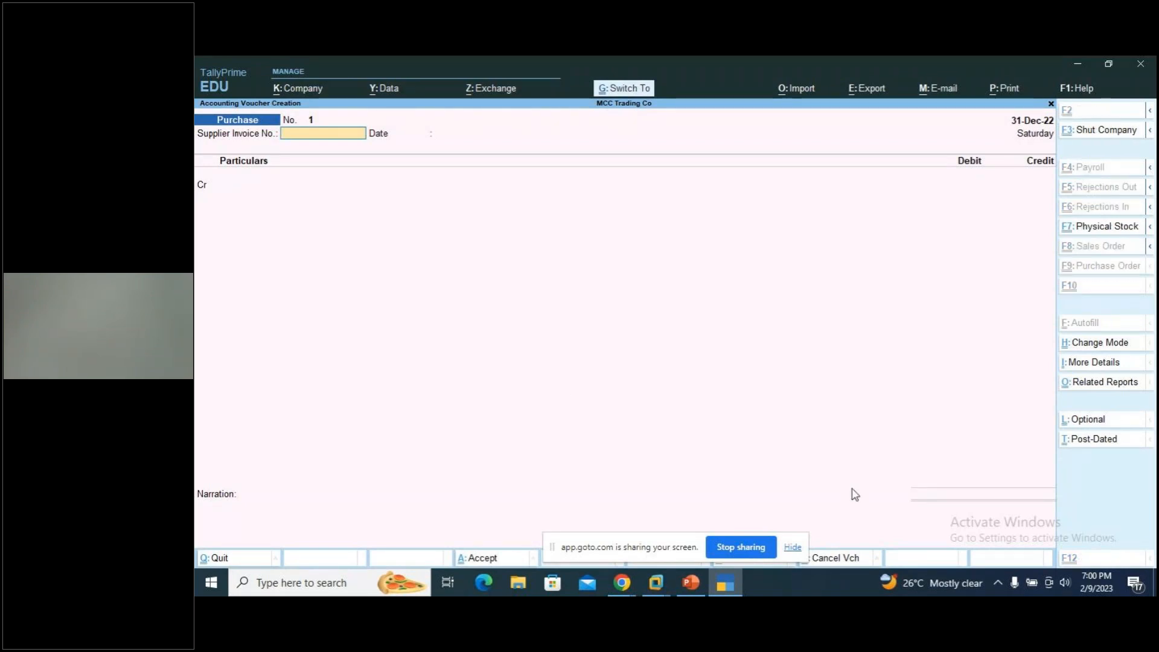
Change the purchase voucher's mode to Item Invoice.
key(ctrl+h)
key(Up)
key(Up)
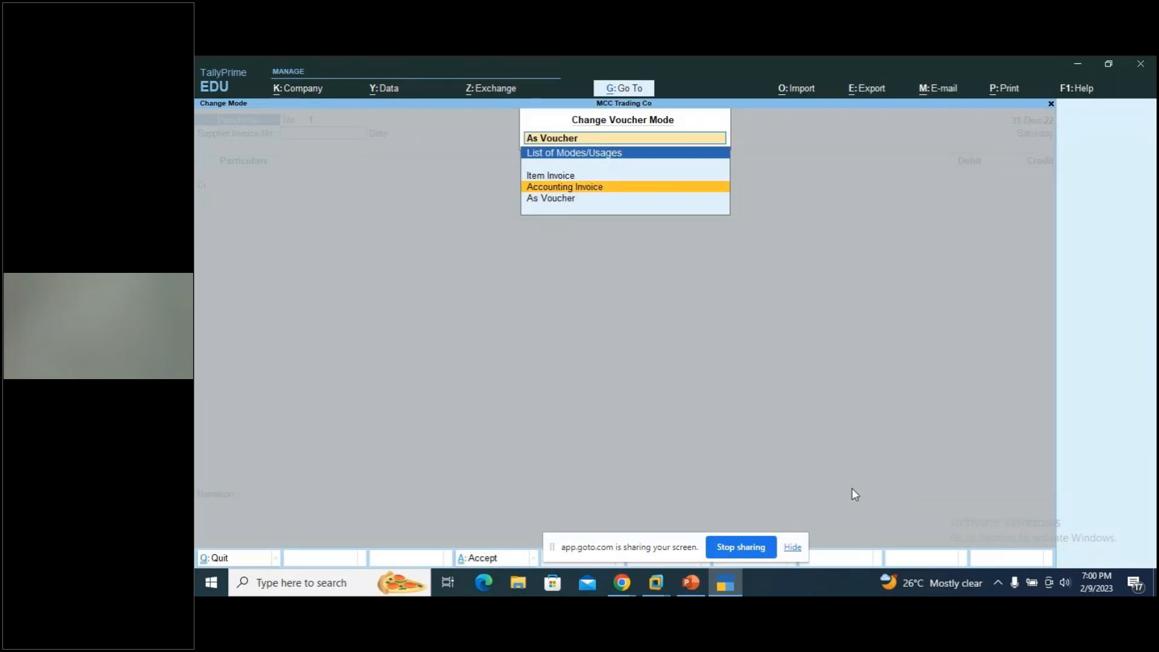
key(Return)
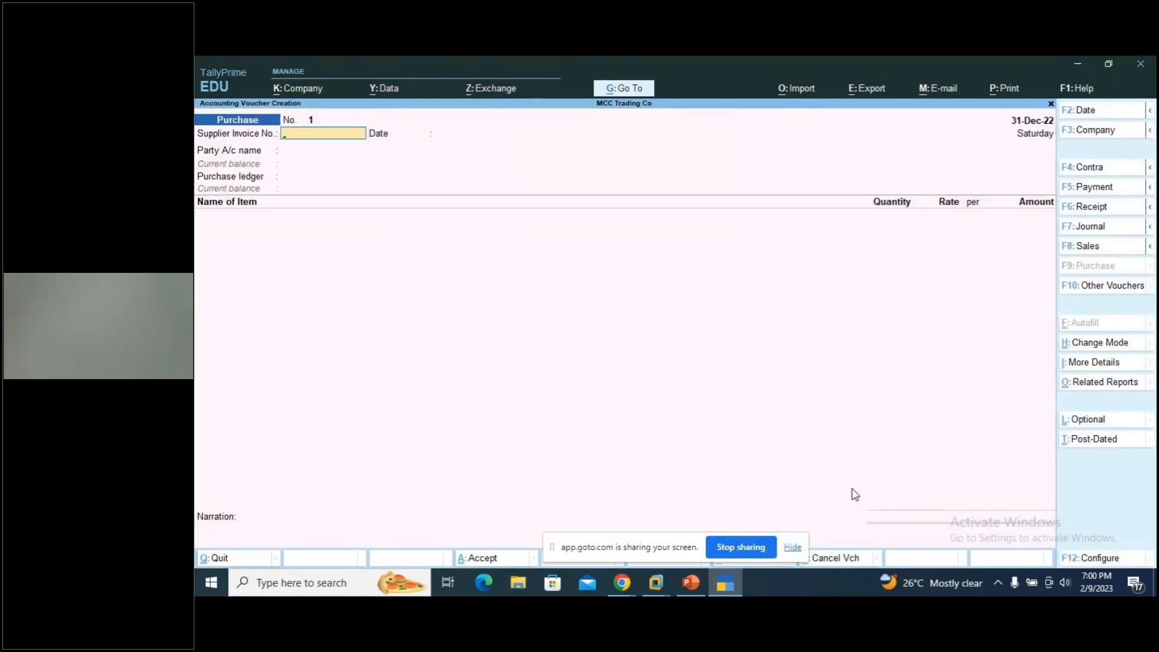
Check the first transaction on the PowerPoint slide and set the purchase voucher's date to 1.4 in TallyPrime.
key(F2)
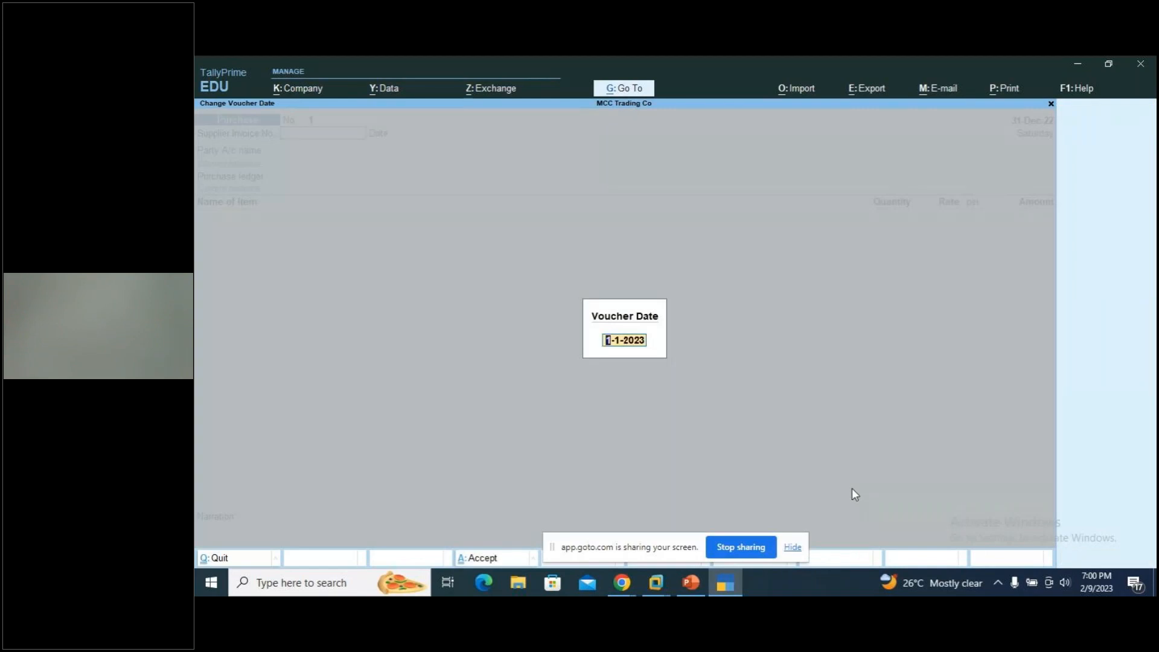
key(alt+Tab)
key(alt+Tab)
text(1.4)
key(Return)
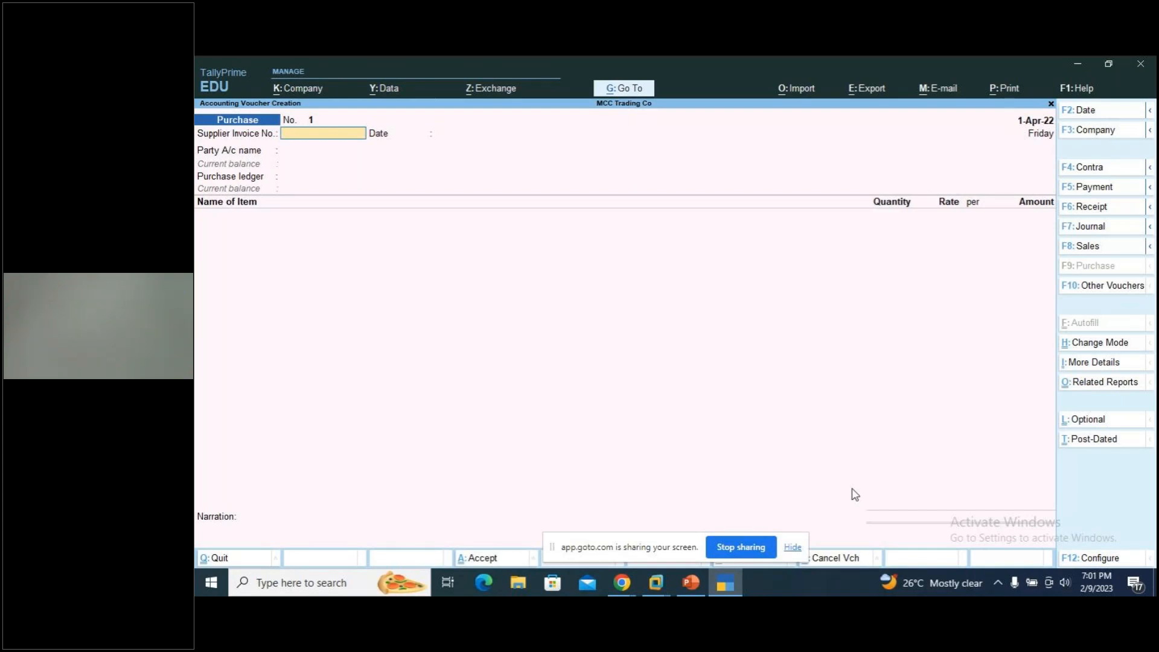
Enter the supplier invoice number pur/101 and keep 1-Apr-22 as its date.
text(pur/101)
key(Return)
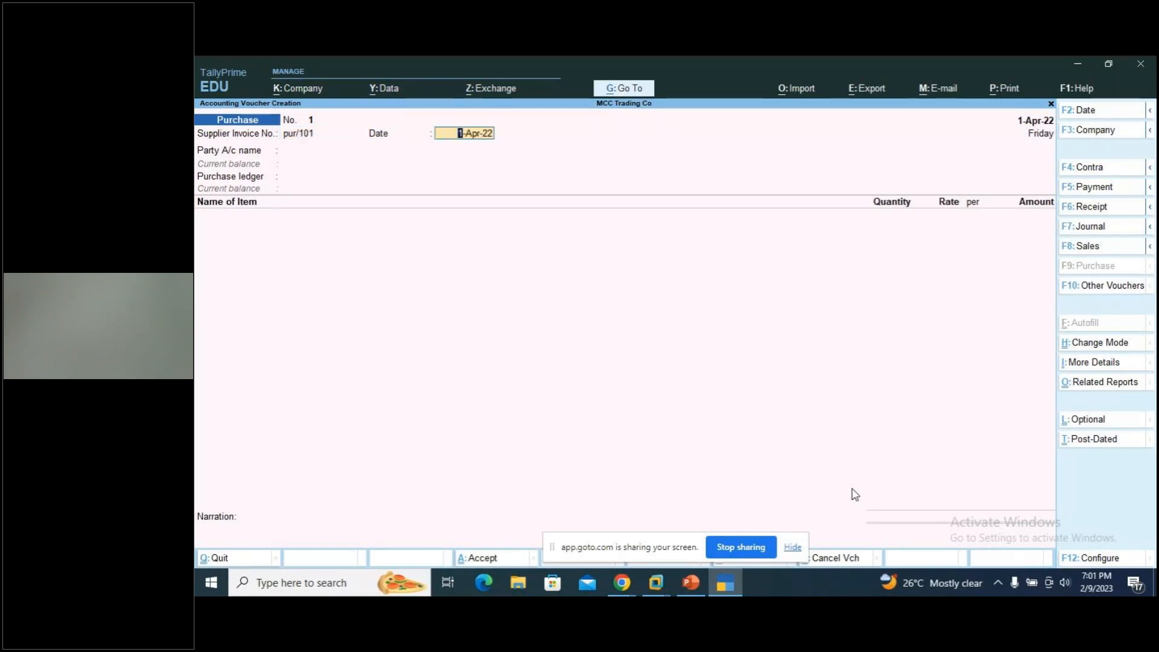
key(Return)
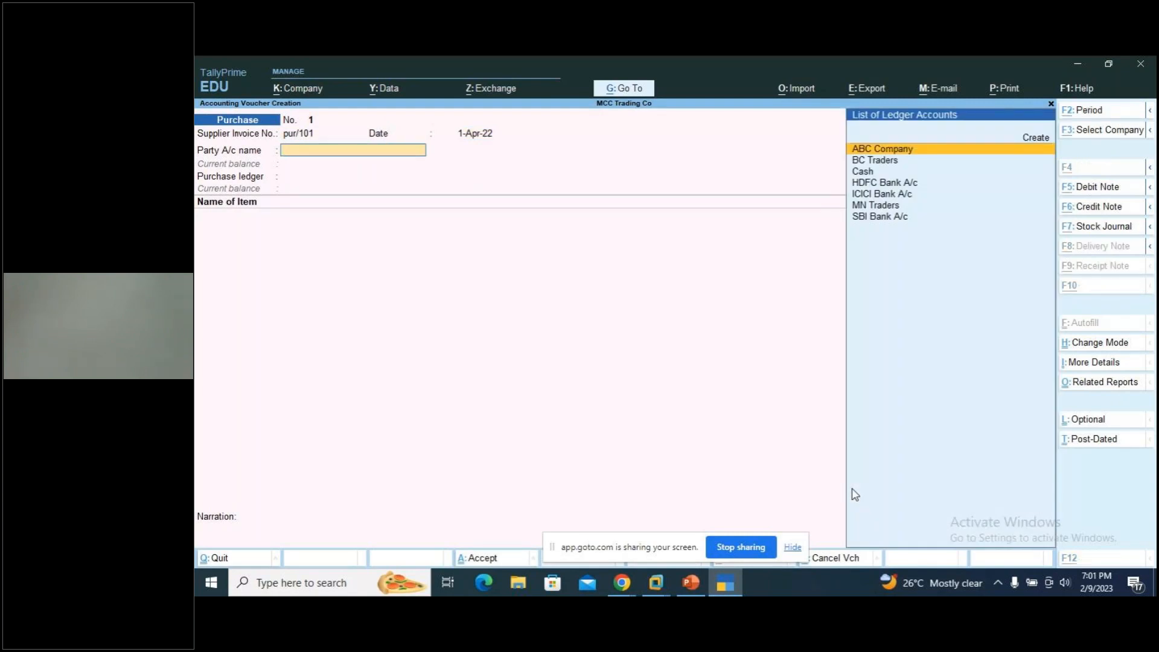
Check the payment mode on the PowerPoint slide, choose Cash as the party account in TallyPrime and accept the default receipt and party details.
key(alt+Tab)
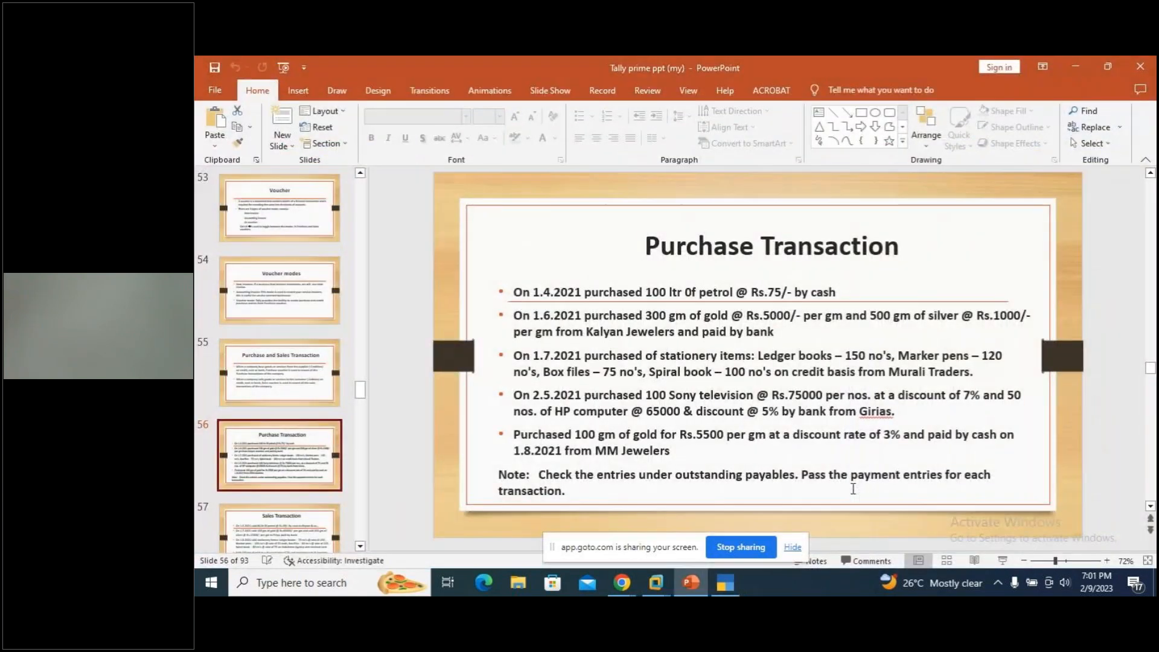
key(alt+Tab)
key(Down)
key(Down)
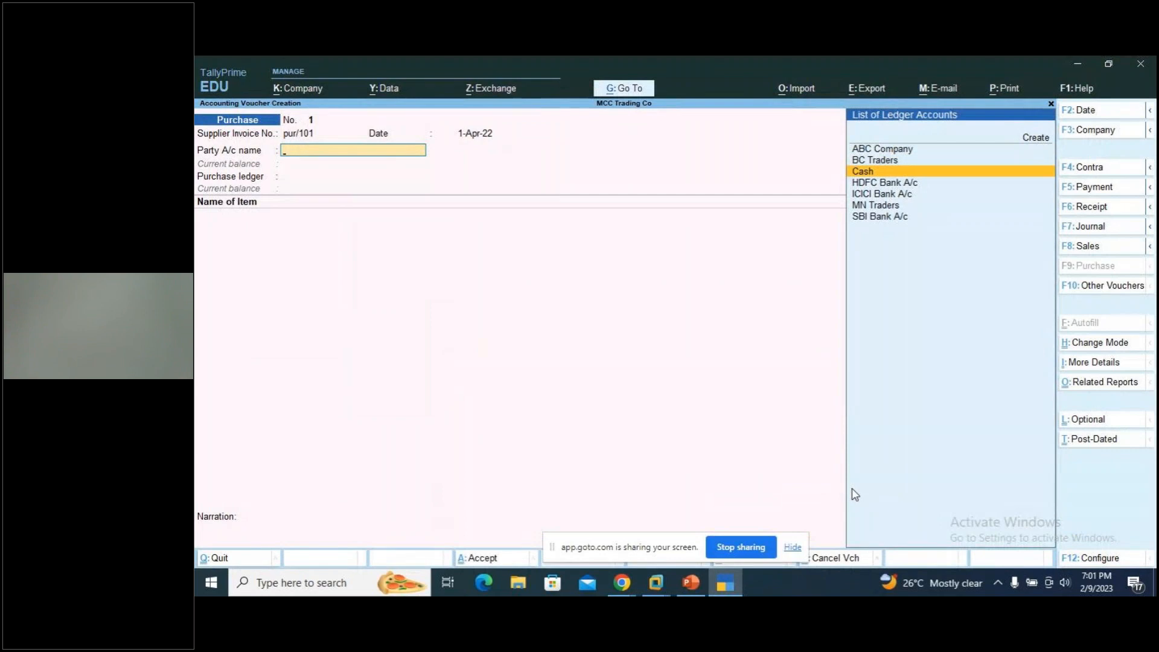
key(Return)
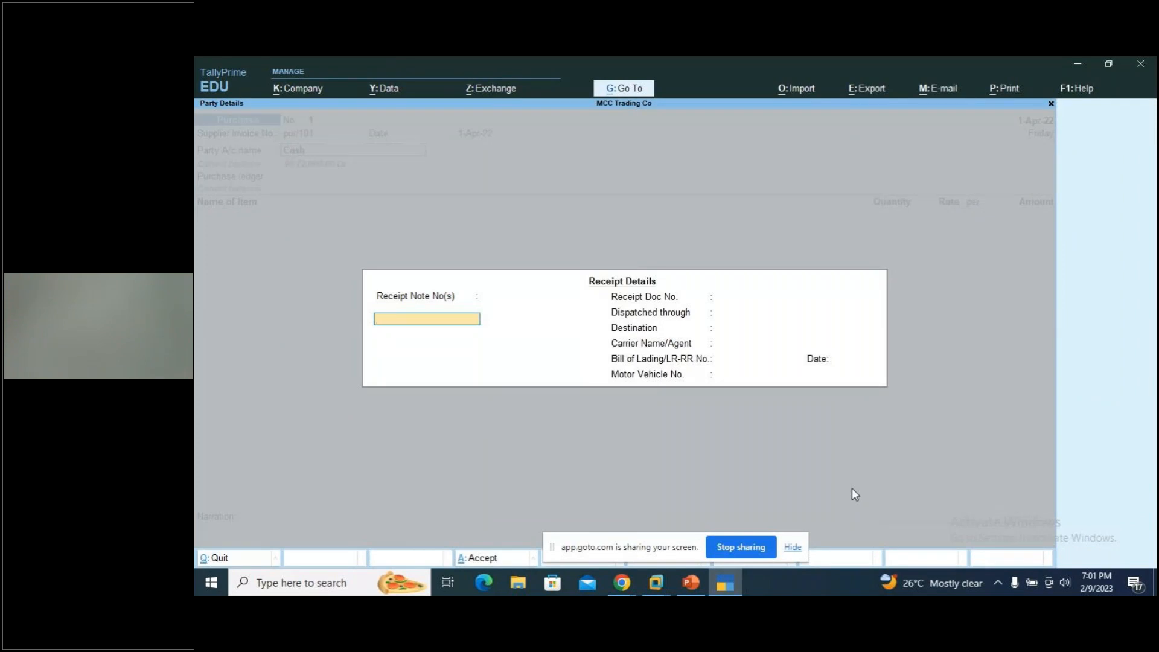
key(ctrl)
key(ctrl+a)
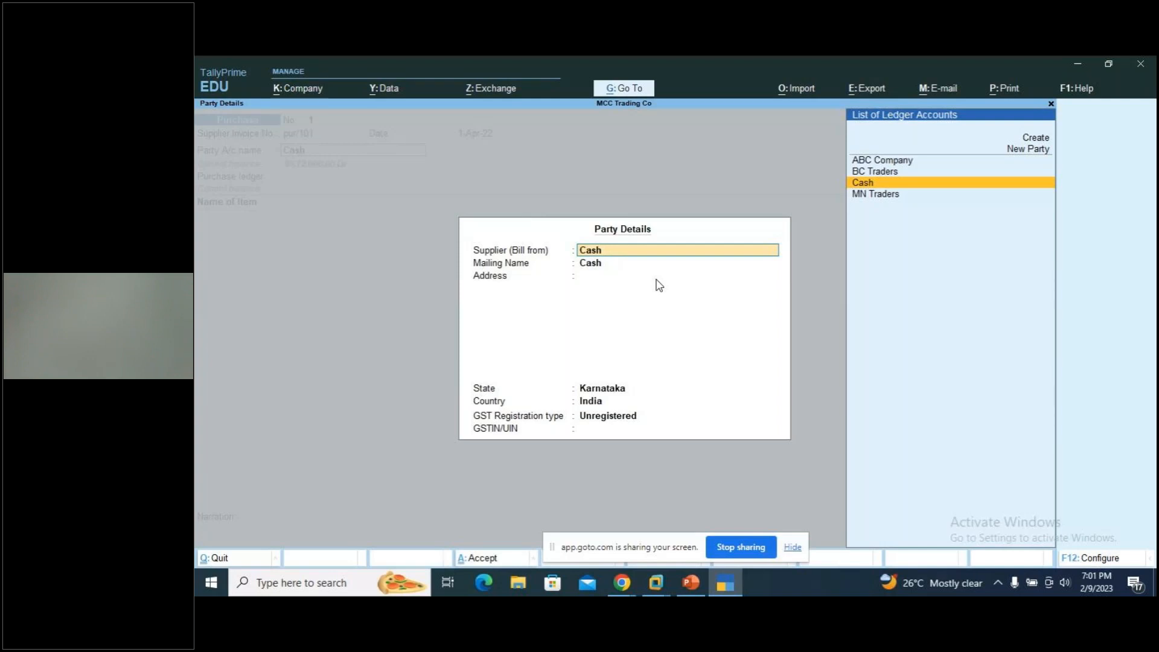
key(ctrl)
key(ctrl+a)
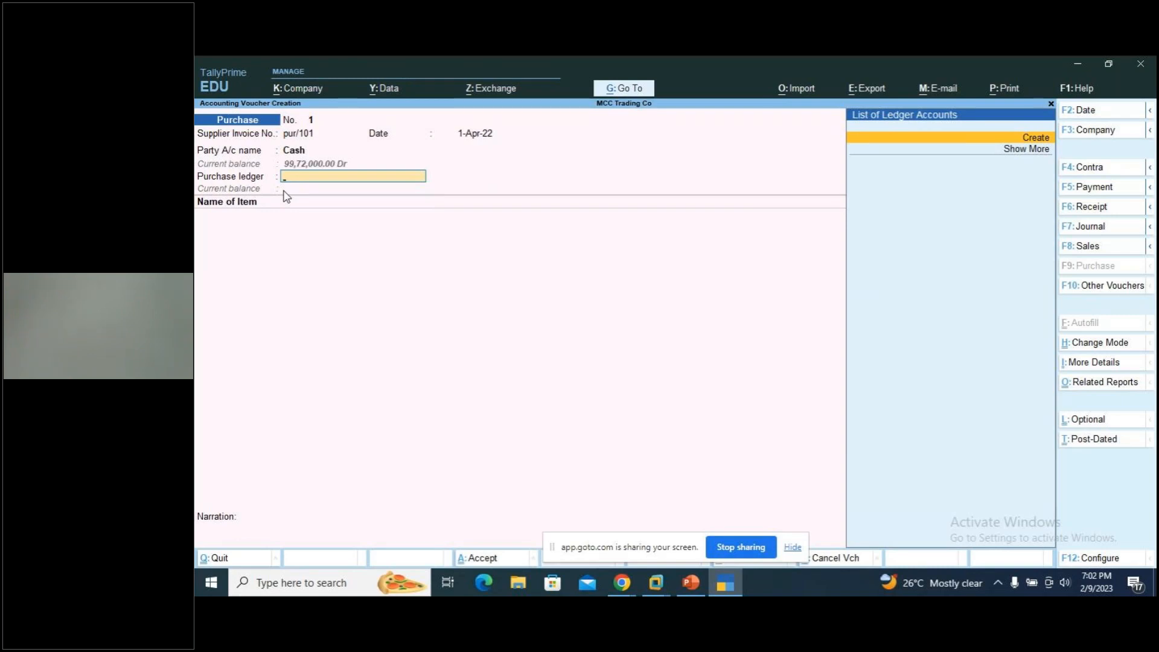
Start a new purchase ledger named Purchase A/c under Purchase Accounts, with the ledger type Not Applicable.
key(alt+c)
text(Pu)
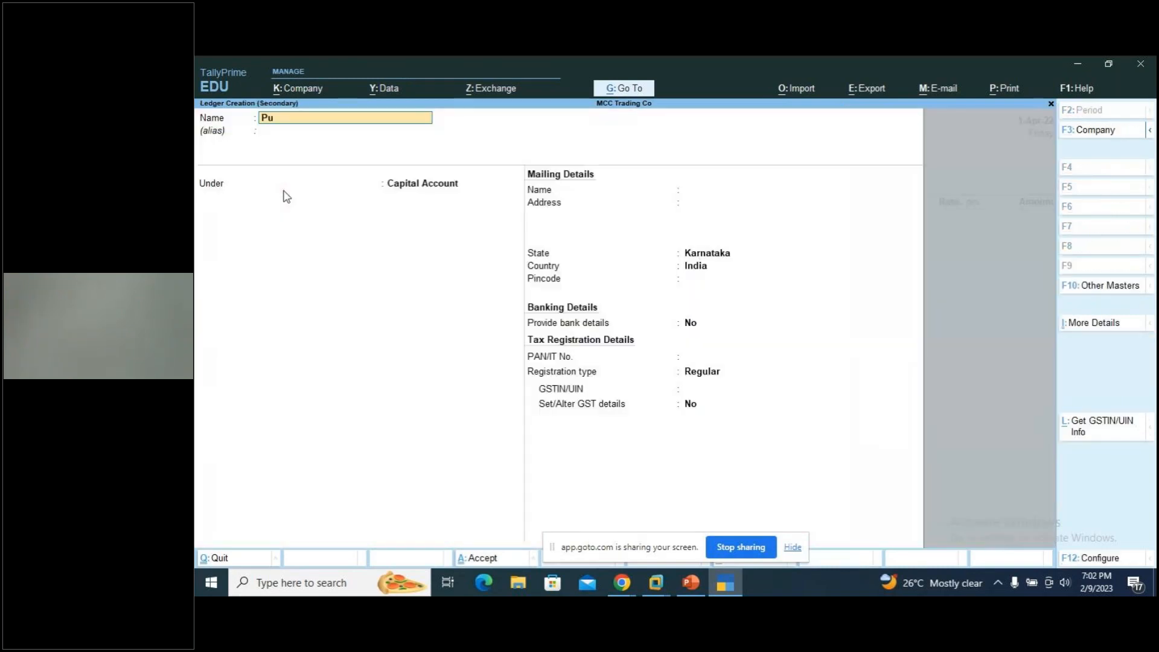
text(rchase A/c)
key(Return)
key(Return)
text(Pur)
key(Return)
key(Return)
Set GST and assessable value calculation to Not Applicable for Purchase A/c, provide no bank details and save the ledger.
key(Return)
key(BackSpace)
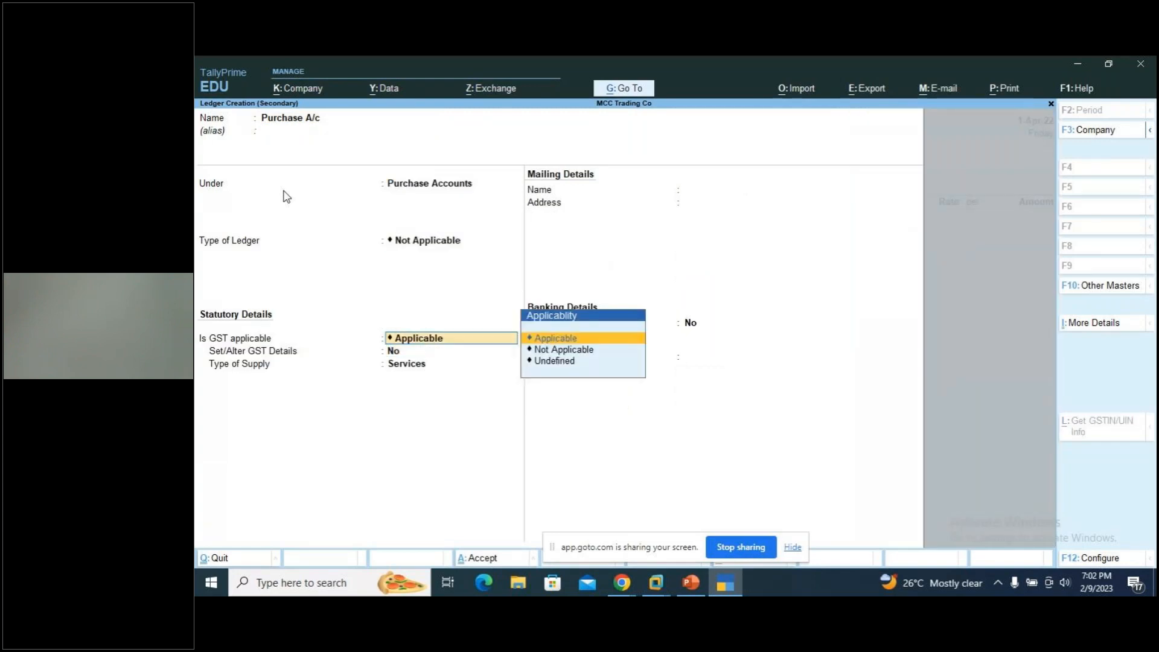
key(Down)
key(Return)
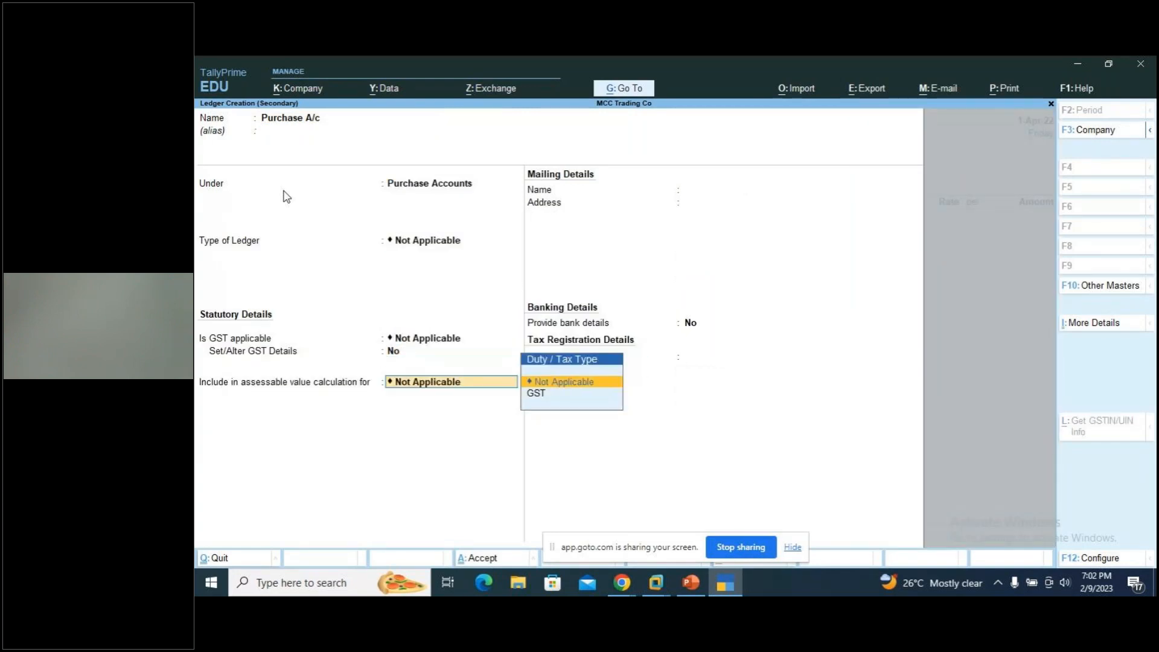
key(Return)
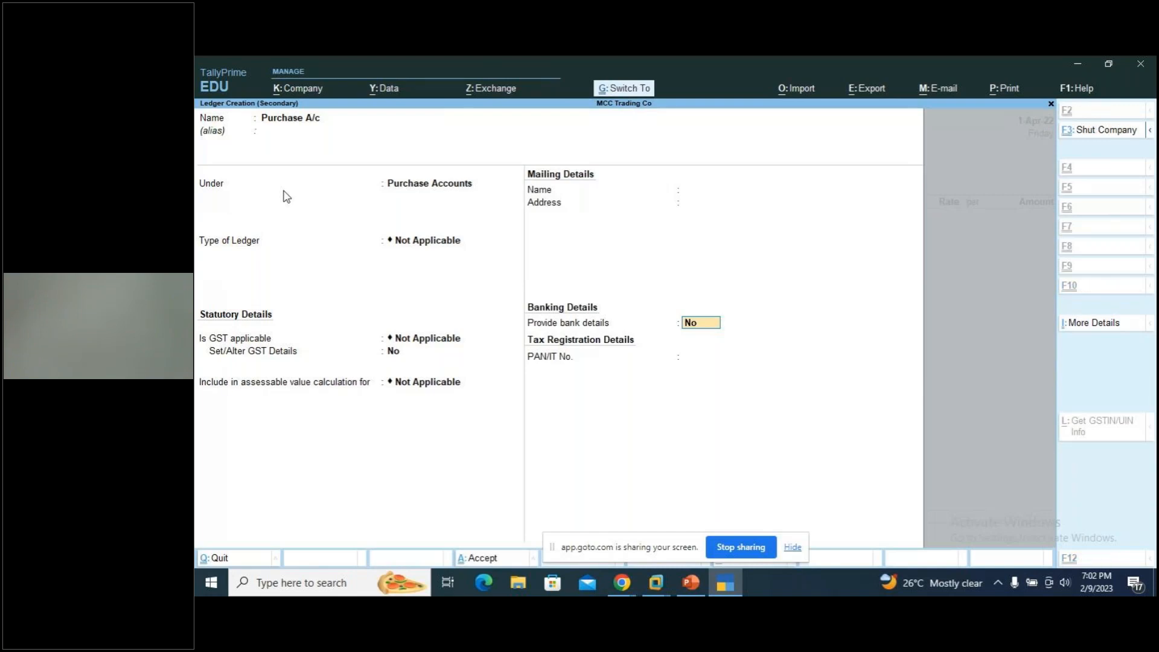
key(Return)
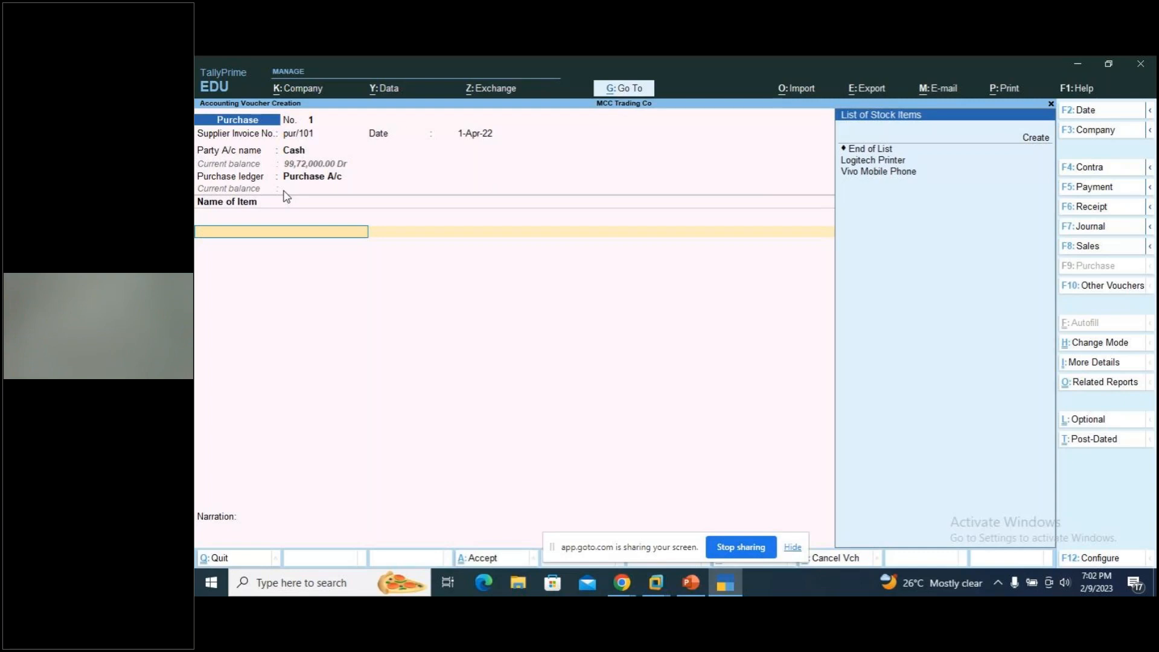
Start a new stock item named Petrol from the voucher's item line, without an alias.
key(alt)
key(alt+c)
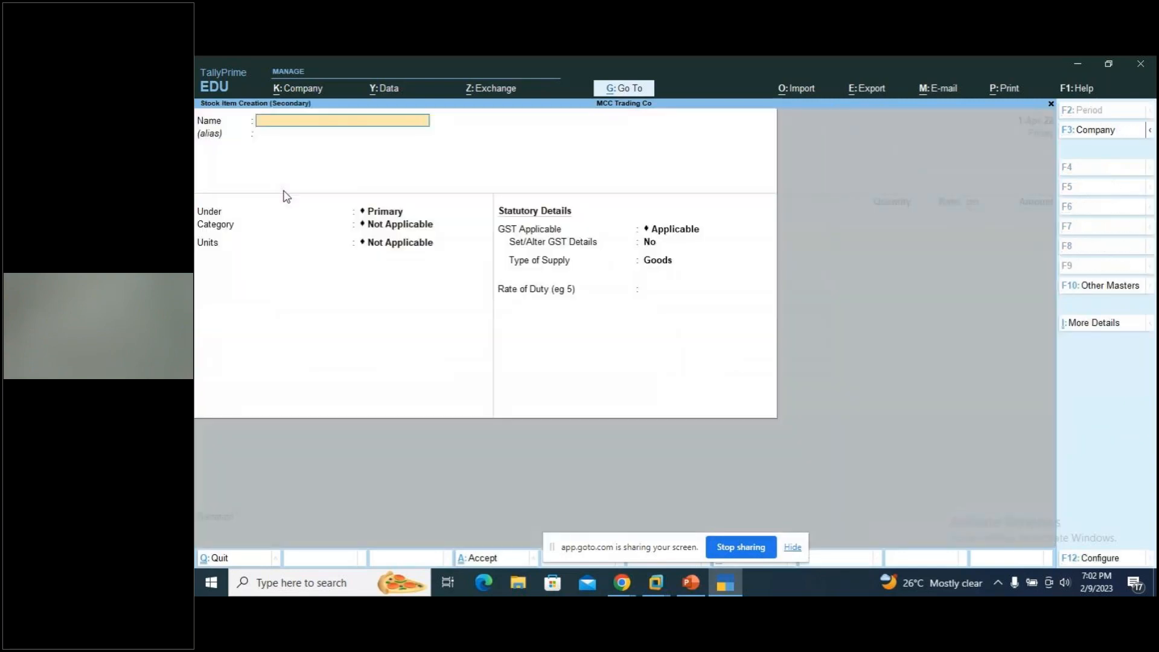
text(Petrol)
key(Return)
key(Return)
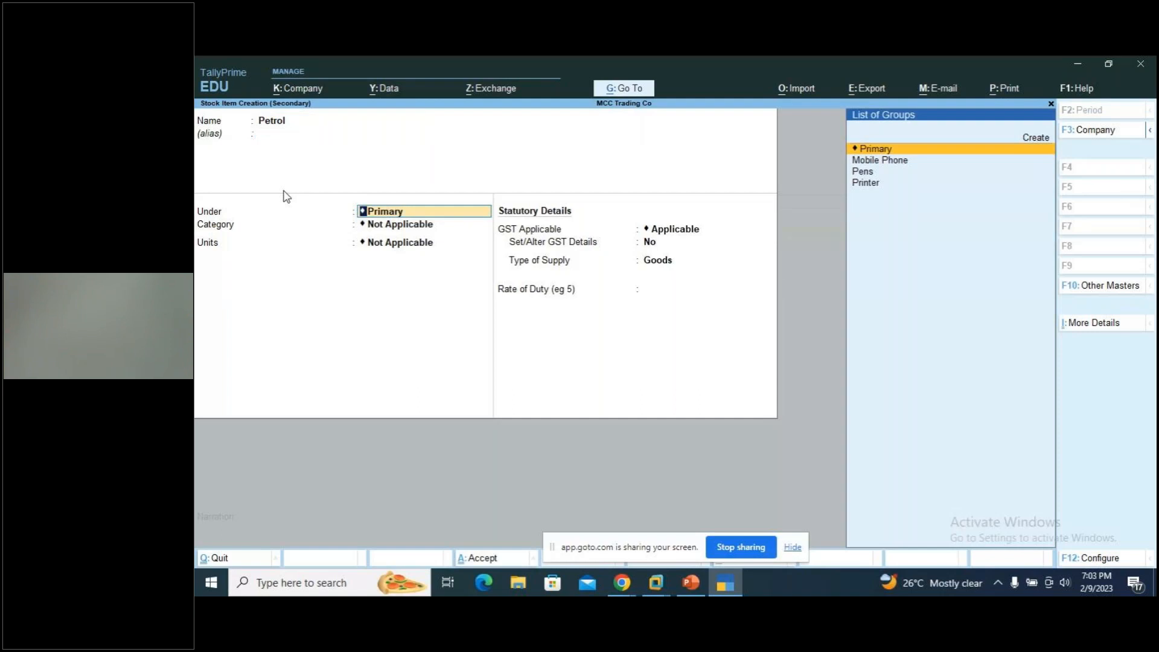
Create the stock group Liquid Fuel under Primary for Petrol, with item quantities added.
key(alt+c)
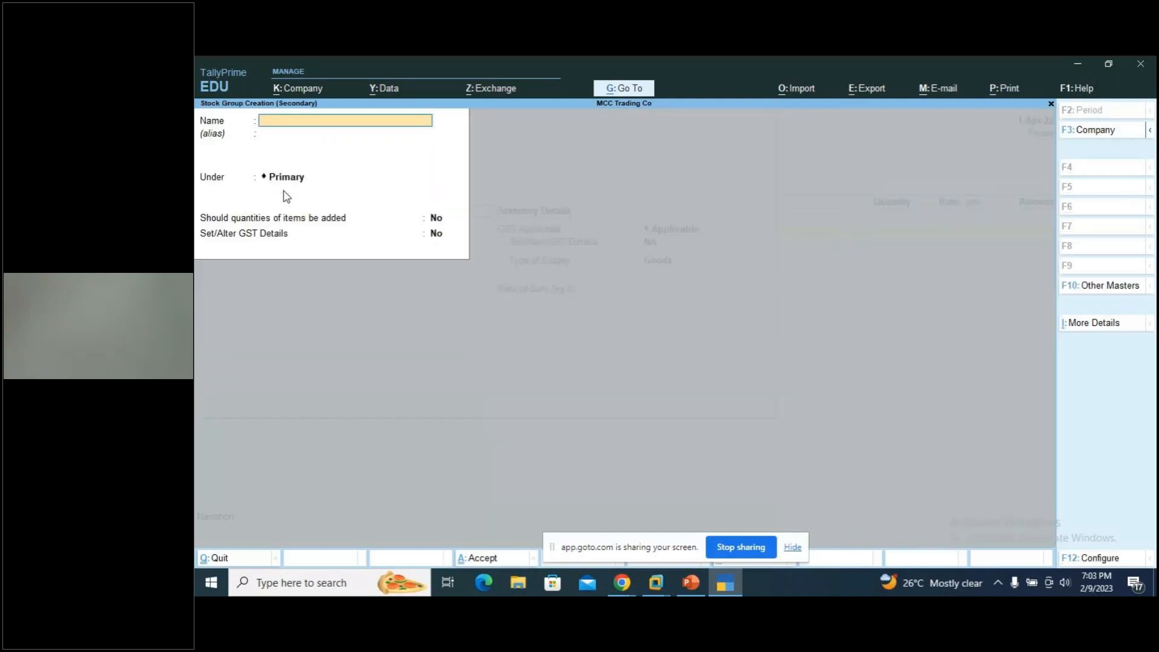
text(Liquid Fuel)
key(Return)
key(Return)
key(Return)
key(y)
key(Return)
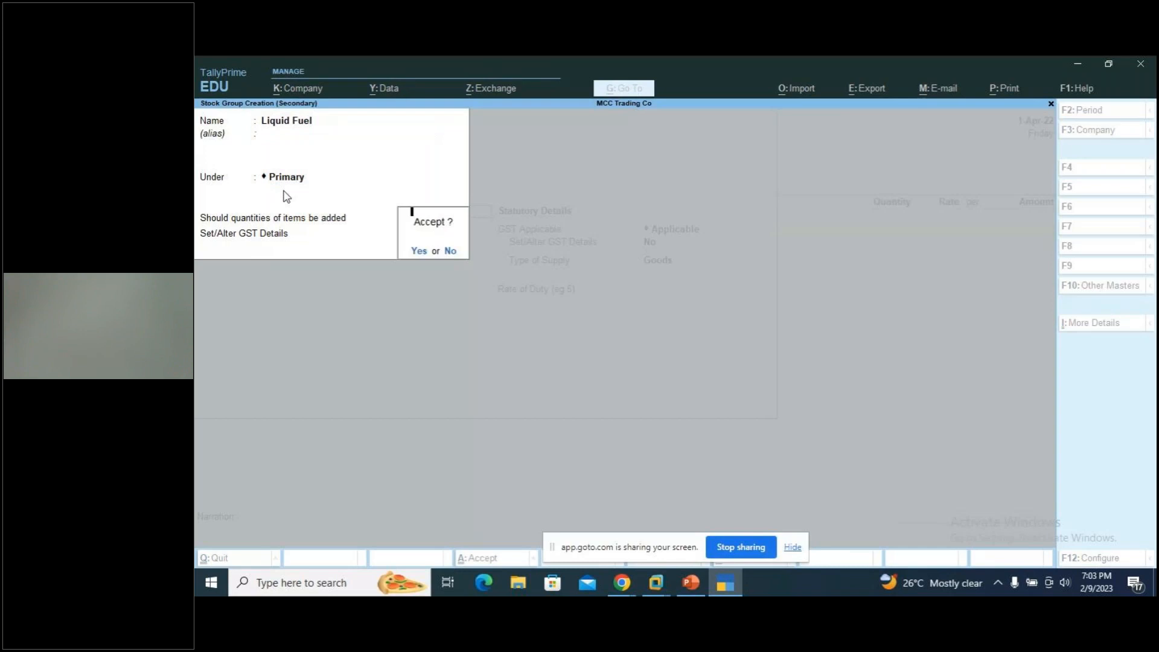
key(Return)
Create the stock category Fuel under Primary and assign it to Petrol.
key(alt+c)
text(Fuel)
key(Return)
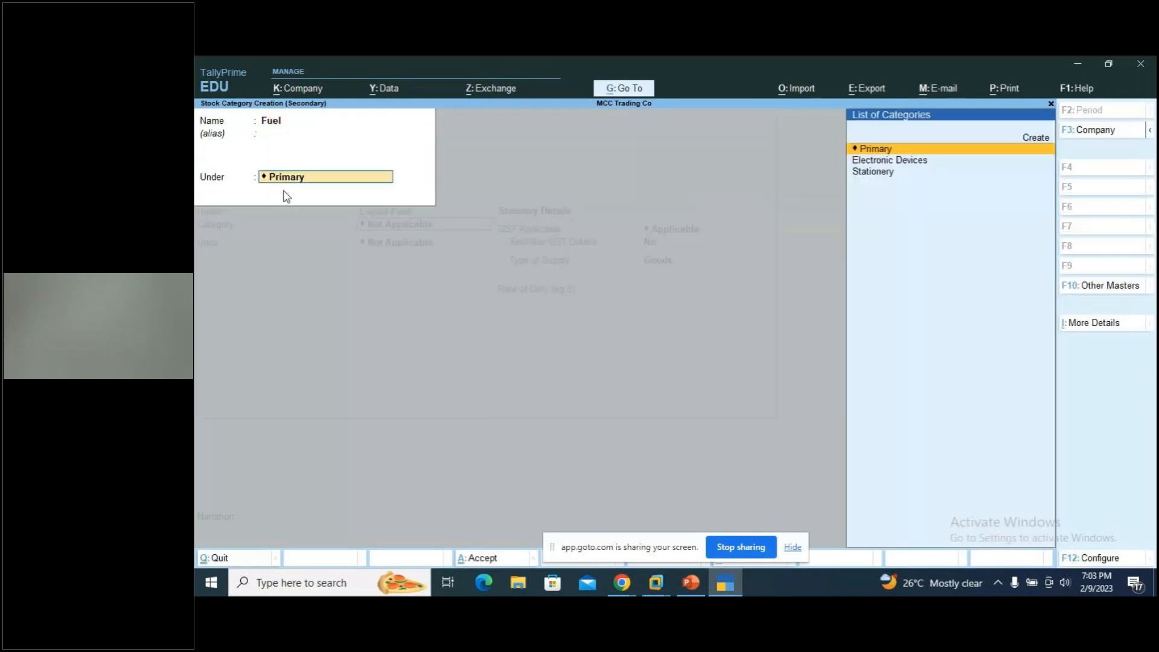
key(Return)
key(Return)
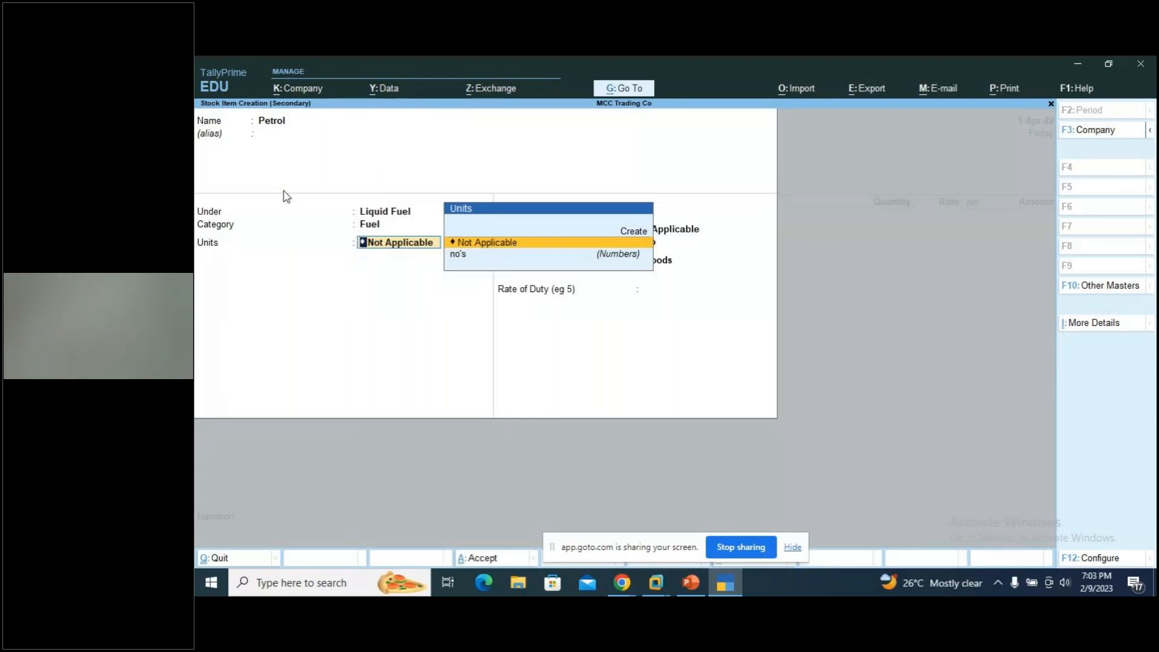
Create the simple unit ltr with formal name Litre, UQC Not Applicable and 0 decimal places, and assign it to Petrol.
key(alt+c)
text(ltr)
key(Return)
text(Litre)
key(Return)
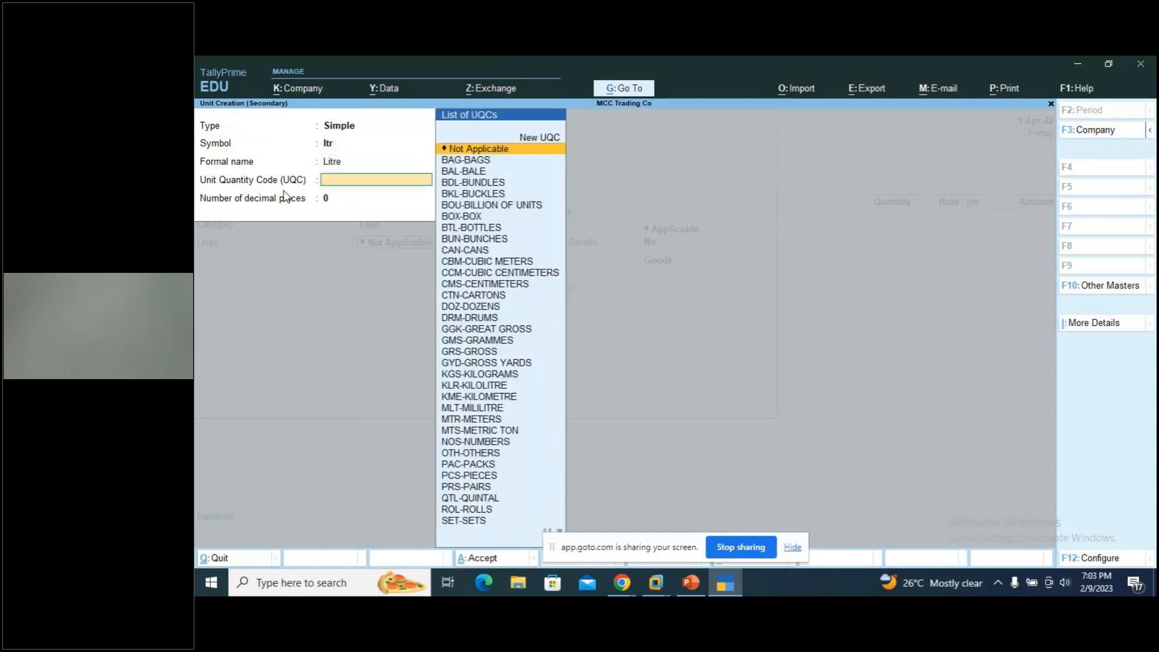
key(Return)
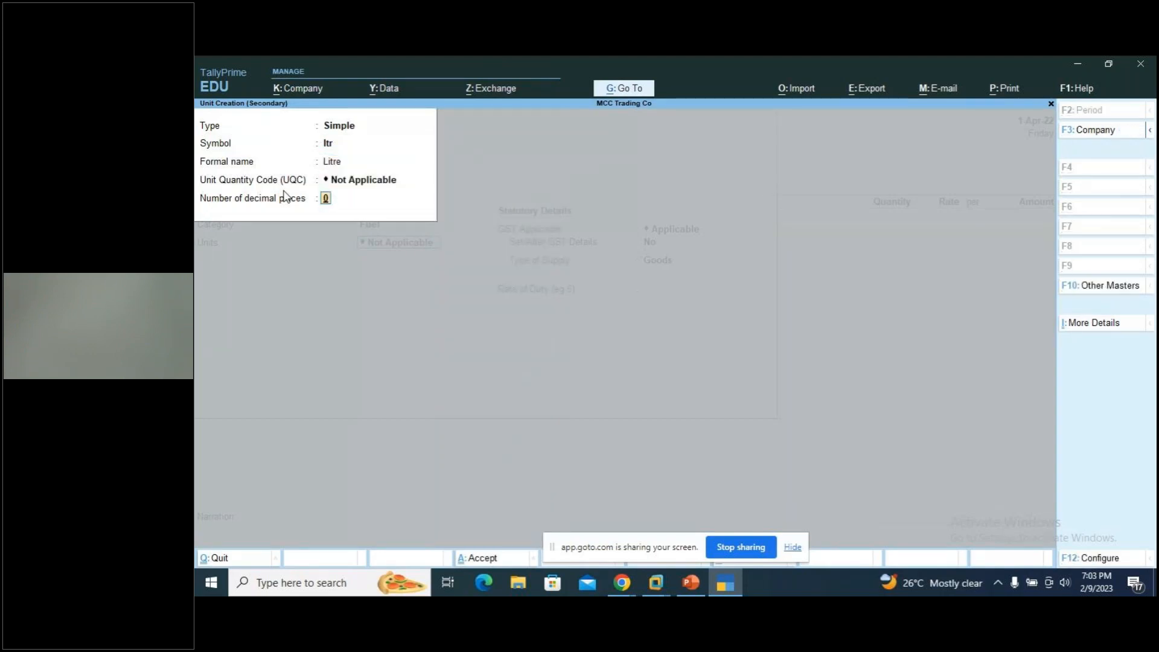
key(Return)
key(Return)
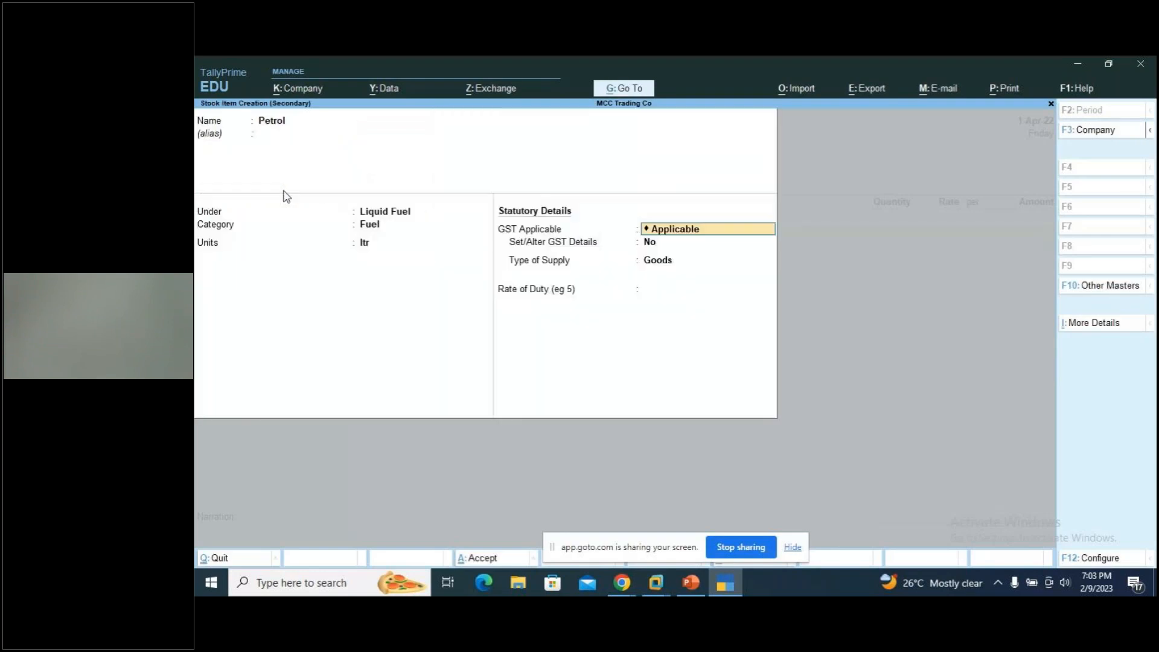
Set GST to Not Applicable for Petrol, leave the rate of duty blank and save the stock item.
key(Down)
key(Return)
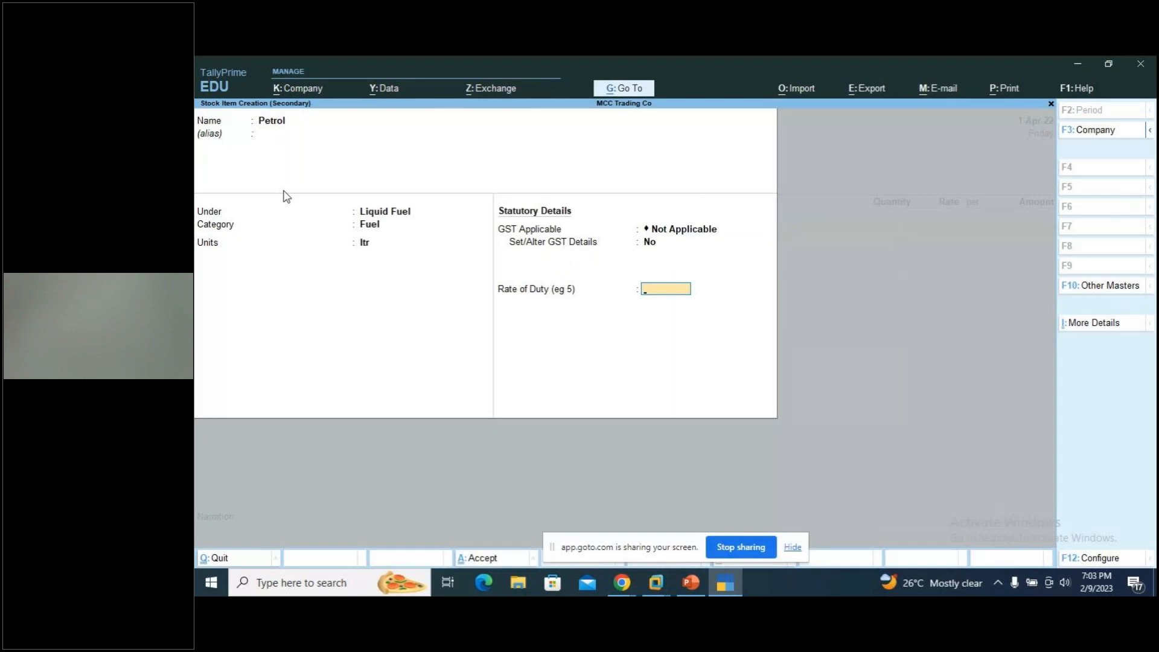
key(Return)
key(Return)
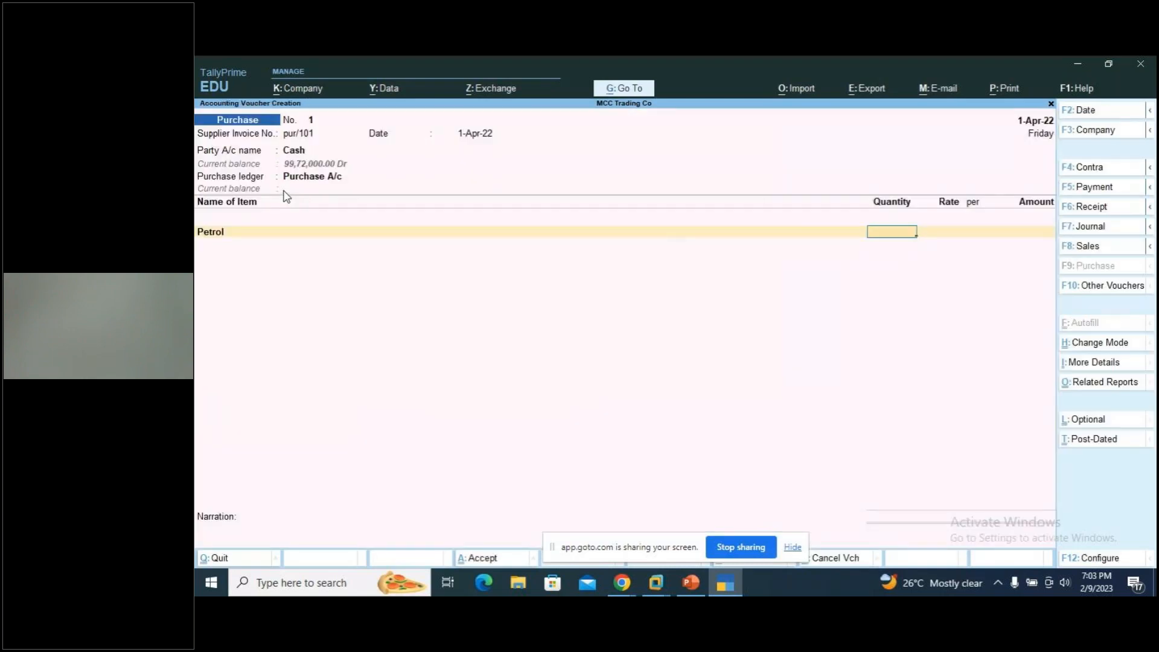
Check the petrol transaction on the slide, enter 100 ltr at 75 per ltr and add the narration "being cash paid towards purcahse of petrol".
key(alt)
key(alt+Tab)
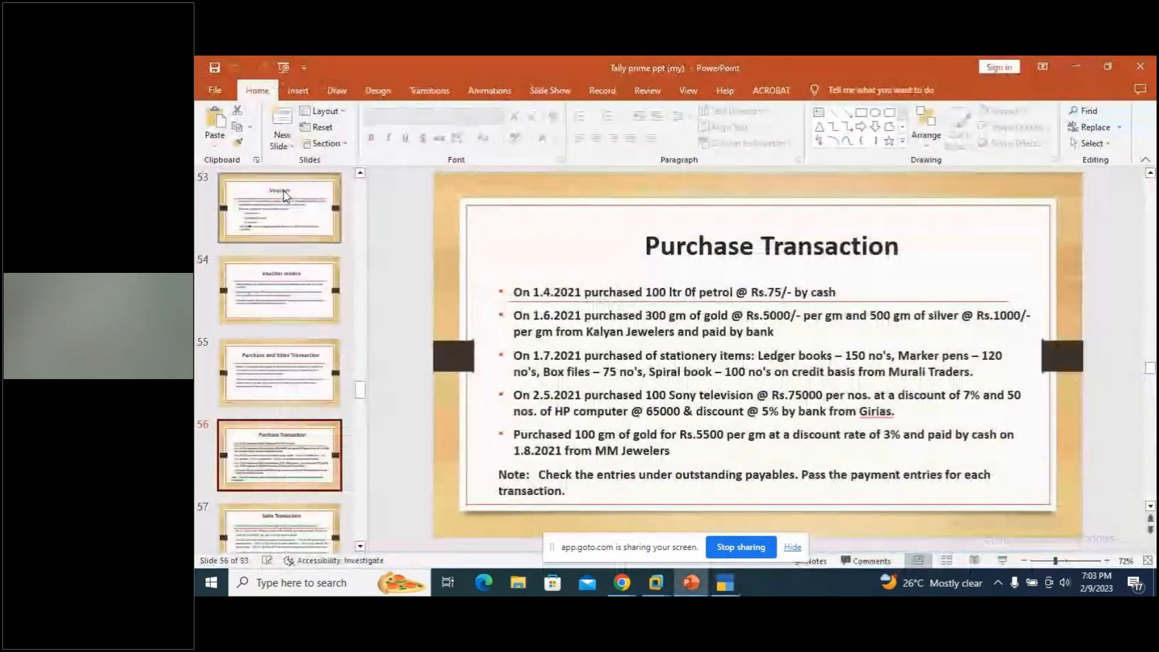
key(alt+Tab)
text(100)
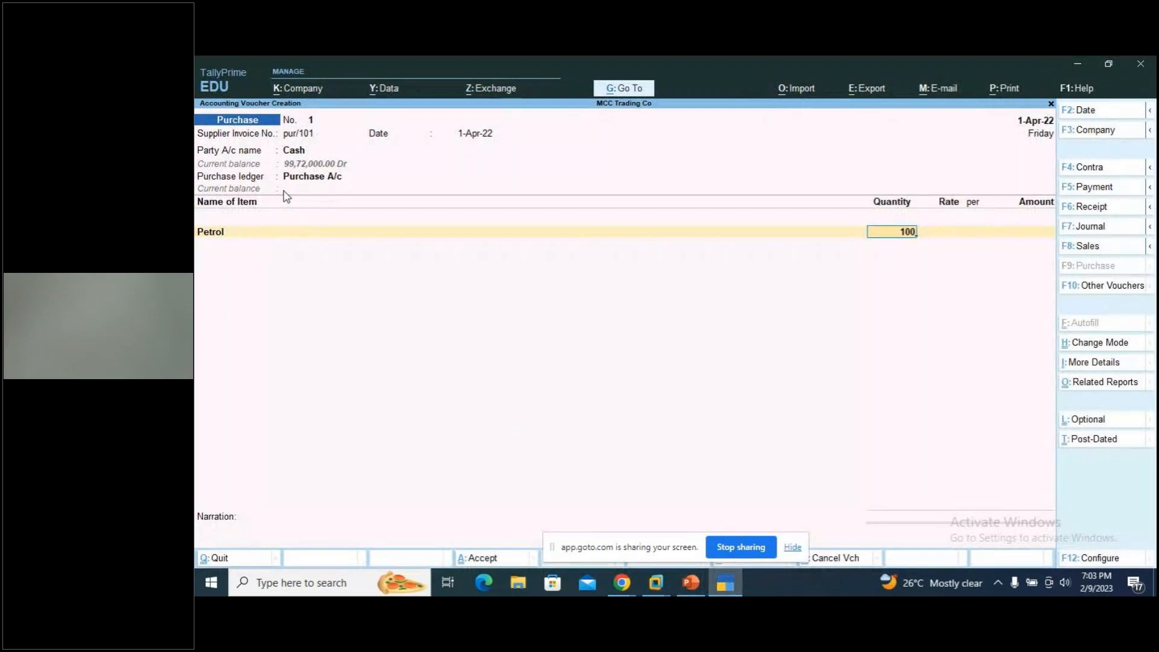
key(Return)
text(75)
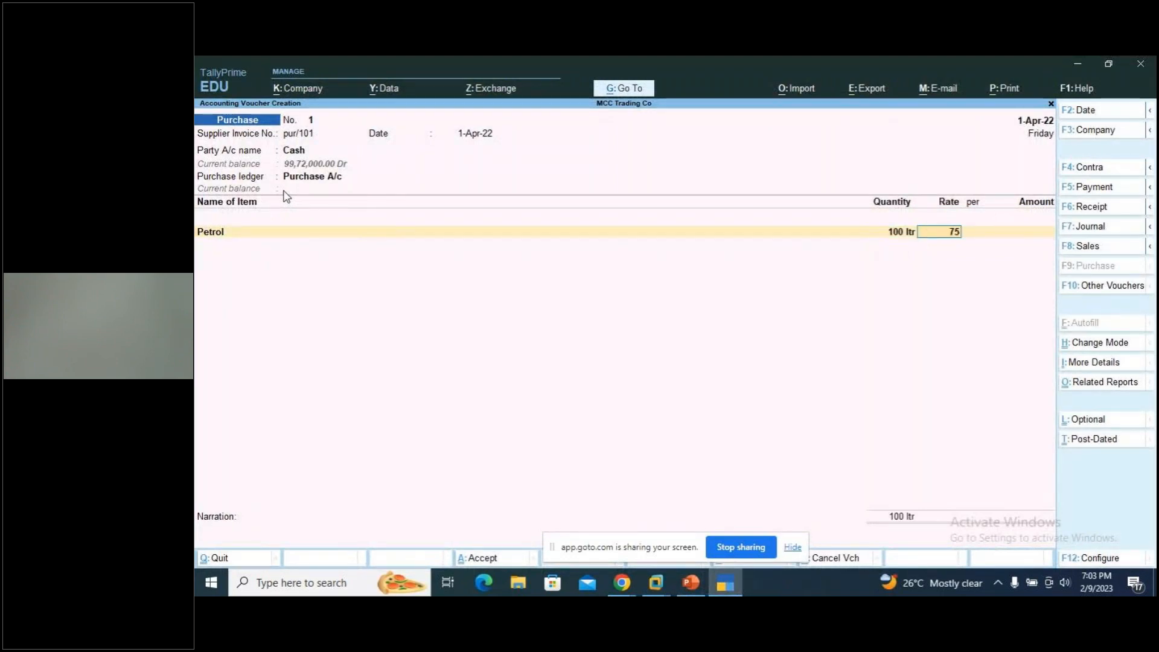
key(Return)
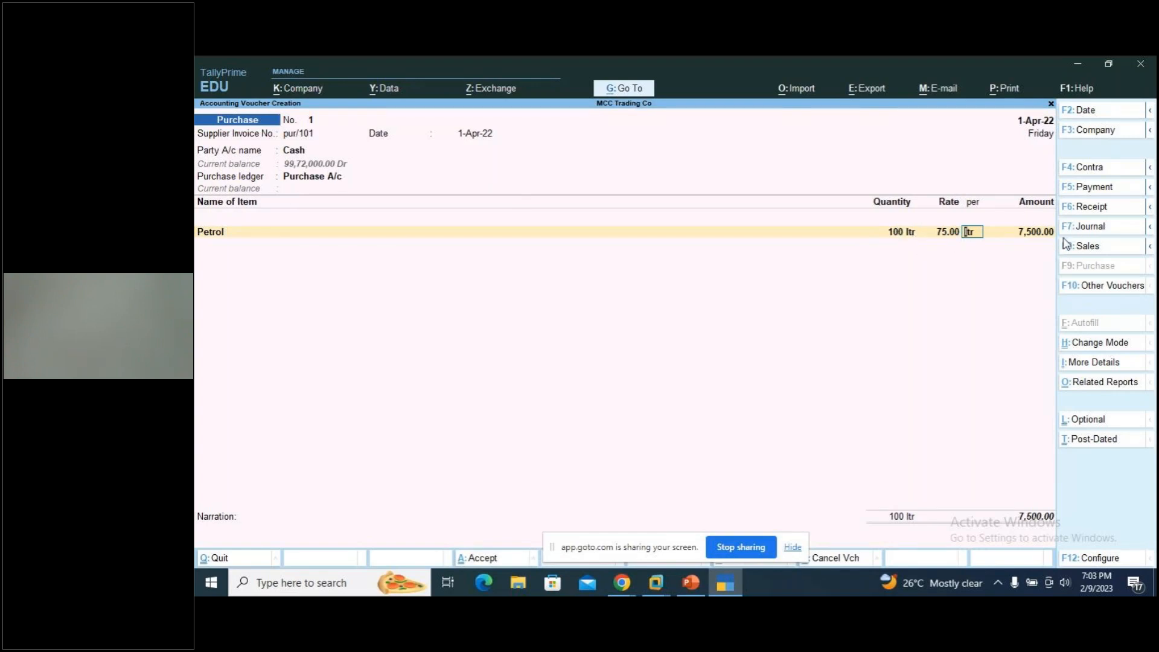
key(Return)
key(Return)
key(Return)
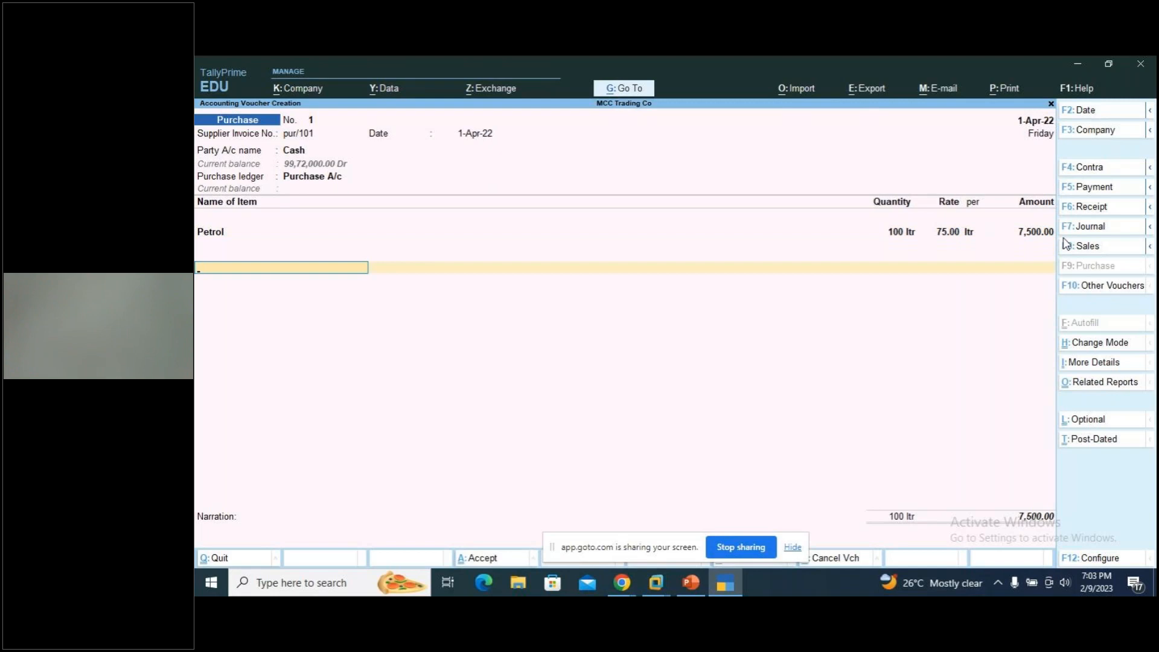
key(Return)
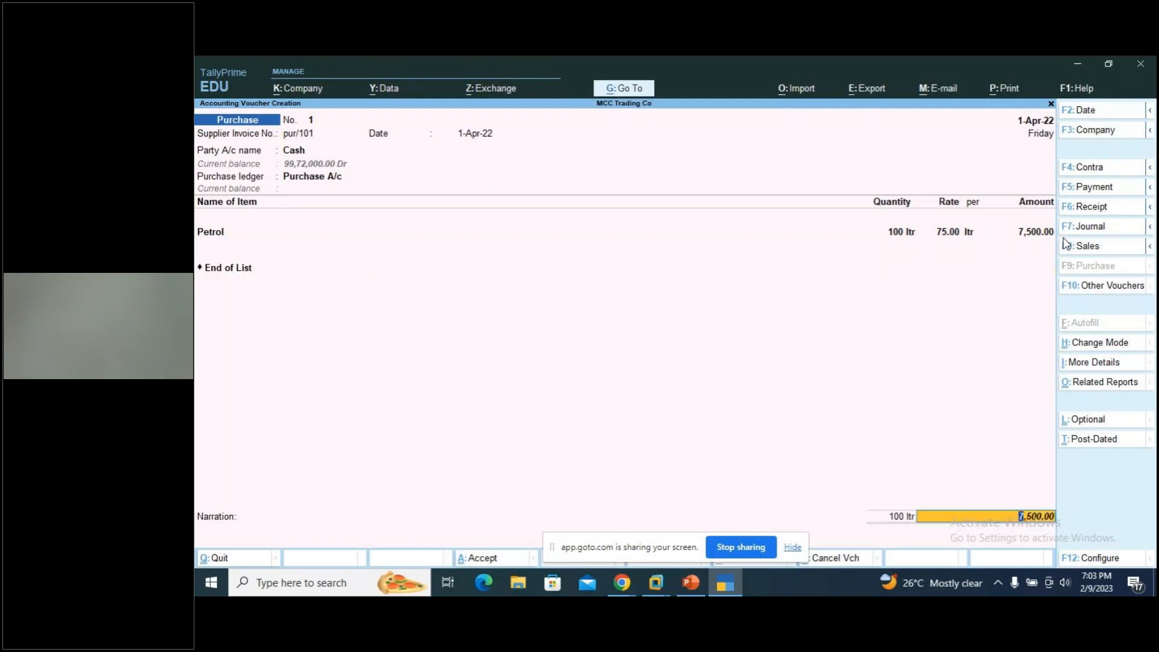
key(Return)
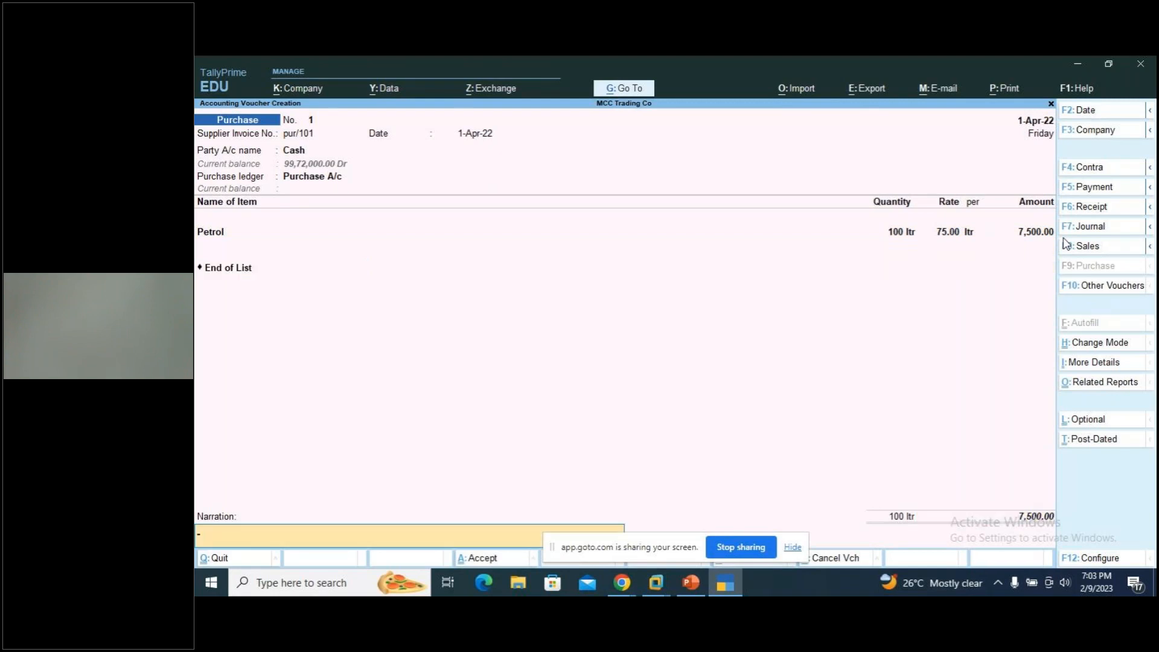
text(being cash paid towards purcahse of petrol)
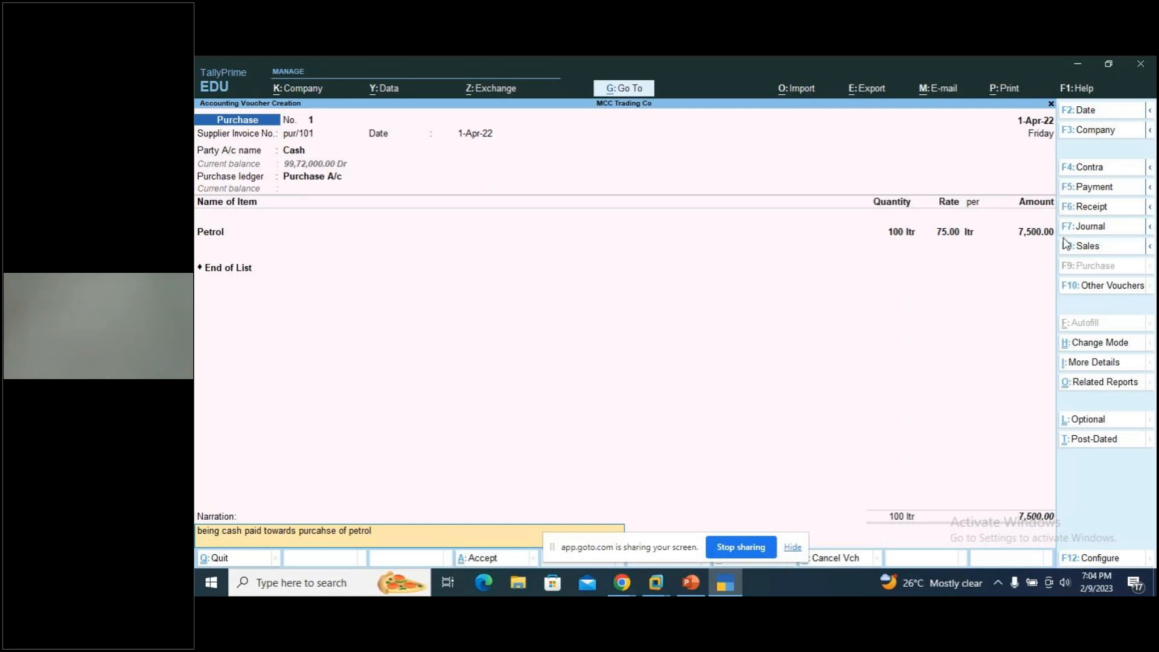
key(Return)
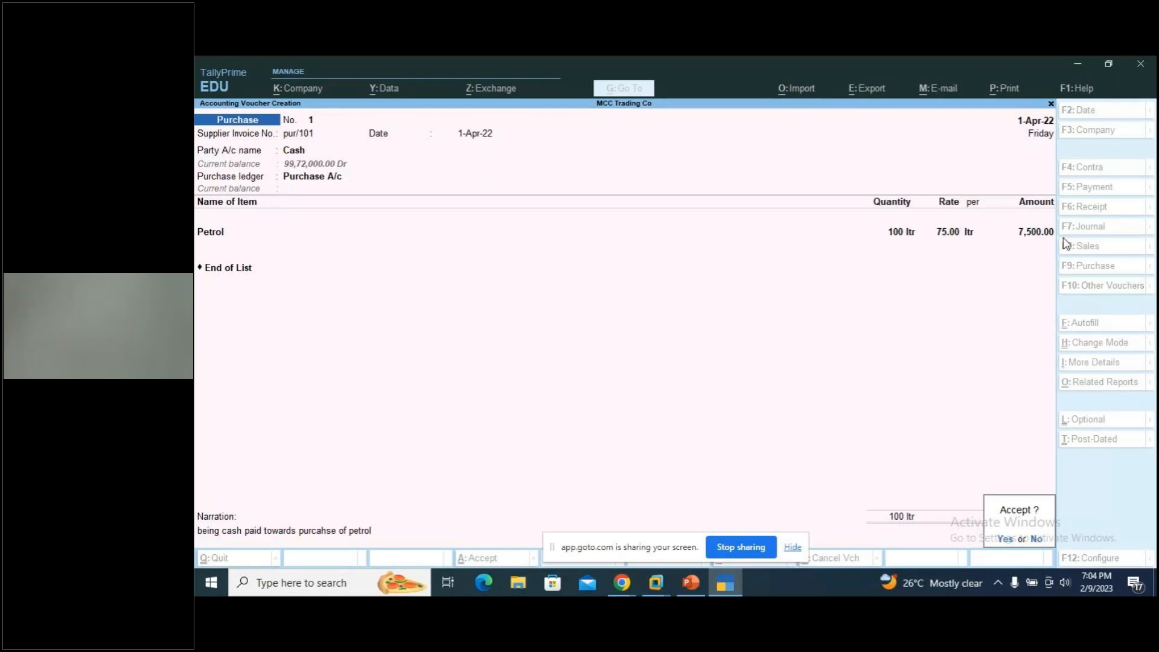
Discard the unsaved purchase voucher and set the blank voucher's date to 2-4-2022.
key(n)
key(Escape)
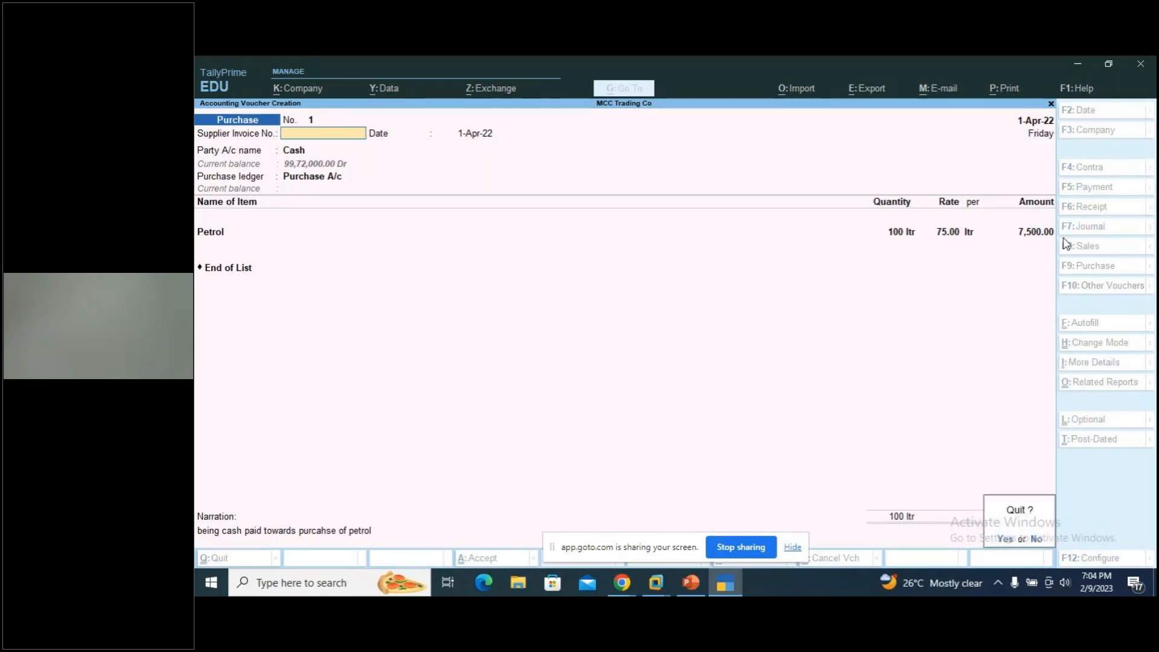
key(y)
key(Return)
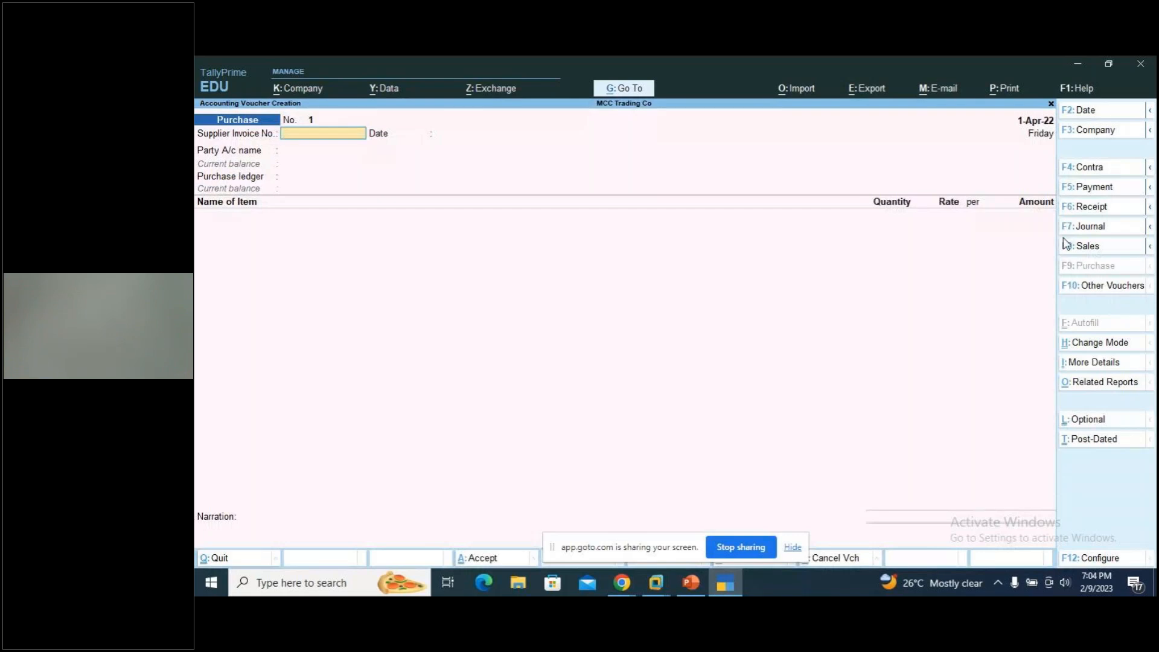
key(F2)
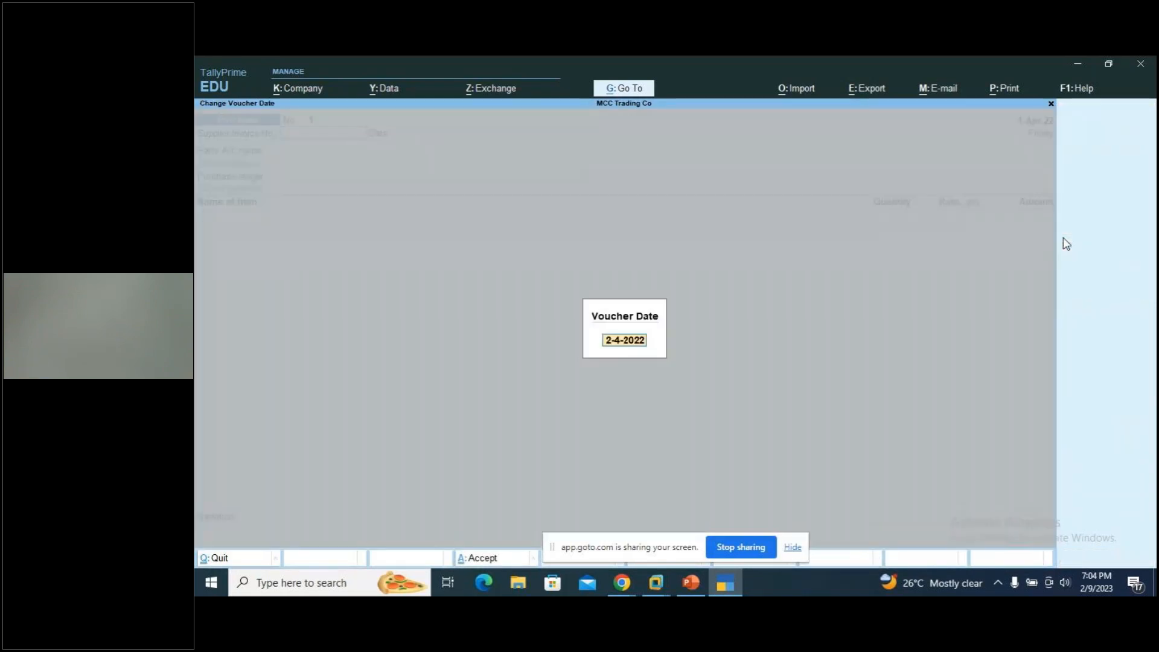
key(Return)
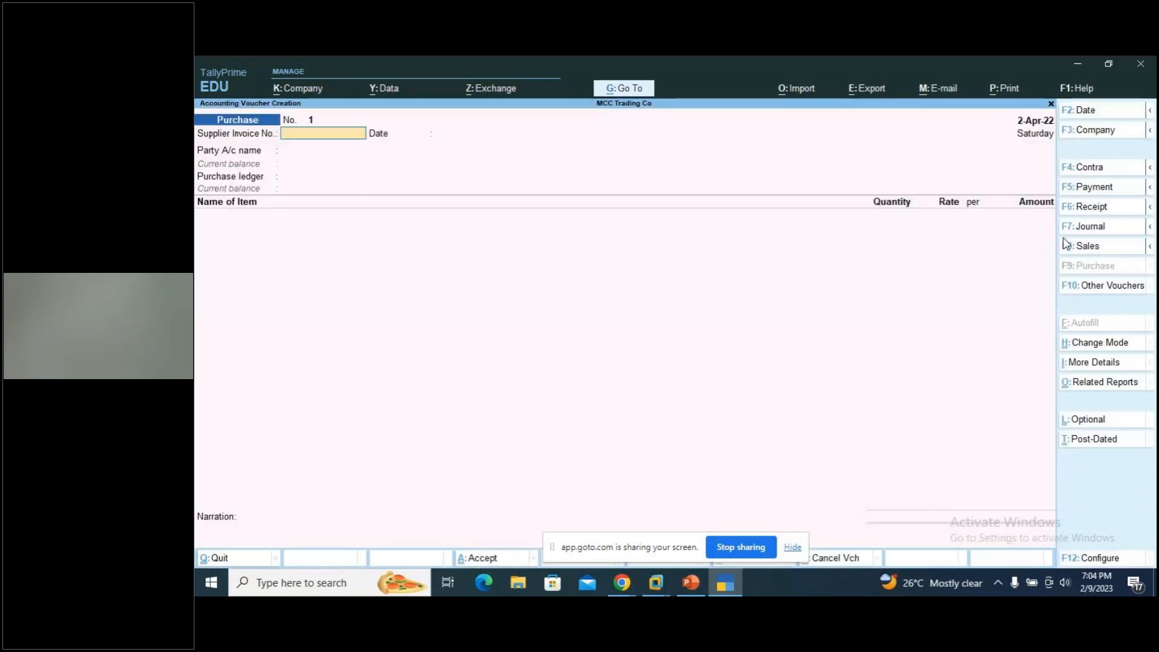
Enter supplier invoice number Pur/101 dated 2-Apr-22, choose Cash as the party and accept the default receipt and party details.
text(Pur/101)
key(Return)
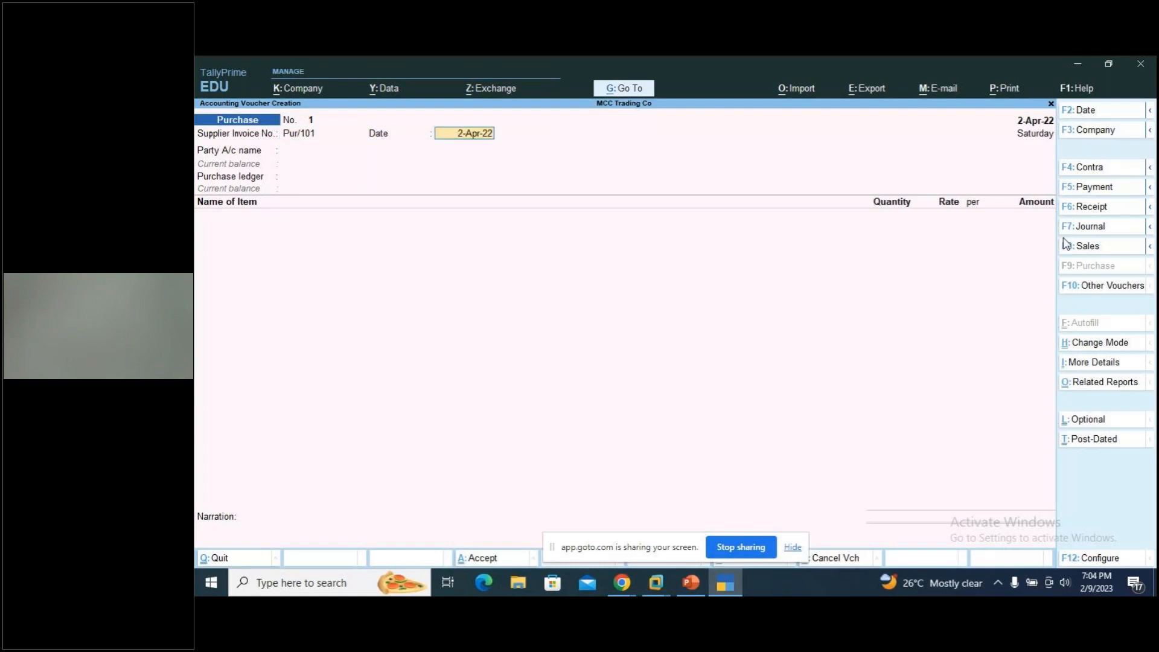
key(Return)
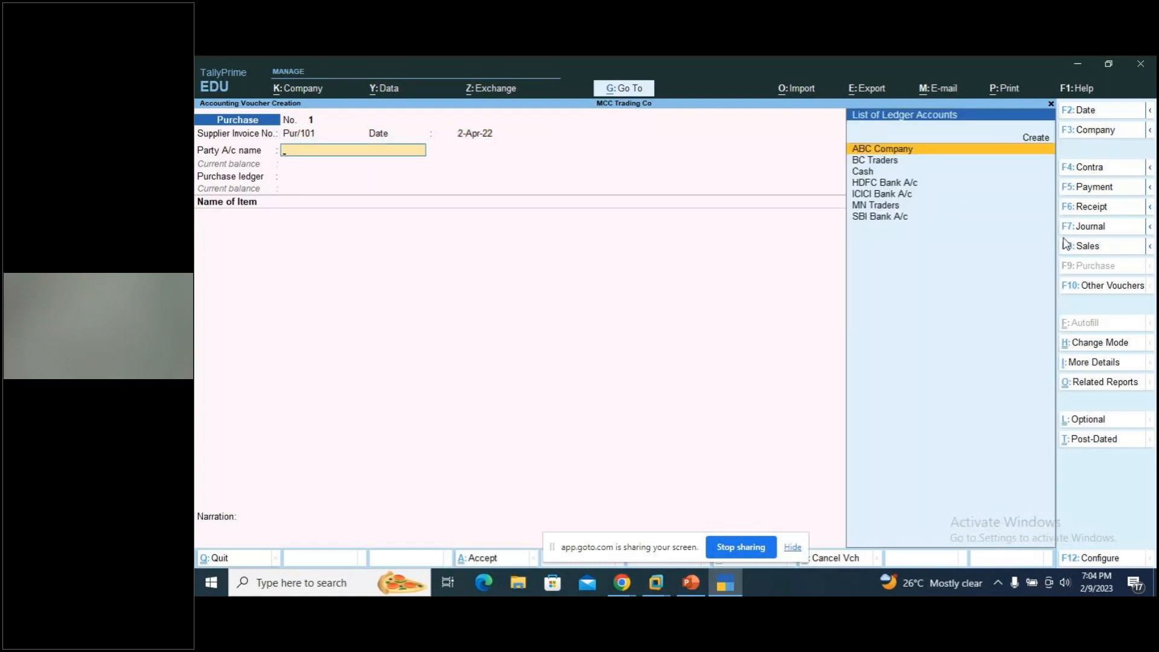
key(Down)
key(Down)
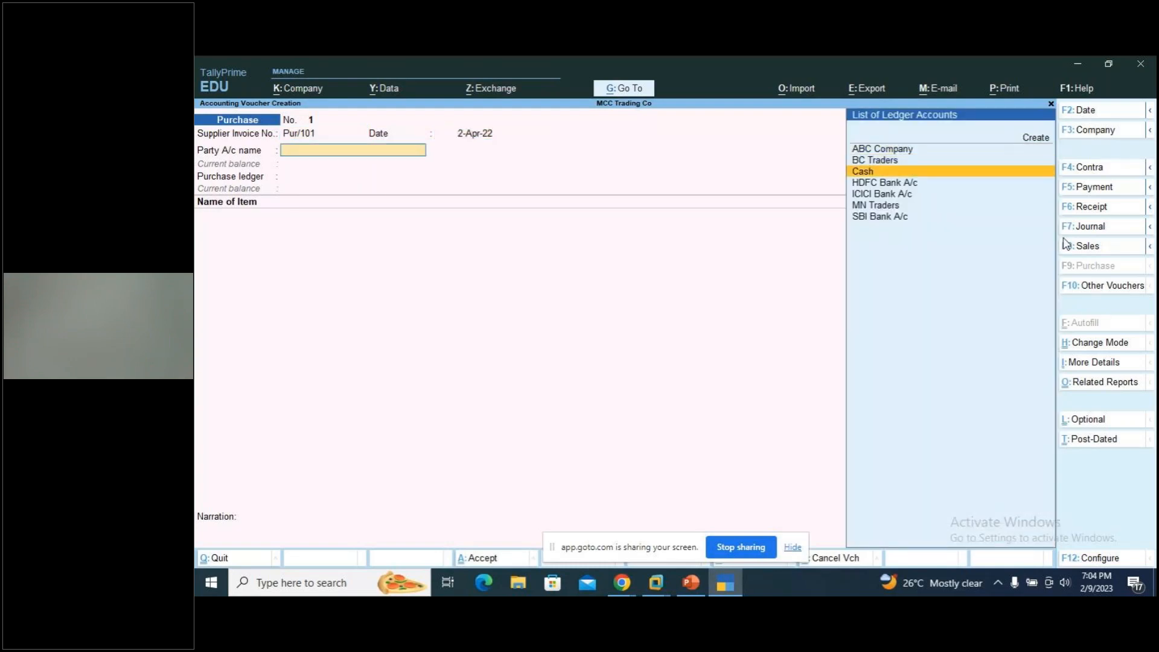
key(Return)
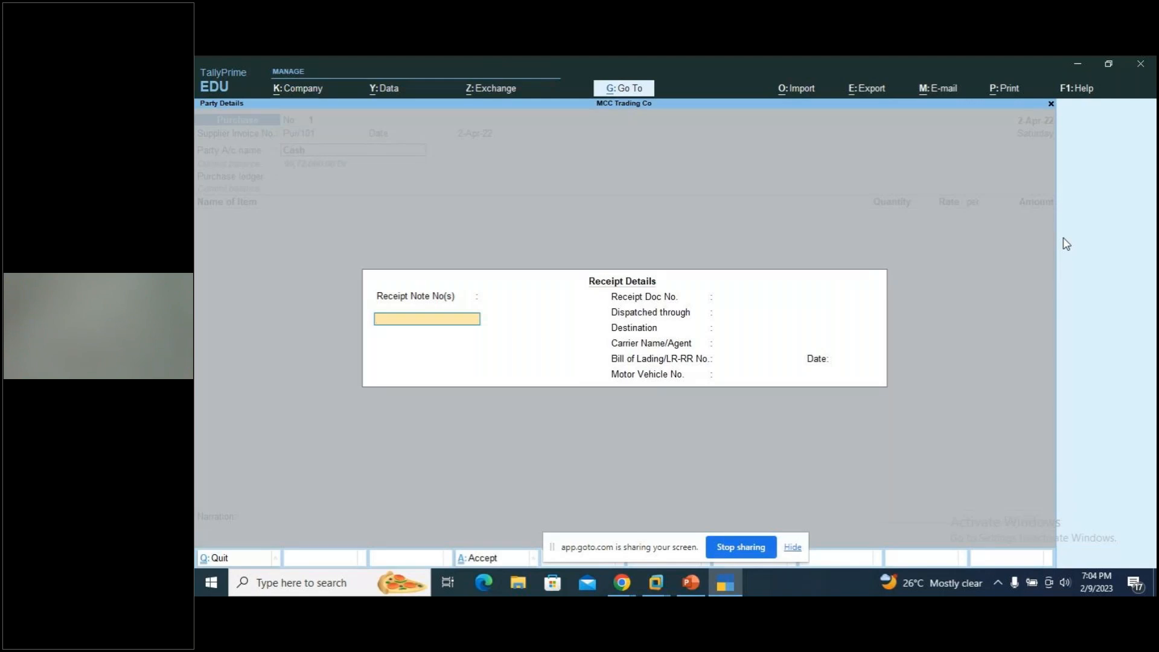
key(ctrl+a)
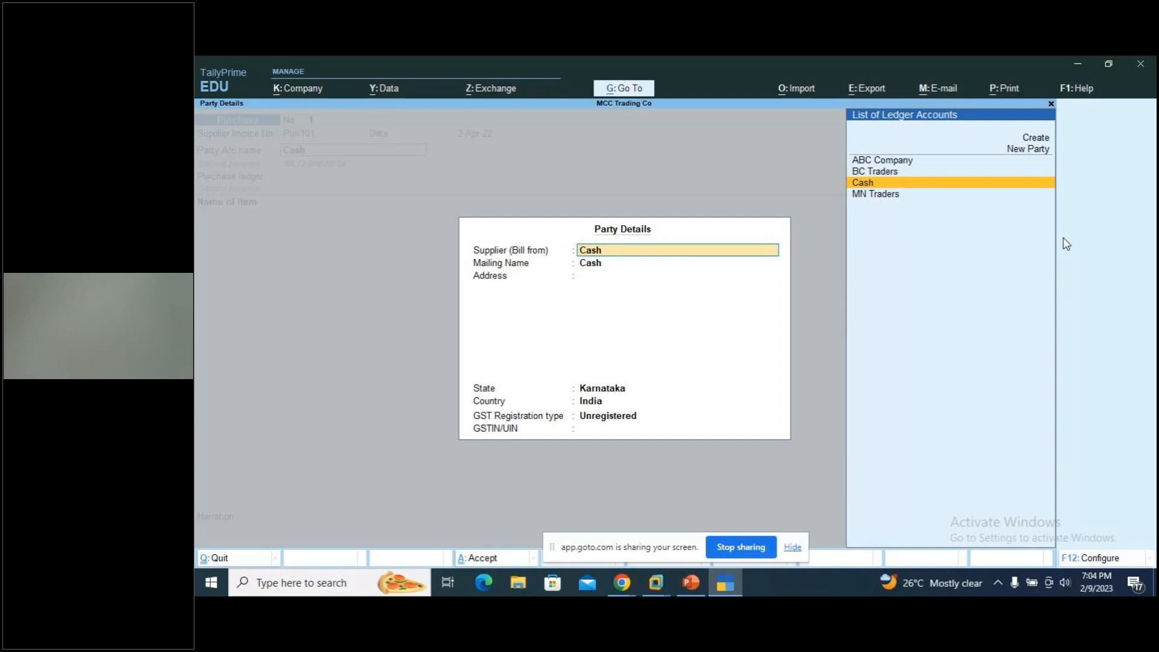
key(ctrl)
key(ctrl+a)
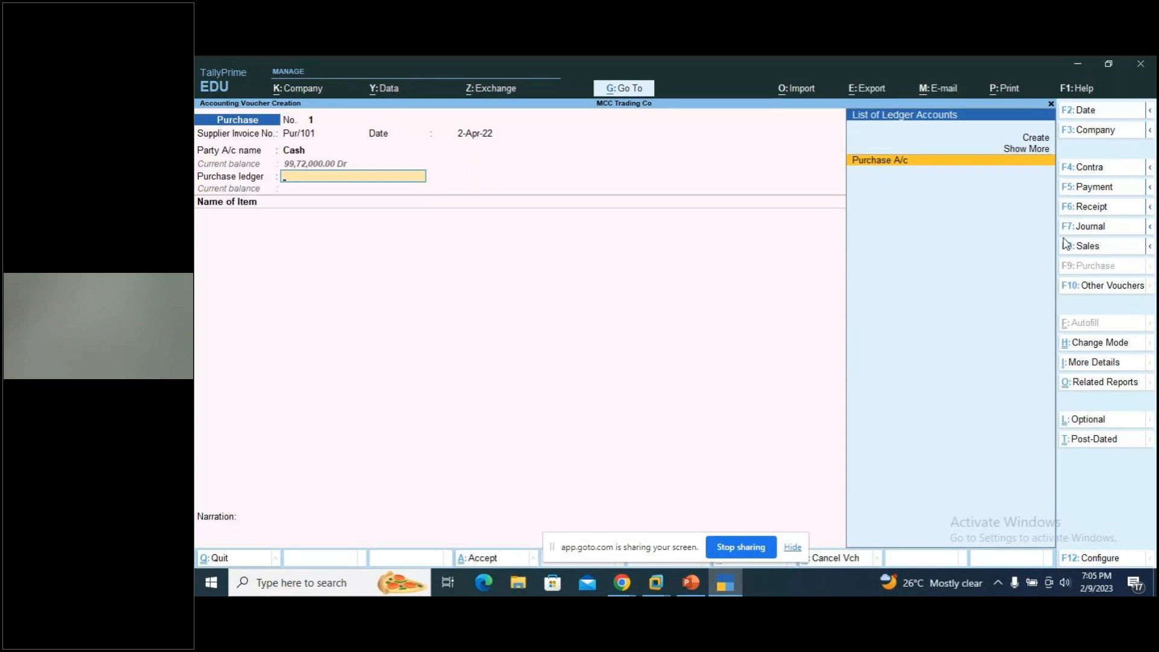
Choose Purchase A/c as the purchase ledger, open its master for alteration from the voucher and save it.
key(Return)
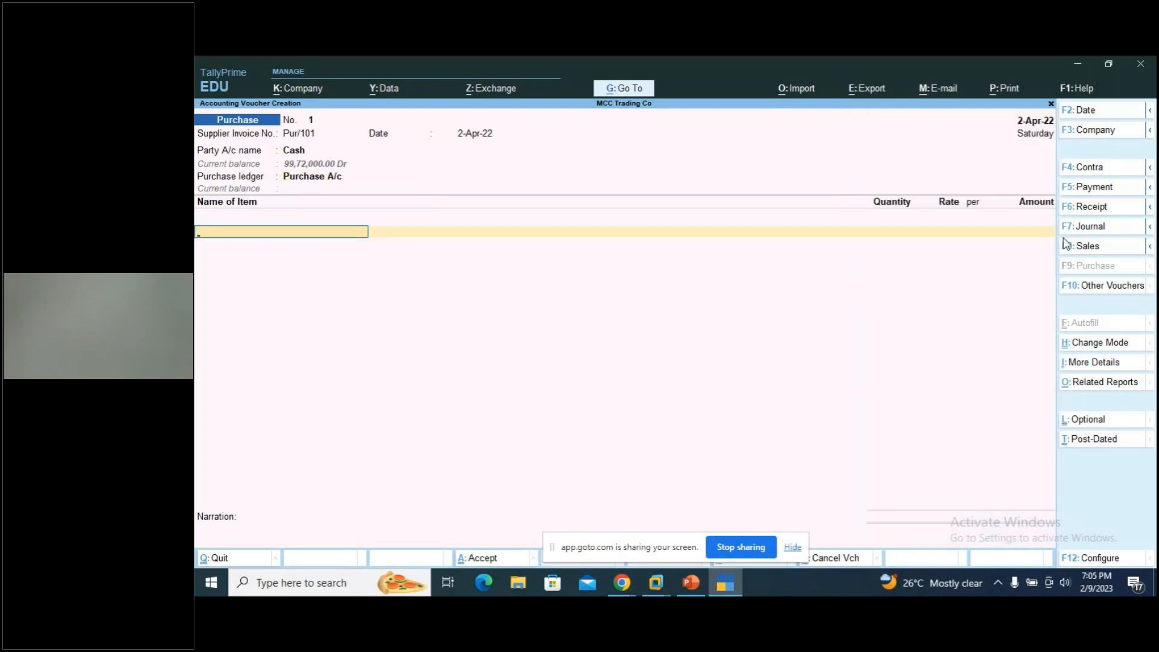
key(BackSpace)
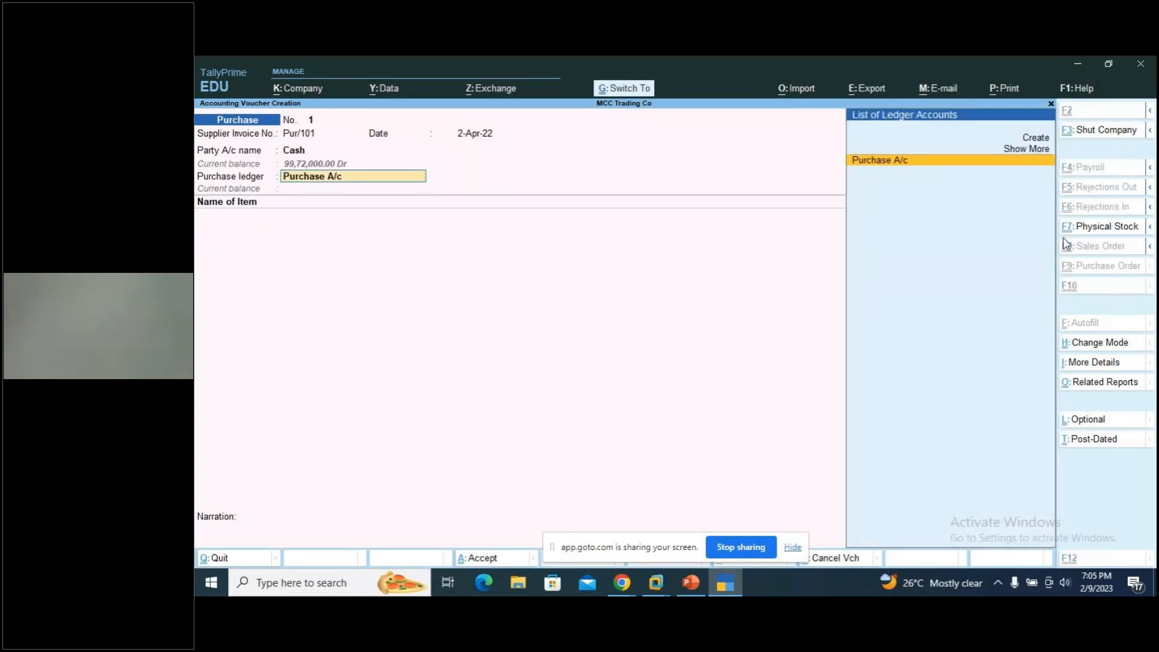
key(ctrl+Return)
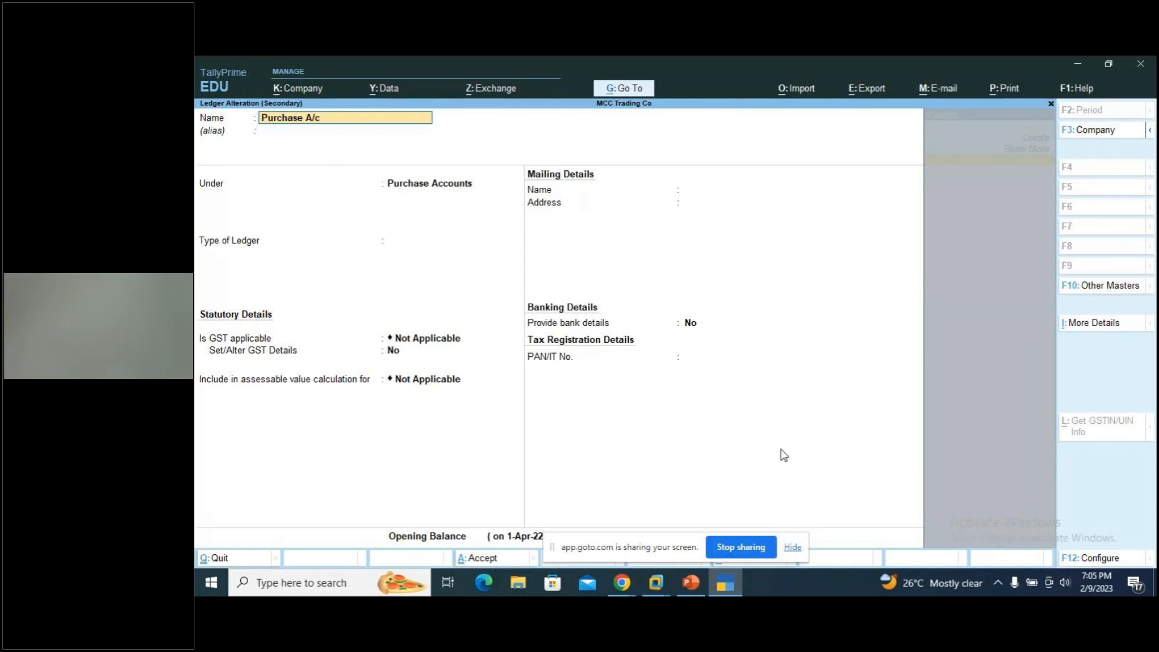
key(ctrl+a)
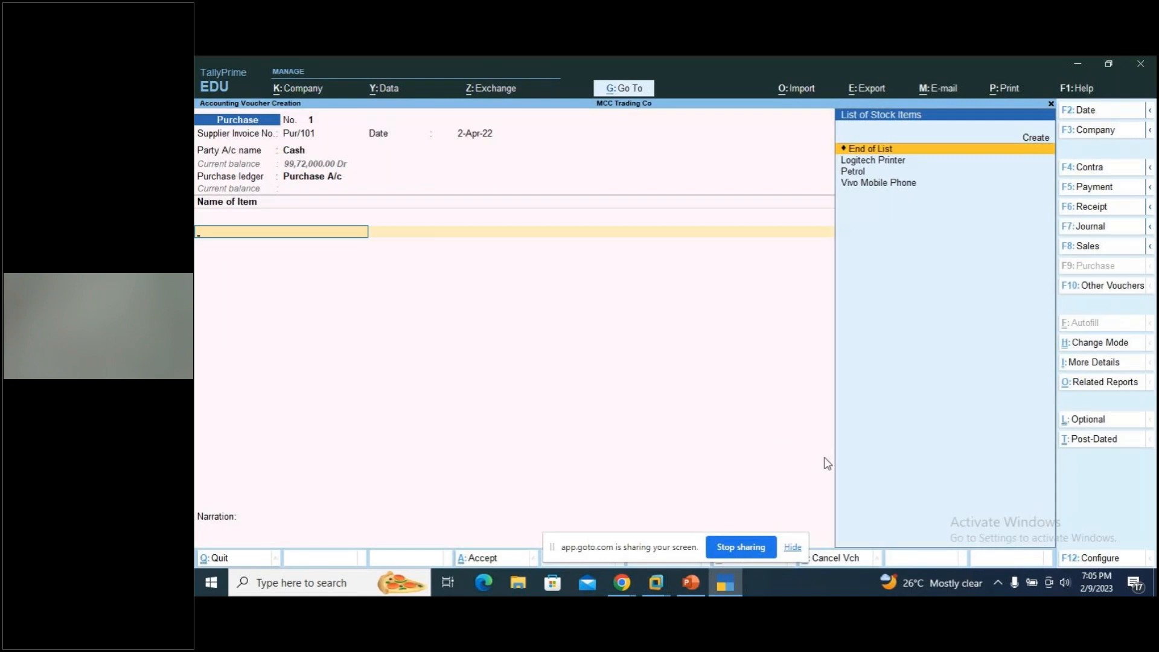
Add the item Petrol with 100 ltr at a rate of 75 per ltr and end the item list.
key(Down)
key(Down)
key(Return)
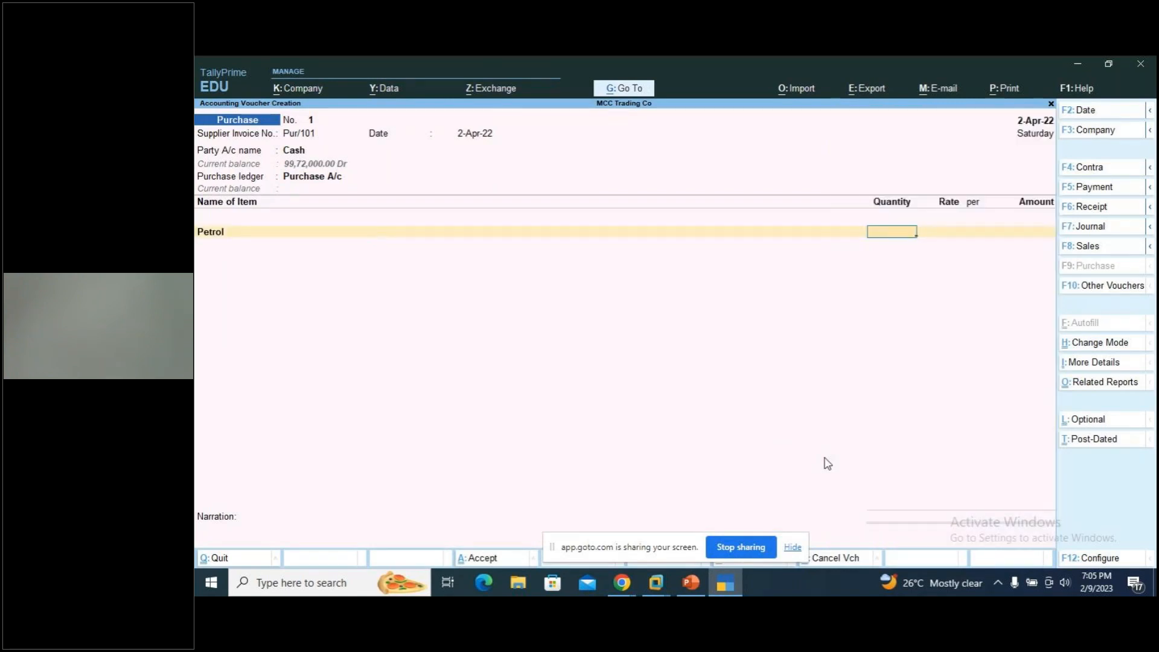
text(100)
key(Return)
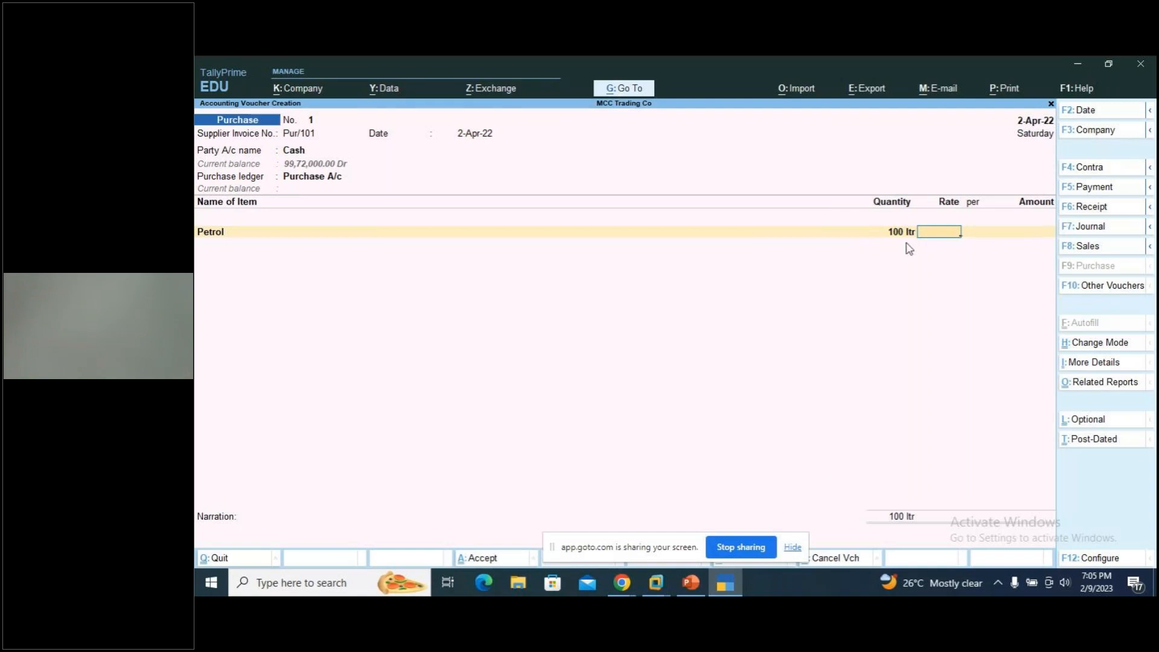
text(75)
key(Return)
key(Return)
key(Return)
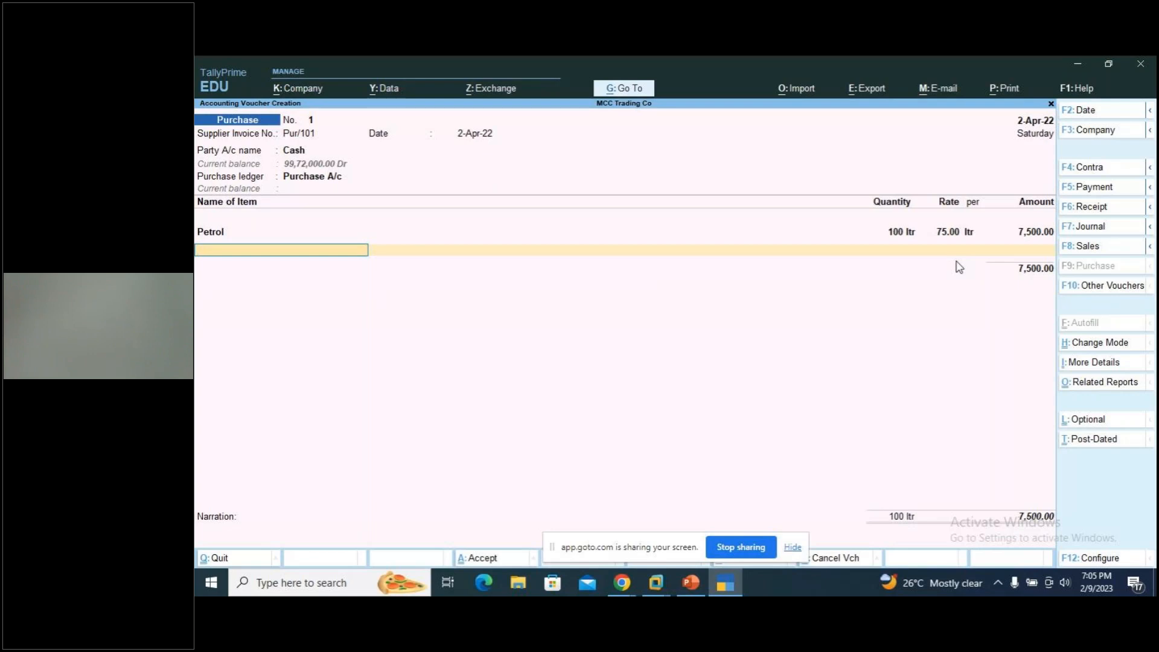
key(Return)
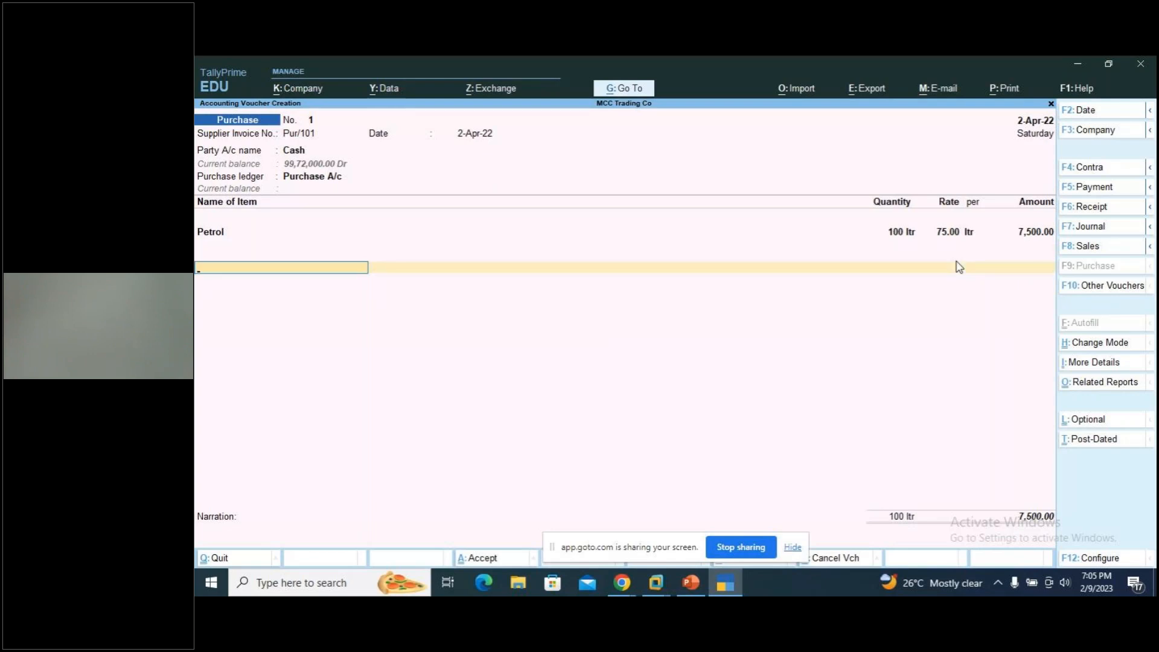
key(Return)
key(Return)
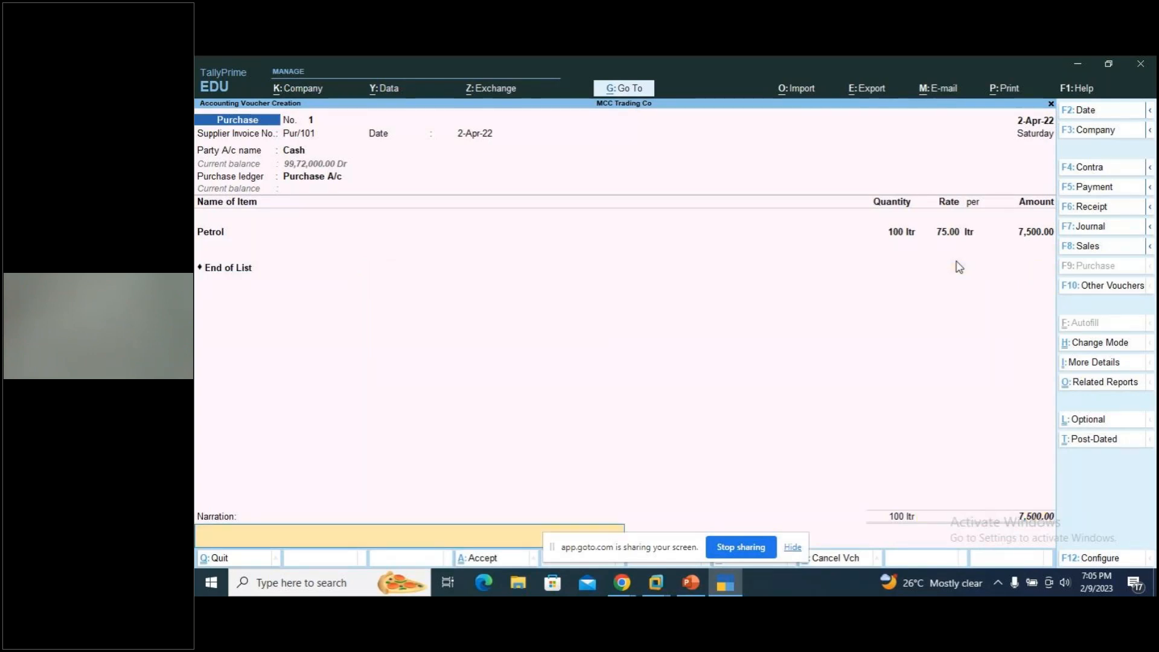
Enter the narration "being cash paid towards purchase of petrol" for the voucher.
text(being cash paid towards purcahs)
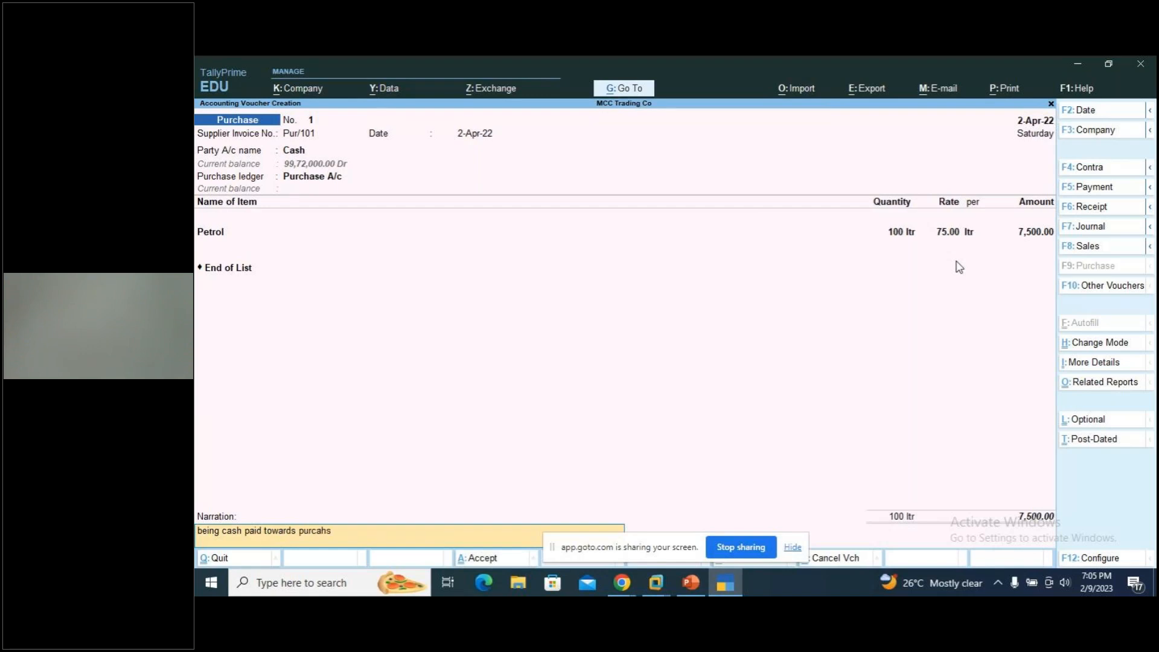
key(BackSpace)
key(BackSpace)
key(BackSpace)
text(hase of petro)
key(Return)
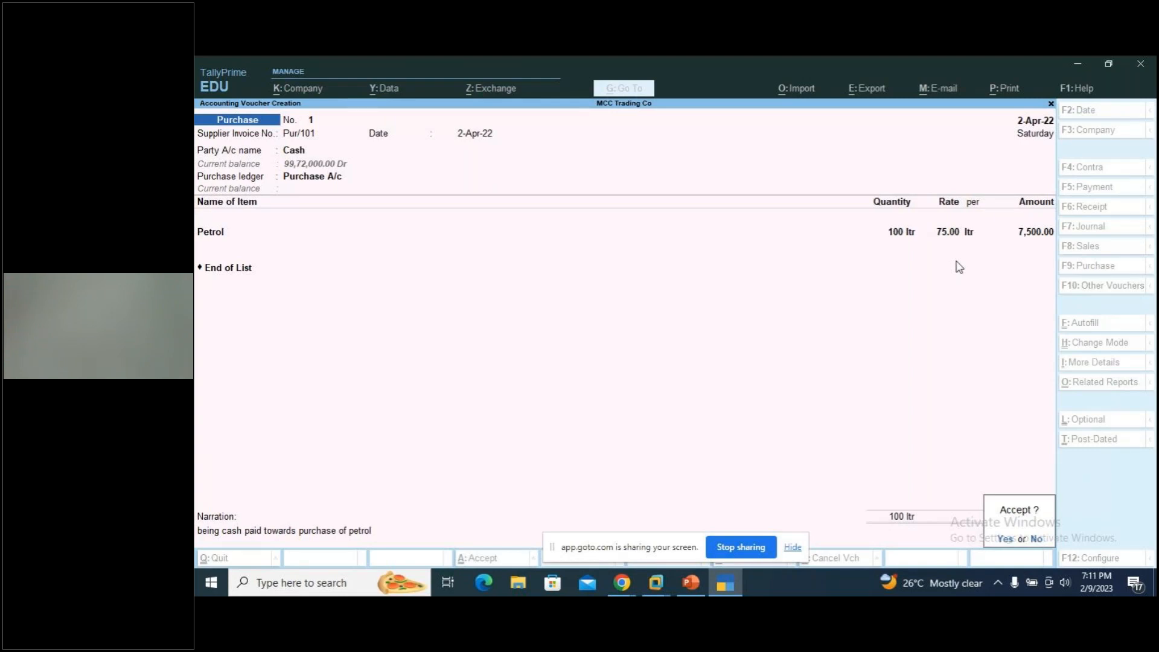
Save the petrol purchase voucher and check the next purchase transaction on the PowerPoint slide before returning to TallyPrime.
key(Return)
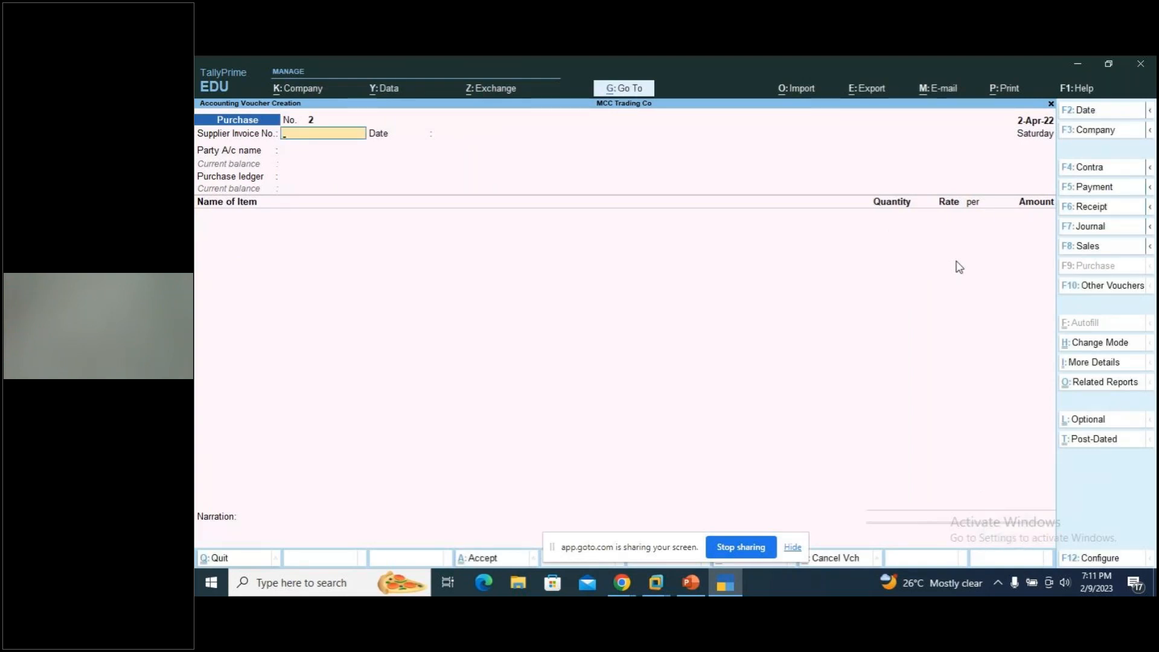
key(alt)
key(alt+Tab)
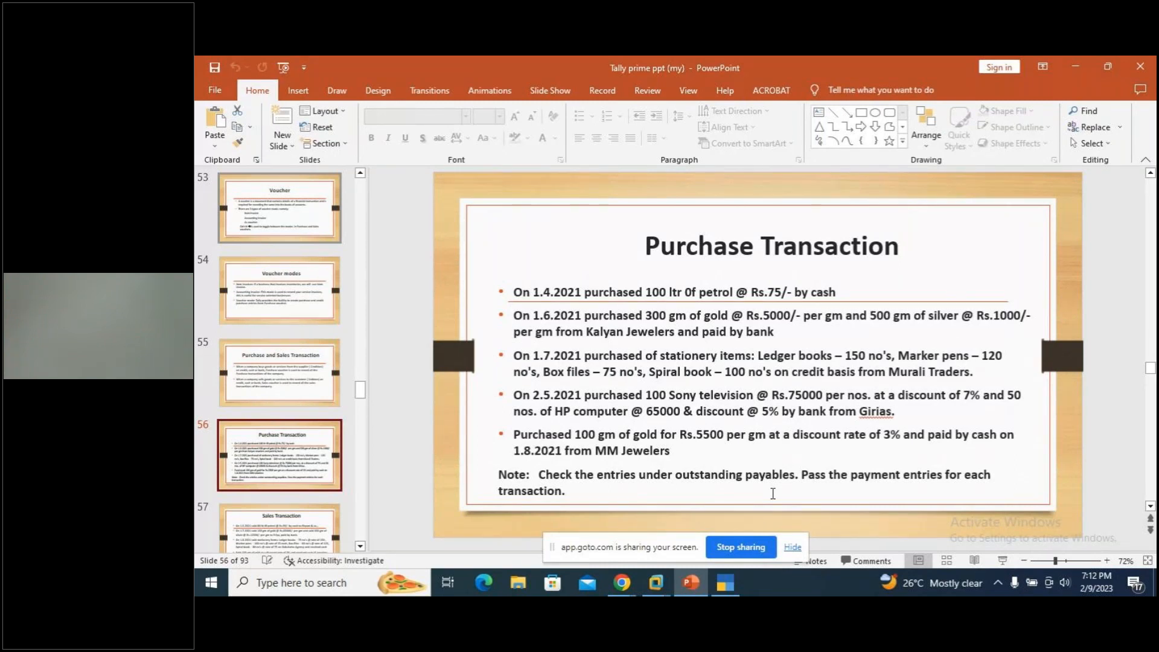
key(alt+Tab)
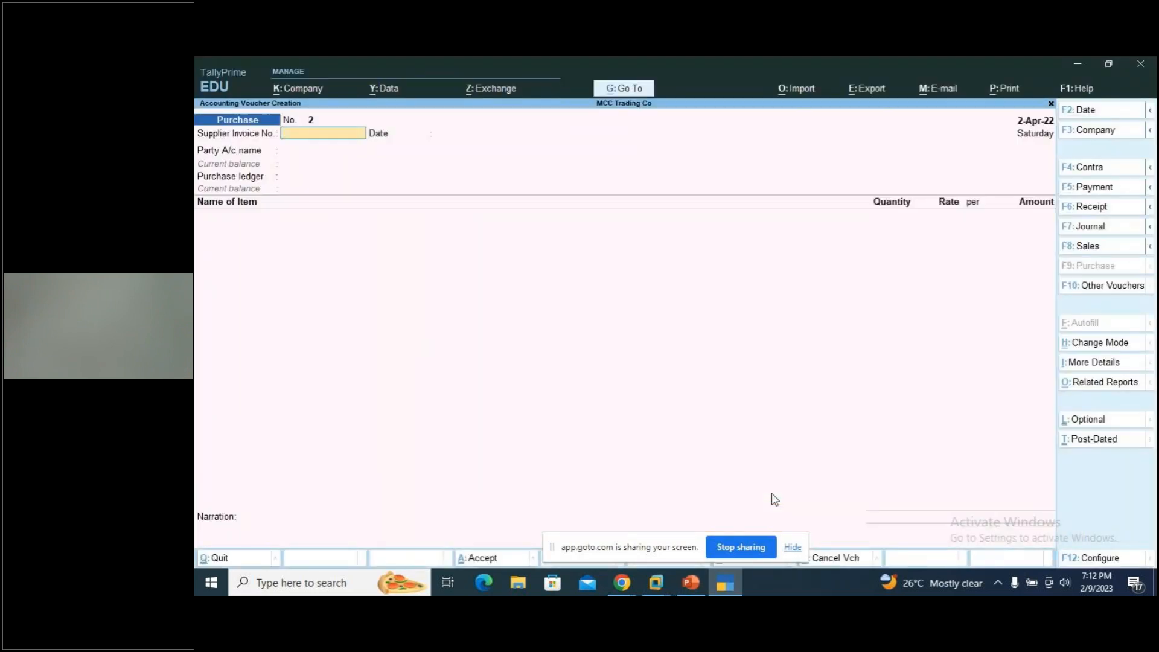
Date the new purchase voucher 1-Jun-22 and enter supplier invoice number pur/102 with the same invoice date.
key(F2)
text(1.6)
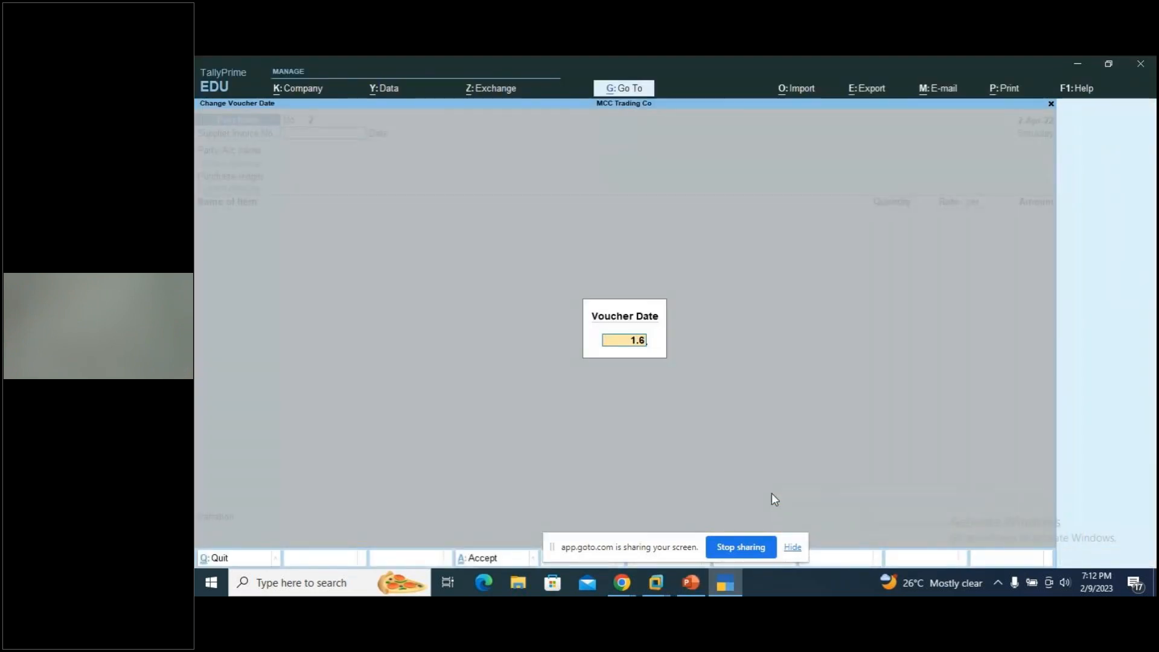
key(Return)
text(pur/102)
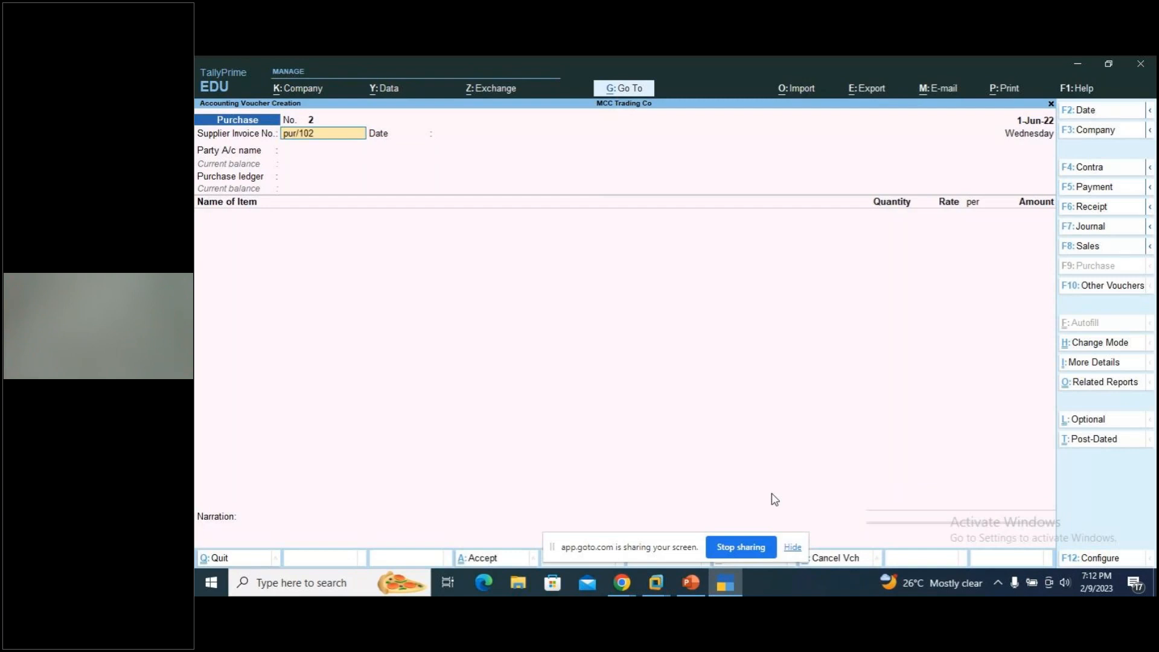
key(Return)
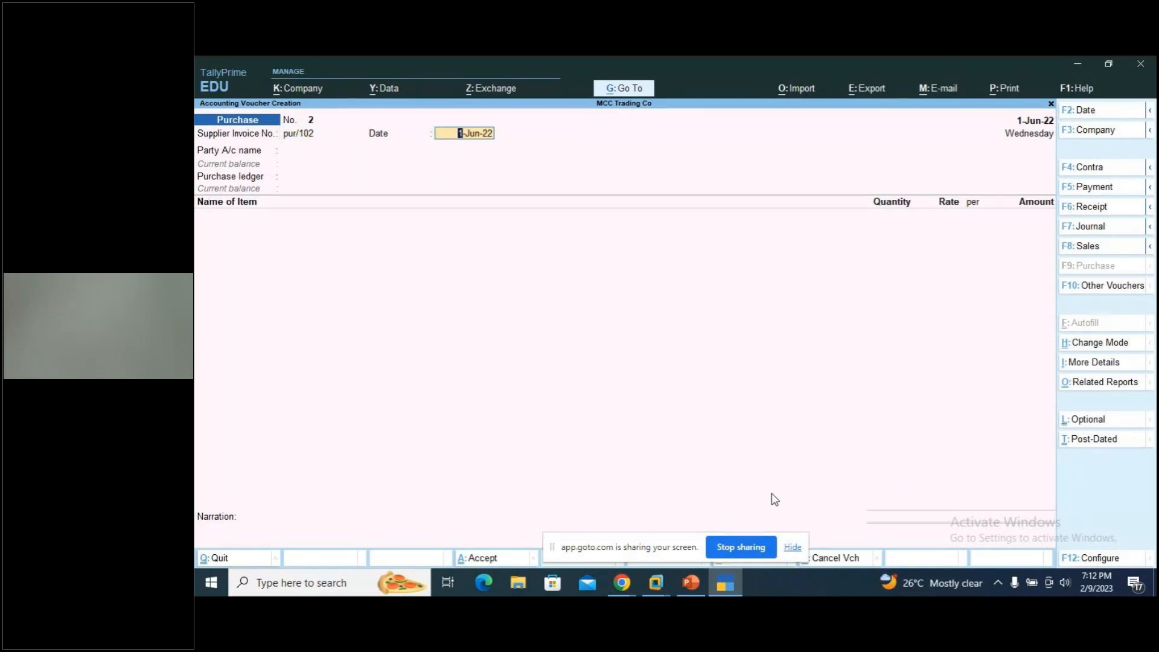
key(Return)
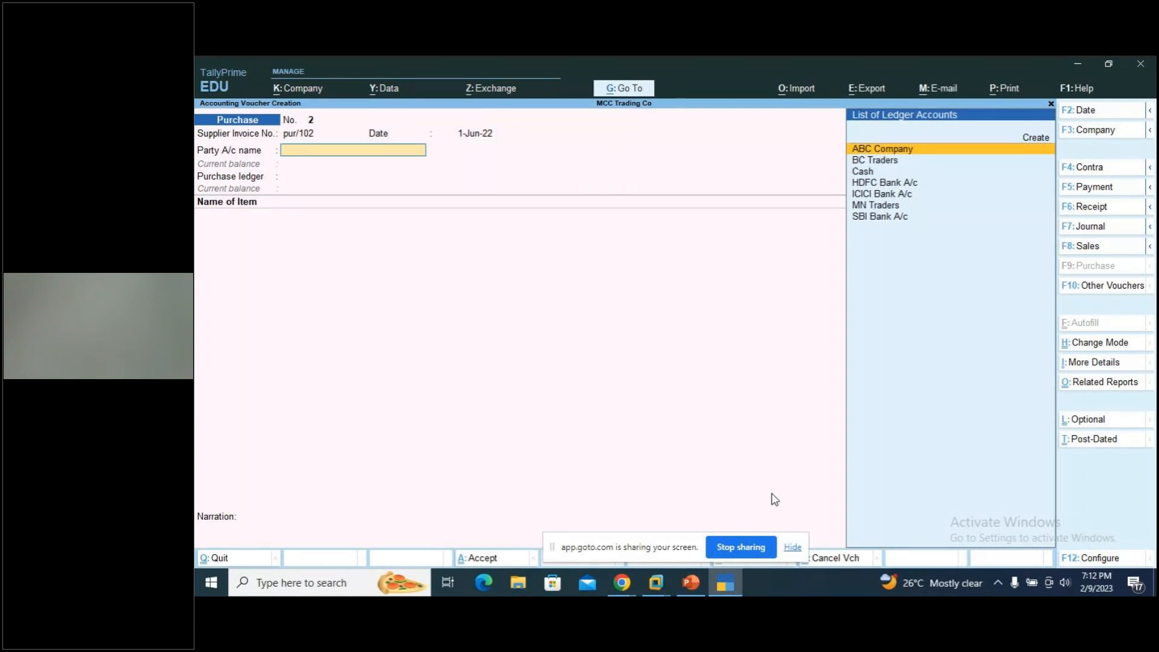
Create the party ledger Kalyan Jewellers under Sundry Creditors from the voucher, keep bill-by-bill balances on, and save it.
key(alt)
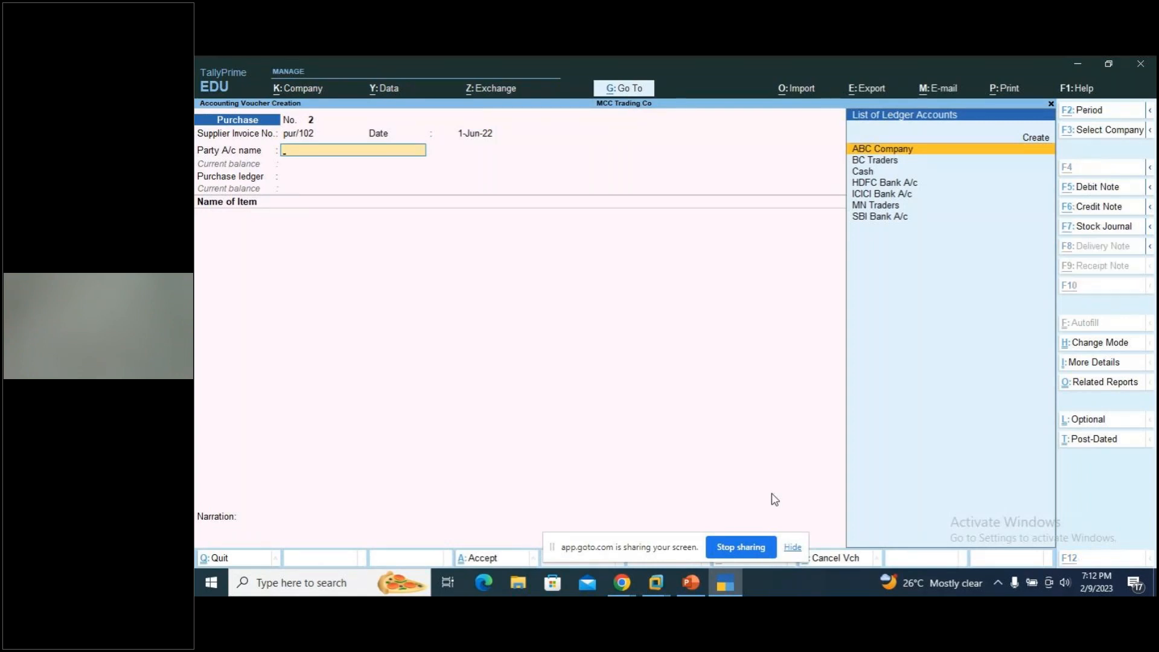
key(alt+c)
text(Kalyan Jeweller)
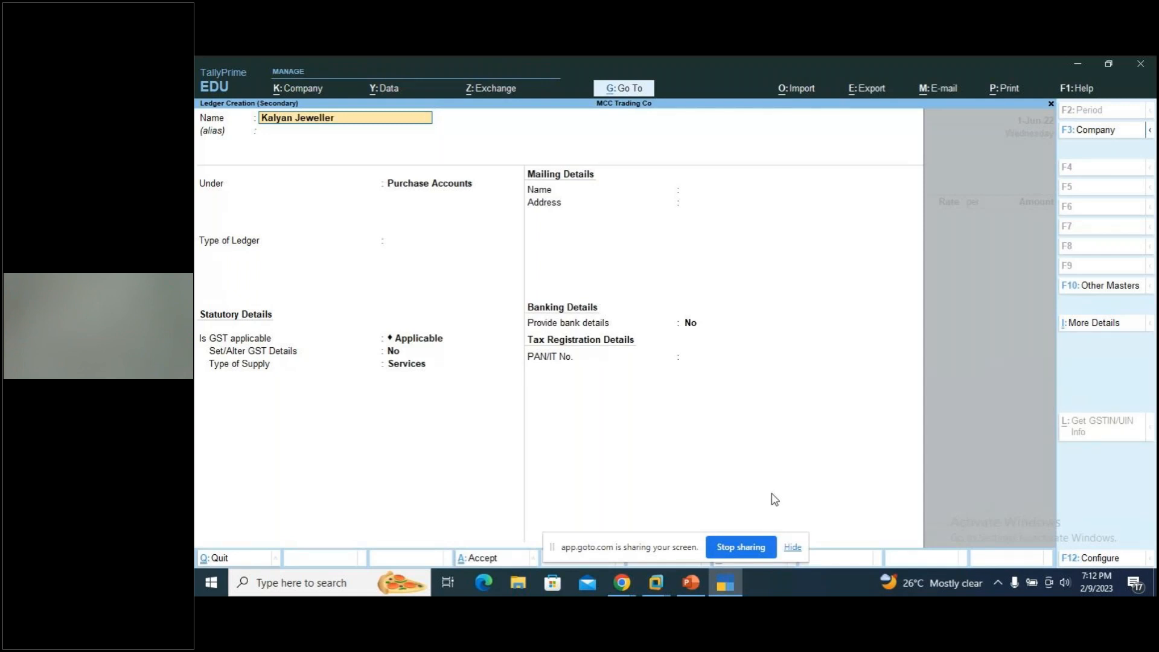
key(Return)
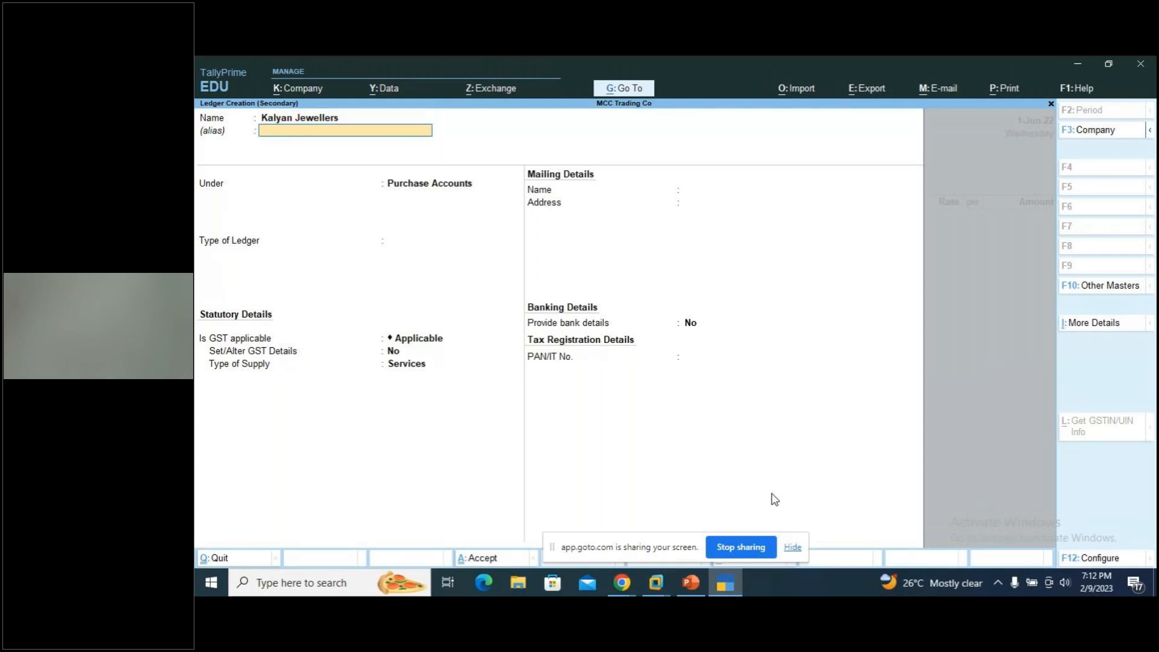
key(Return)
text(S)
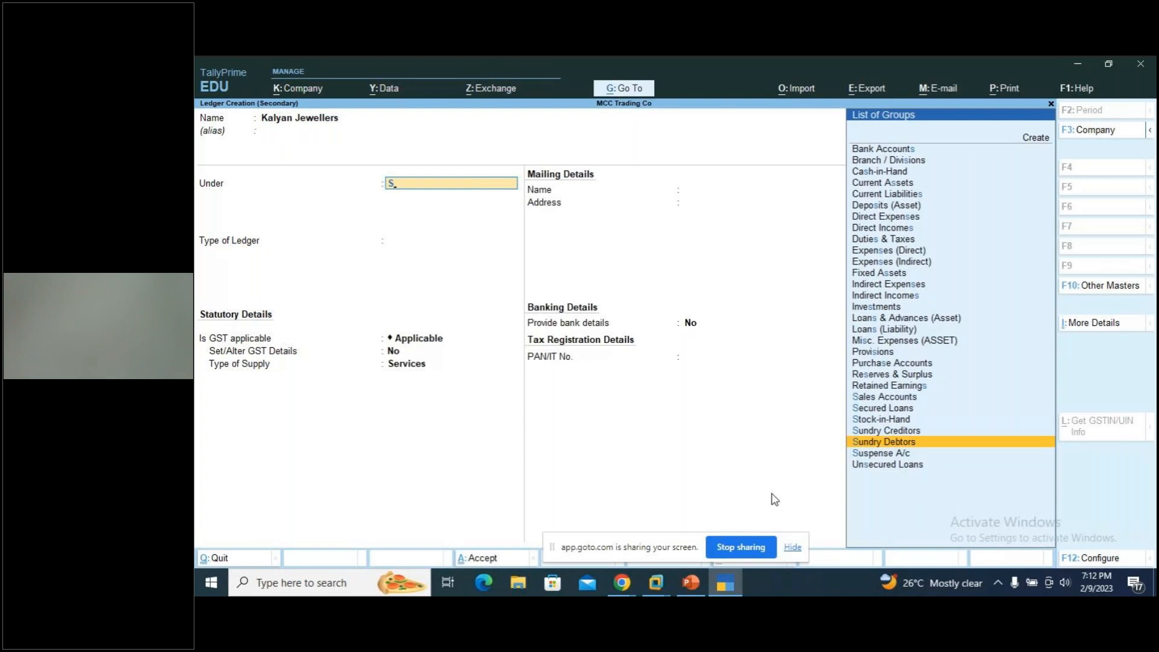
key(Up)
key(Return)
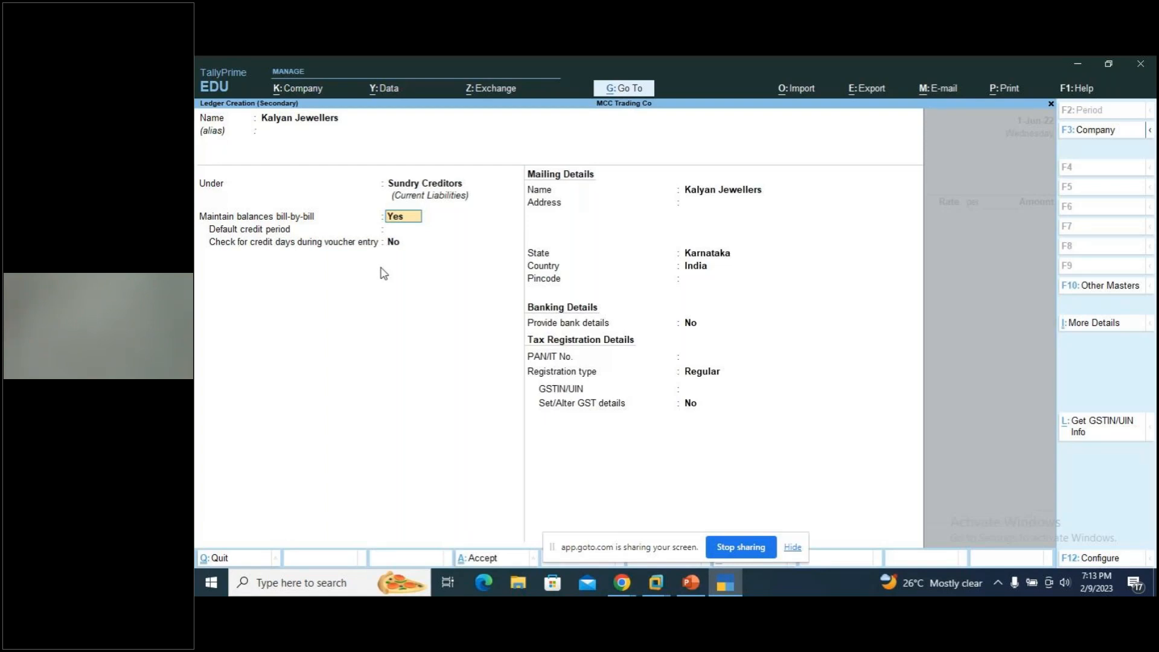
key(Return)
key(Return)
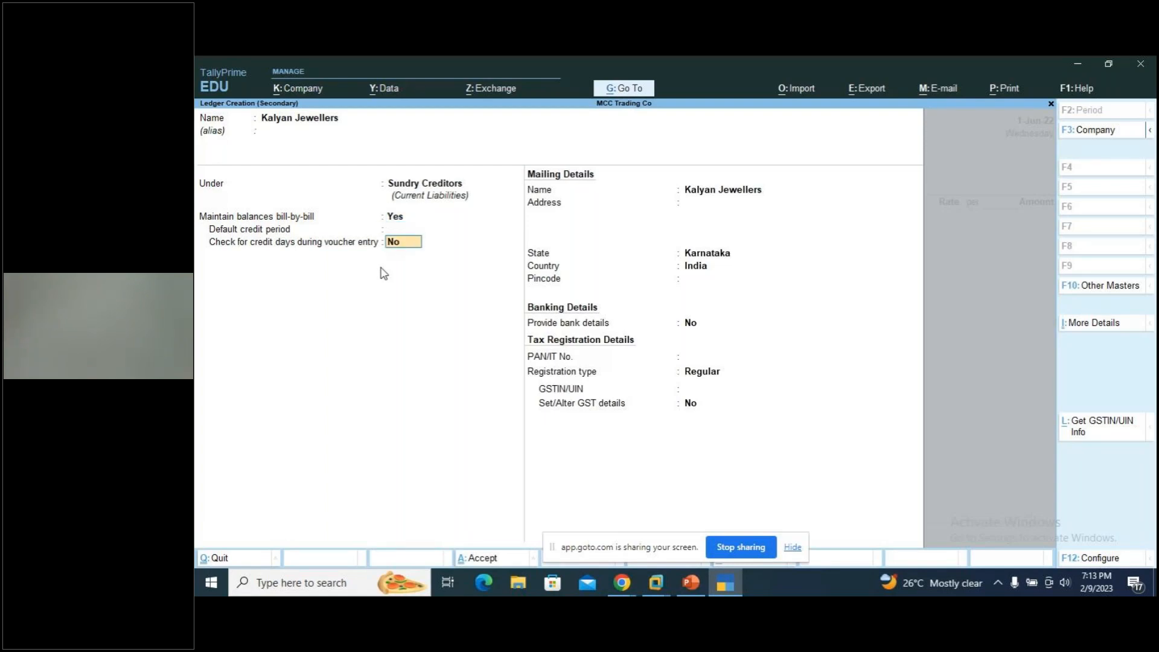
key(ctrl+a)
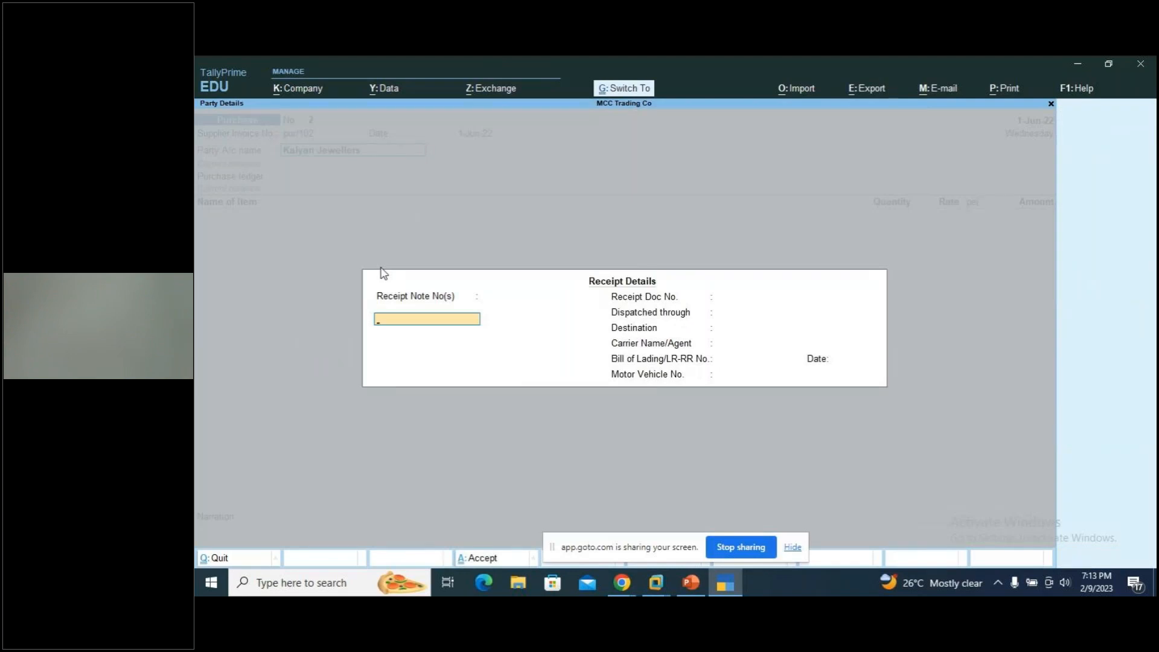
Accept the default receipt and party details for Kalyan Jewellers and choose Purchase A/c as the purchase ledger.
key(ctrl+a)
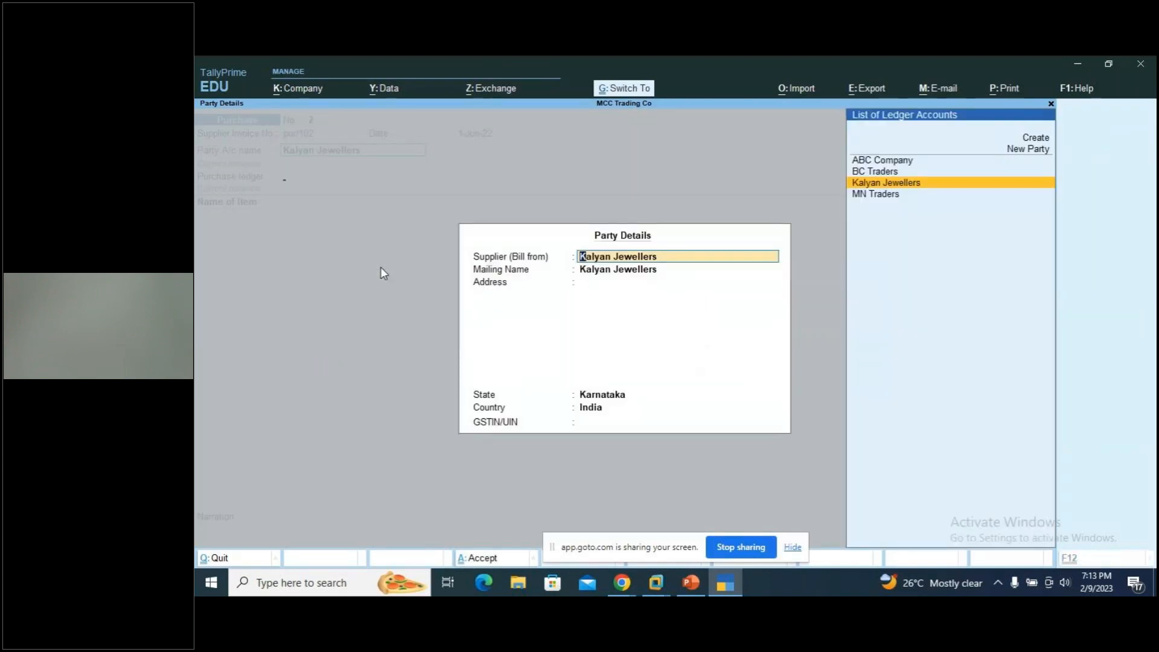
key(ctrl+a)
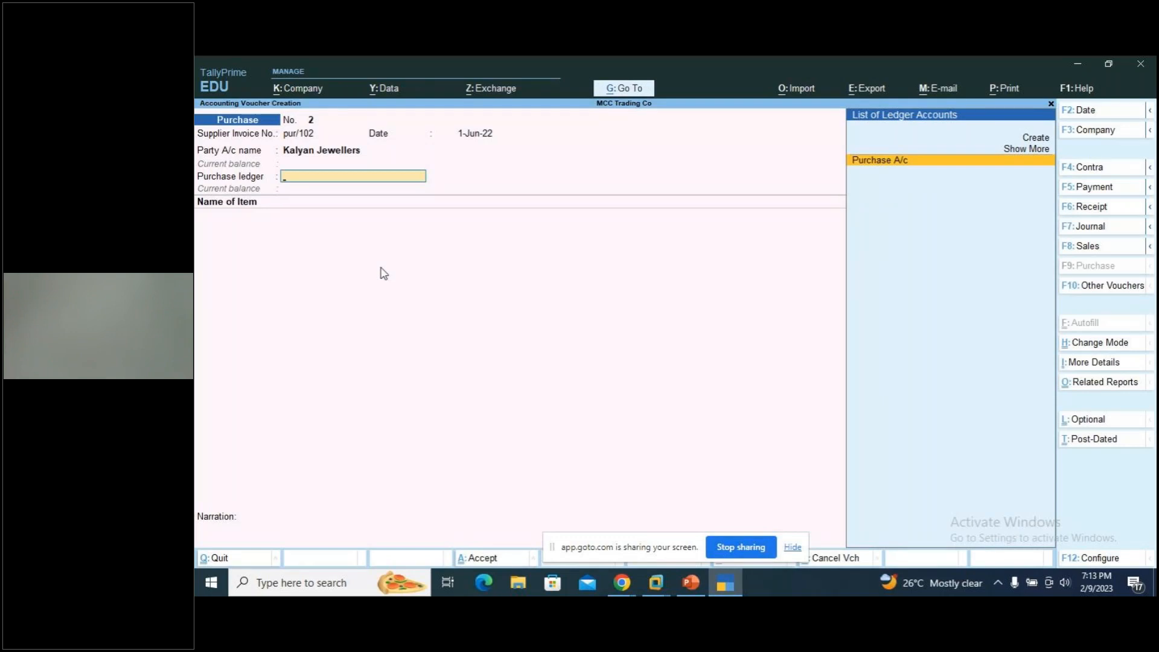
key(Return)
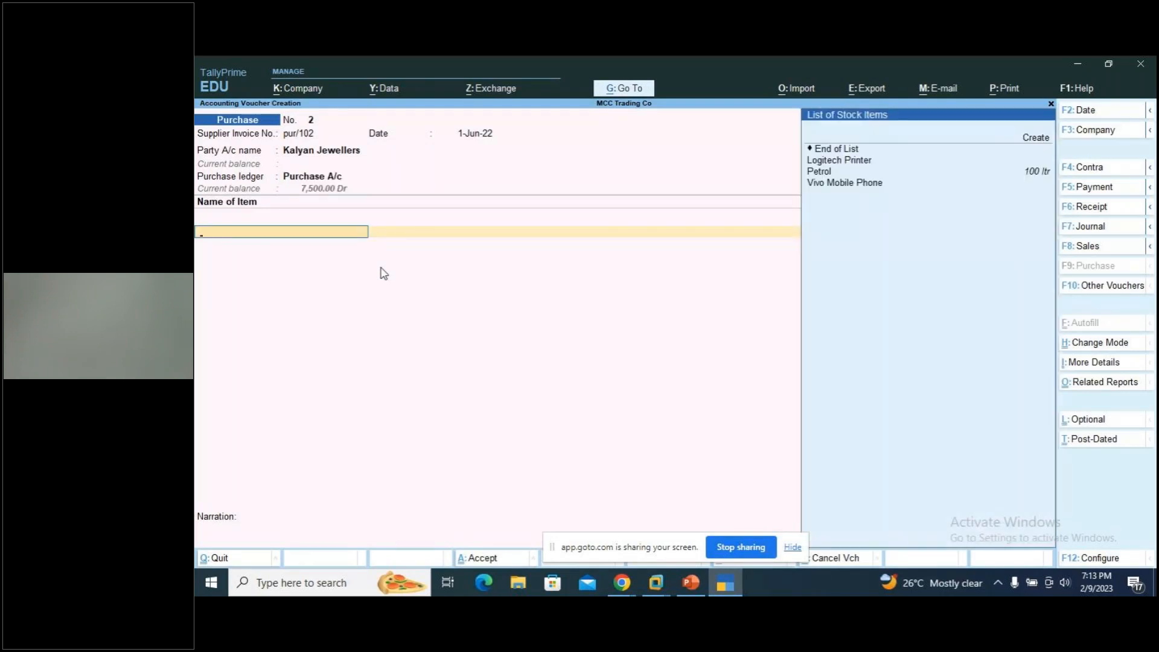
Start a new stock item named Gold Chain and create the stock group Gold under Primary for it, with item quantities added.
key(alt+c)
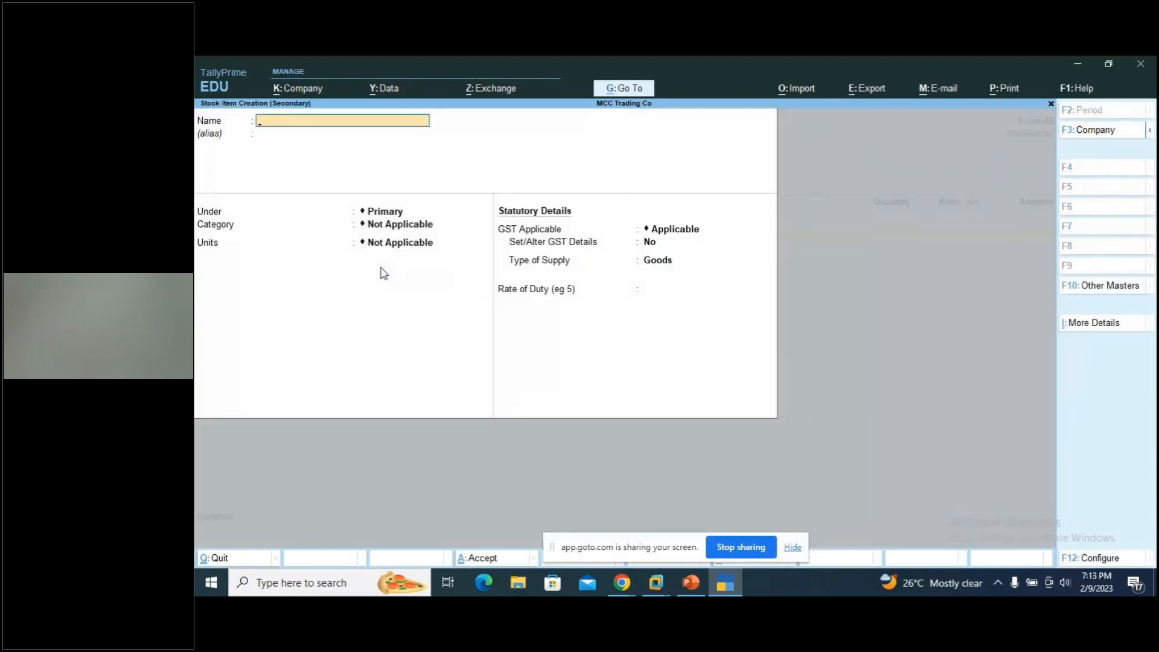
text(Gold chain)
key(Return)
key(Return)
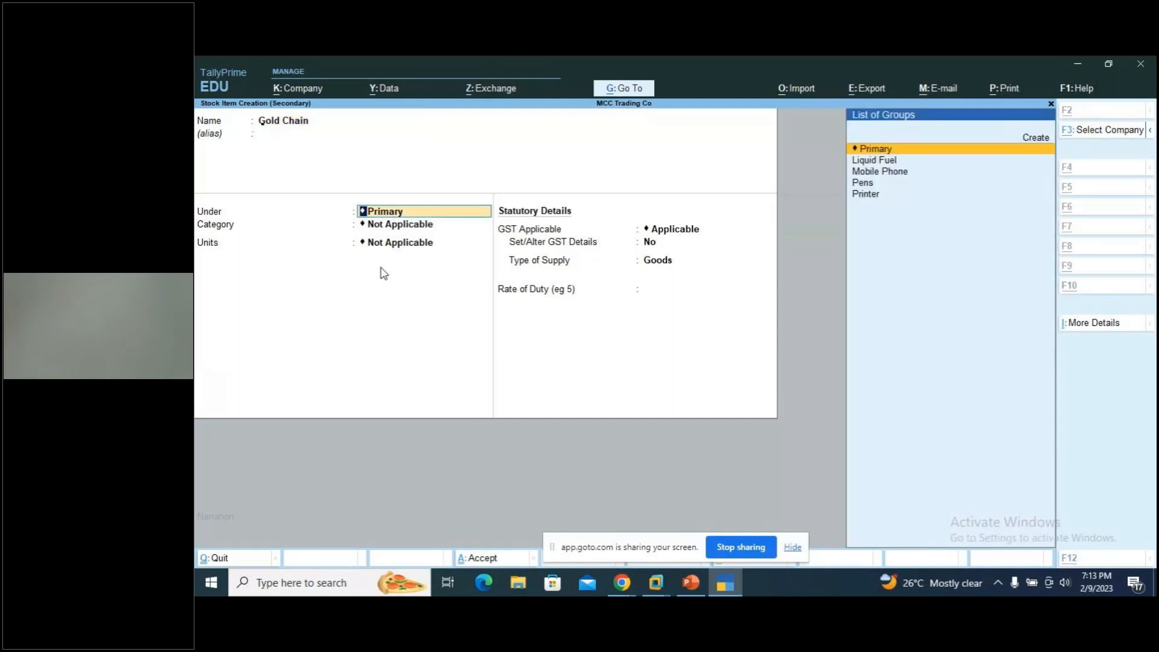
key(alt+c)
text(Gold)
key(Return)
key(Return)
key(Return)
key(y)
key(Return)
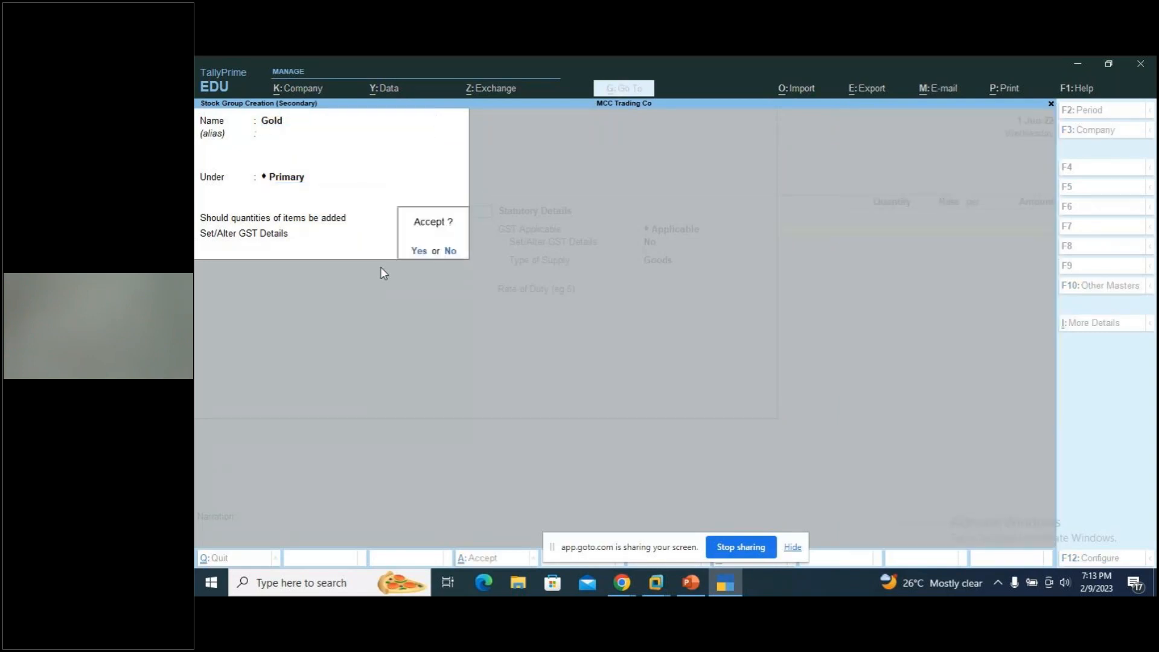
key(Return)
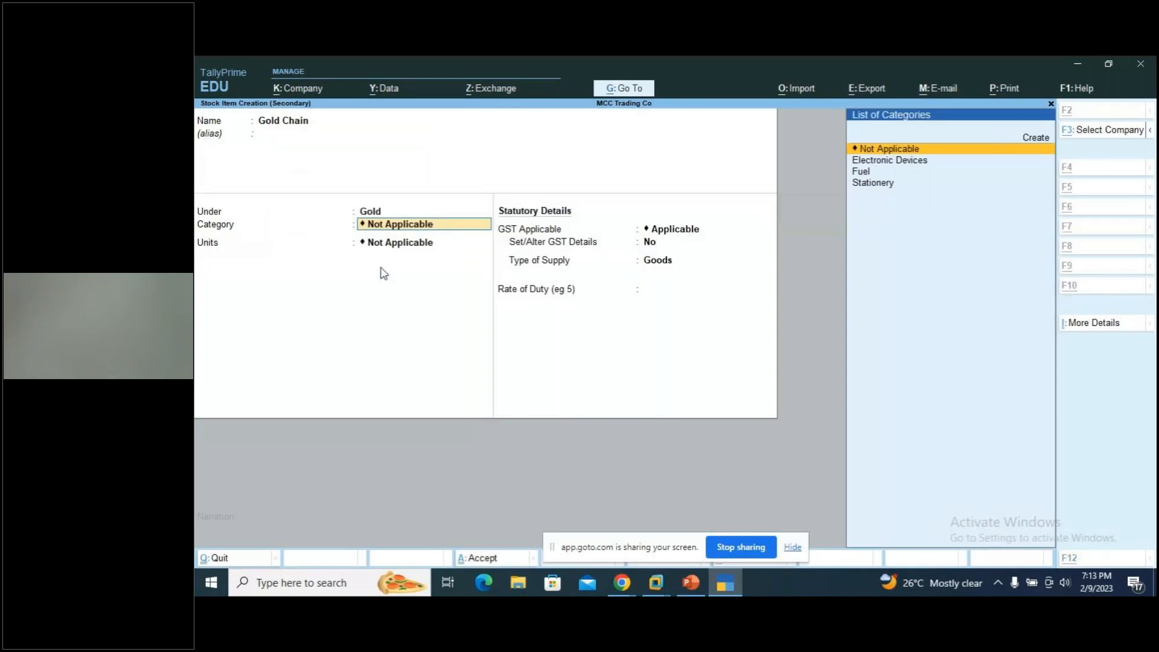
Create the stock category Jewellery under Primary and assign it to the Gold Chain item.
key(alt+c)
text(Jewellery)
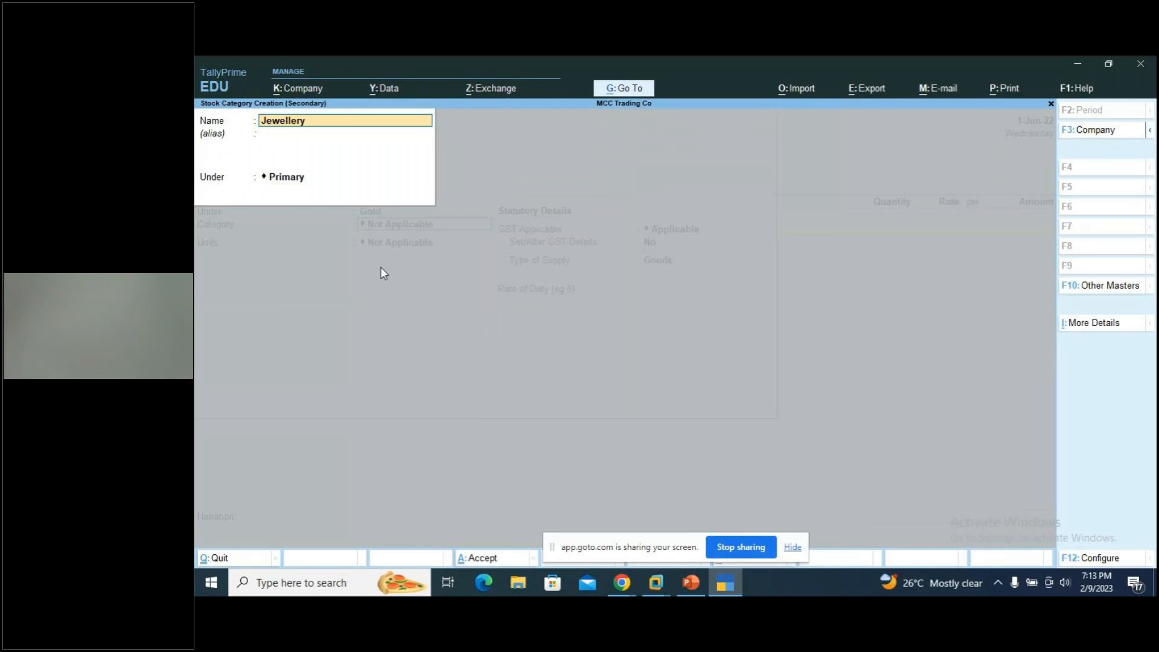
key(Return)
key(Return)
key(Return)
key(Return)
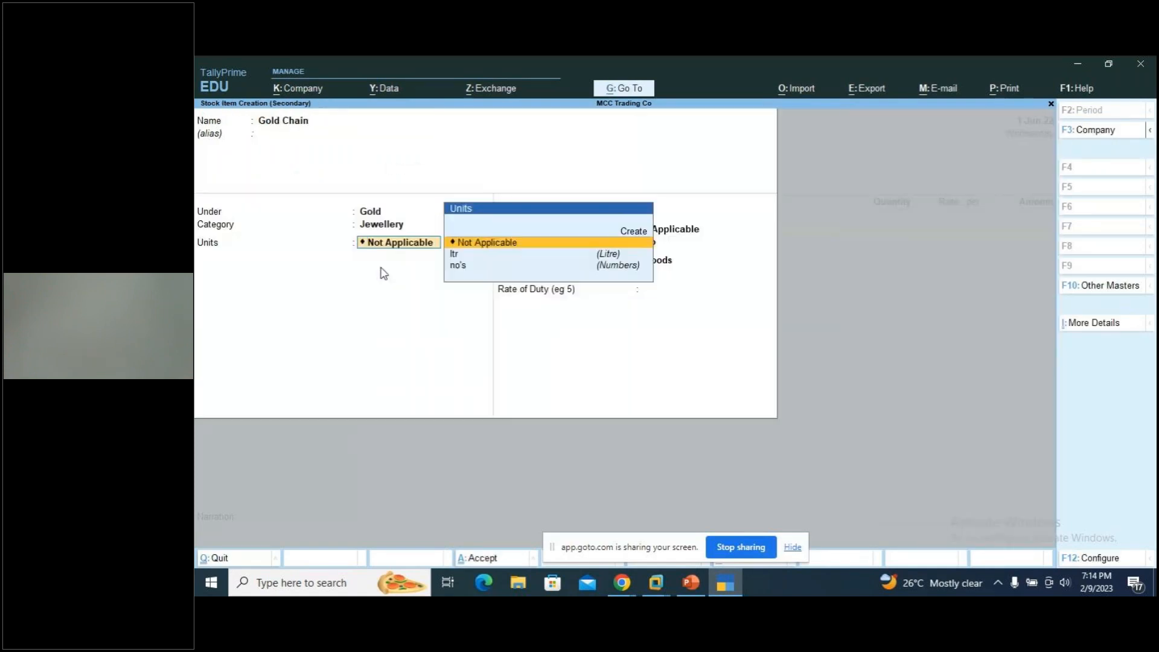
Create the simple unit grm with formal name Gram and 0 decimal places as the unit for Gold Chain.
key(alt+c)
text(grm)
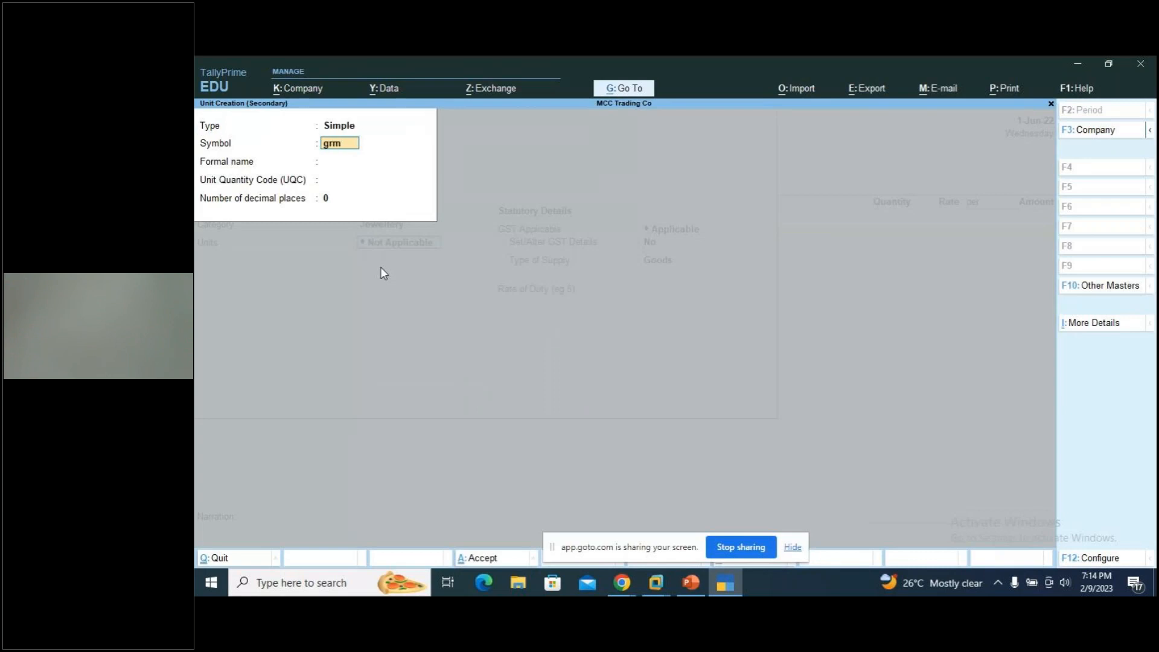
key(Return)
text(Gram)
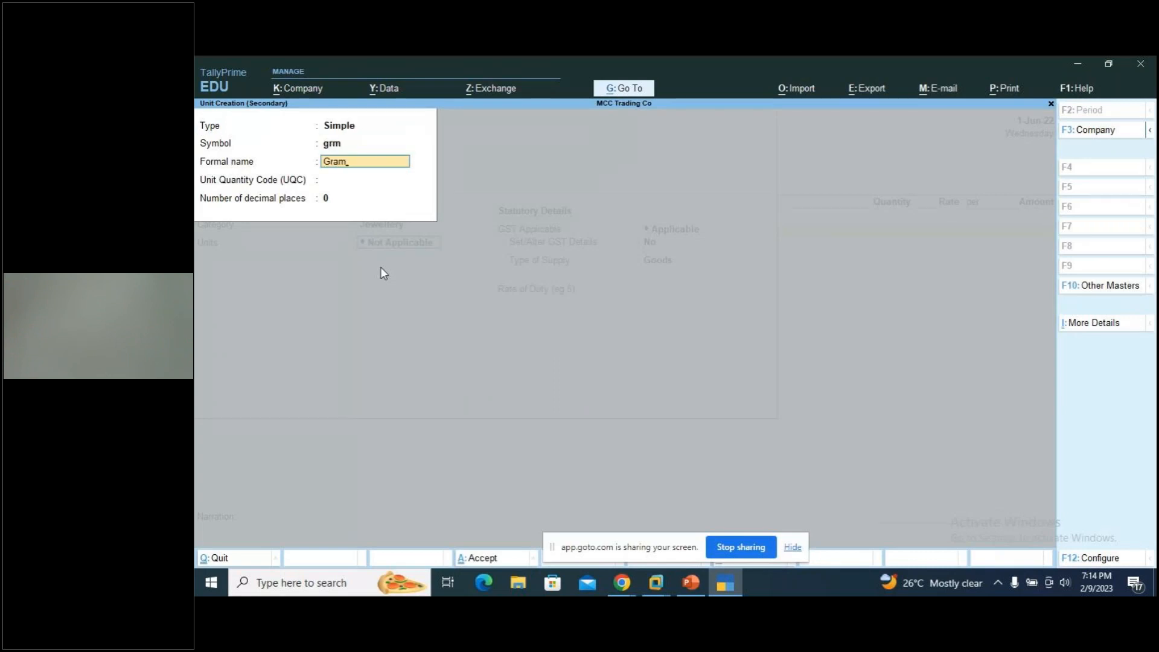
key(Return)
key(Return)
key(Return)
key(Return)
key(Return)
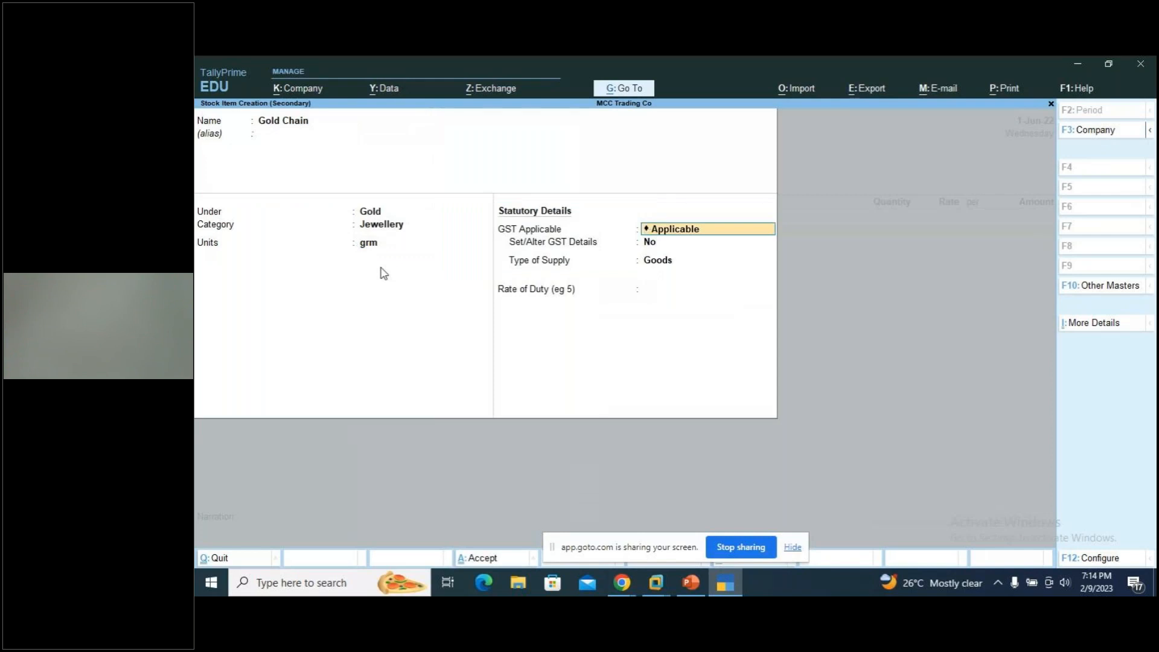
Set GST to Not Applicable for Gold Chain and save the stock item into the voucher.
key(BackSpace)
key(Down)
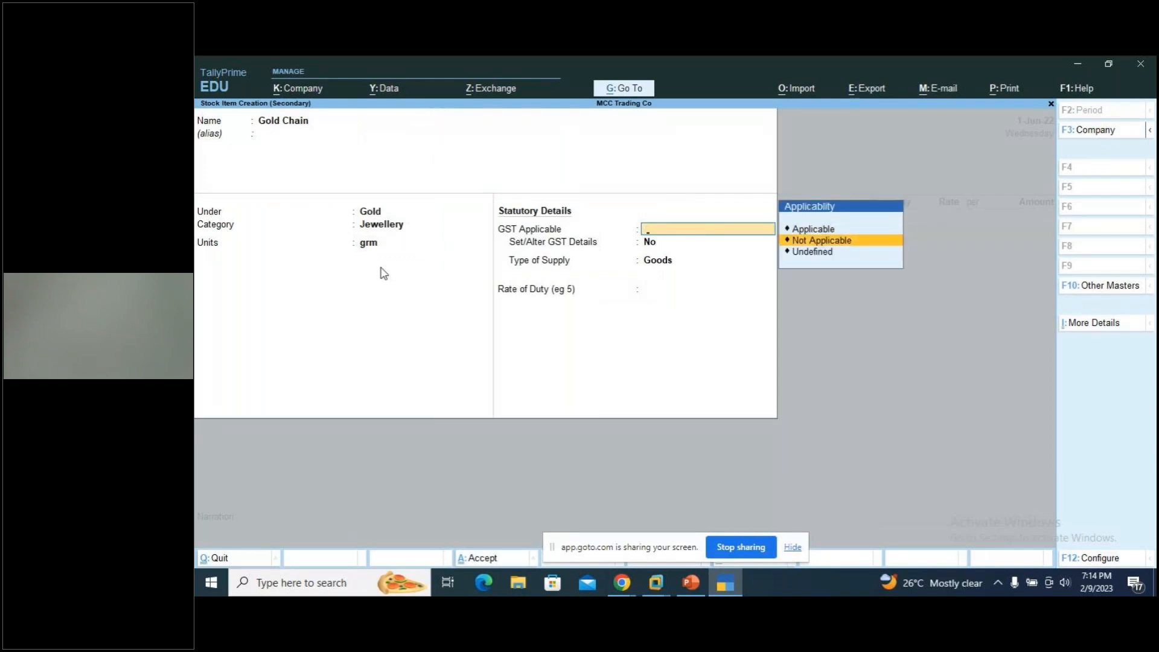
key(Return)
key(ctrl+a)
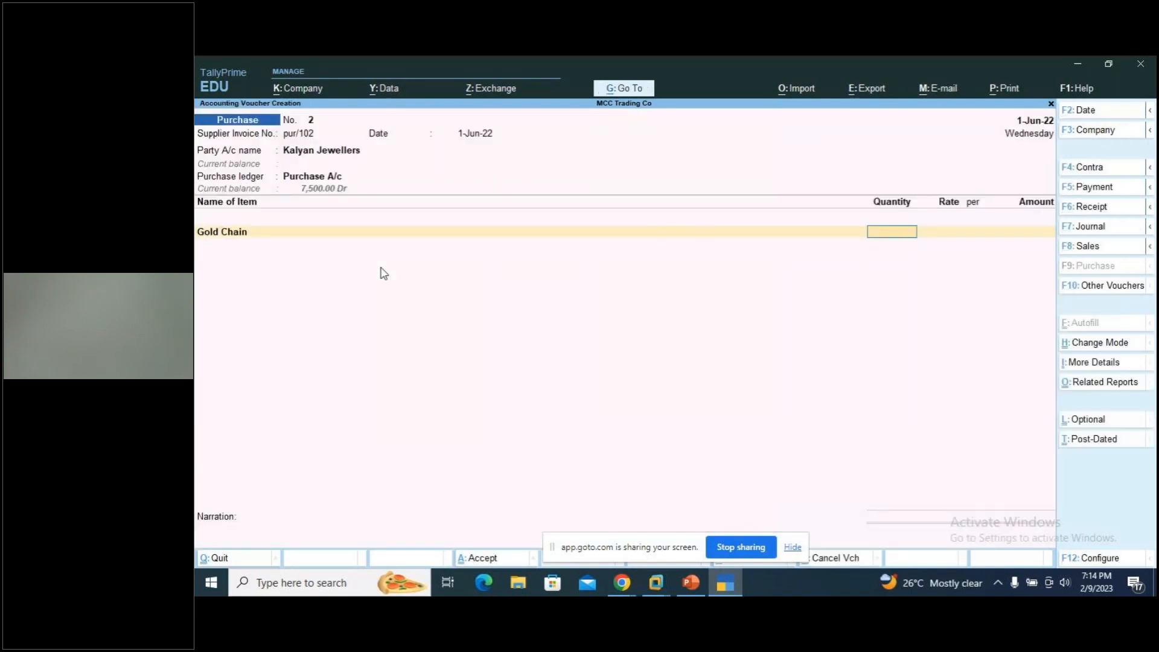
Check the gold purchase on the PowerPoint slide and enter 300 grm at a rate of 5,000 per grm for Gold Chain.
key(alt+Tab)
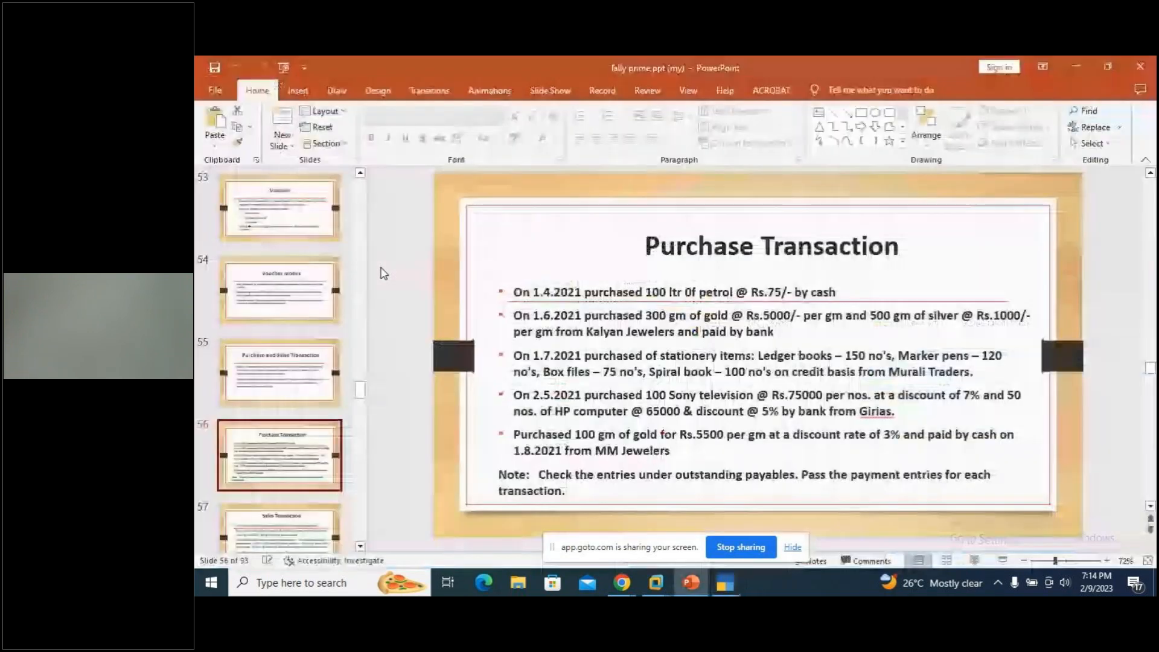
key(alt+Tab)
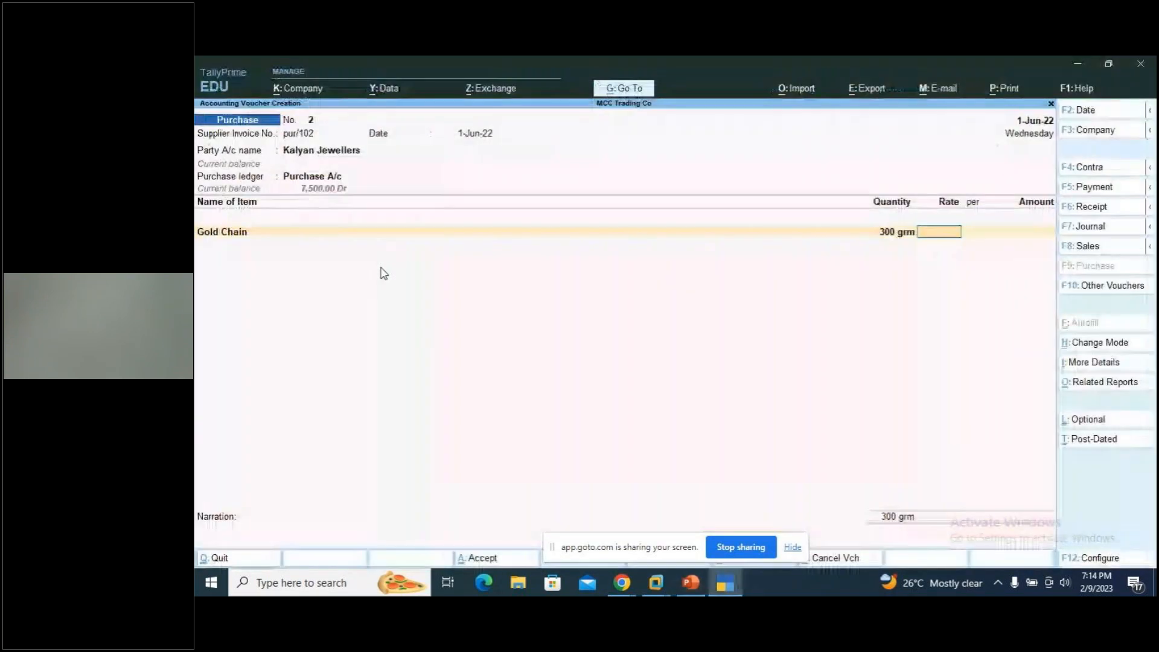
text(5,000)
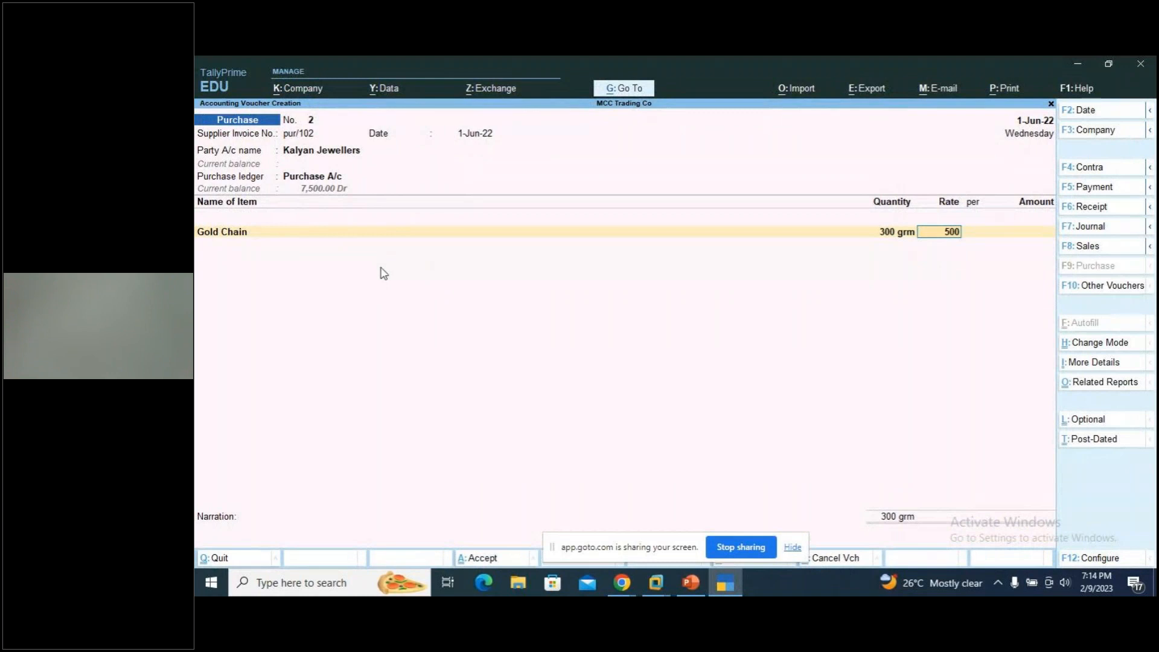
key(Return)
key(Return)
key(Return)
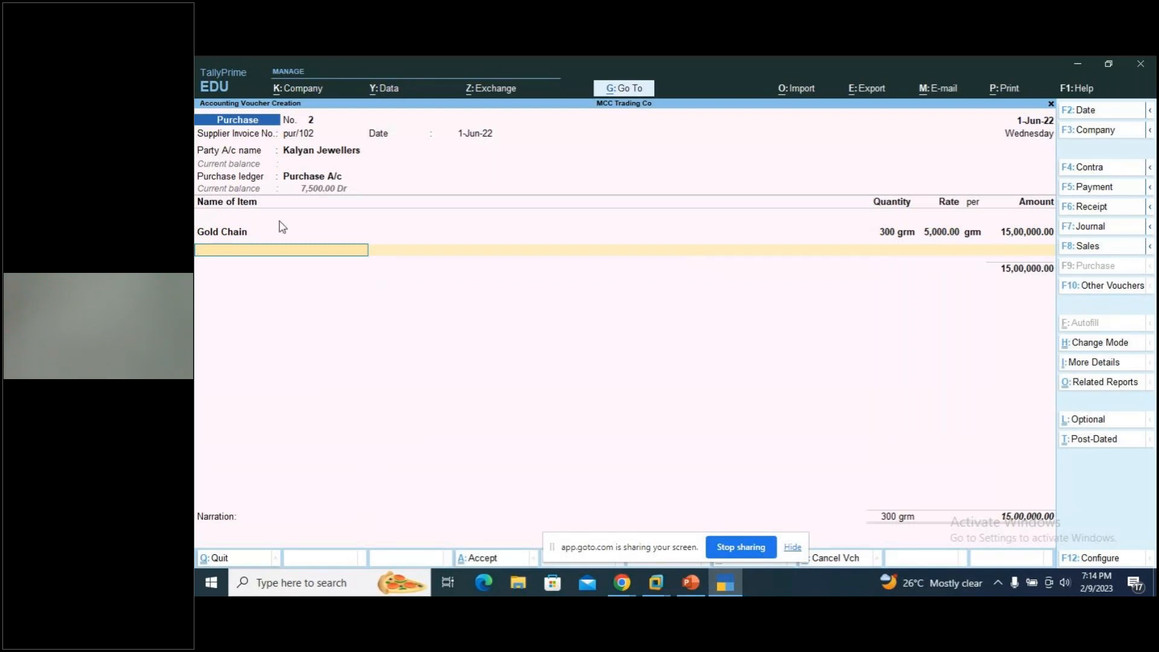
Start creating a new stock item named Silver Anklet from the voucher's second item line.
key(alt)
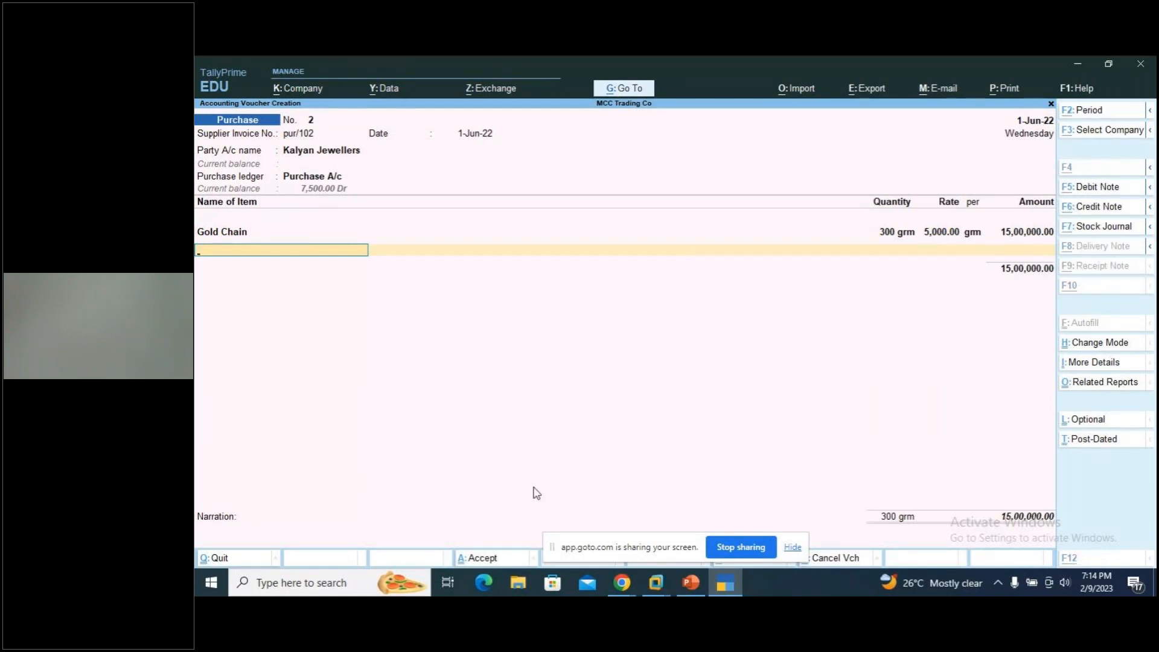
key(alt+c)
text(Sil)
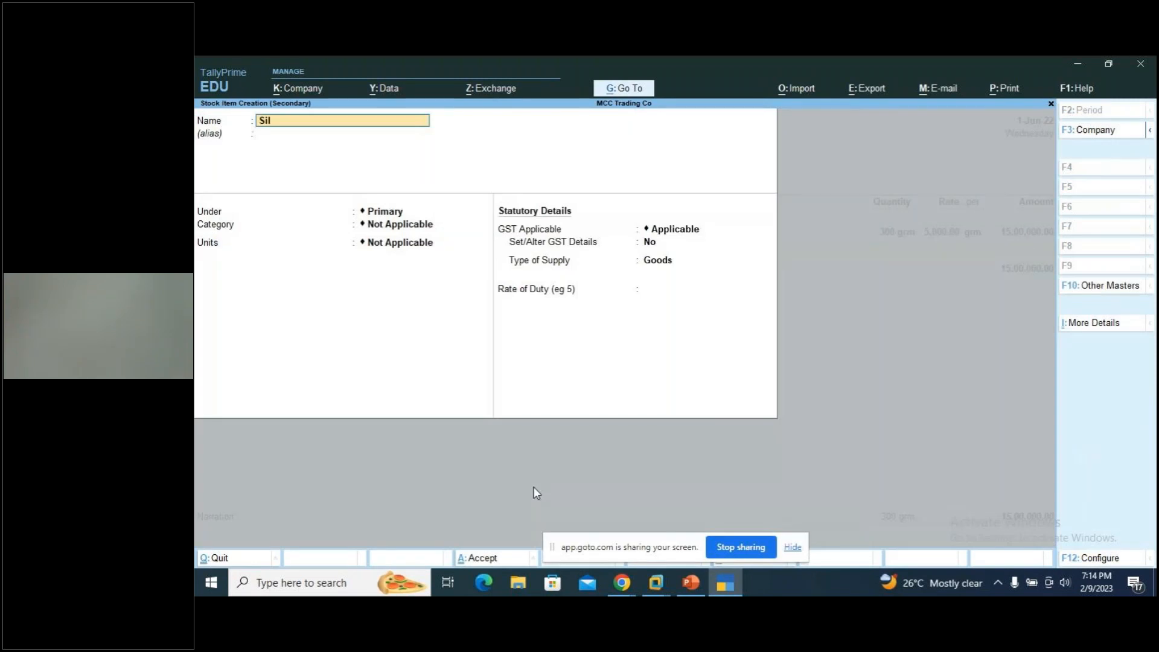
text(ver Anklet)
key(Return)
key(Return)
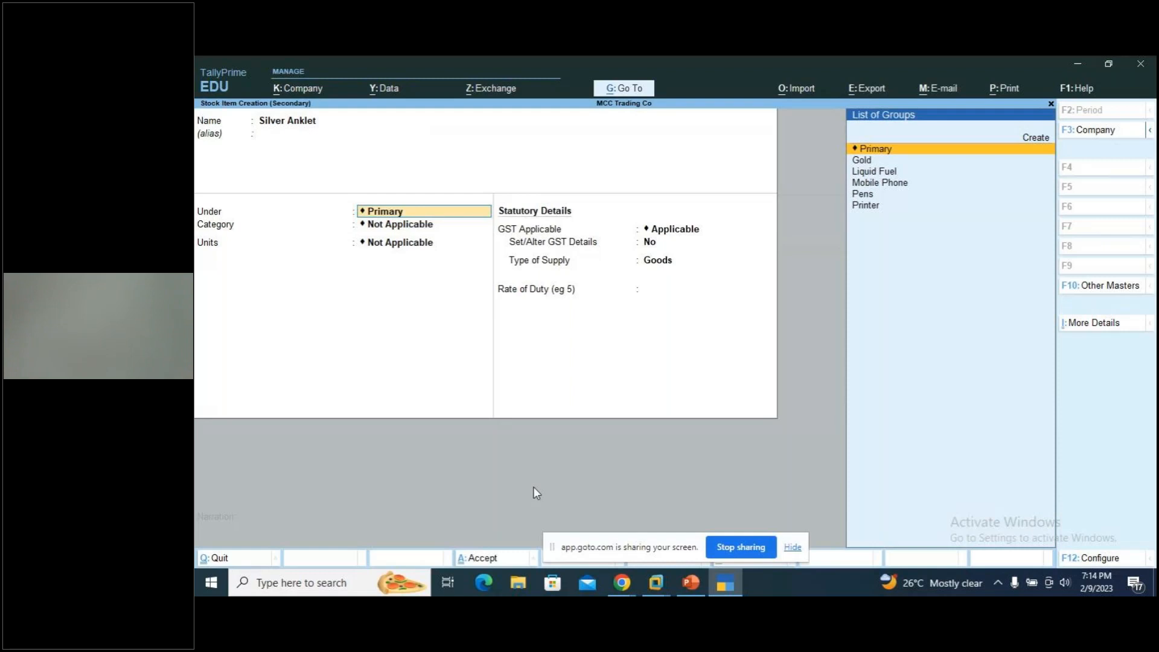
Create the stock group Silver under Primary with item quantities added, and assign it to Silver Anklet.
key(alt+c)
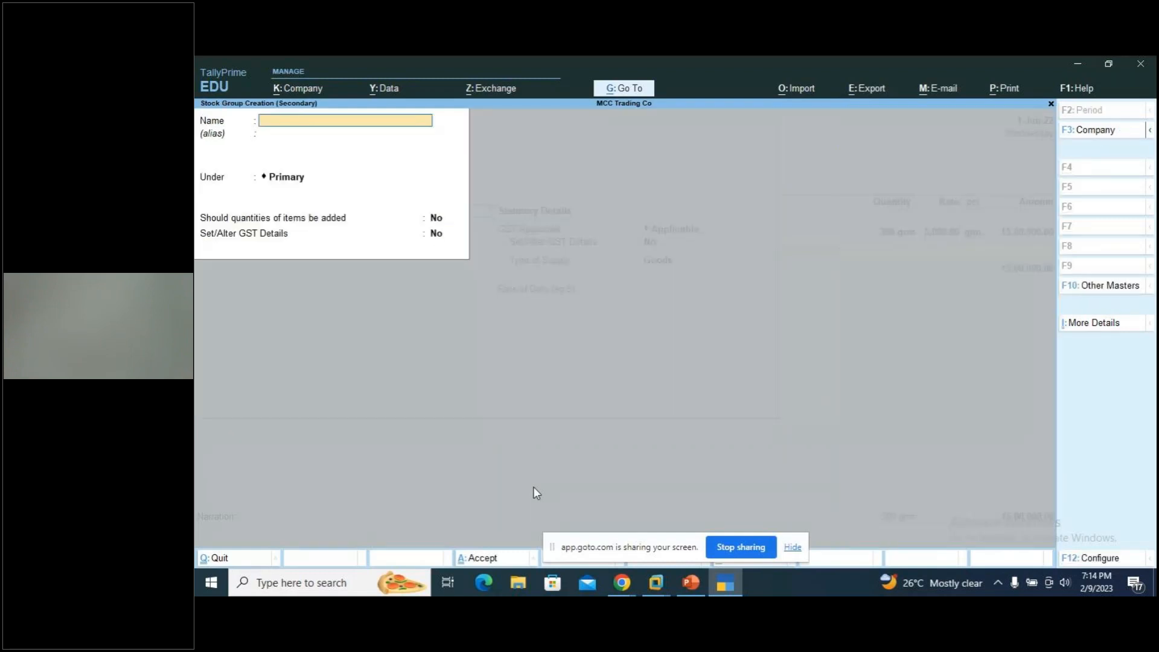
text(Silver)
key(Return)
key(Return)
key(Return)
key(y)
key(Return)
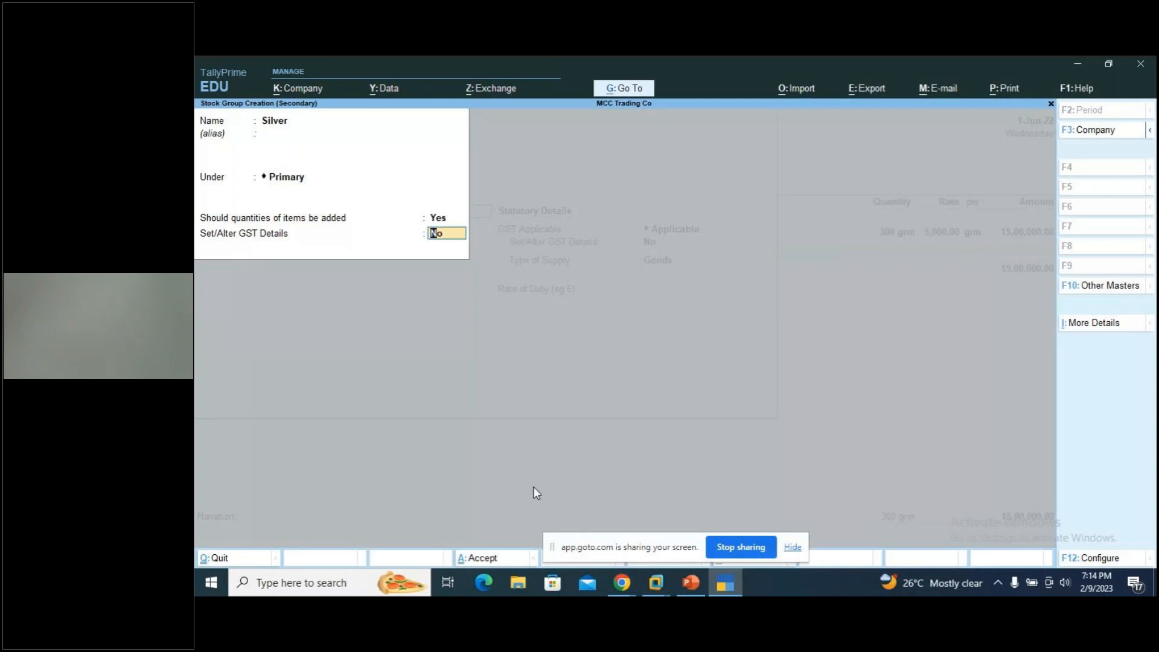
key(Return)
key(y)
key(Return)
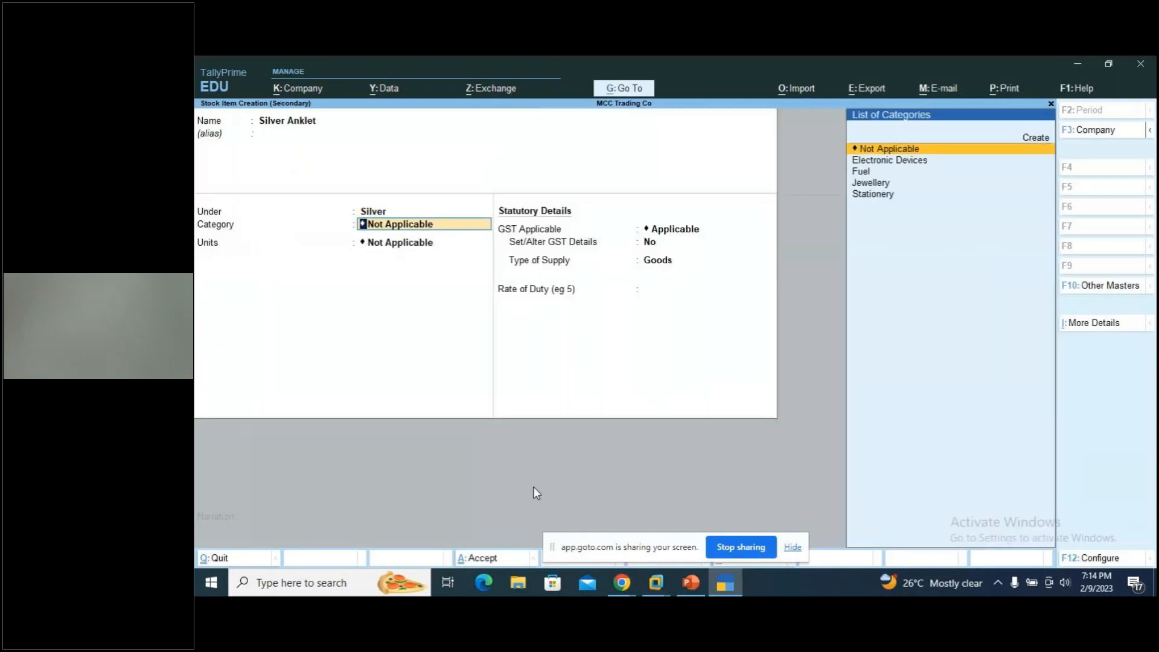
Assign the category Jewellery and the unit grm to Silver Anklet.
key(Down)
key(Down)
key(Down)
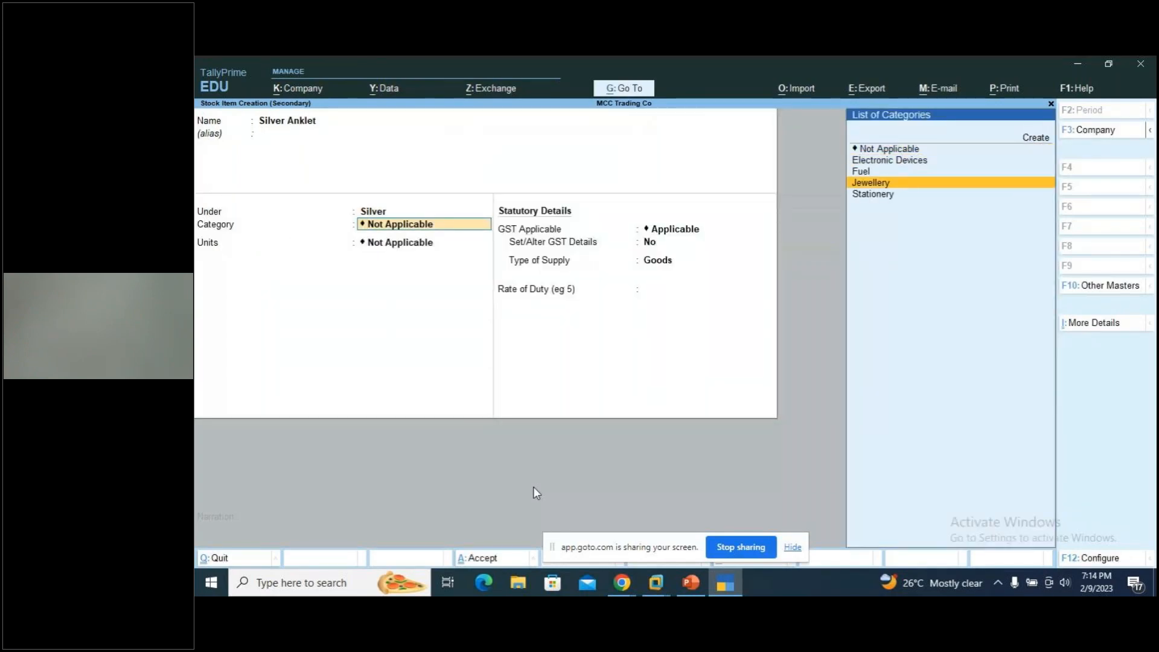
key(Return)
key(Down)
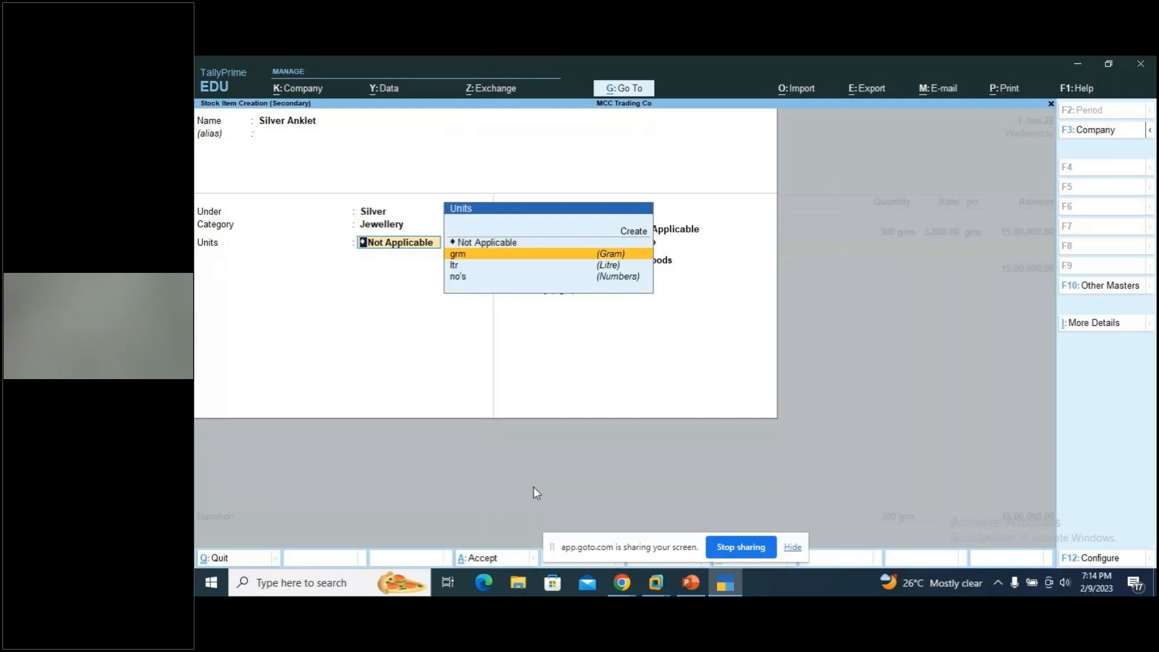
key(Return)
Set GST to Not Applicable for Silver Anklet and save the stock item into the voucher.
key(Down)
key(Return)
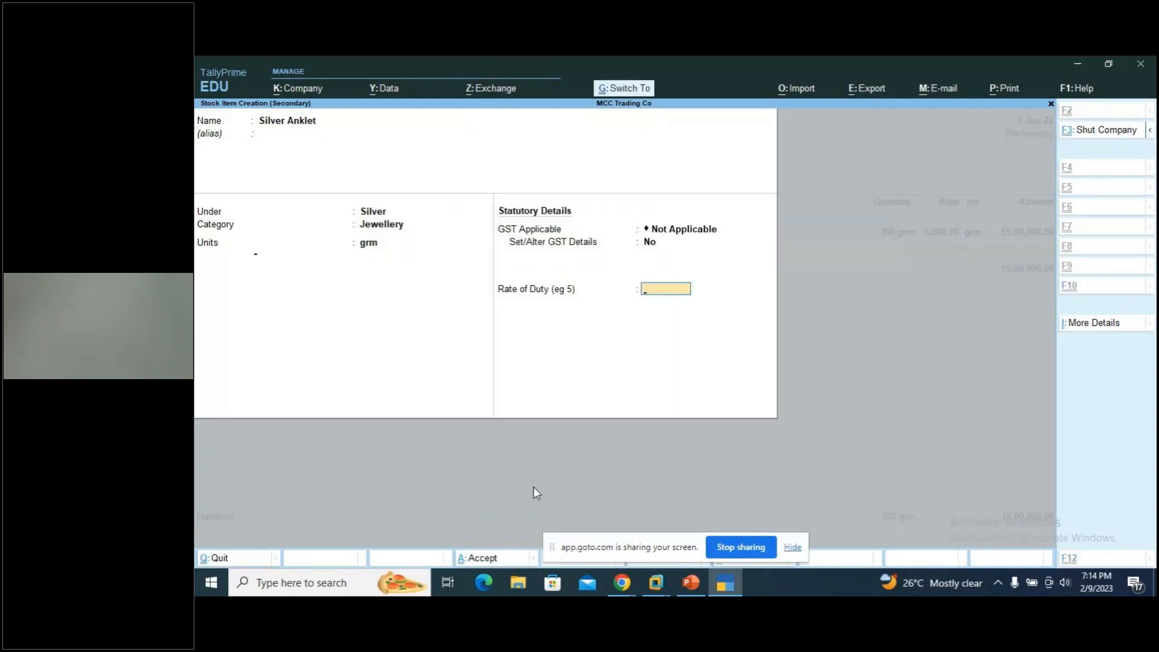
key(Return)
Enter 100 grm at a rate of 1,000 per grm for Silver Anklet.
text(100)
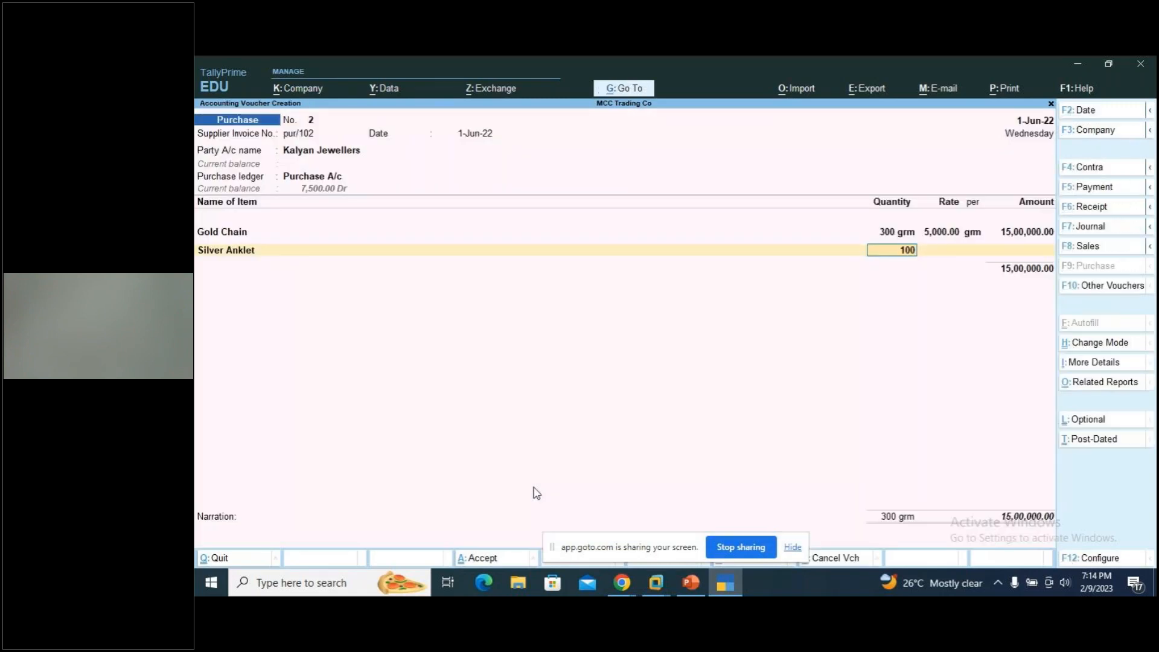
key(Return)
text(1000)
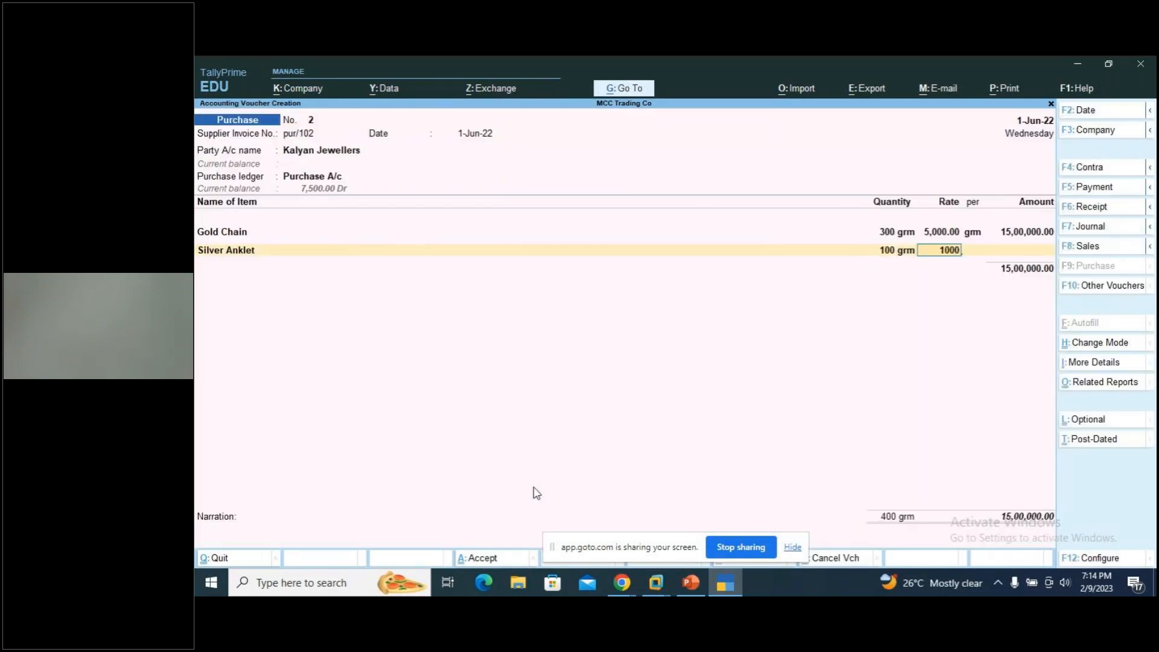
key(Return)
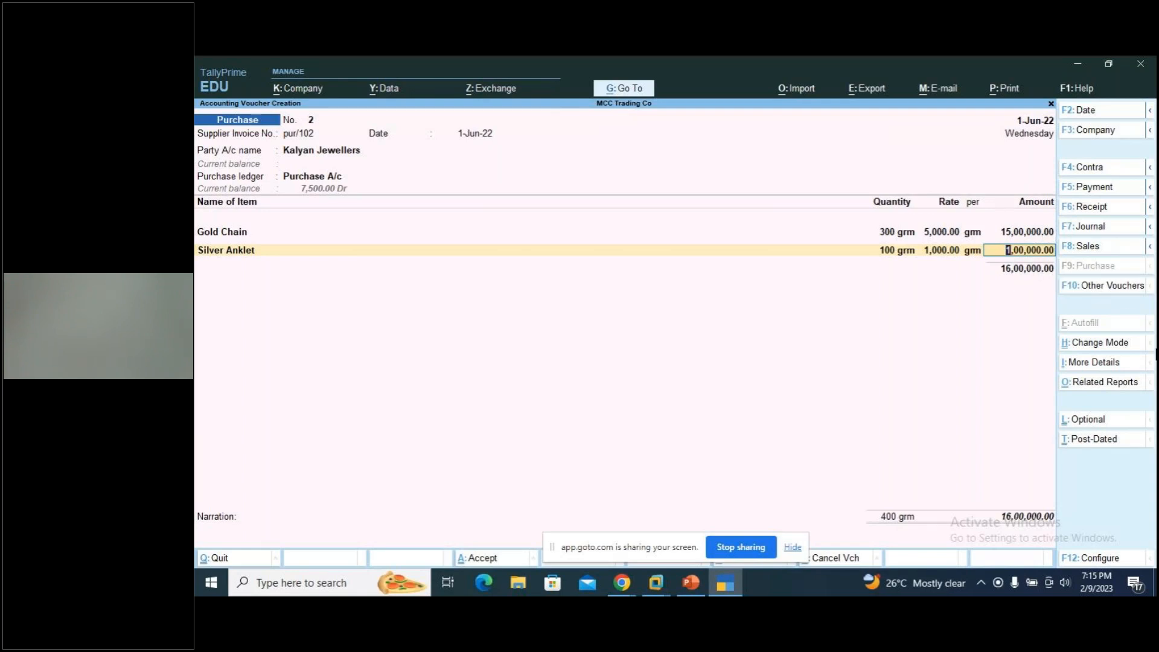
key(Return)
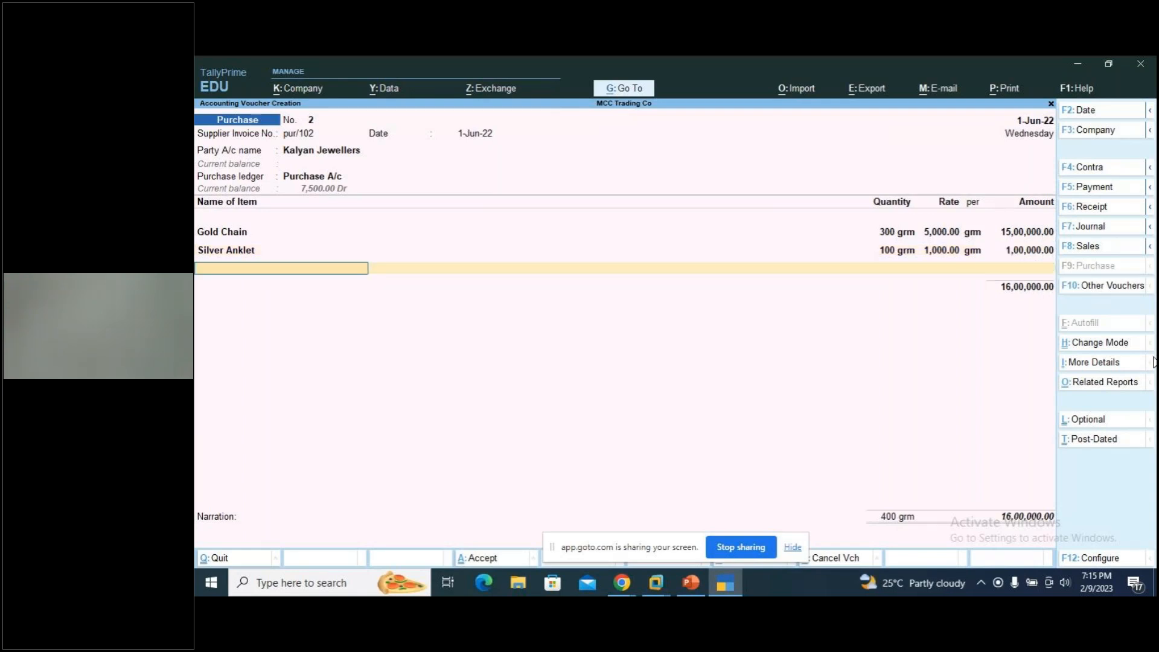
End the item list and record the full amount for Kalyan Jewellers as New Ref pur/102 in the bill-wise details.
key(Return)
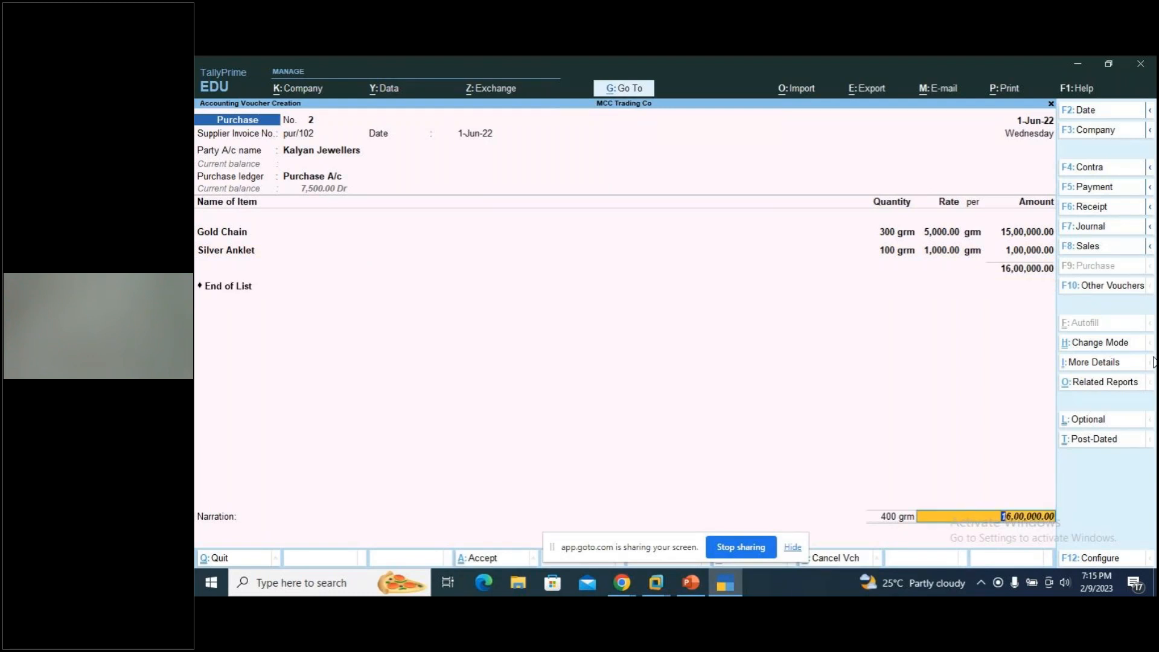
key(Return)
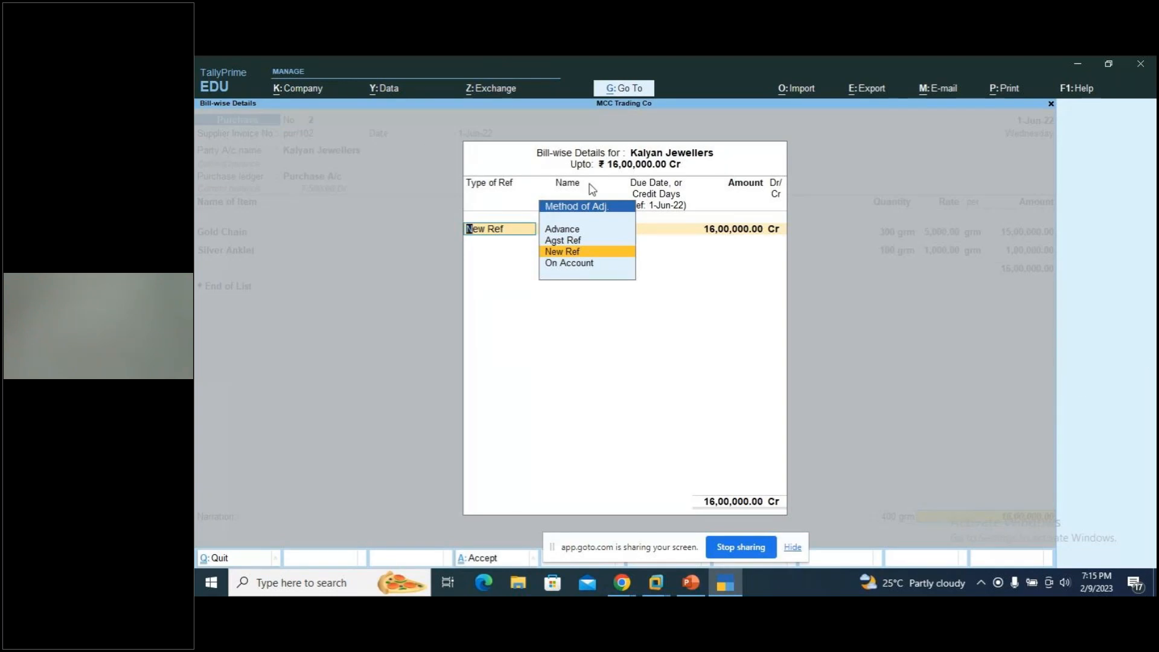
key(Return)
key(Return)
key(Return)
key(Return)
key(Return)
Enter the narration "being gold and silver purchased on creddit basis from kalyan jewellers".
text(being)
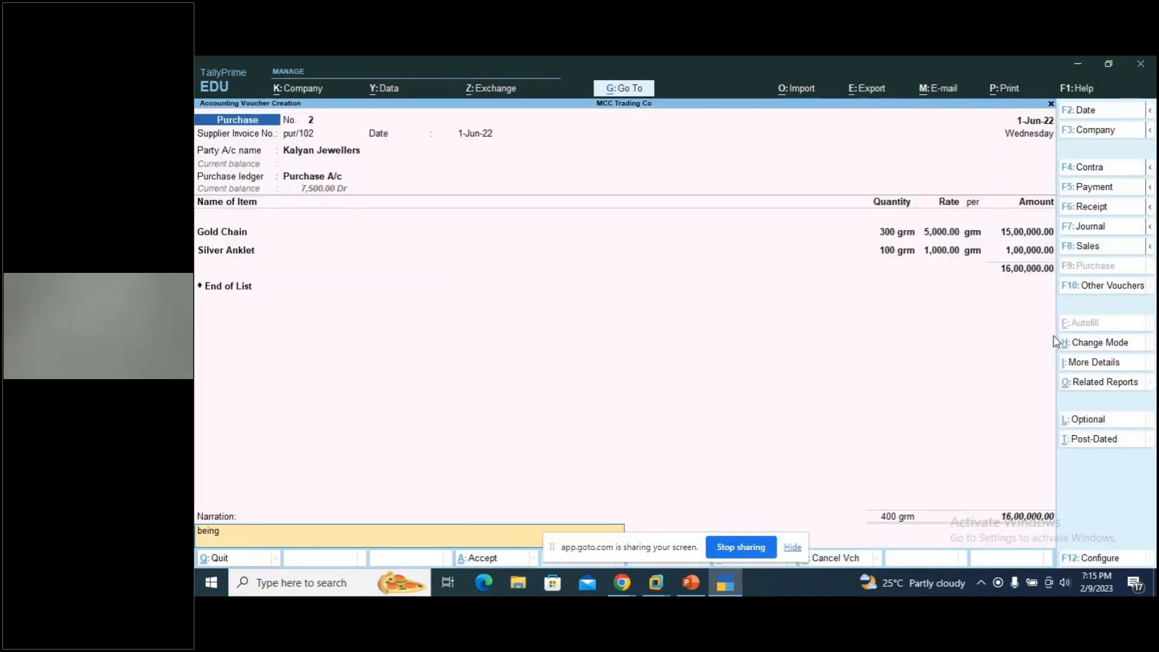
text( gold and silver b)
key(BackSpace)
text(purchased on creddit basis from)
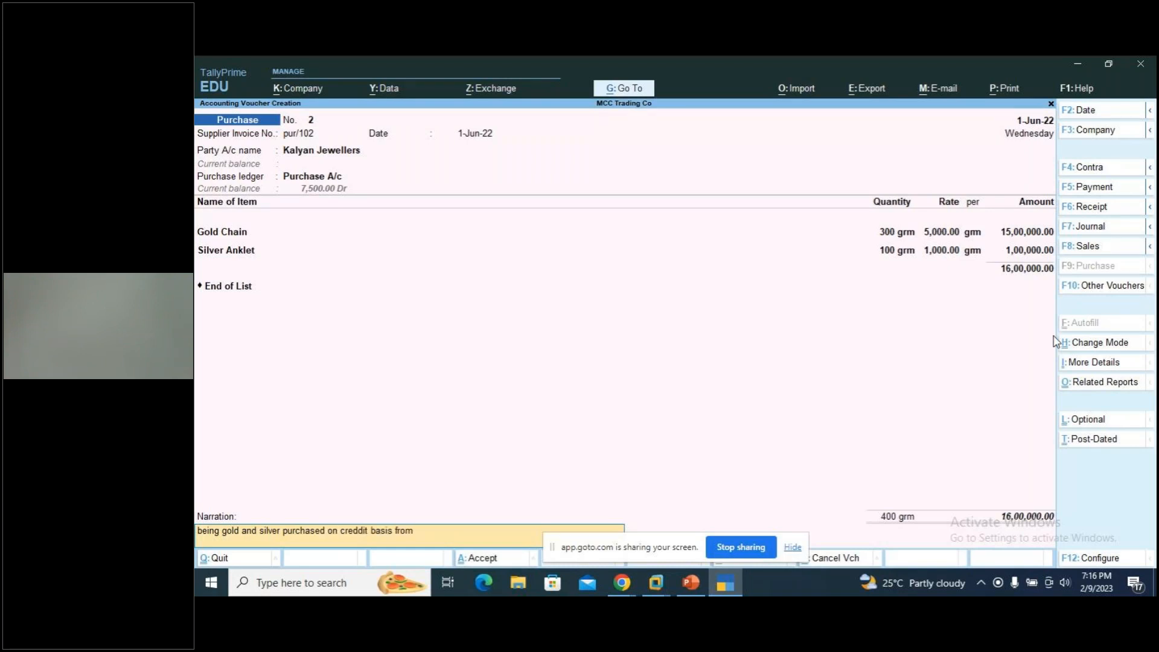
text( kalyan jewellers)
key(Return)
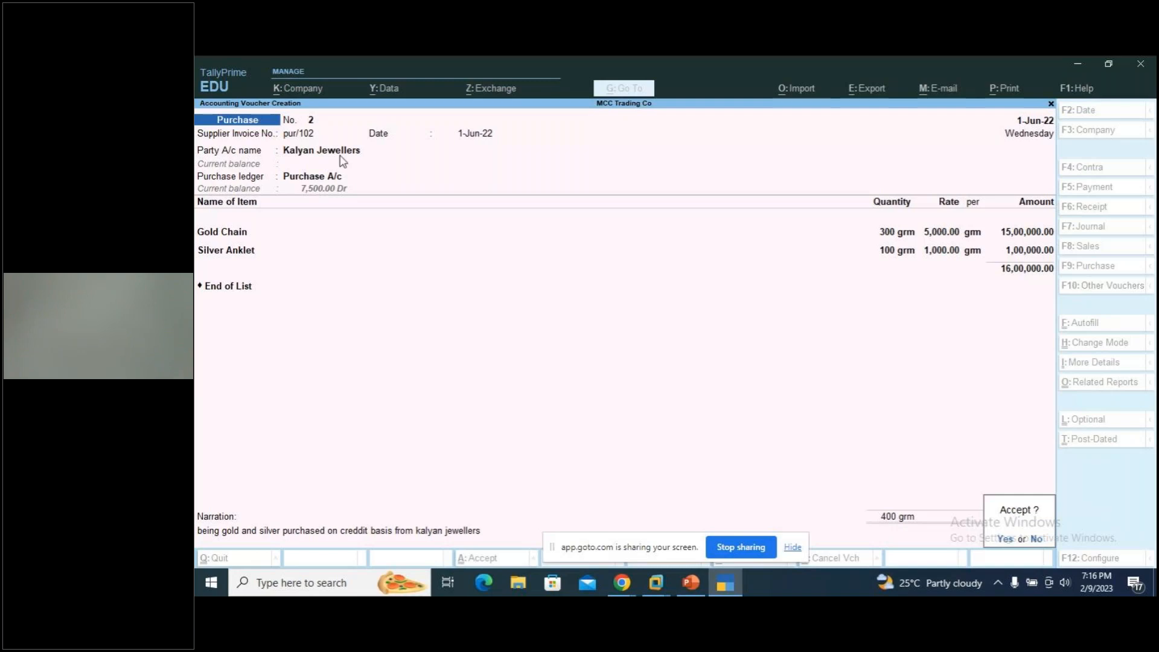
Return to the party account and open the Kalyan Jewellers ledger to examine its group, closing it without changes.
key(Escape)
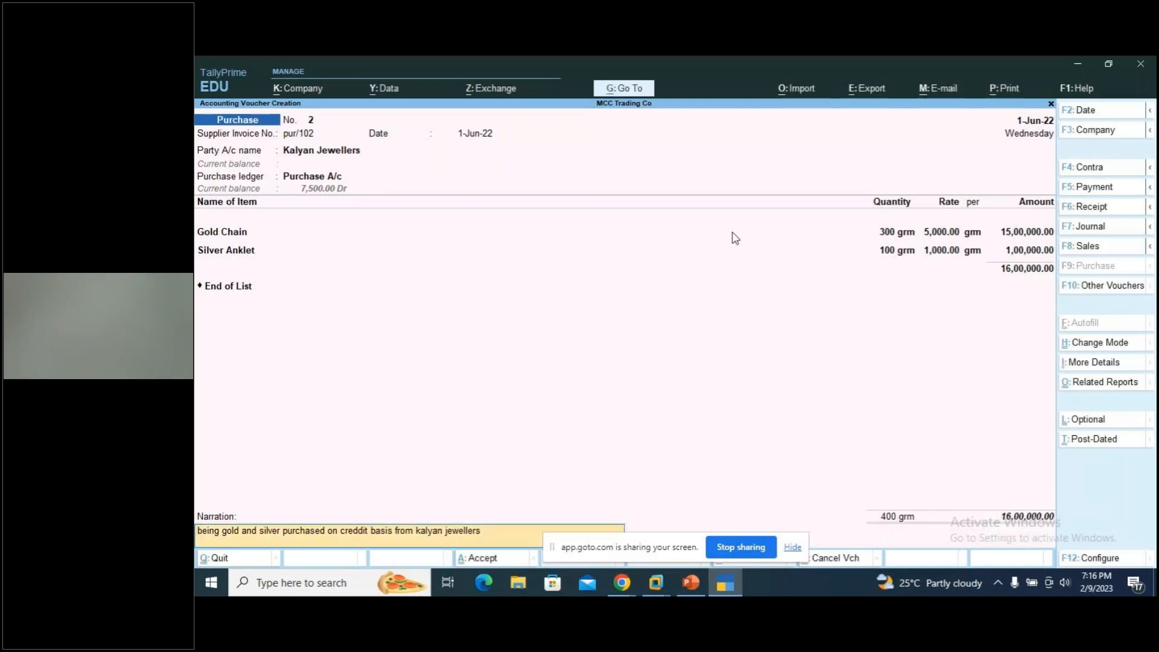
click(370, 150)
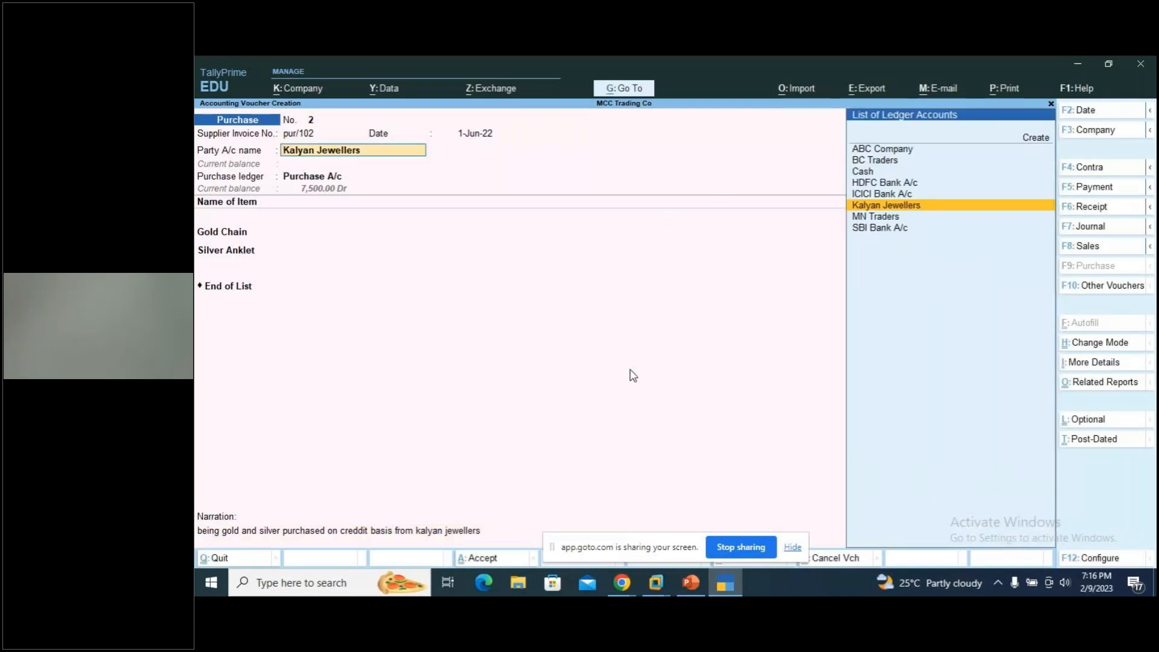
key(ctrl+Return)
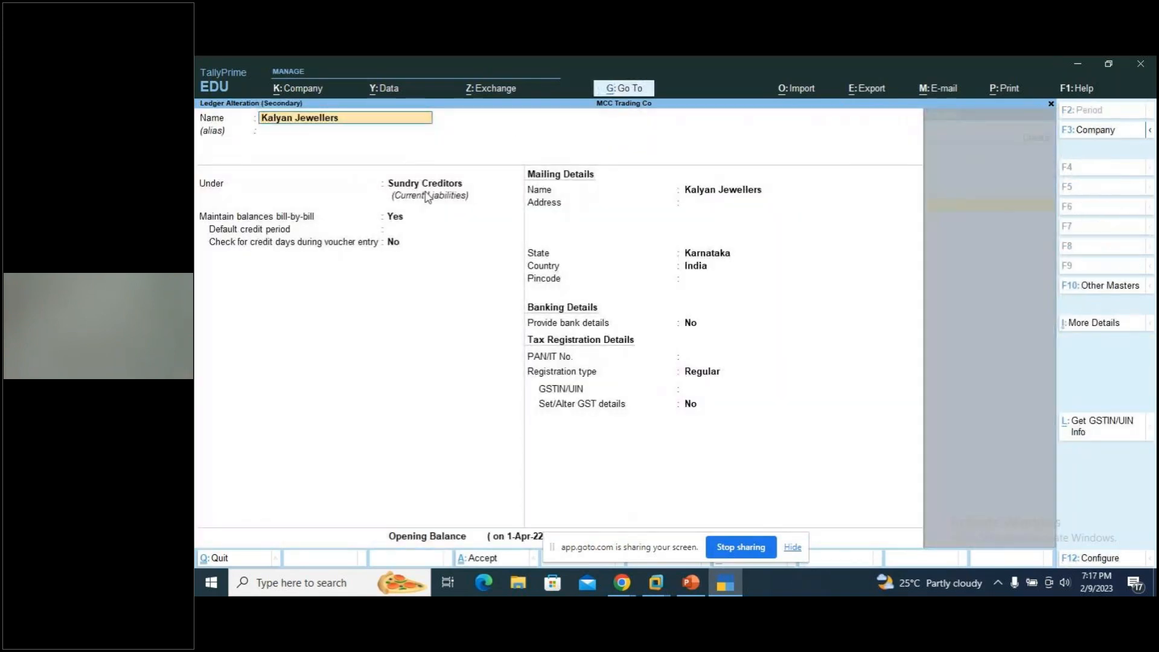
key(Escape)
key(Escape)
key(y)
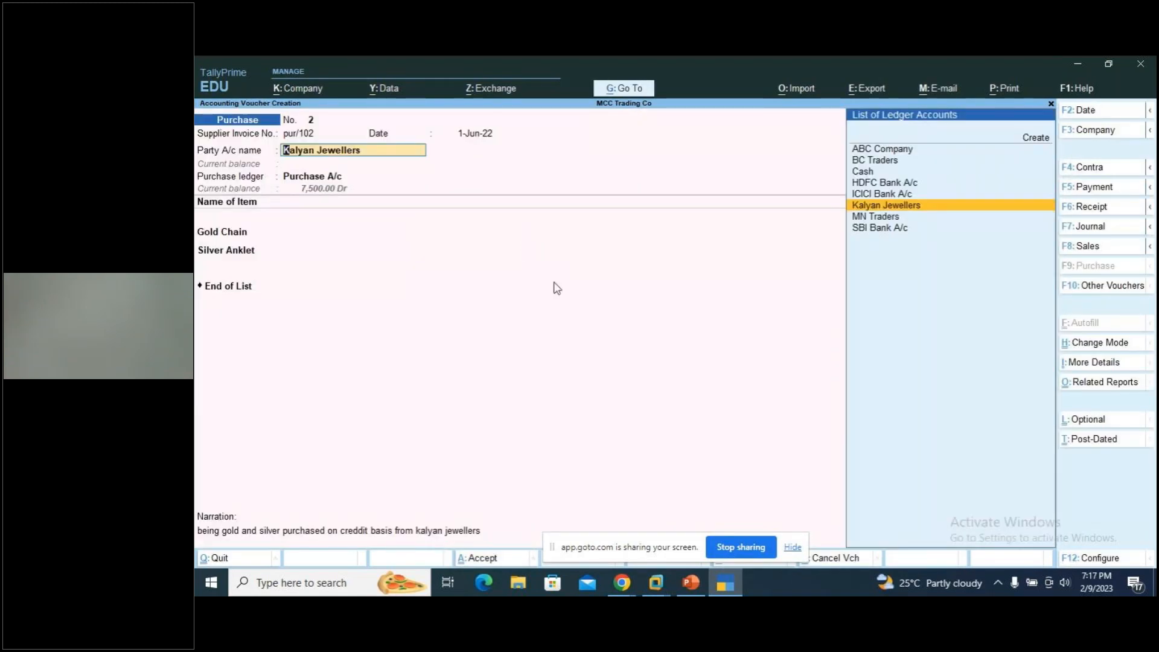
Go through the voucher's items and Kalyan Jewellers' bill-wise details again up to the final acceptance.
key(Return)
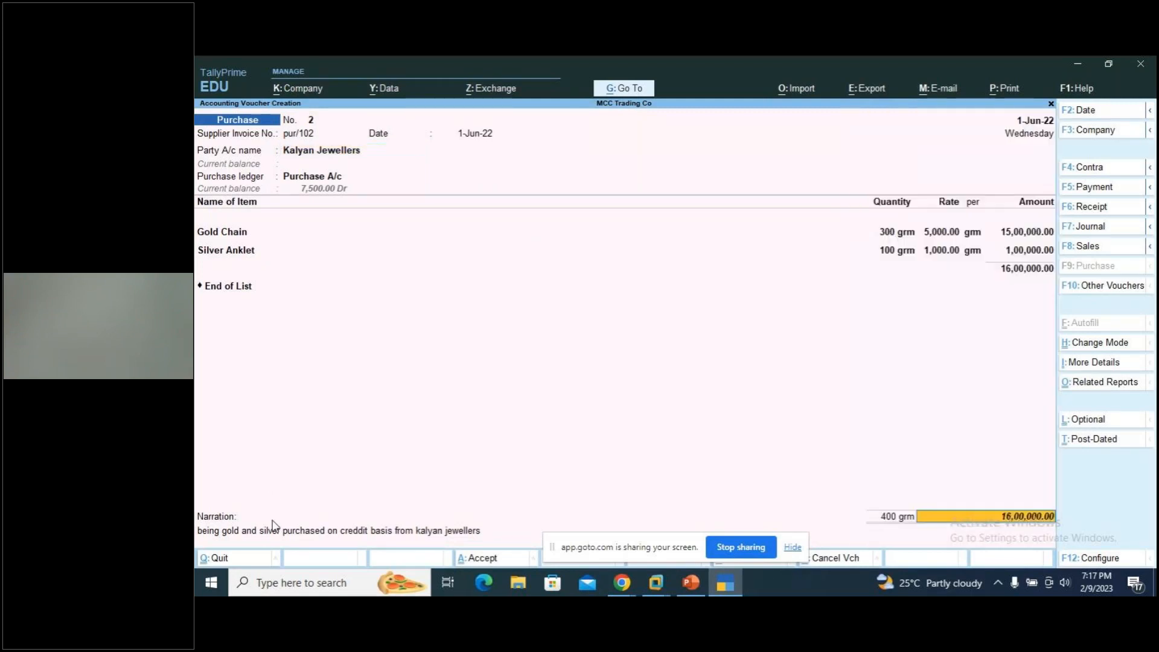
key(Return)
key(Return)
key(Return)
key(Return)
key(Return)
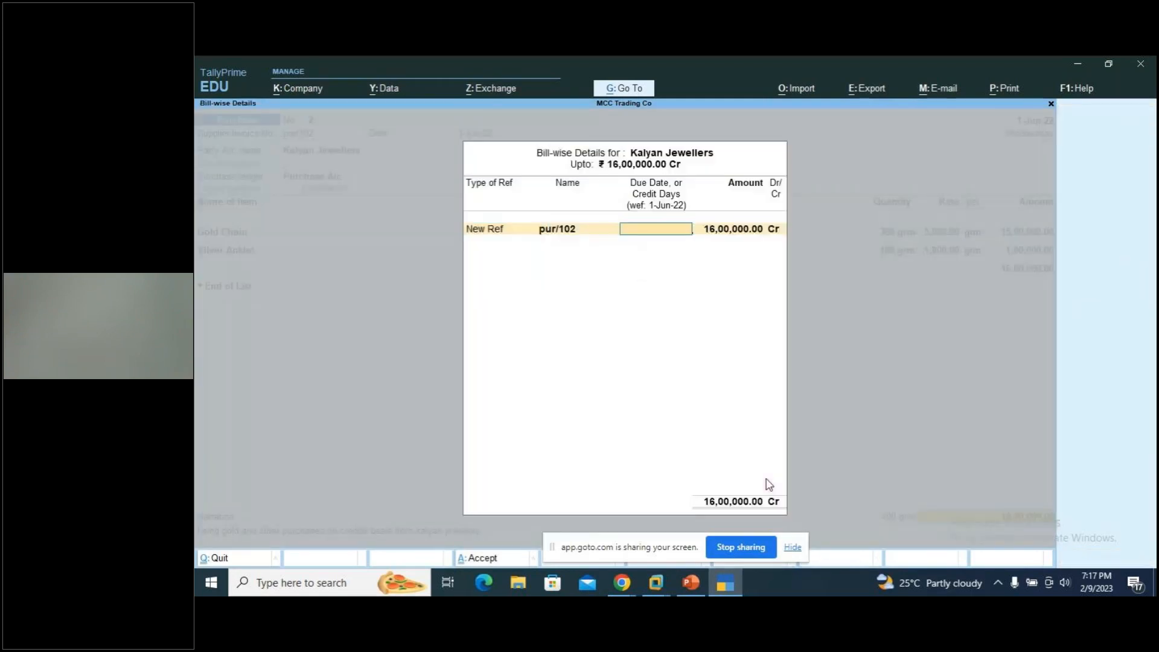
key(Return)
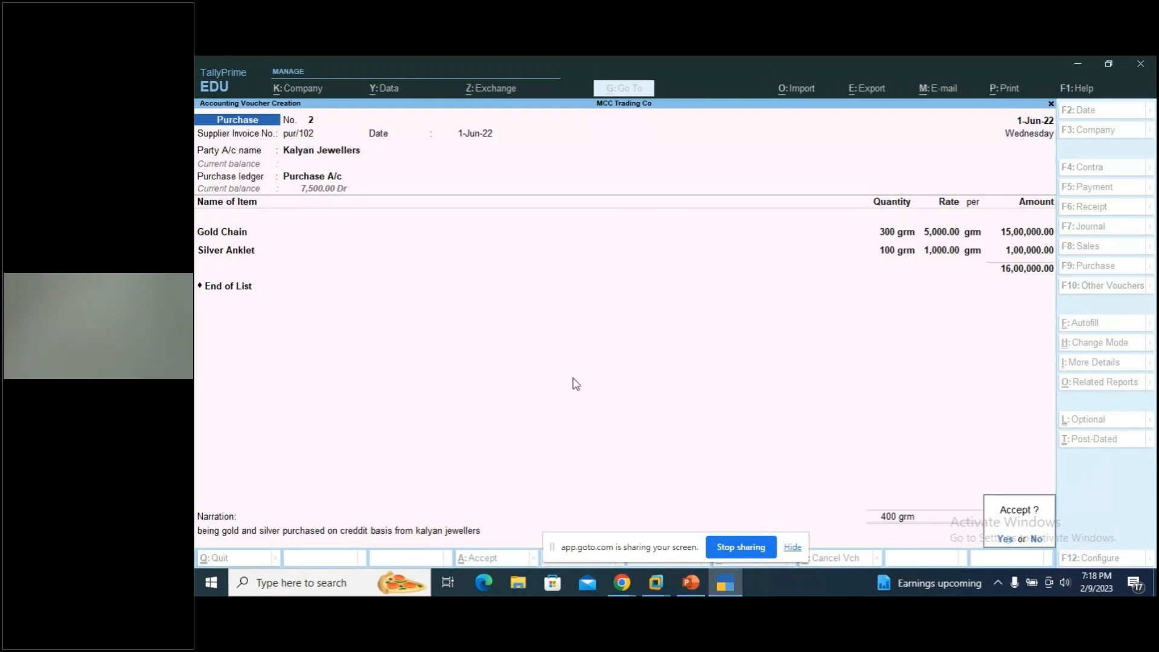
Decline the acceptance and go back to the Silver Anklet line to review the item entries and the additional ledger list.
key(Escape)
key(BackSpace)
key(BackSpace)
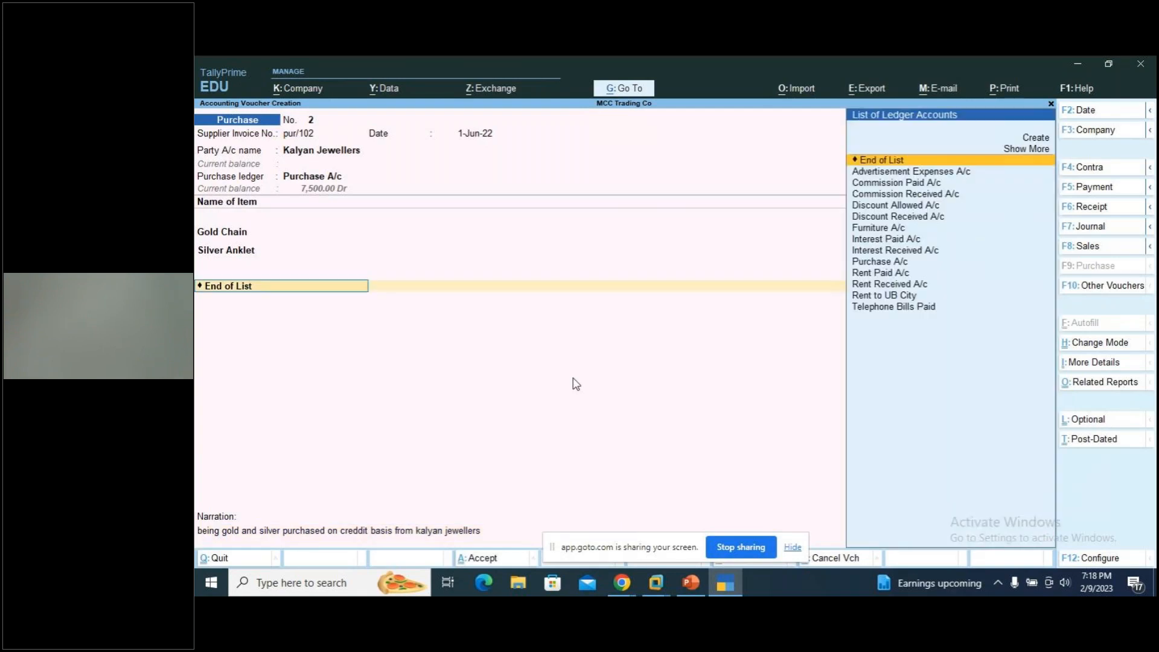
key(BackSpace)
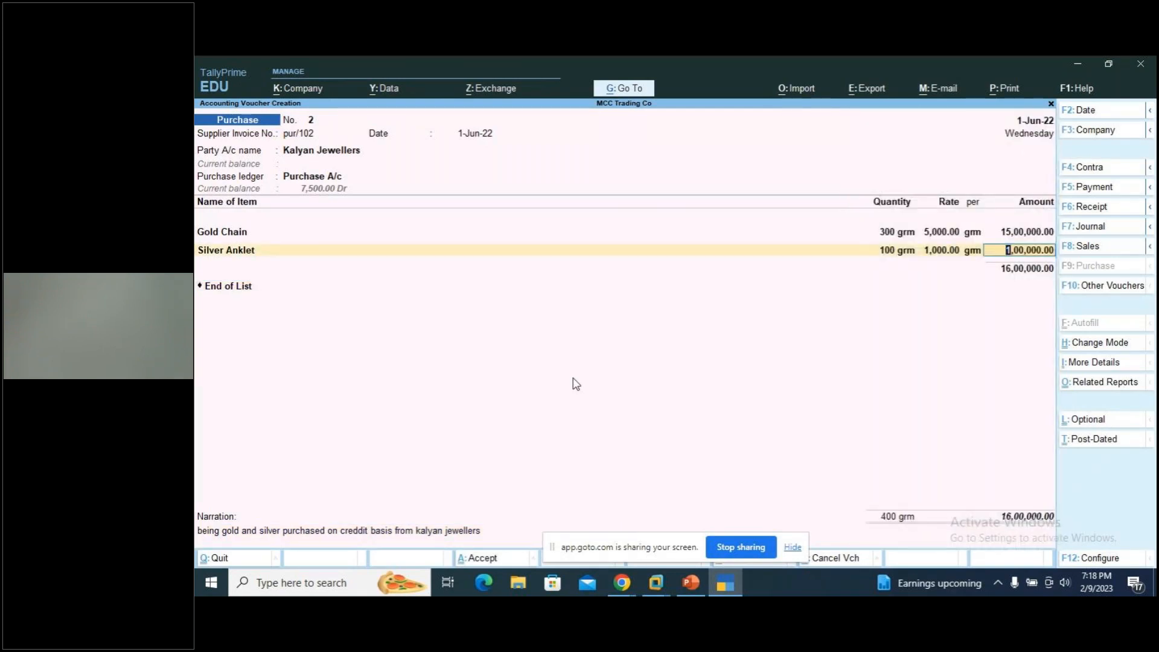
key(Return)
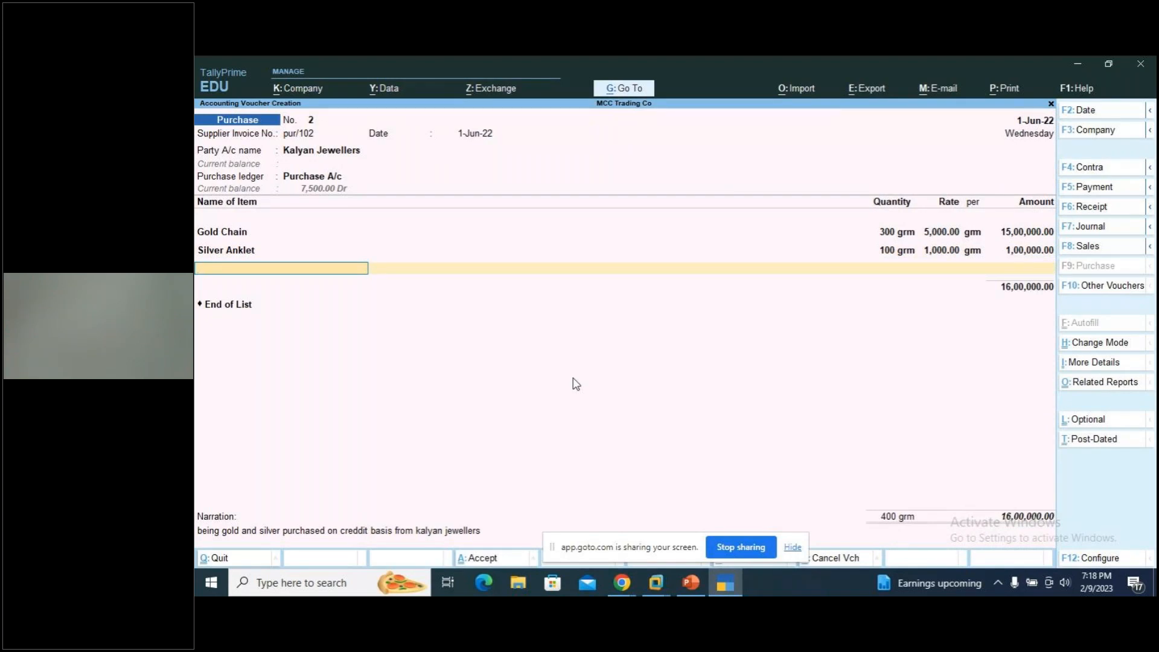
key(Return)
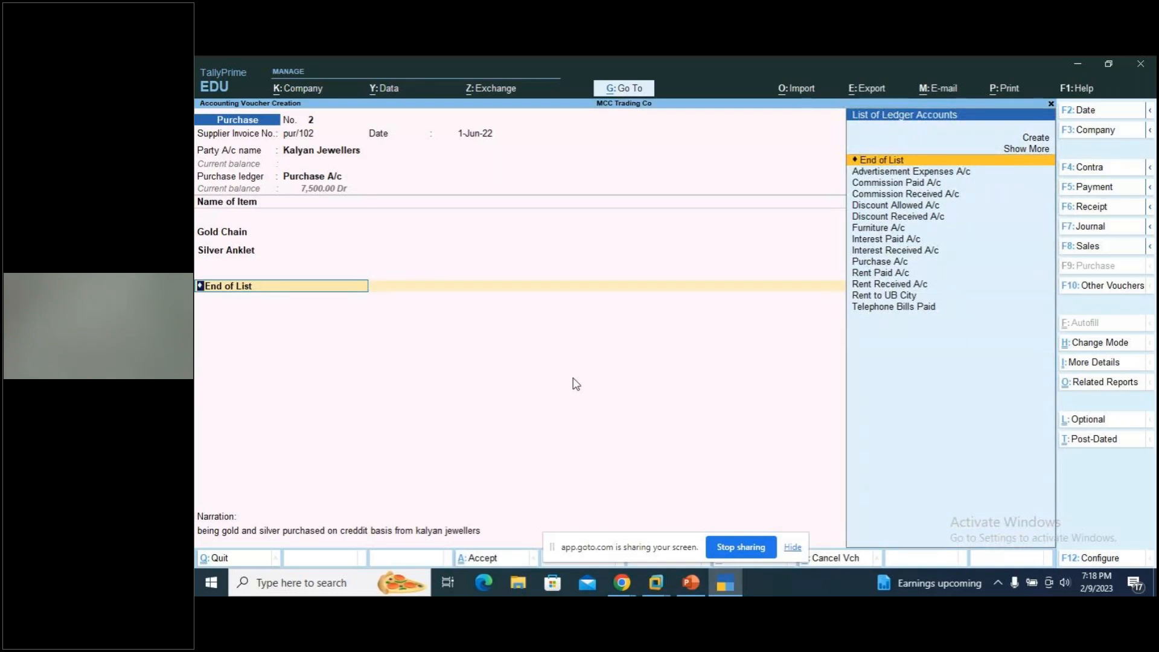
key(Return)
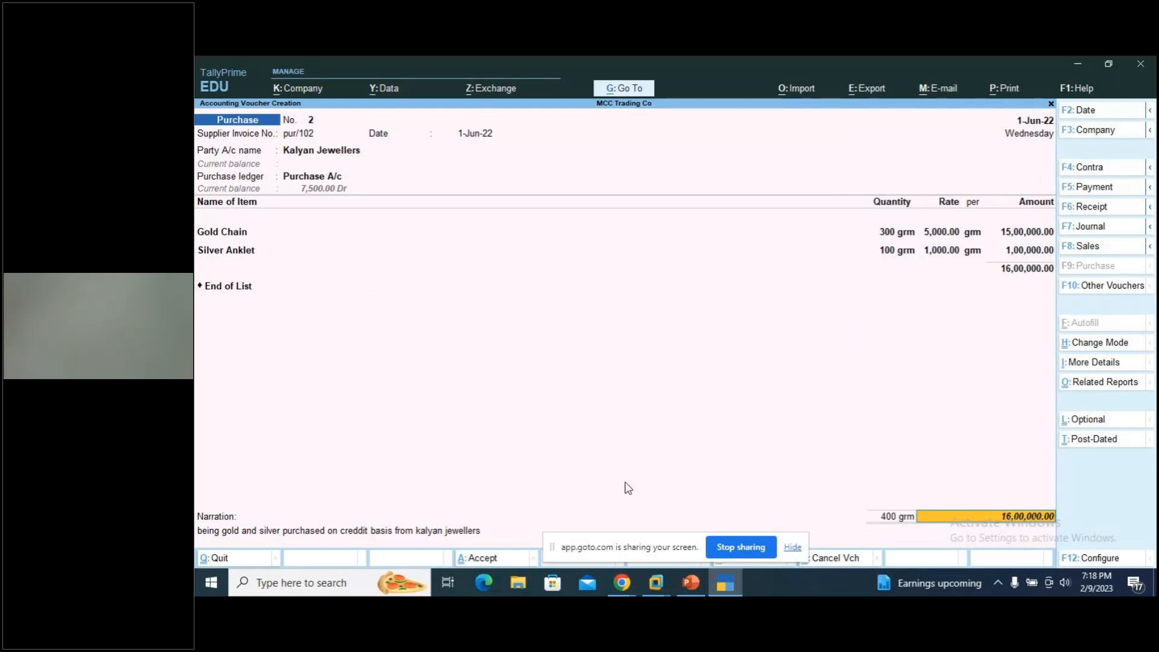
Reconfirm the New Ref pur/102 bill-wise details and narration, and save the Kalyan Jewellers purchase voucher.
key(Return)
key(Return)
key(Return)
key(Return)
key(Return)
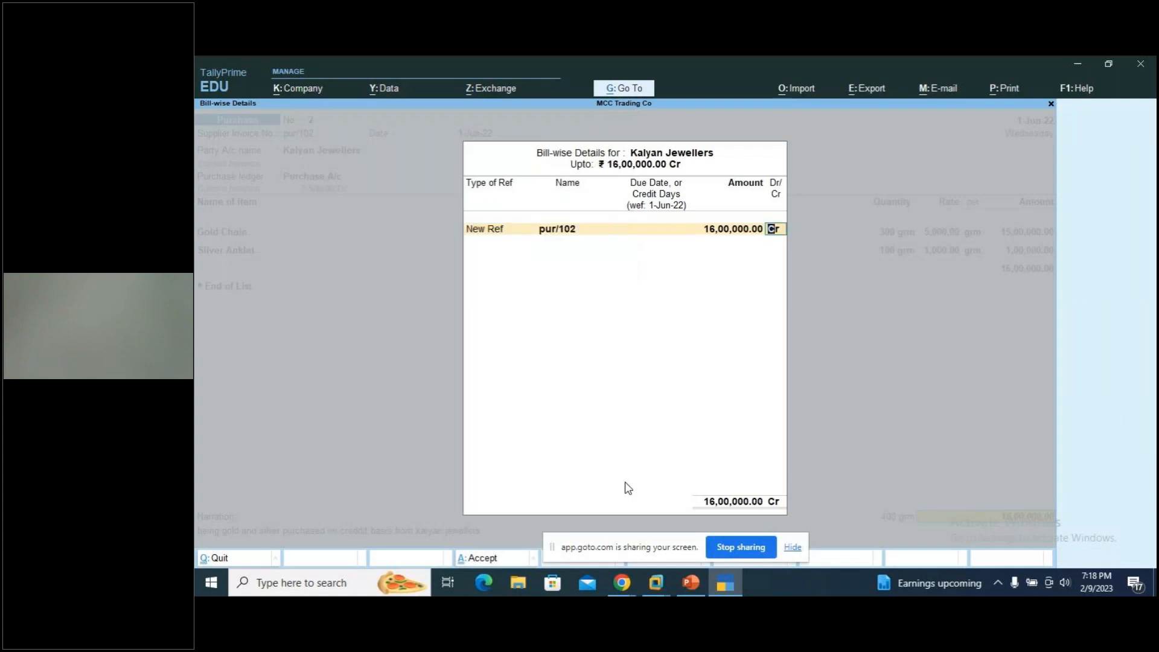
key(Return)
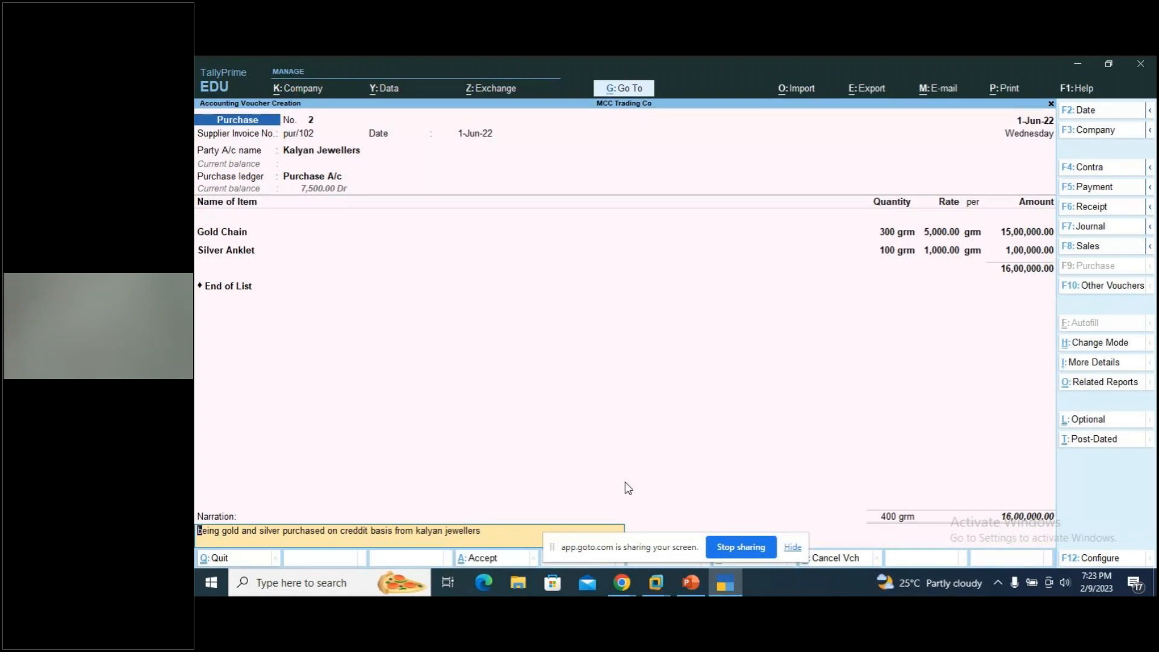
key(Return)
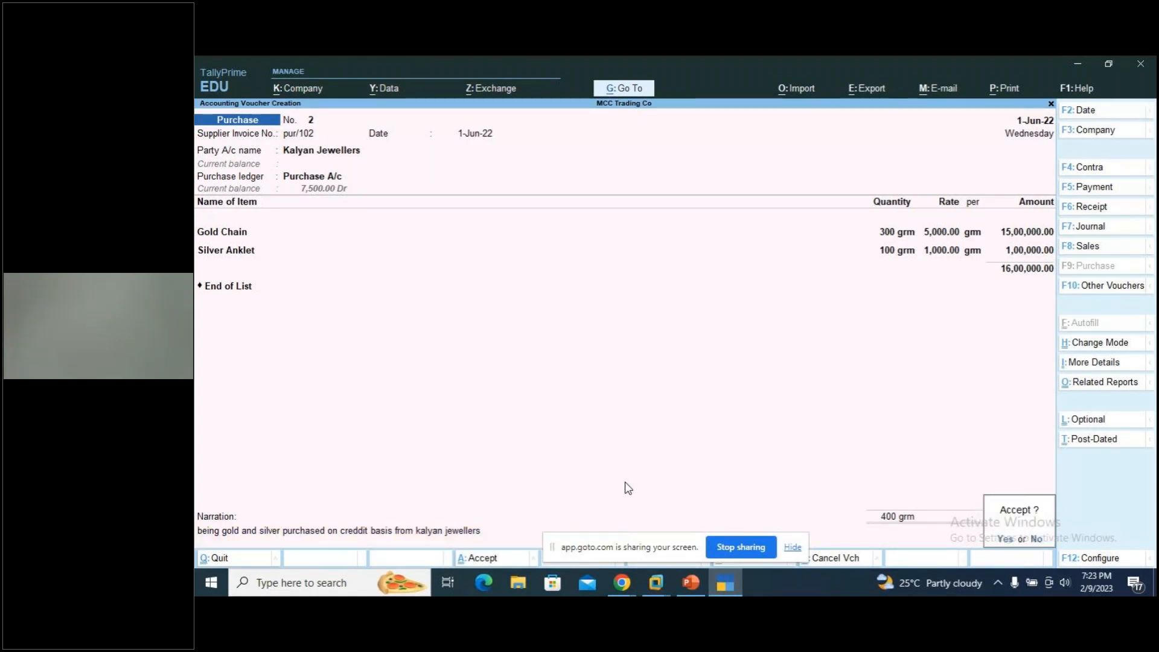
key(Return)
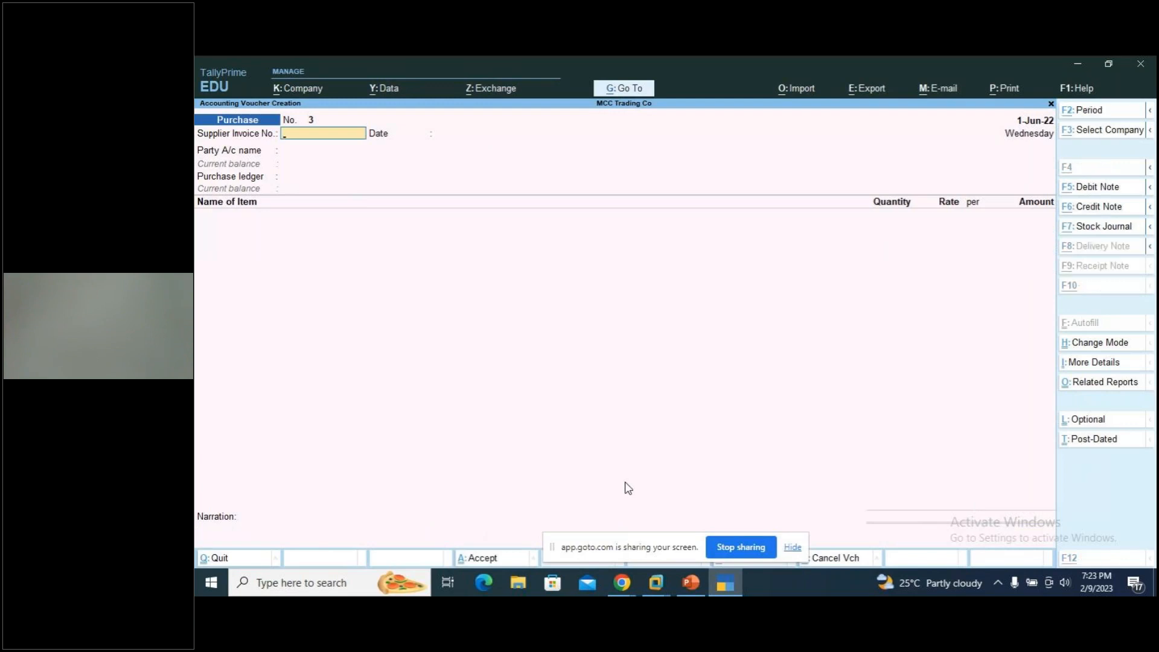
Check the stationery purchase on the PowerPoint slide and enter 1.7 as the new purchase voucher's date in TallyPrime.
key(alt+Tab)
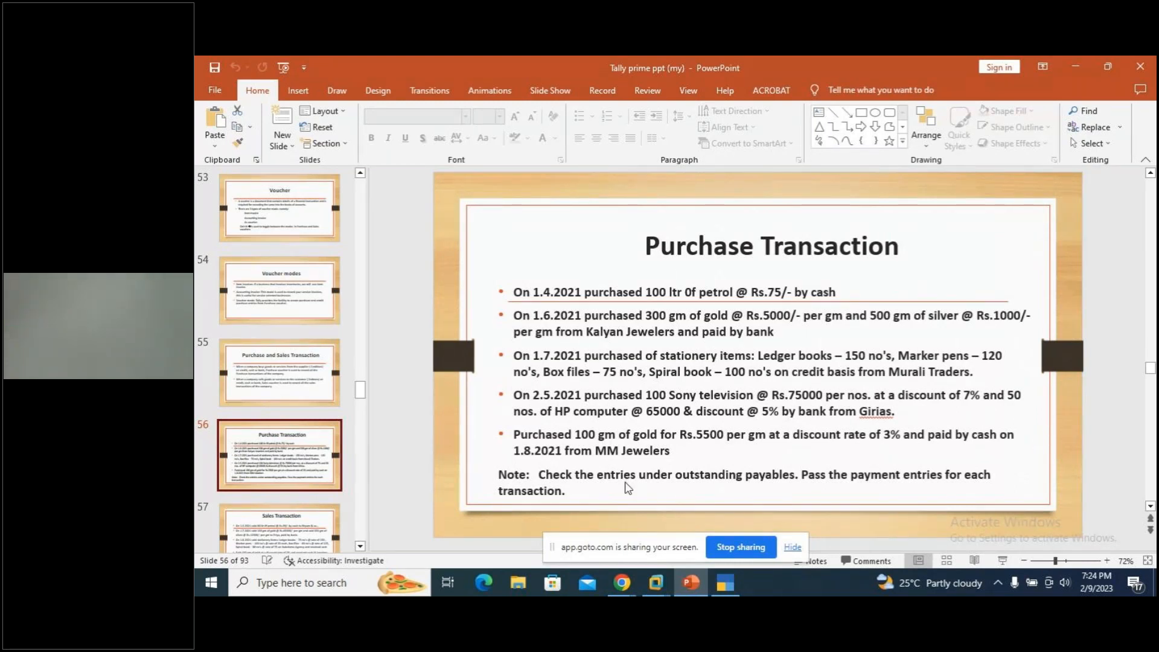
key(alt+Tab)
key(F2)
text(1.7)
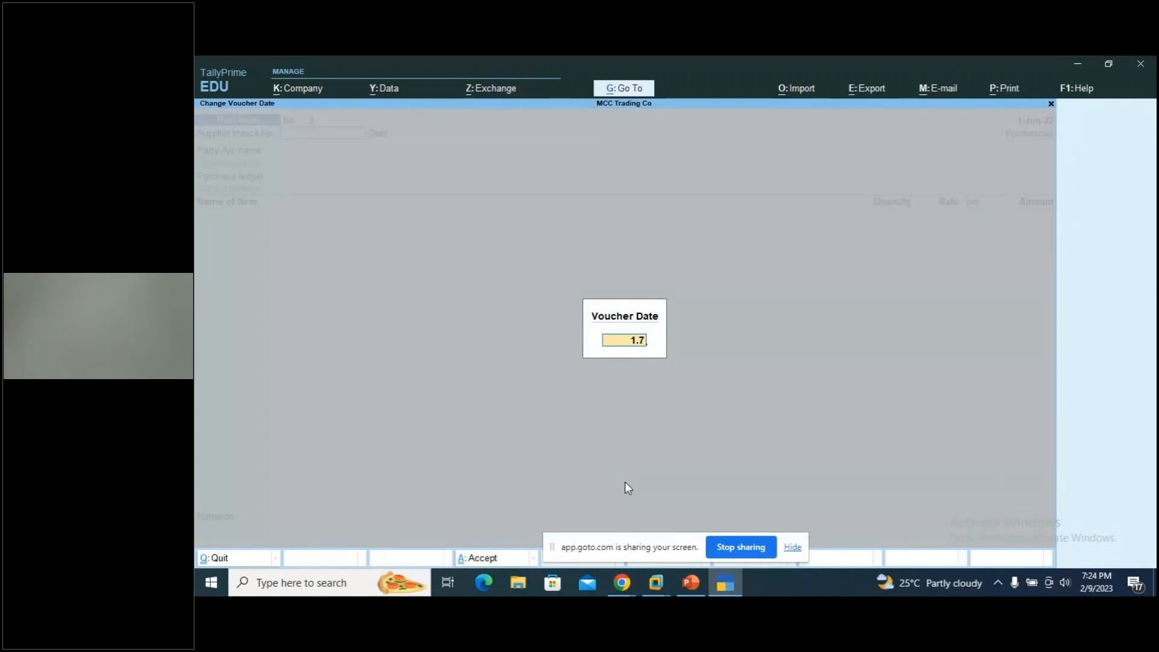
Set the purchase voucher date to 1.7 and enter supplier invoice number Pur/103, keeping 1-Jul-22 as the invoice date.
key(Return)
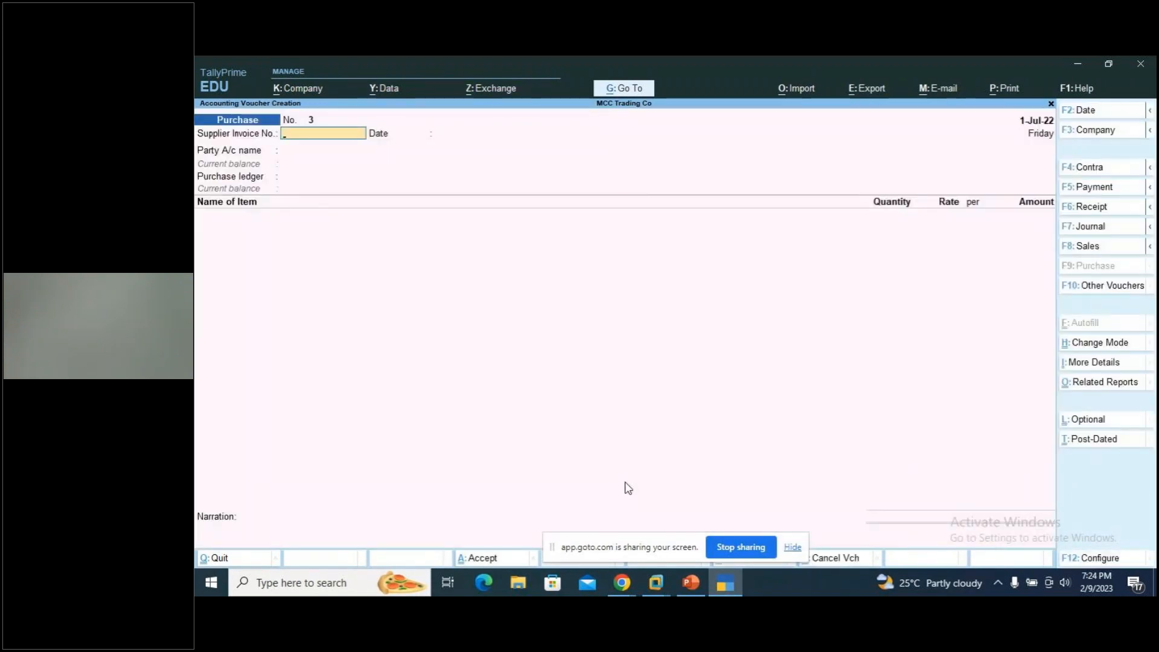
text(Pur/103)
key(Return)
key(Return)
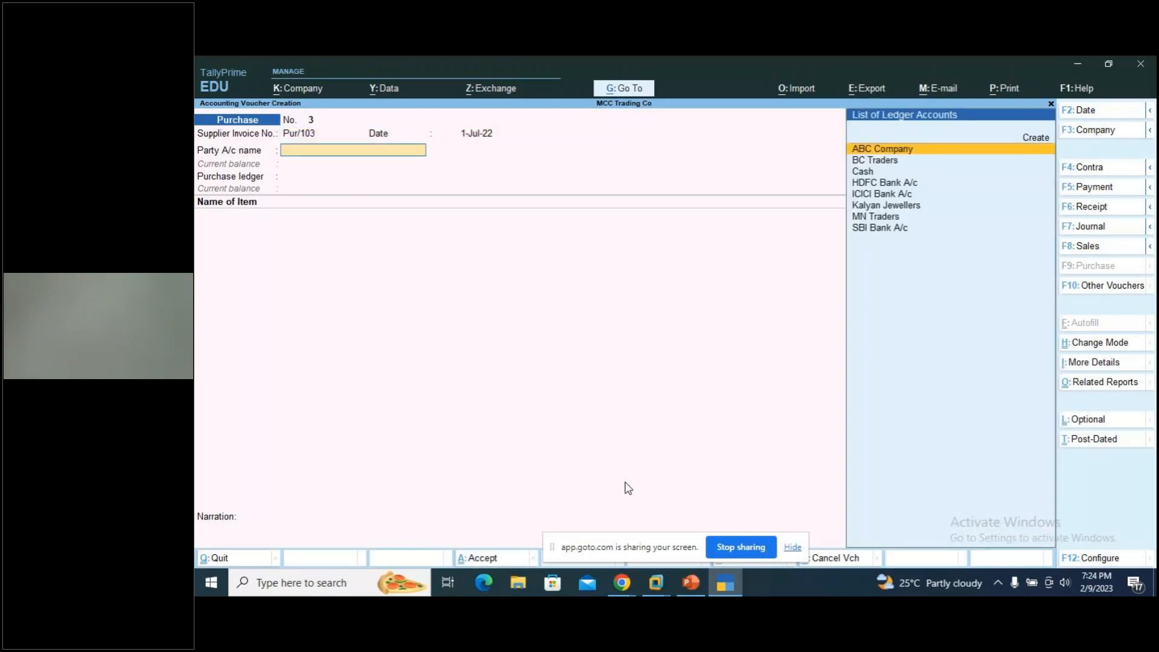
Create a party ledger named Murali Traders under Sundry Creditors and save it with the default bill-by-bill settings.
key(alt+c)
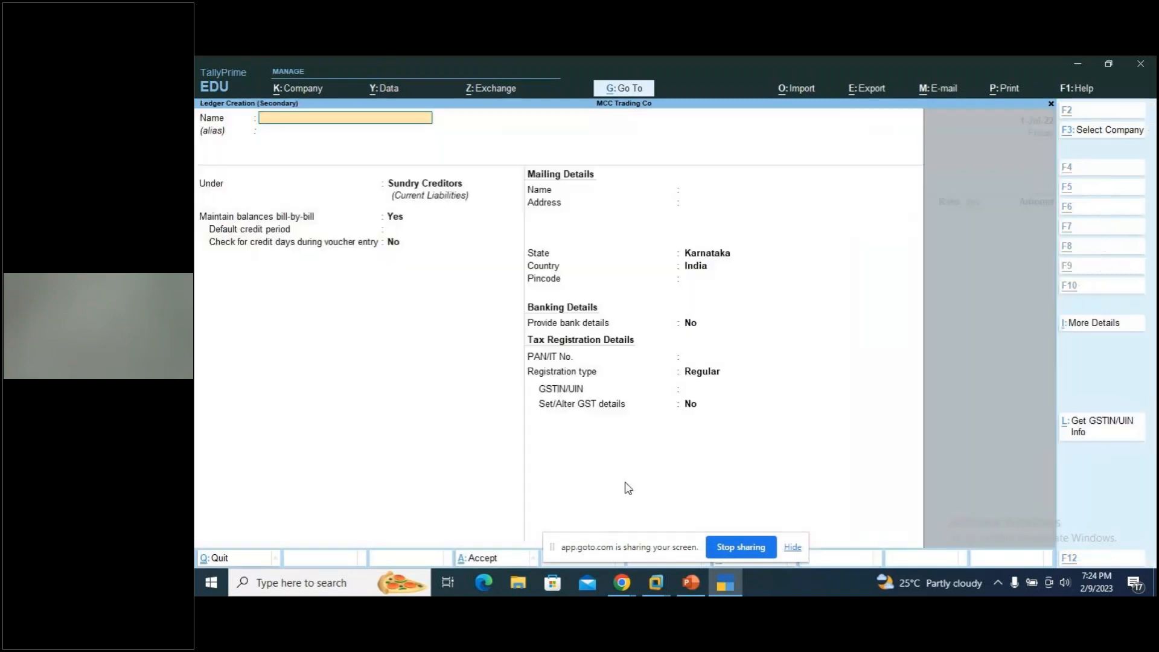
text(Murali Trad)
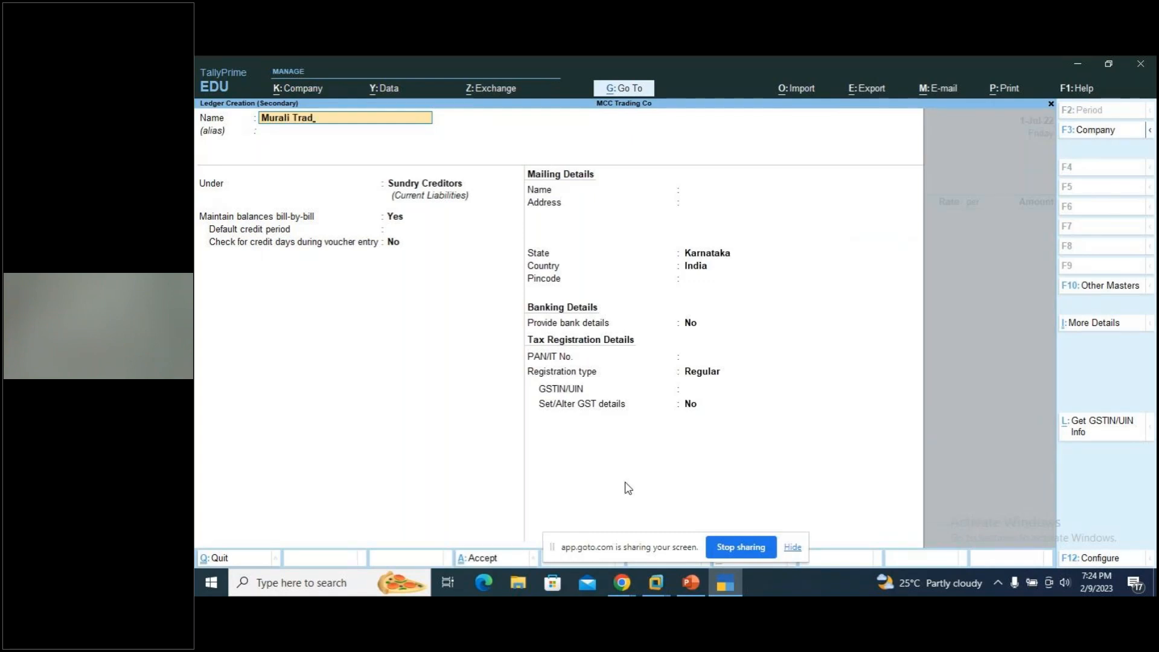
text(ers)
key(Return)
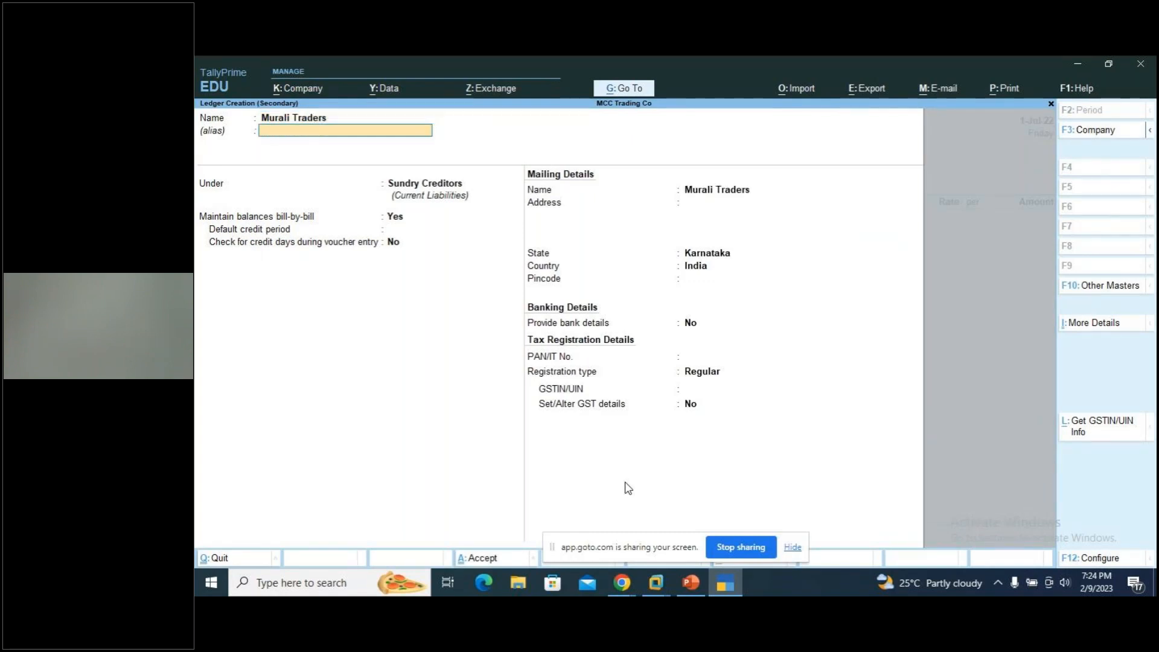
key(Return)
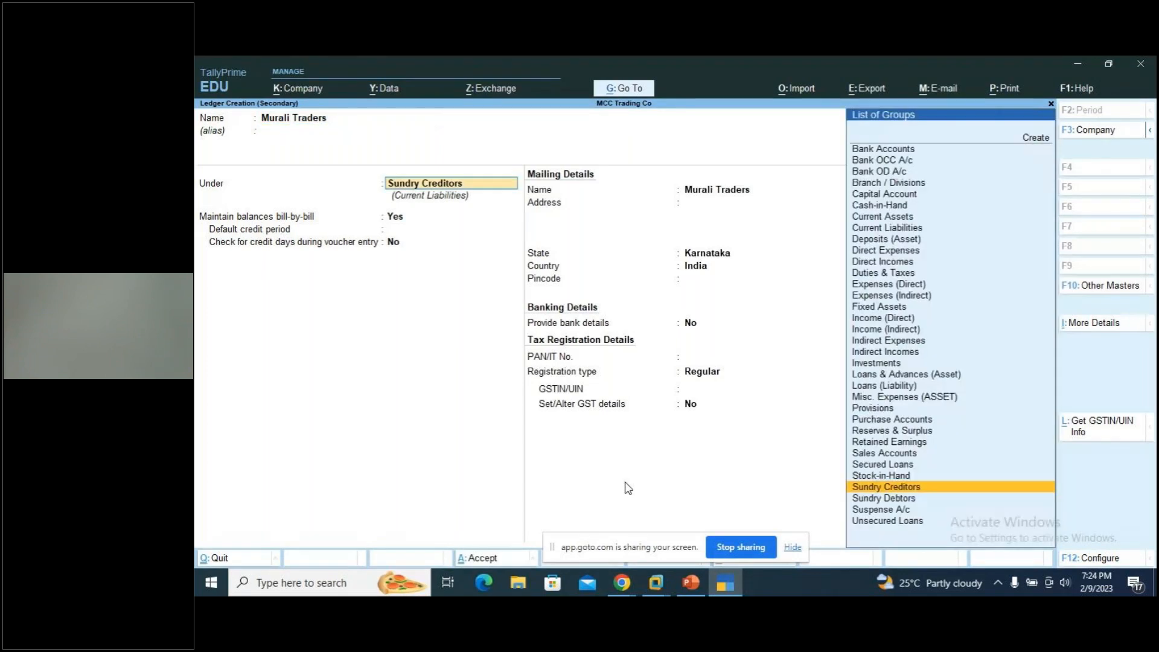
key(Return)
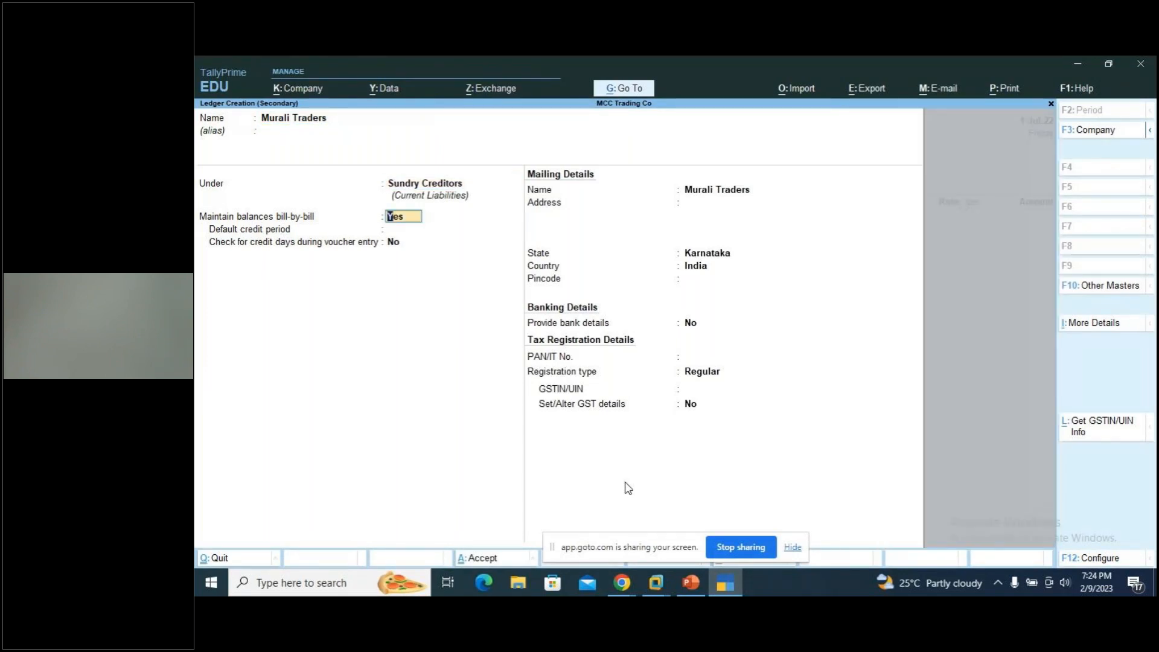
key(ctrl+a)
Accept the receipt and party details for Murali Traders and use Purchase A/c as the purchase ledger.
key(Return)
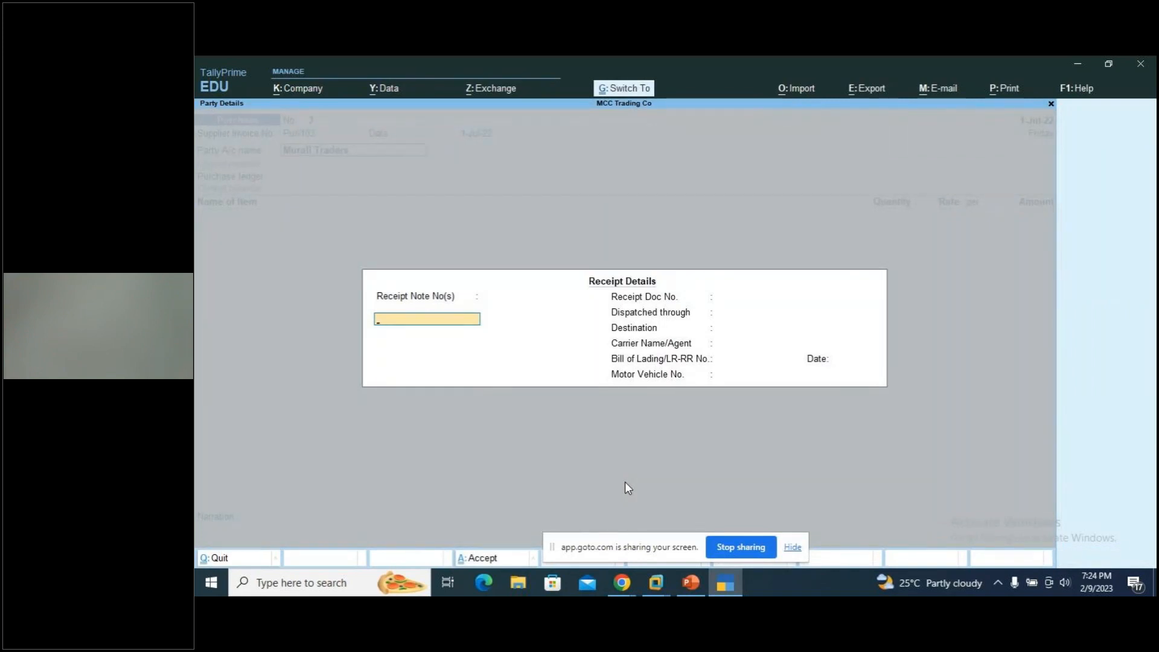
key(ctrl+a)
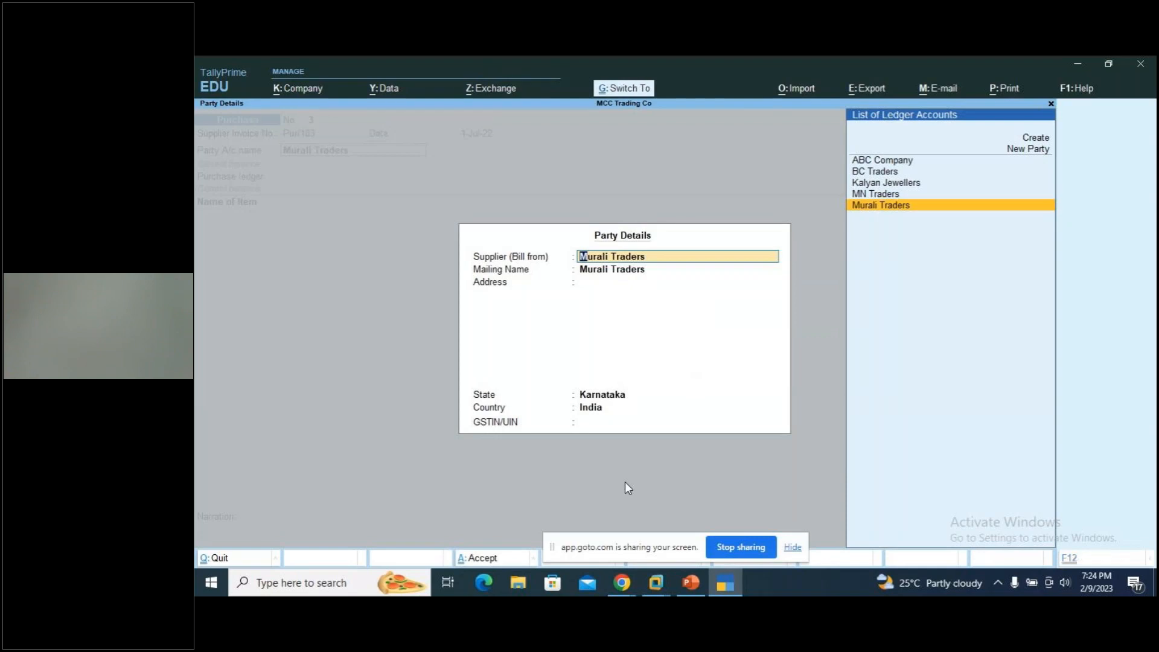
key(ctrl+a)
key(Return)
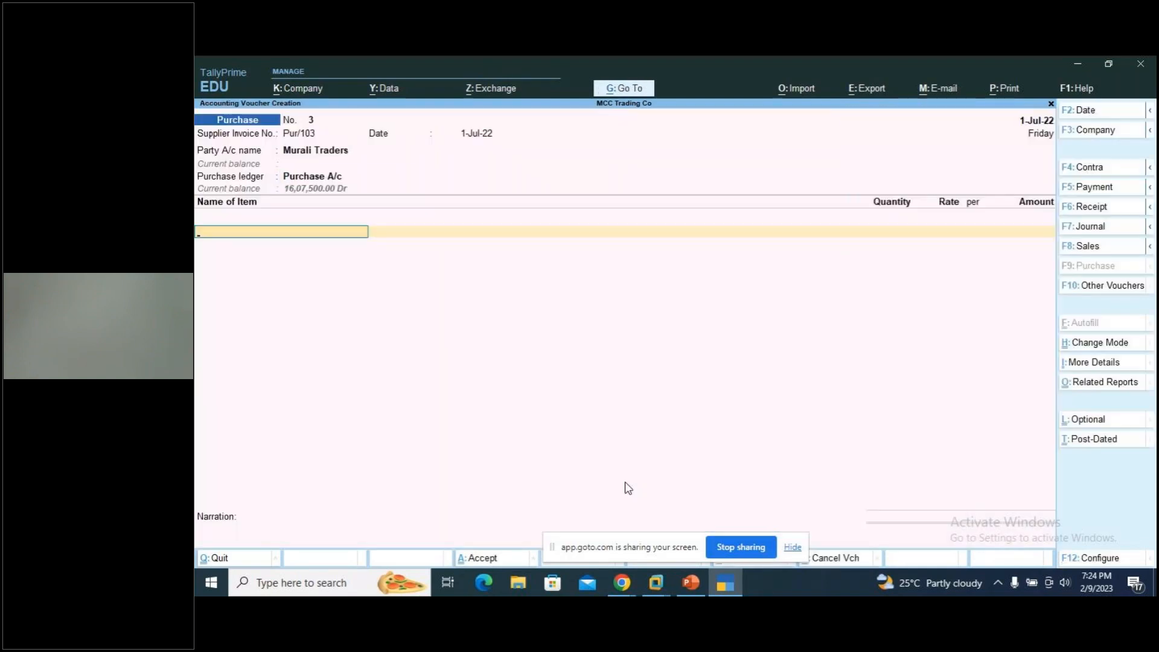
Check the stationery purchase on the PowerPoint slide, return to TallyPrime and begin a stock item named Ledger Books.
key(alt+Tab)
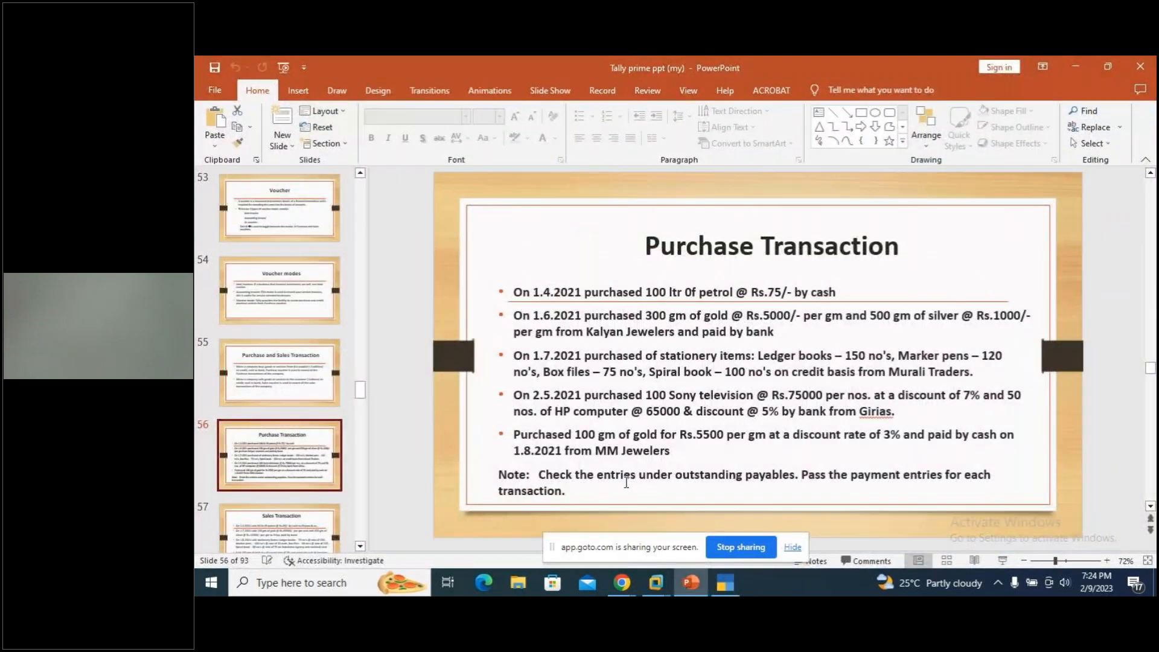
key(alt+Tab)
key(alt+c)
text(L)
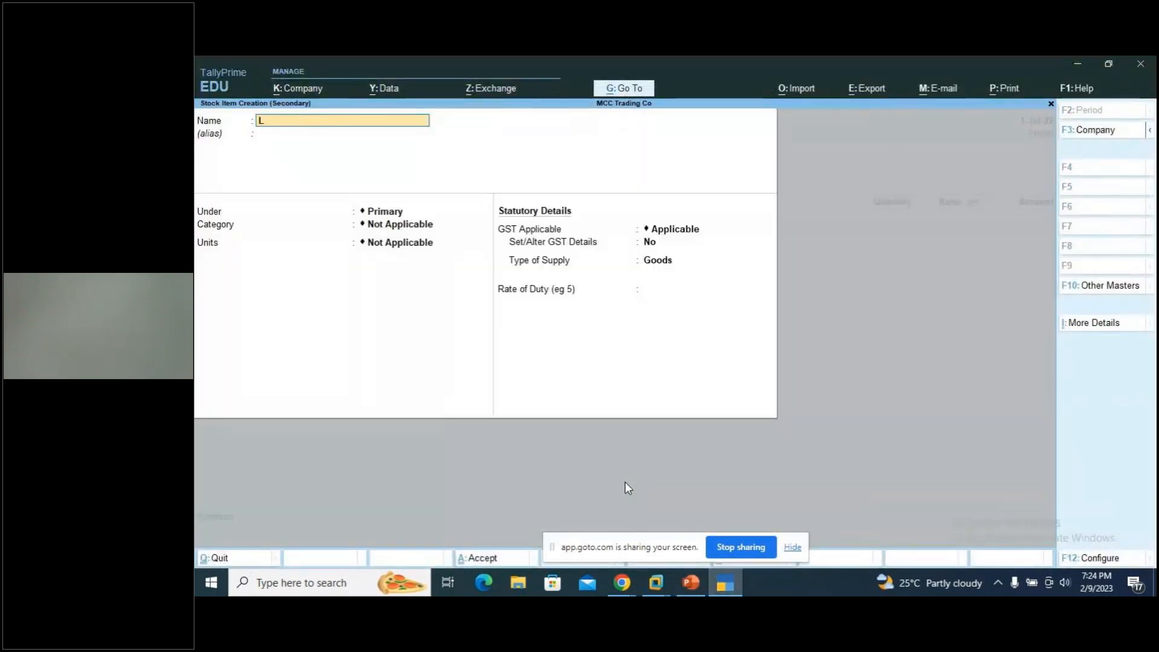
text(edger books)
key(Return)
key(Return)
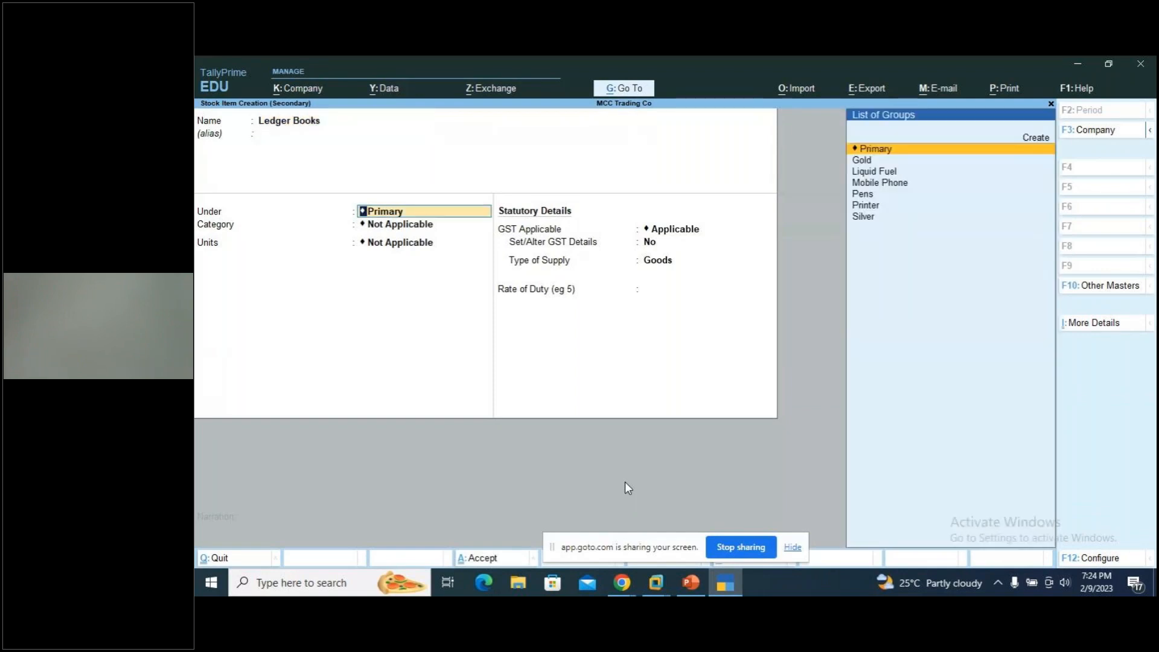
Create a stock group named Books under Primary with item quantities added, and assign Ledger Books to it.
key(alt+c)
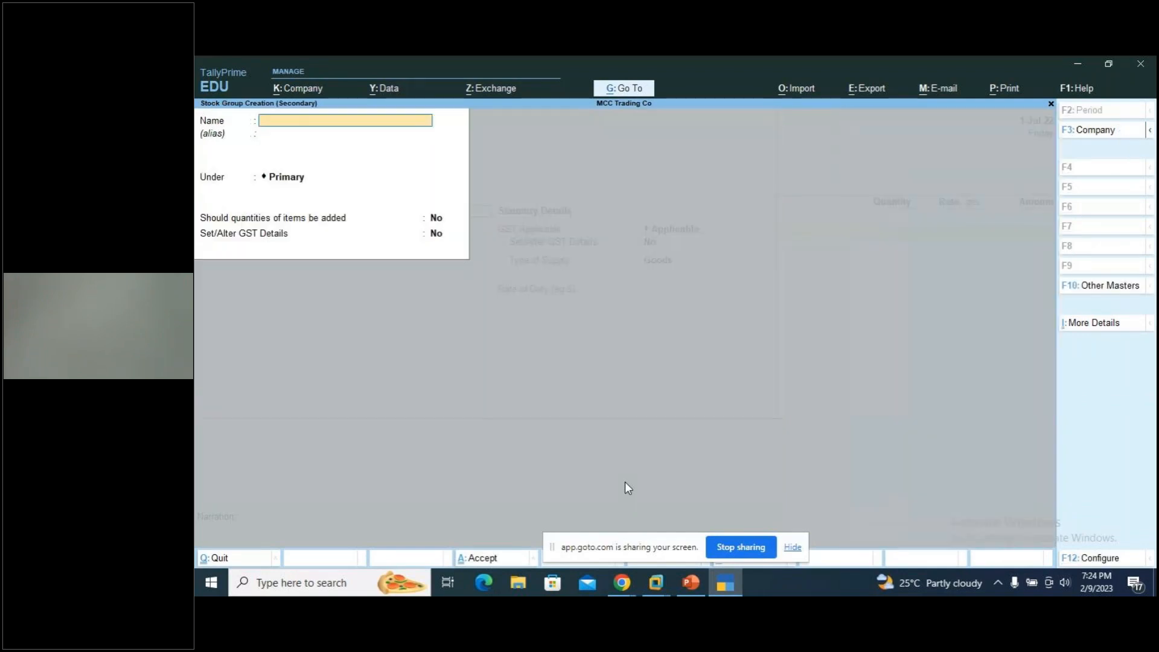
text(Books)
key(Return)
key(Return)
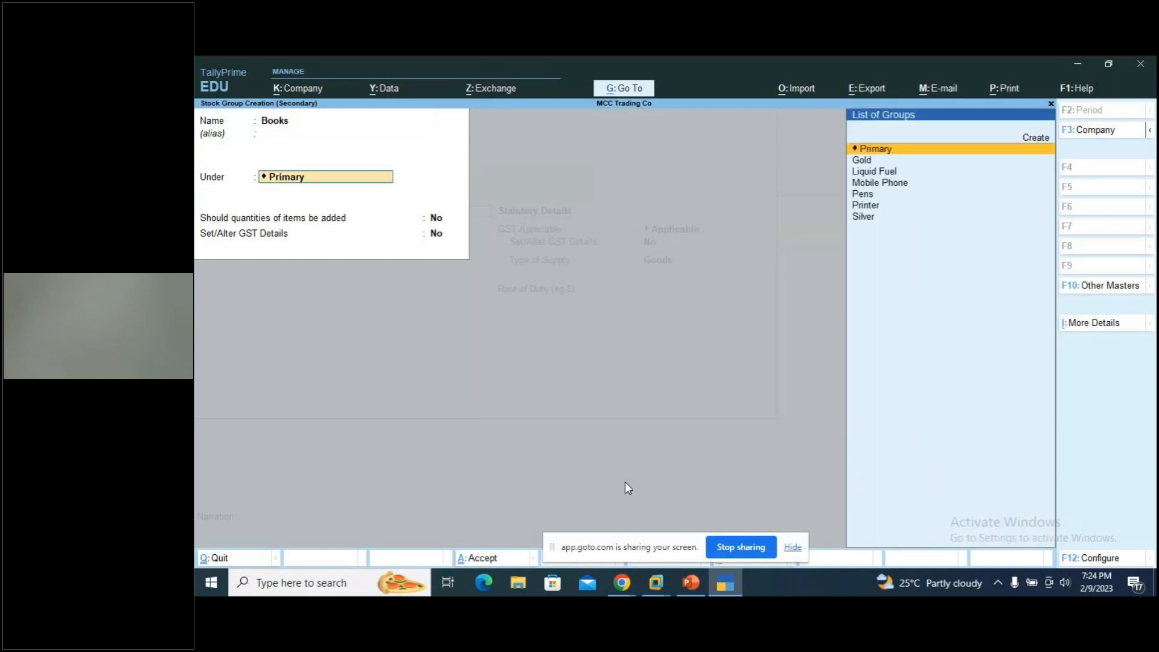
key(y)
key(Return)
key(Return)
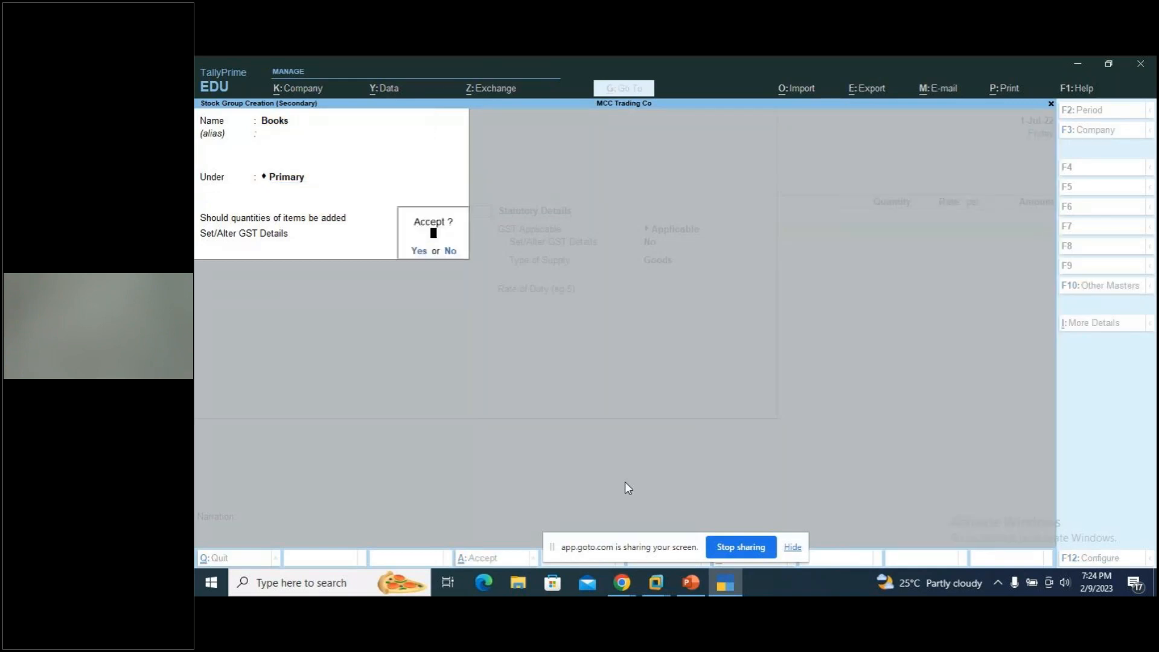
key(Return)
key(Return)
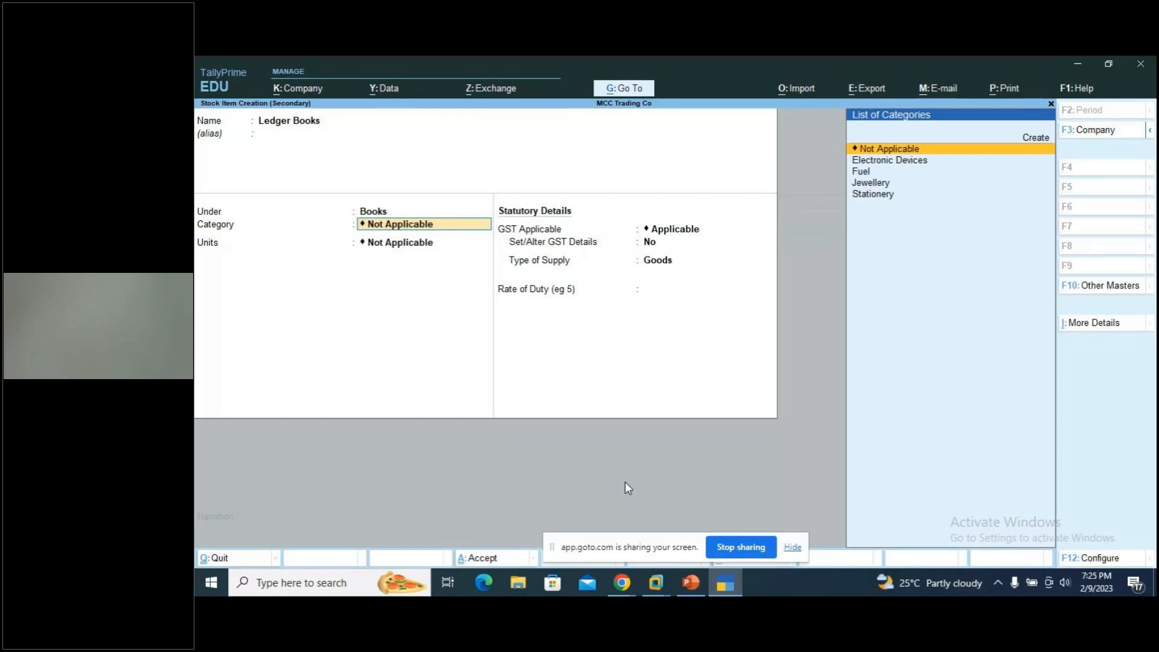
Give Ledger Books the Stationery category, unit no's and GST Not Applicable, and save the stock item.
key(Down)
key(Down)
key(Down)
key(Down)
key(Return)
key(Down)
key(Down)
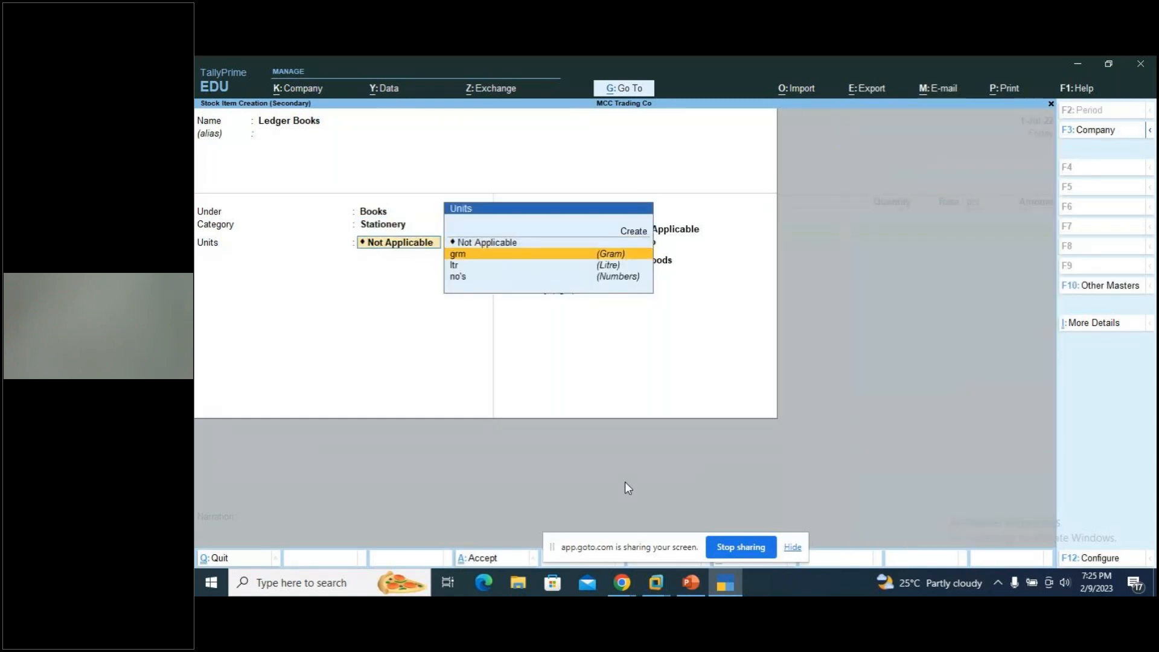
key(Down)
key(Return)
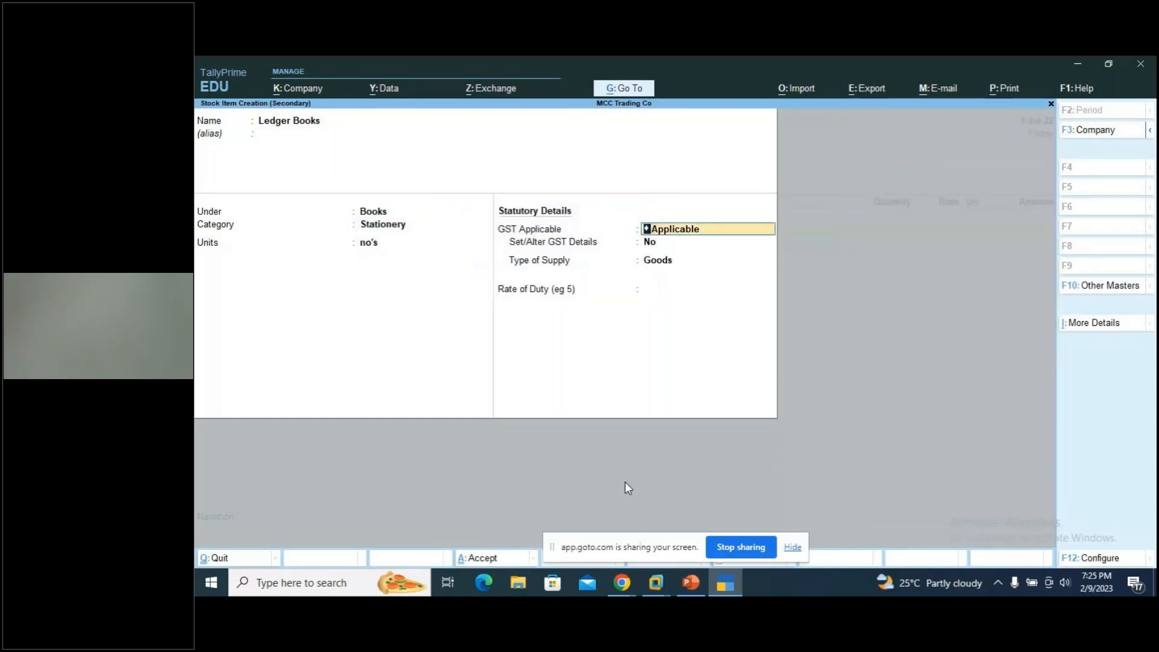
key(Down)
key(Return)
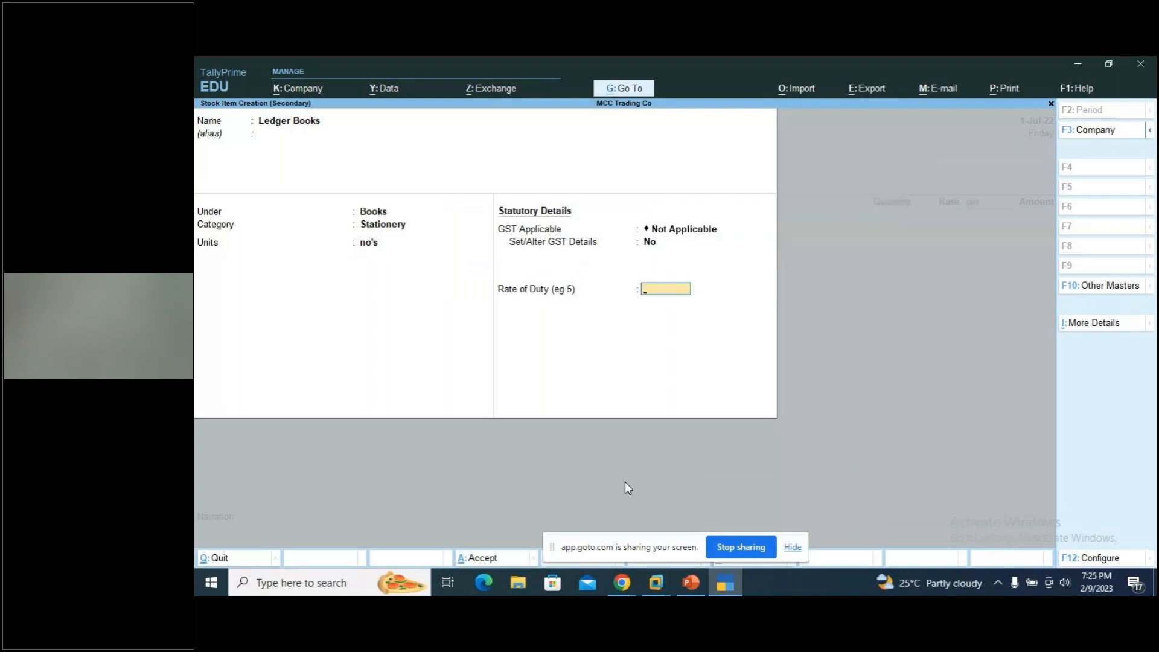
key(Return)
Enter a quantity of 150 no's at a rate of 125 for Ledger Books in the voucher.
text(150)
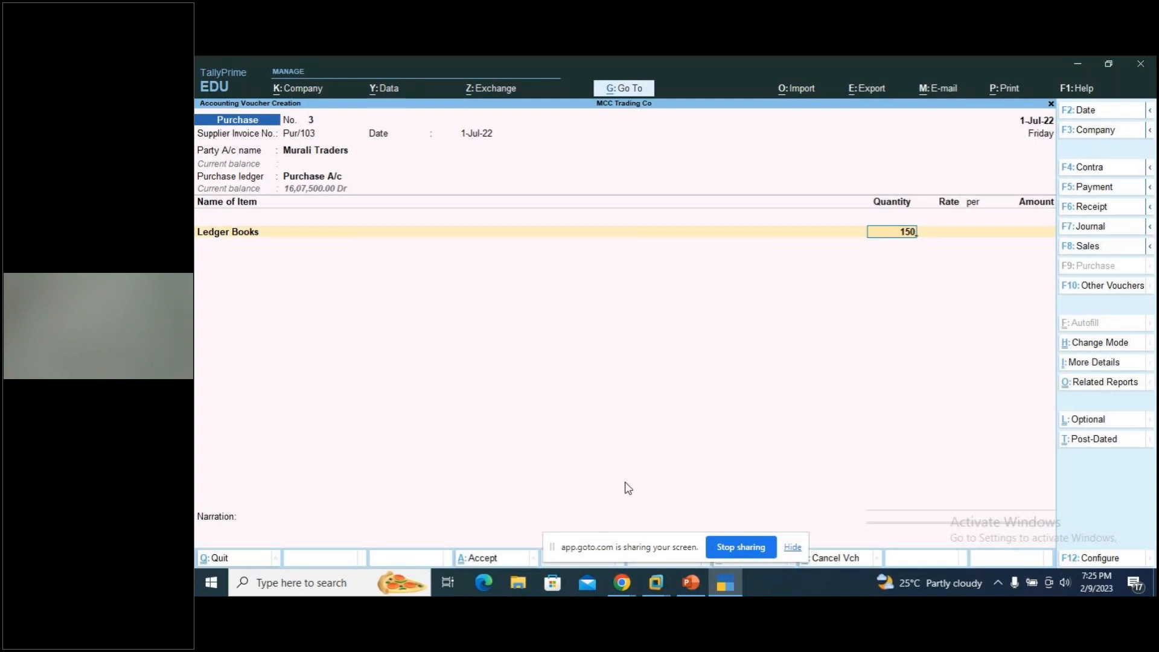
key(Return)
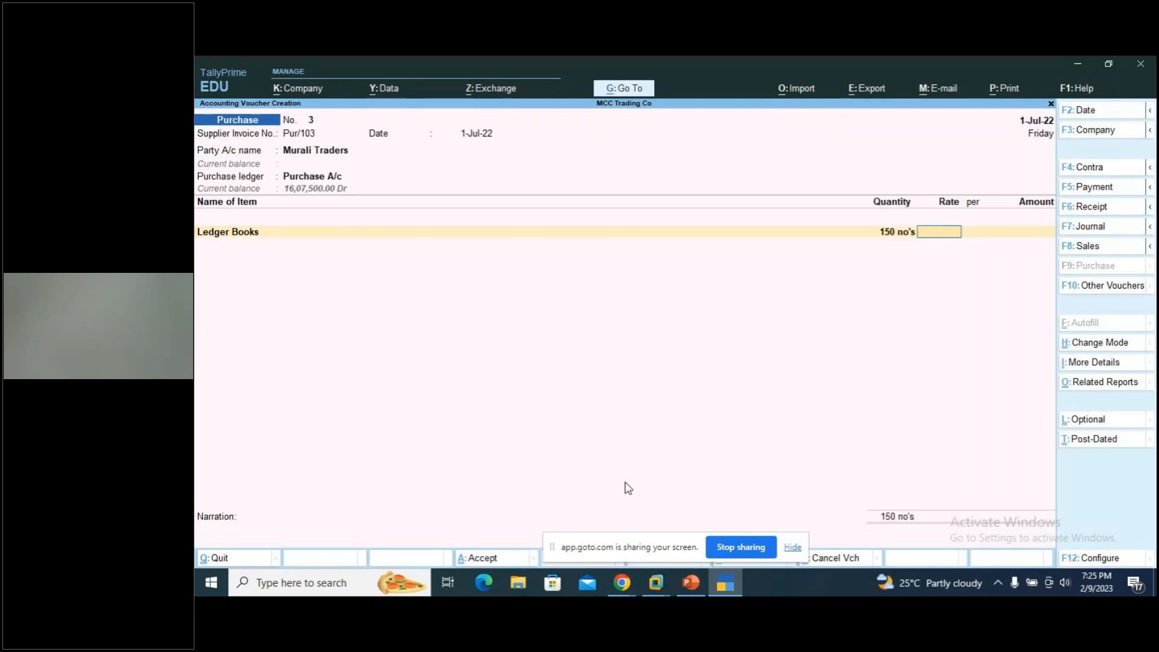
text(125)
key(Return)
key(Return)
key(Return)
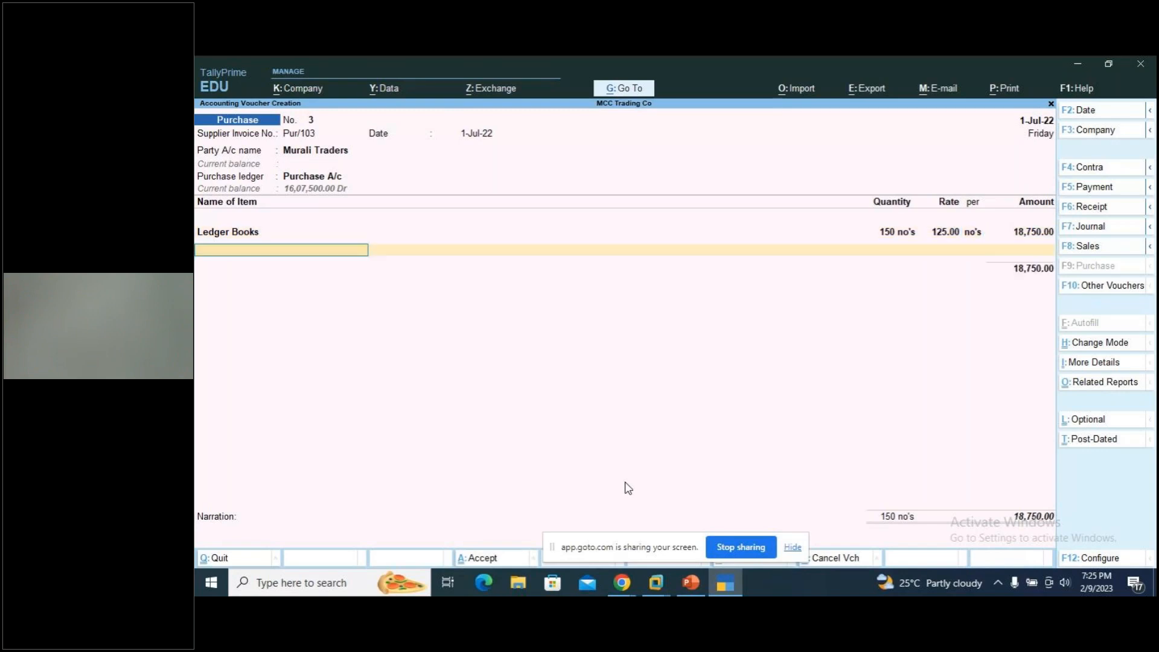
Look up the second item on the PowerPoint slide, return to TallyPrime and begin a stock item named Markers Pens.
key(alt+Tab)
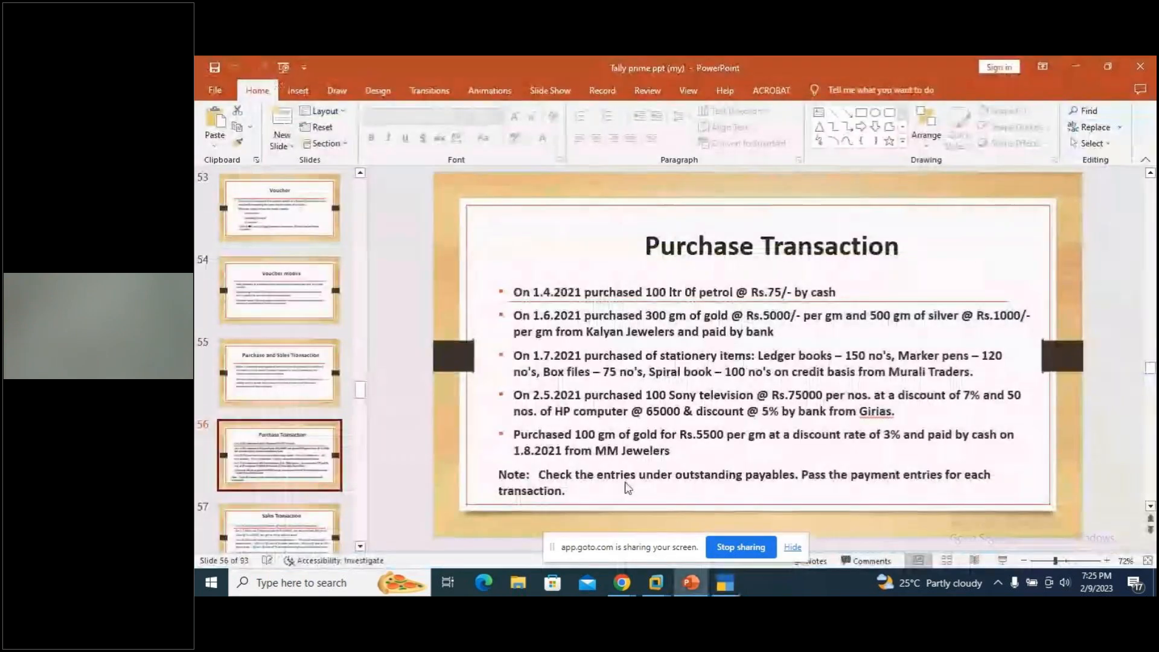
key(alt+Tab)
key(alt+c)
text(Ma)
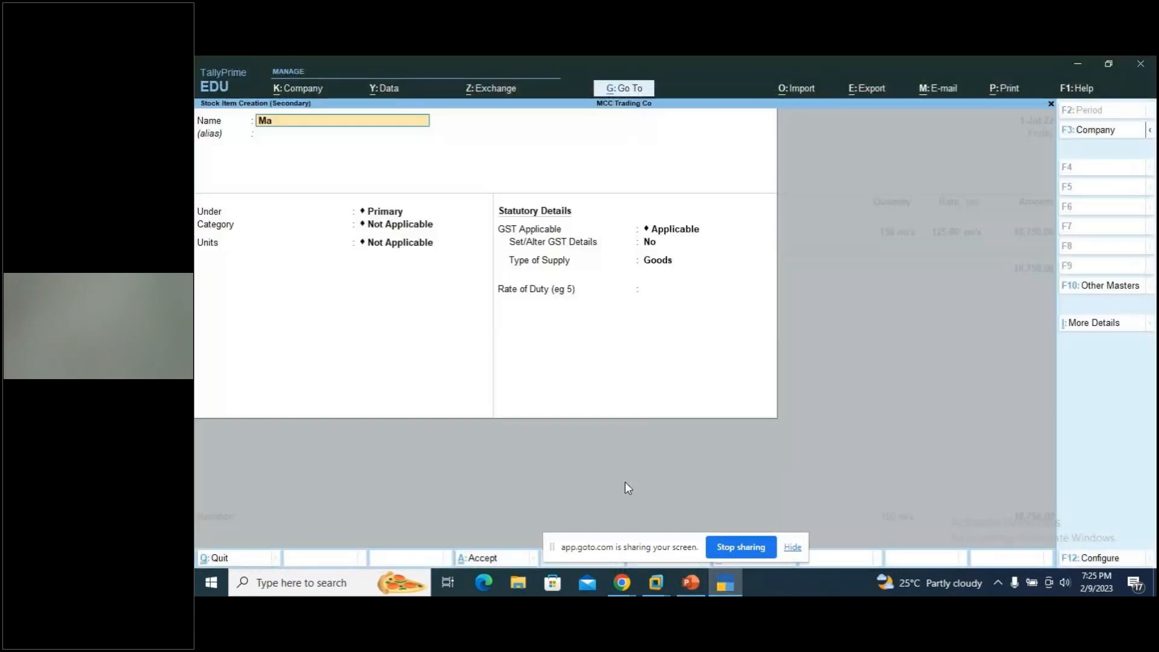
text(rkers Pens)
key(Return)
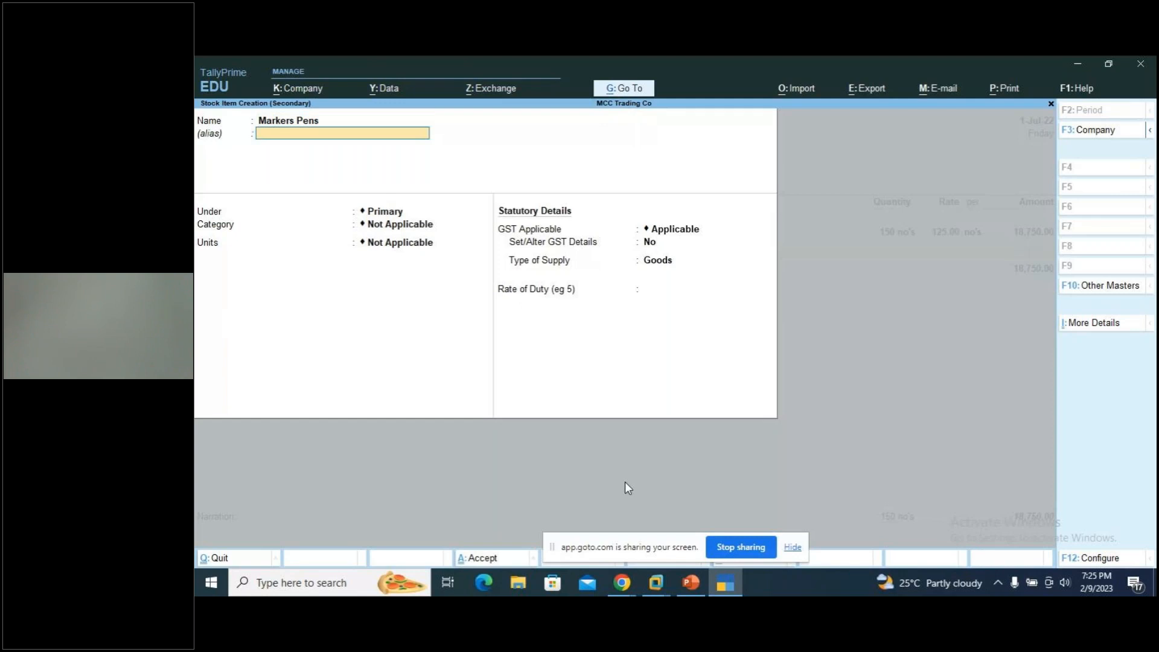
Place Markers Pens in the Pens group and Stationery category, set GST to Not Applicable, and save the item.
key(Down)
key(Down)
key(Down)
key(Down)
key(Down)
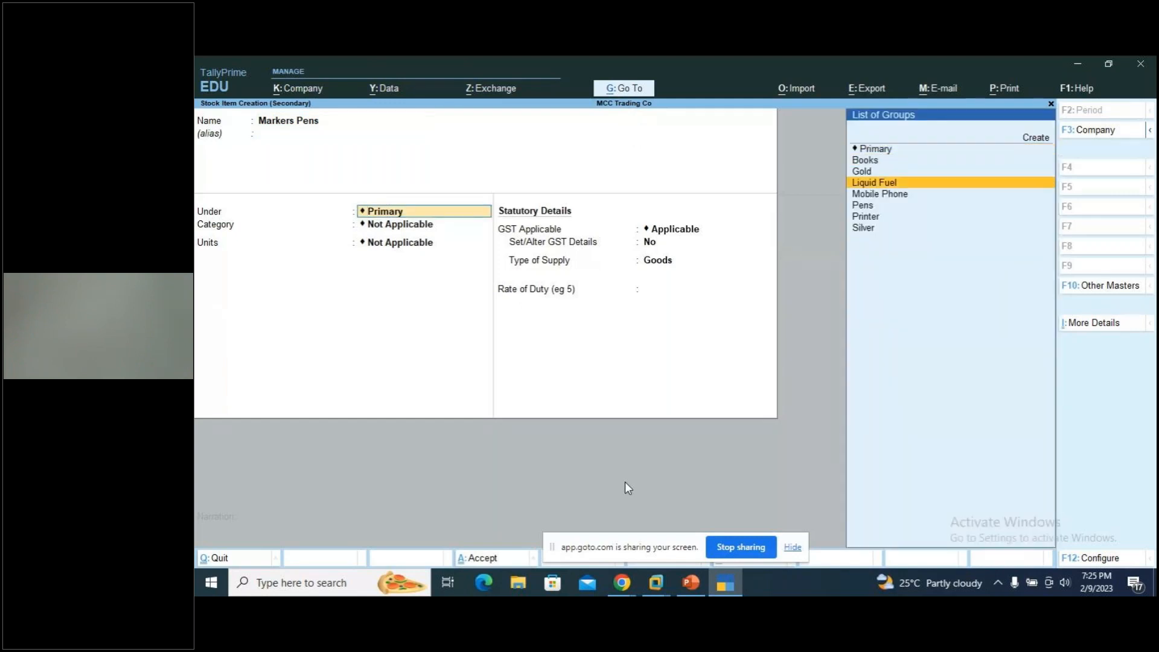
key(Return)
key(Down)
key(Down)
key(Down)
key(Down)
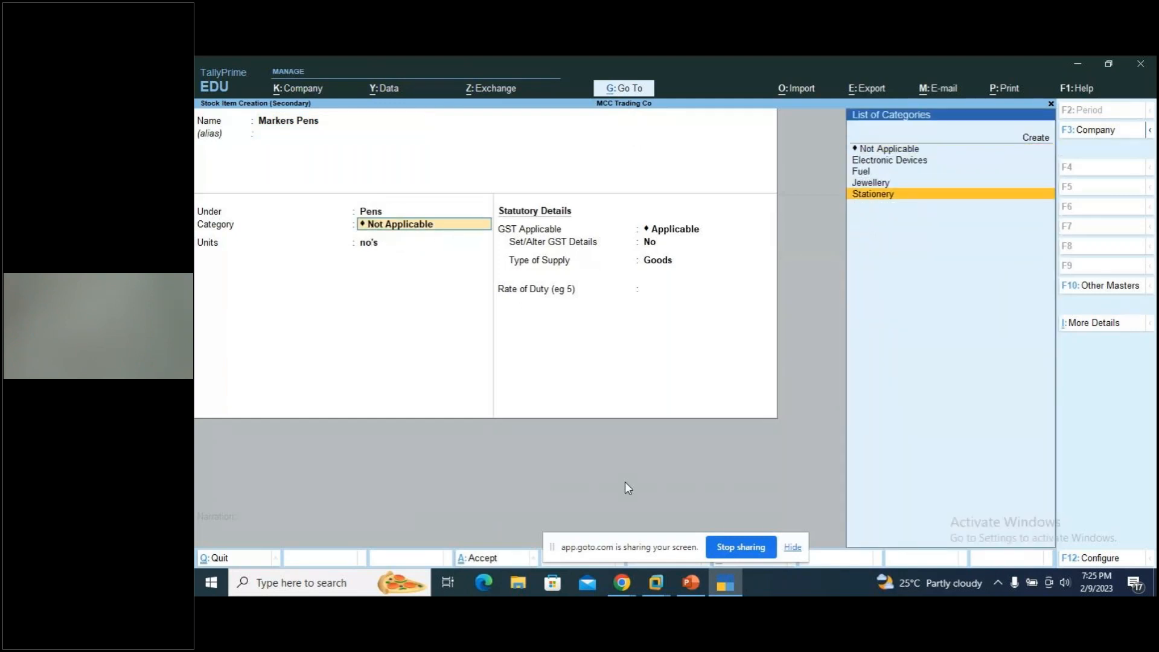
key(Return)
key(Return)
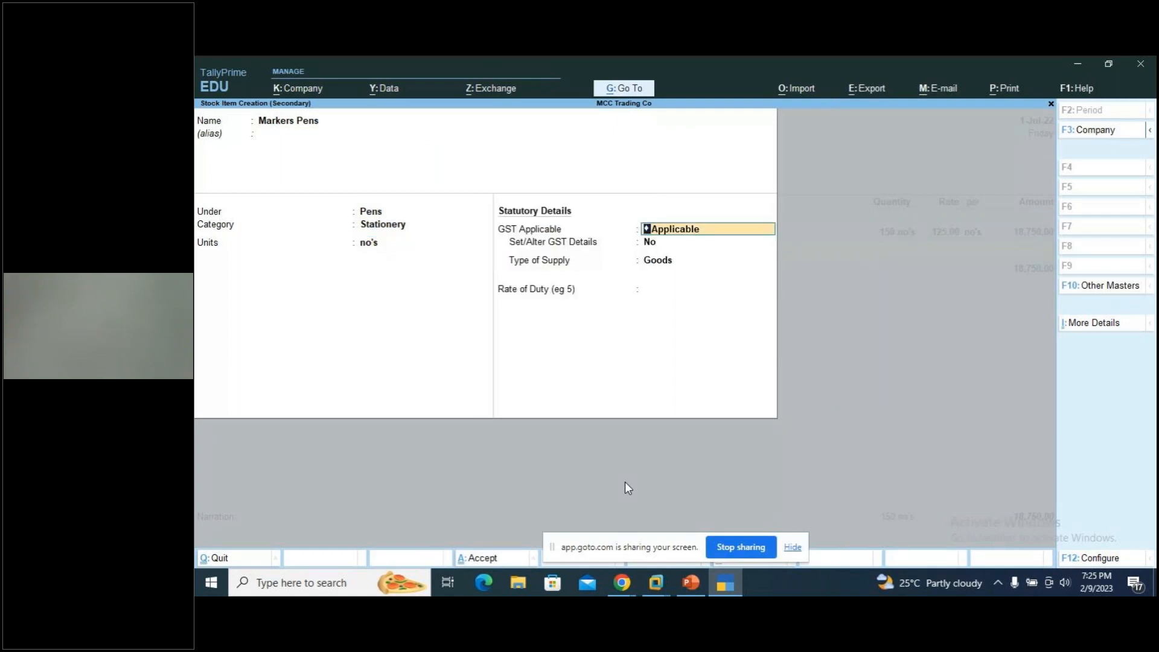
key(Return)
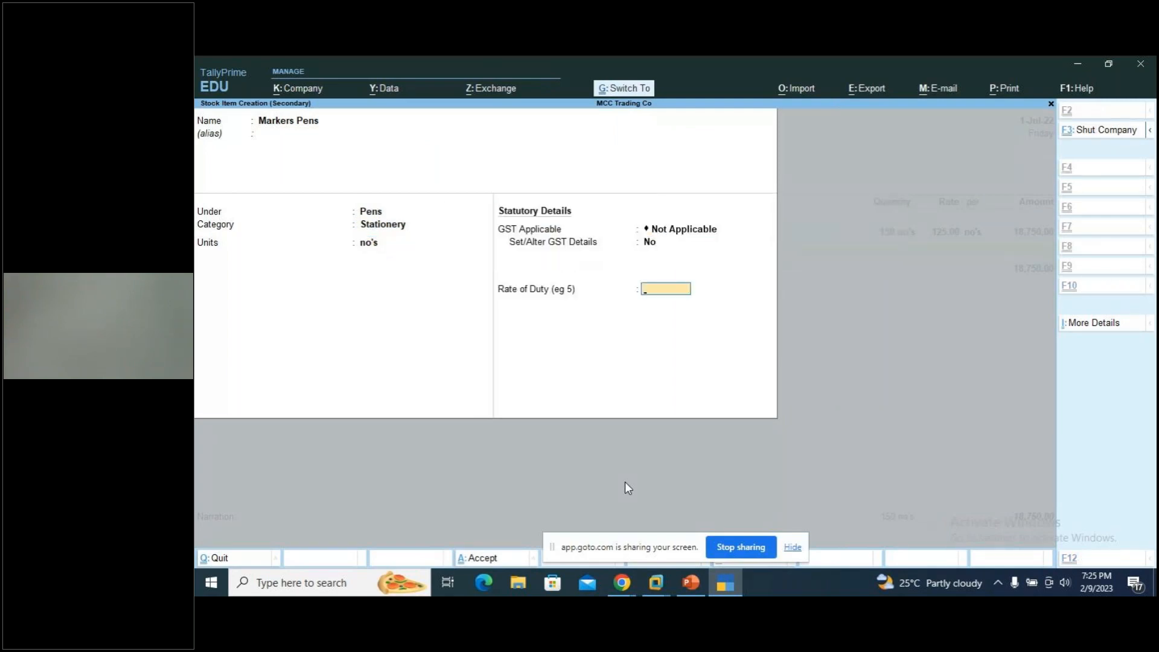
key(Return)
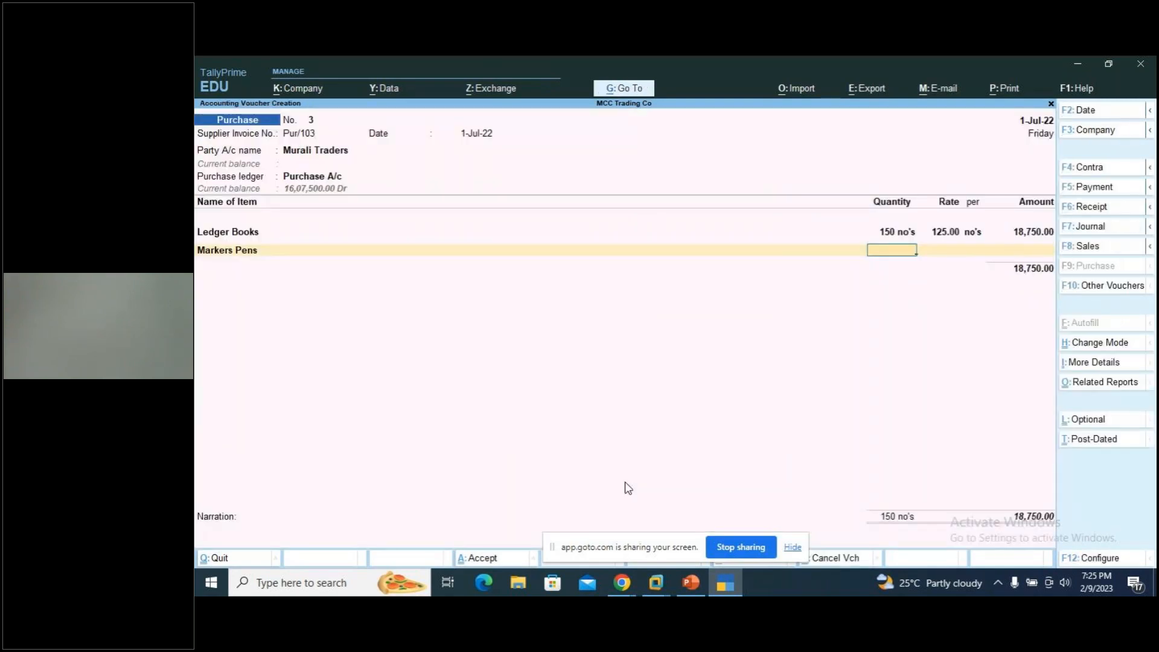
Check the slide's quantity and enter 120 no's at a rate of 25 for Markers Pens.
key(alt+Tab)
key(alt+Tab)
text(120)
key(Return)
text(25)
key(Return)
key(Return)
key(Return)
Look up the third item on the PowerPoint slide, return to TallyPrime and begin a stock item named Box Files.
key(alt+Tab)
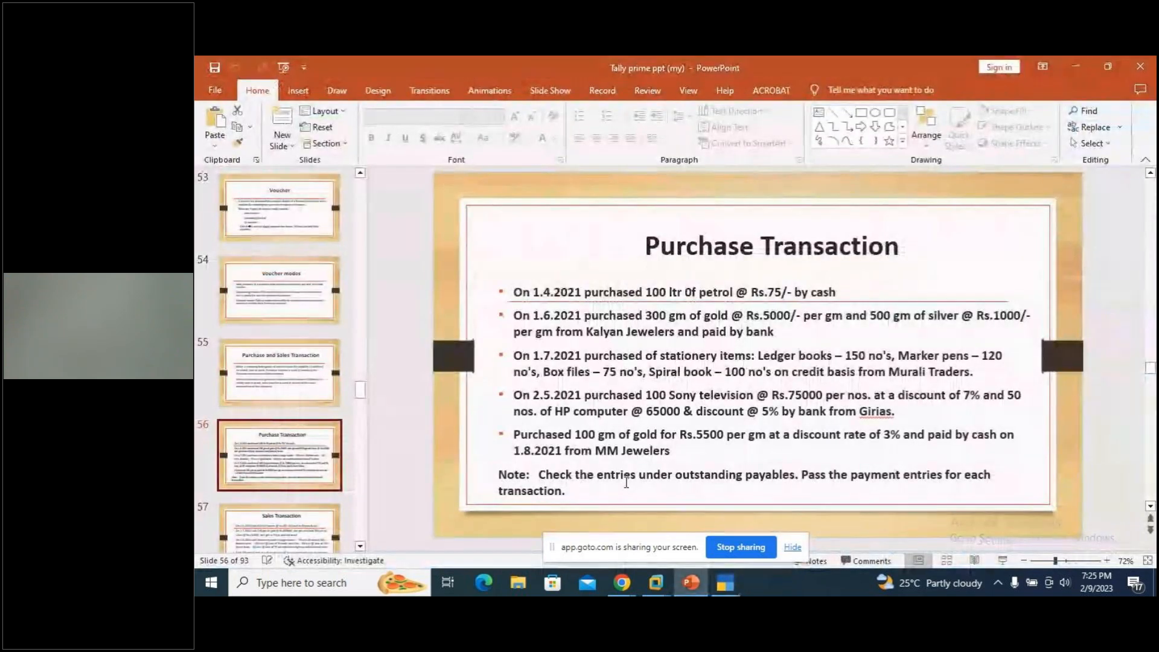
key(alt+Tab)
text(Box Files)
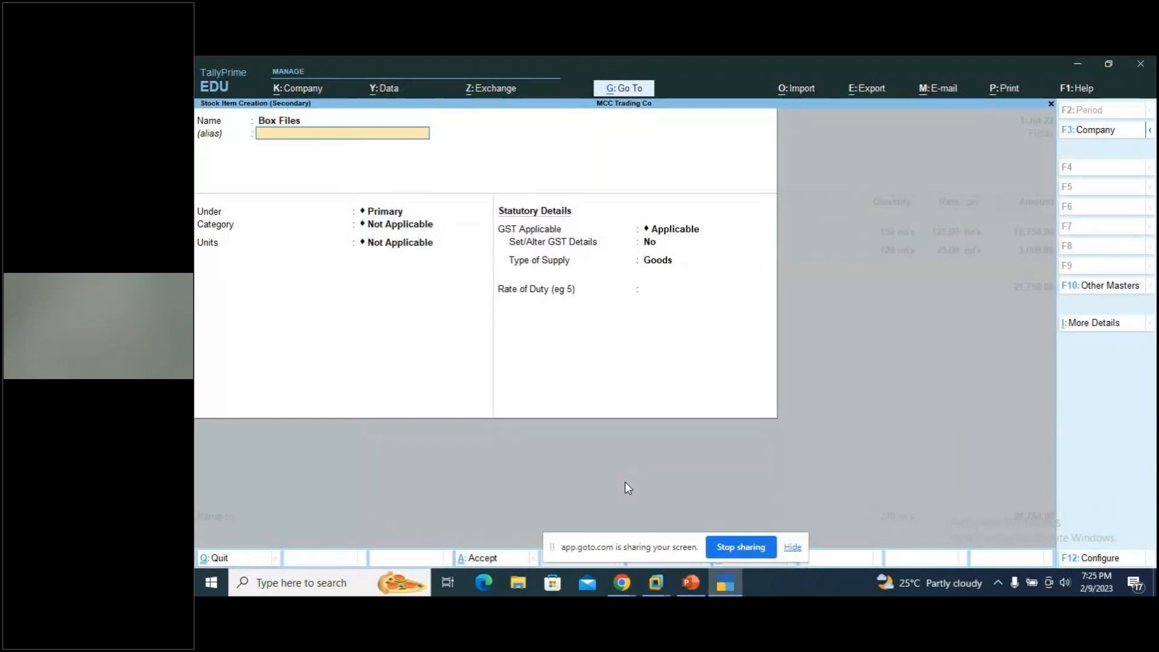
key(Return)
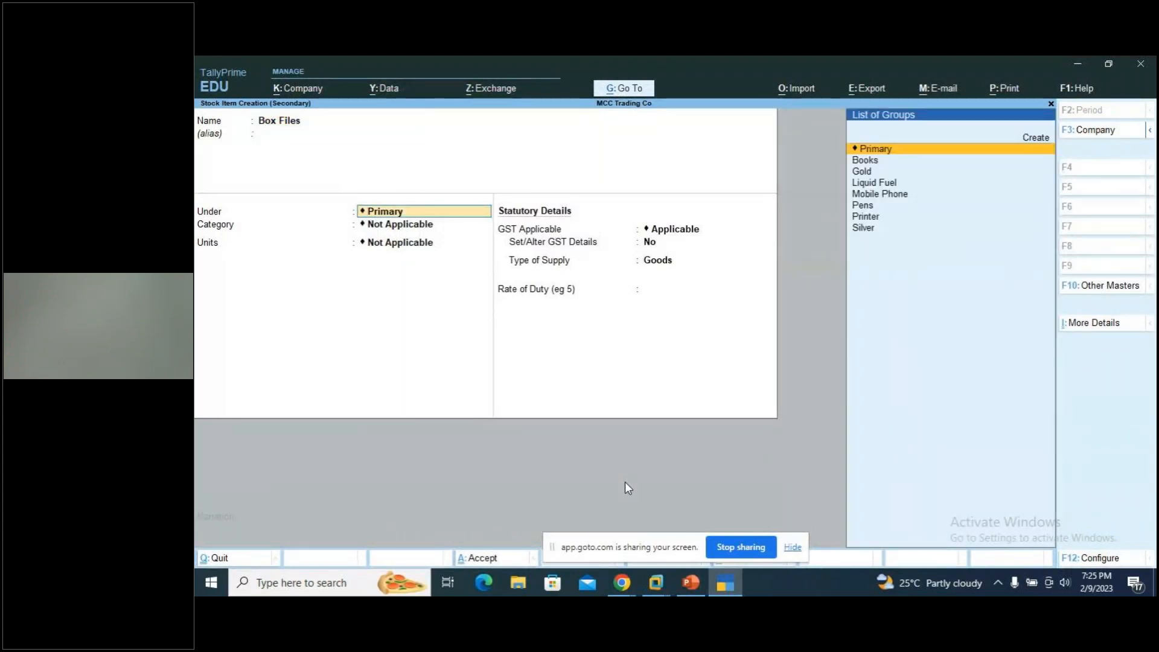
Create a stock group named Files under Primary for the Box Files item, with item quantities added.
key(alt+c)
text(Files)
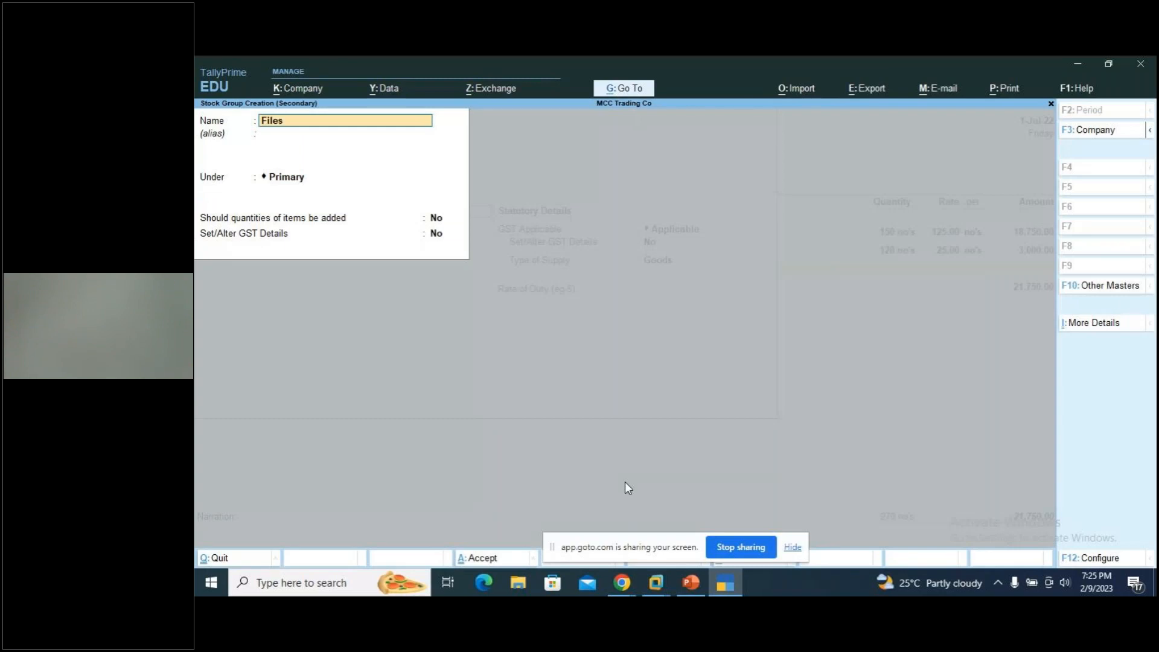
key(Return)
key(Return)
key(y)
key(Return)
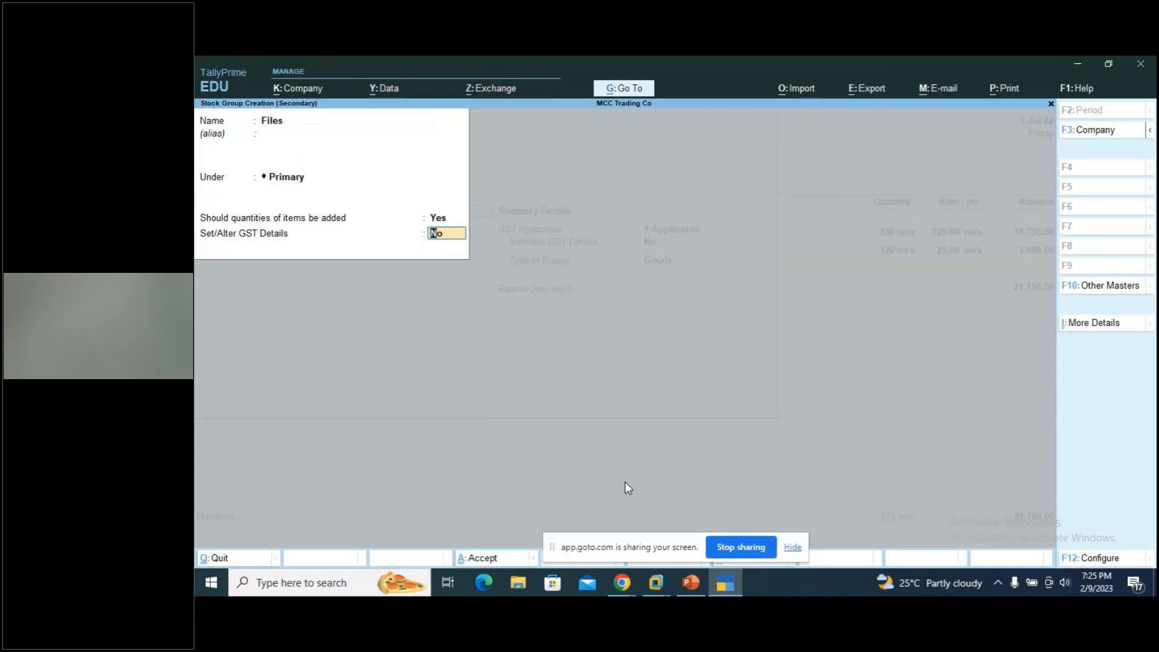
key(Return)
key(y)
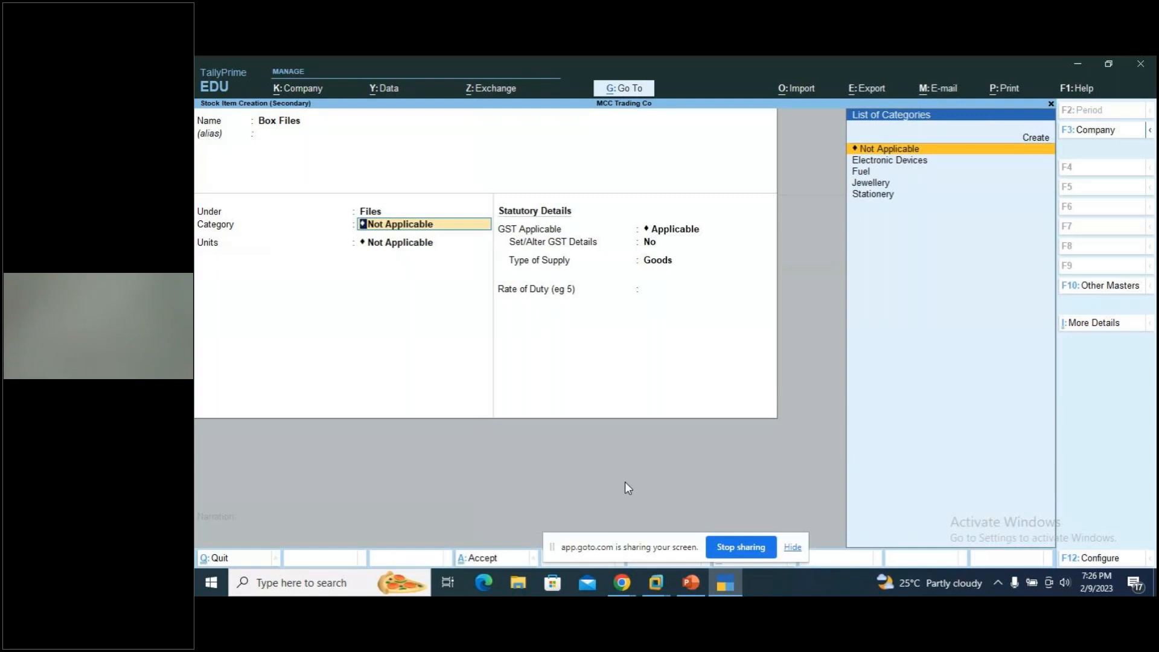
Assign Box Files to the Stationery category and set its unit to no's.
key(Down)
key(Down)
key(Down)
key(Down)
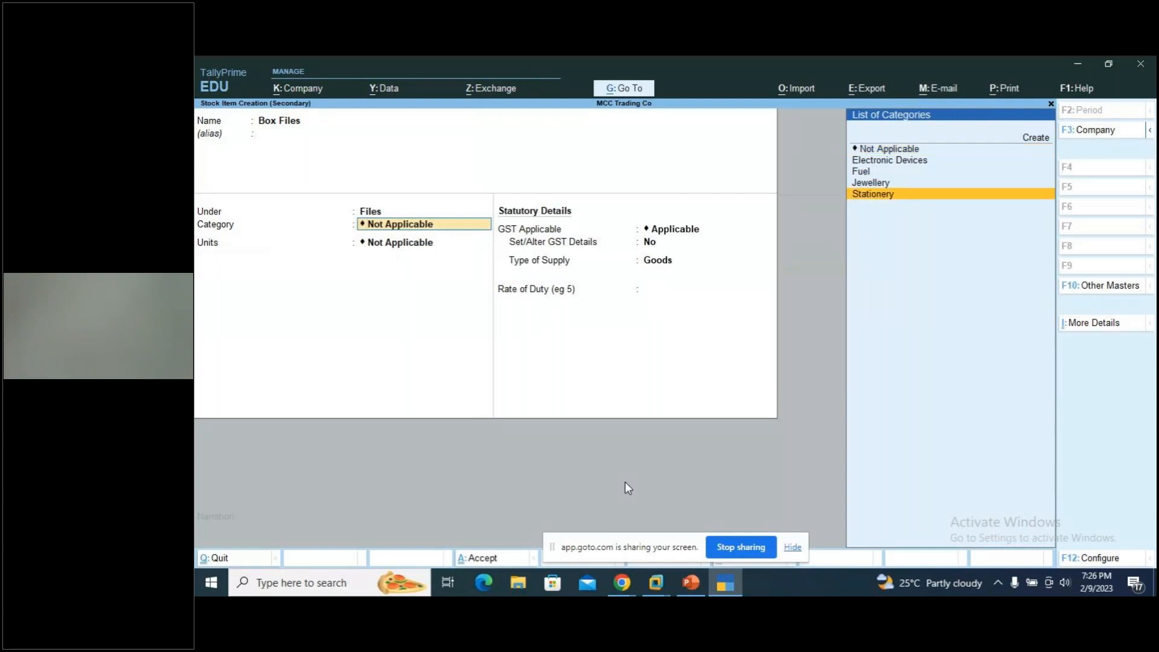
key(Return)
key(Down)
key(Down)
key(Down)
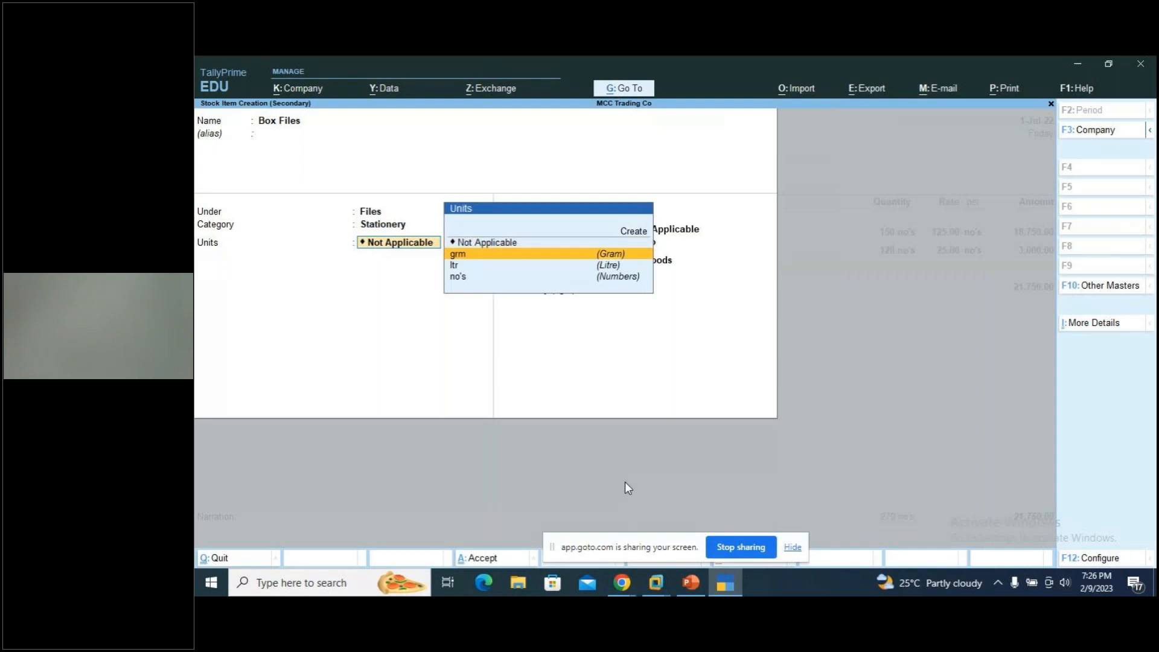
key(Return)
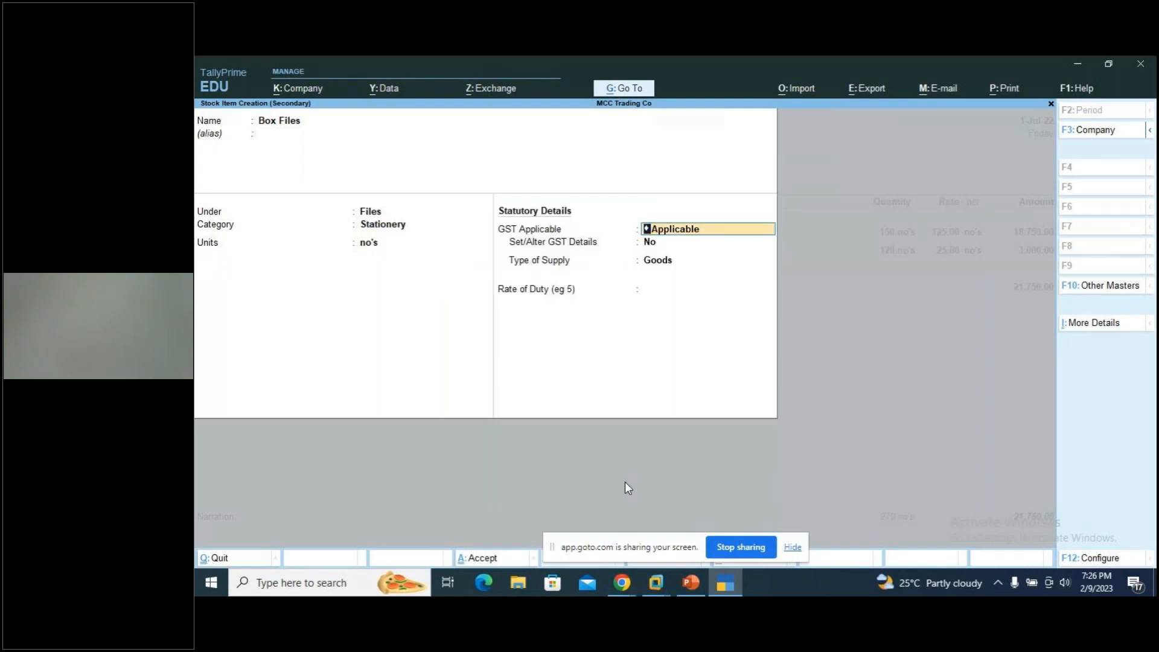
Set GST to Not Applicable for Box Files, leave the rate of duty blank and save the item.
key(BackSpace)
key(Down)
key(Return)
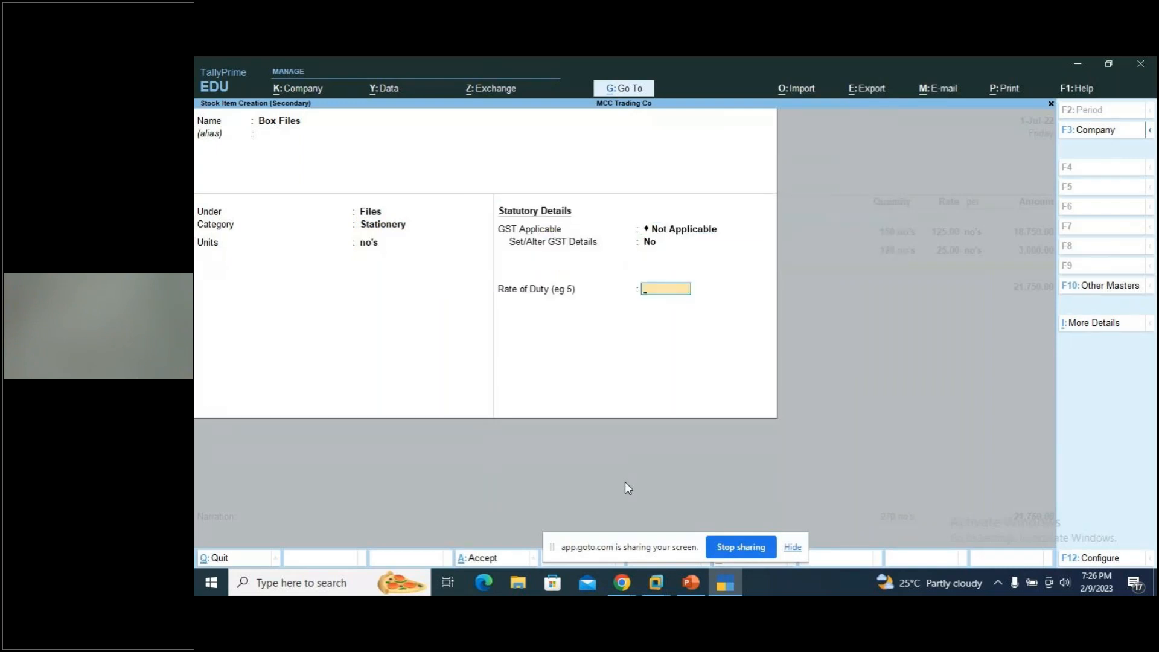
key(Return)
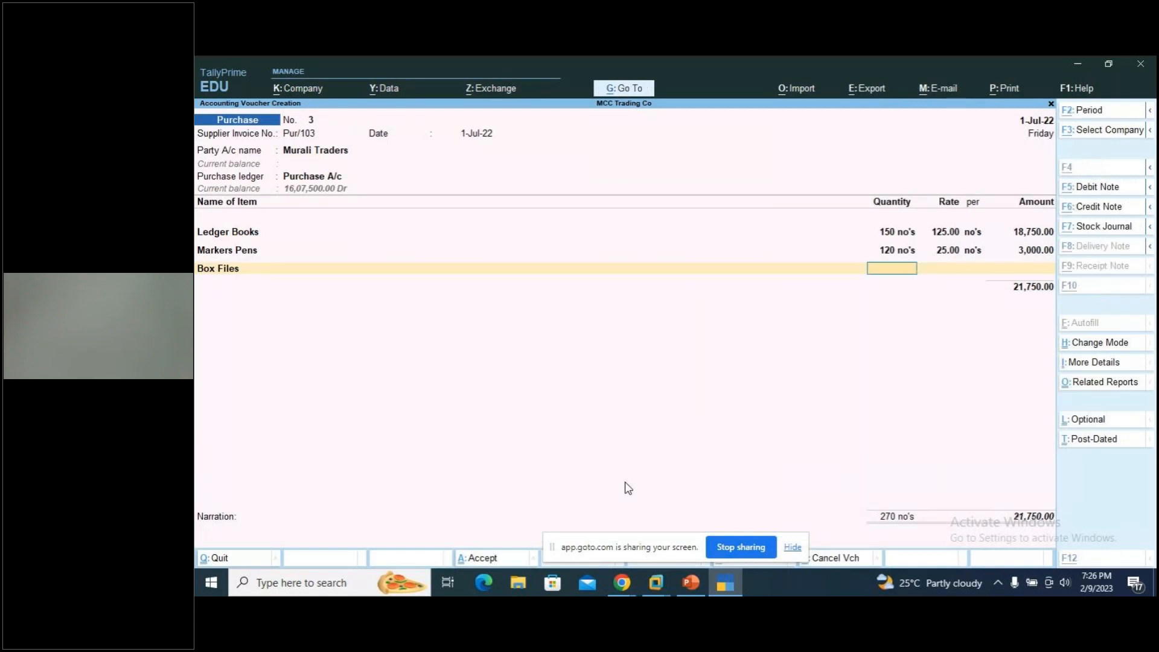
Check the quantity on the PowerPoint slide, return to TallyPrime and enter 75 no's at a rate of 100 for Box Files.
key(alt+Tab)
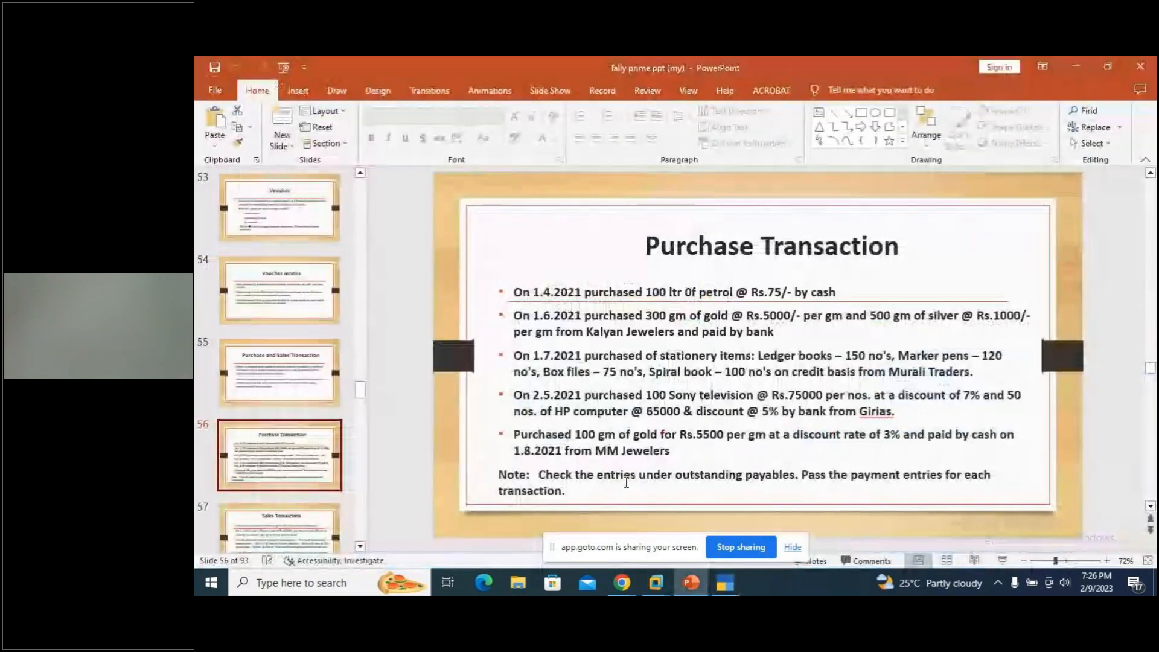
key(alt+Tab)
text(75)
key(Return)
text(100)
key(Return)
key(Return)
key(Return)
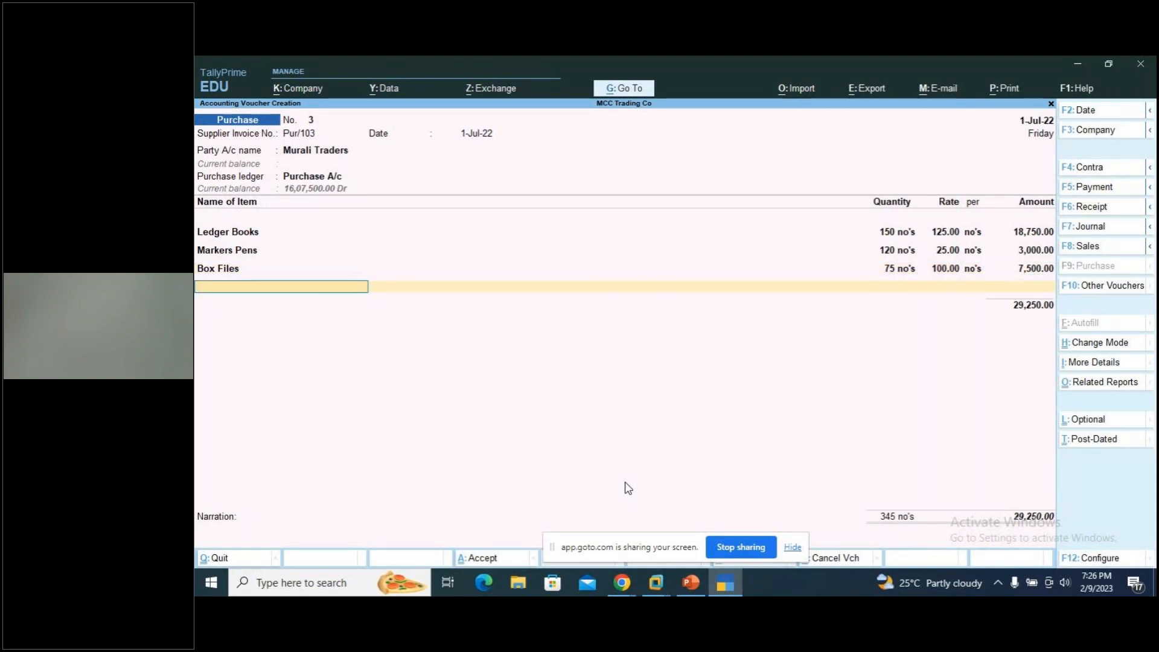
Look up the fourth item on the PowerPoint slide, return to TallyPrime and begin a stock item named Spiral Books.
key(alt+Tab)
key(alt+Tab)
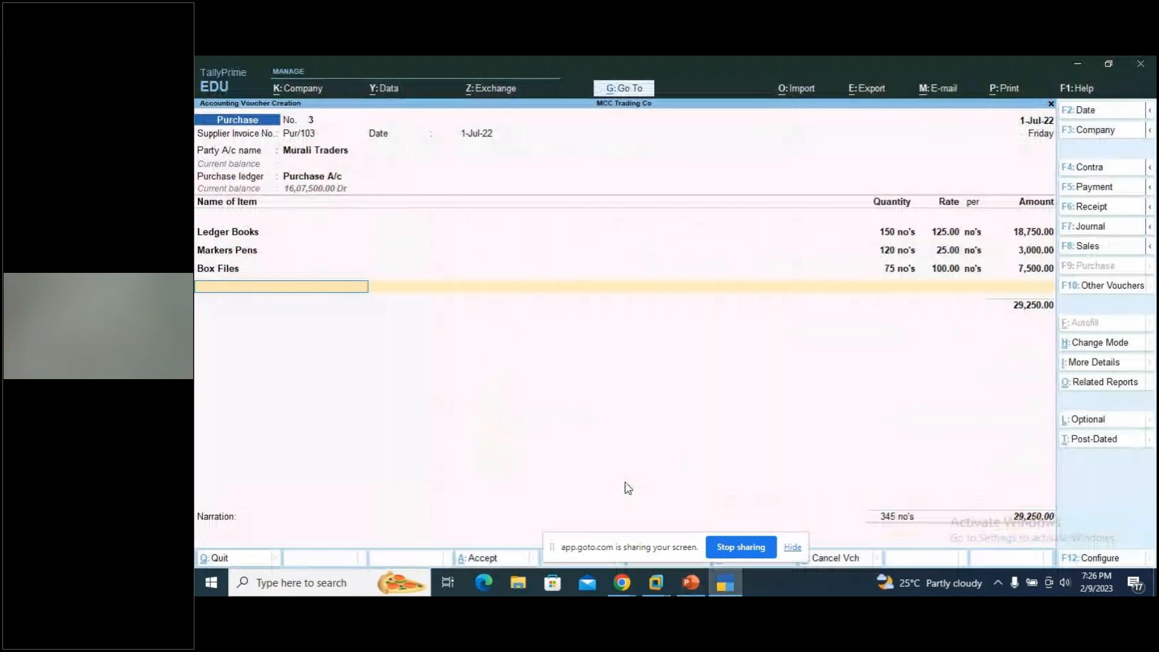
key(alt+c)
text(Spiral Book)
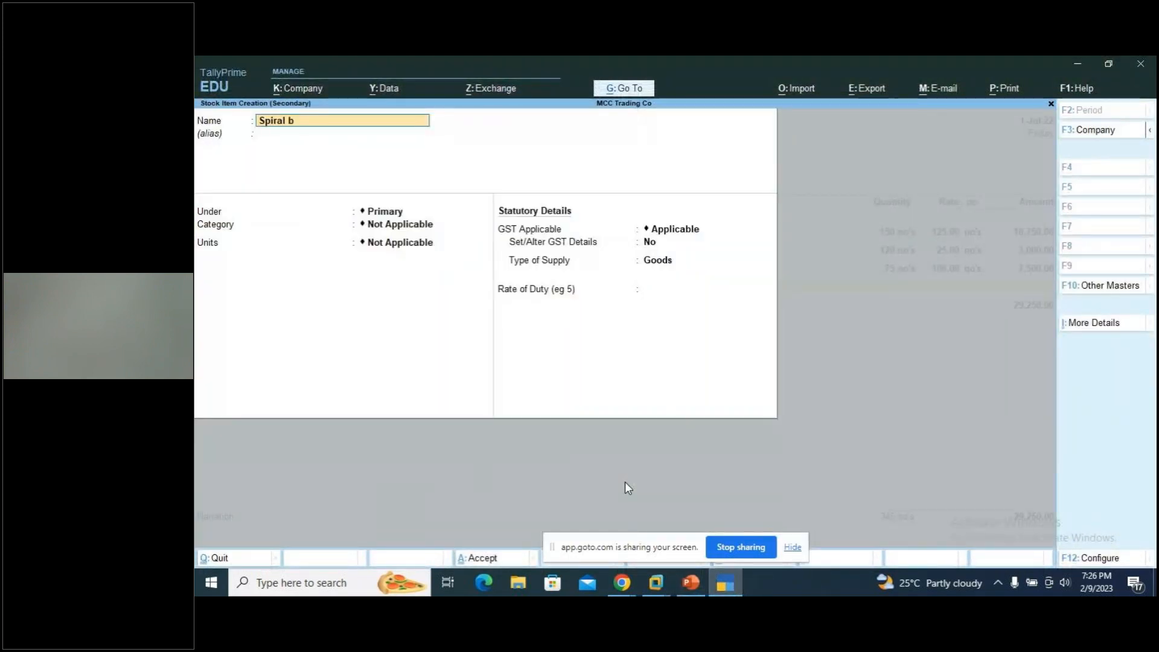
text(s)
key(Return)
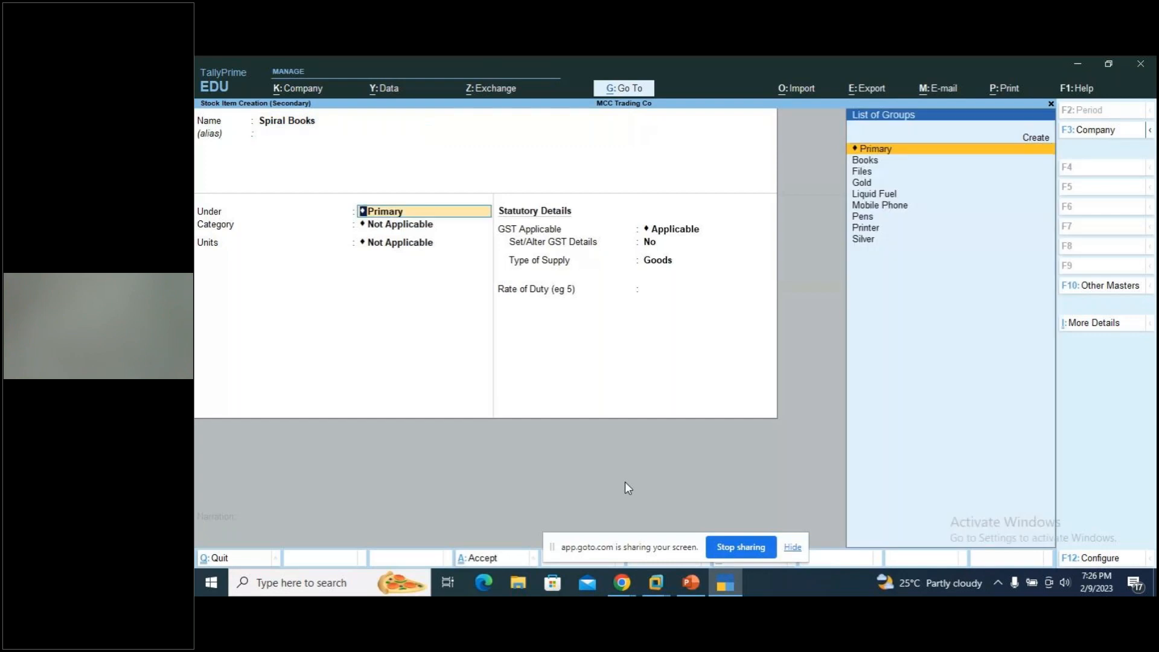
Place Spiral Books in the Books group and Stationery category with unit no's, set GST to Not Applicable, and save the item.
text(B)
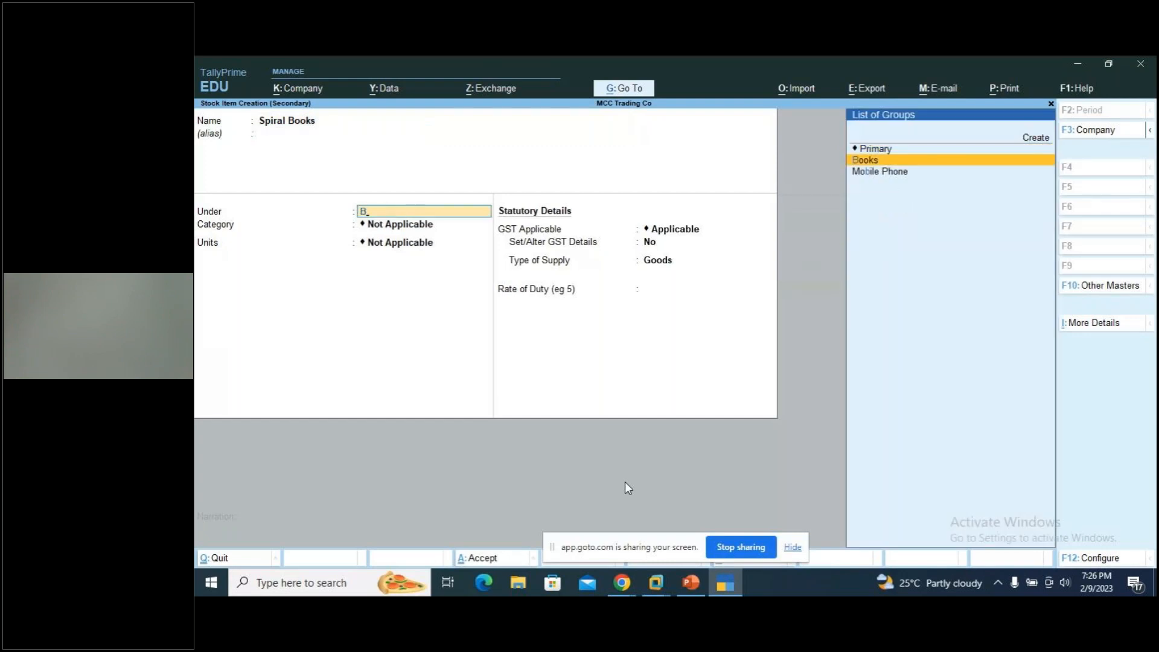
key(Return)
key(Down)
key(Down)
key(Down)
key(Down)
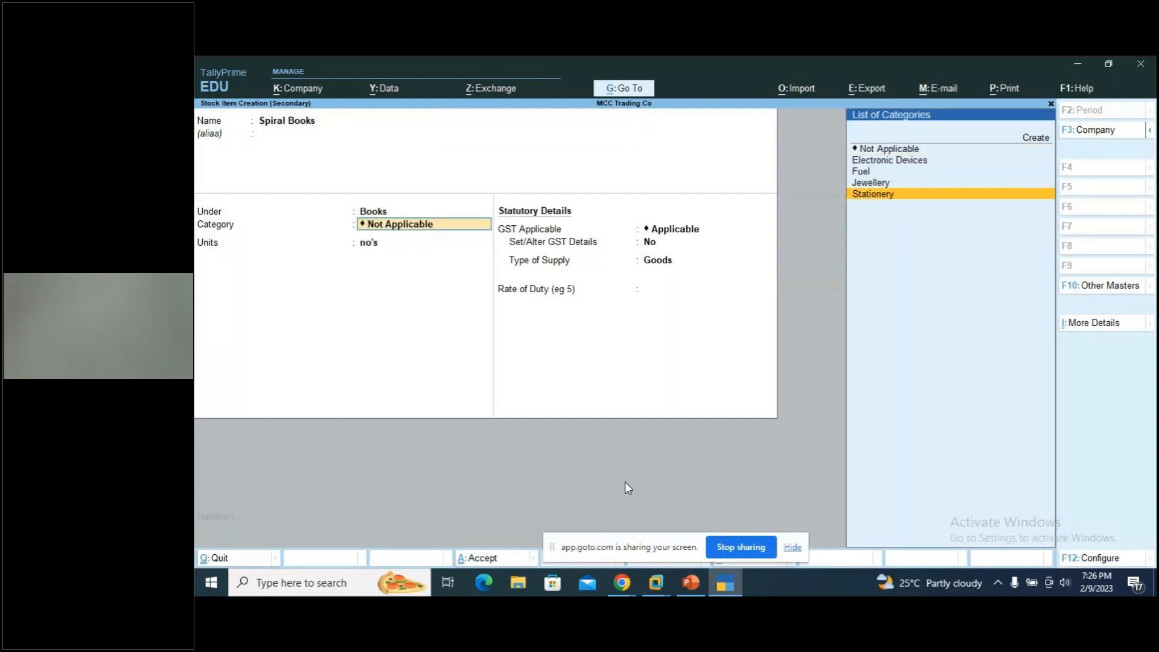
key(Return)
key(Return)
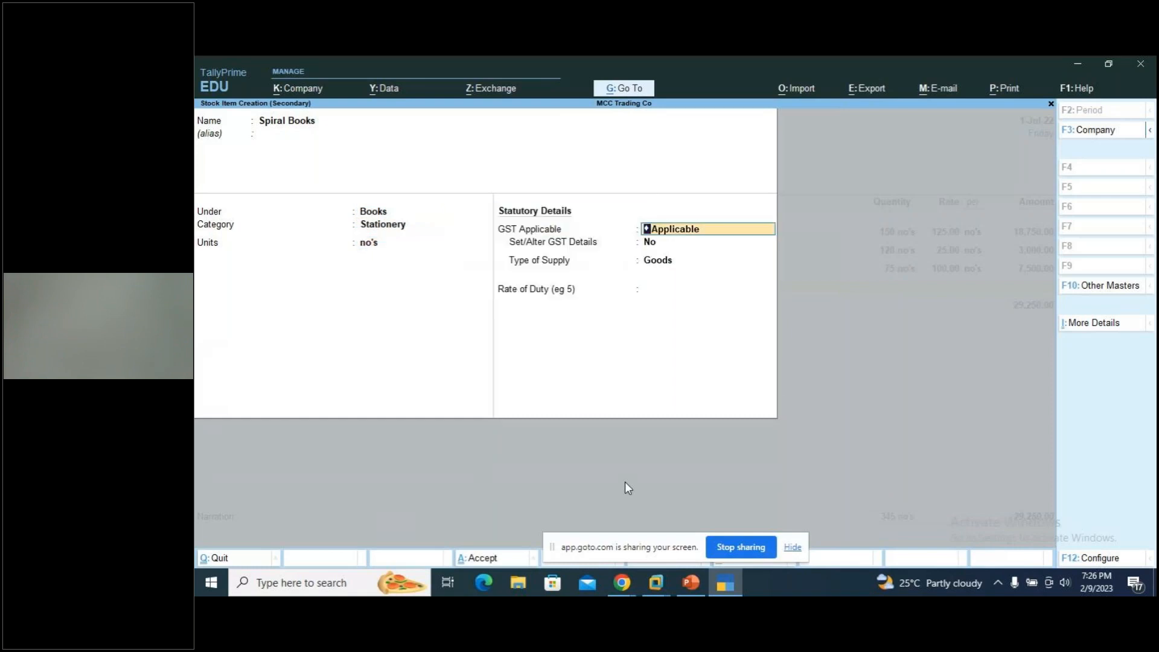
key(Down)
key(Return)
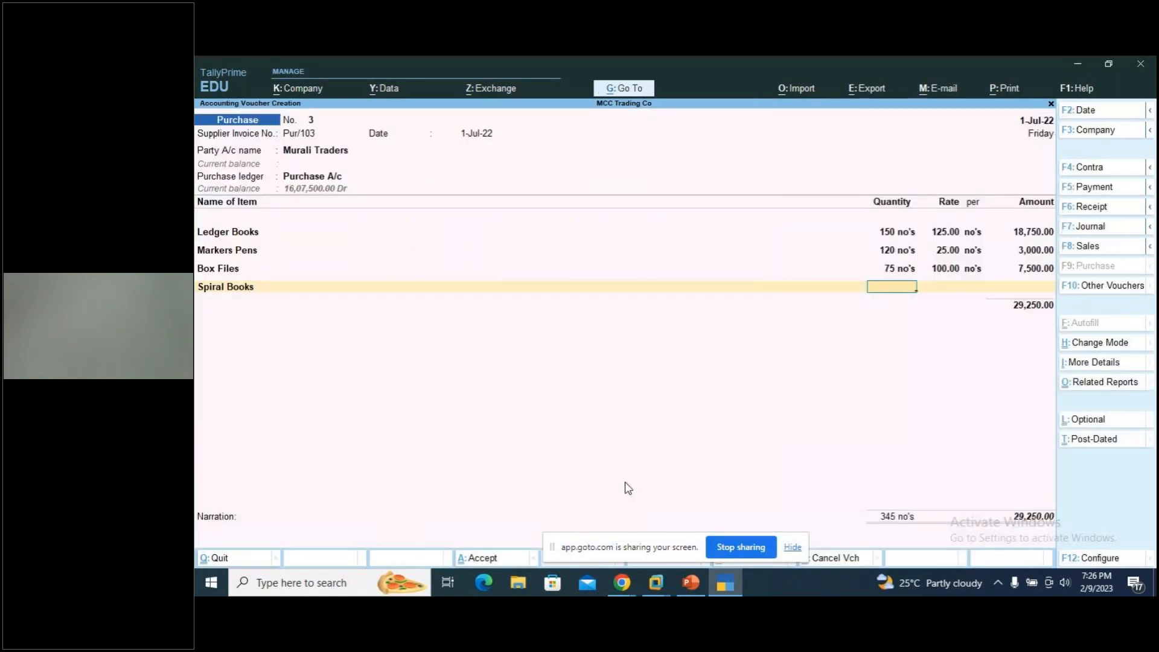
Check the quantity on the PowerPoint slide, return to TallyPrime and enter 100 no's at a rate of 125 for Spiral Books.
key(alt+Tab)
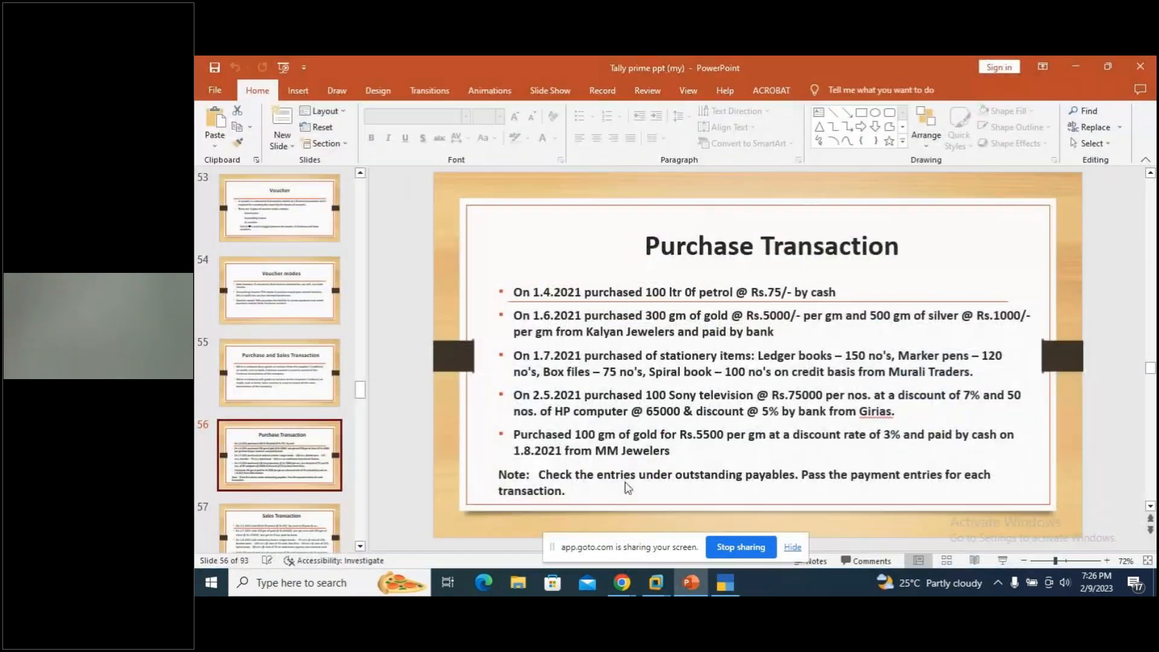
key(alt+Tab)
text(100)
key(Return)
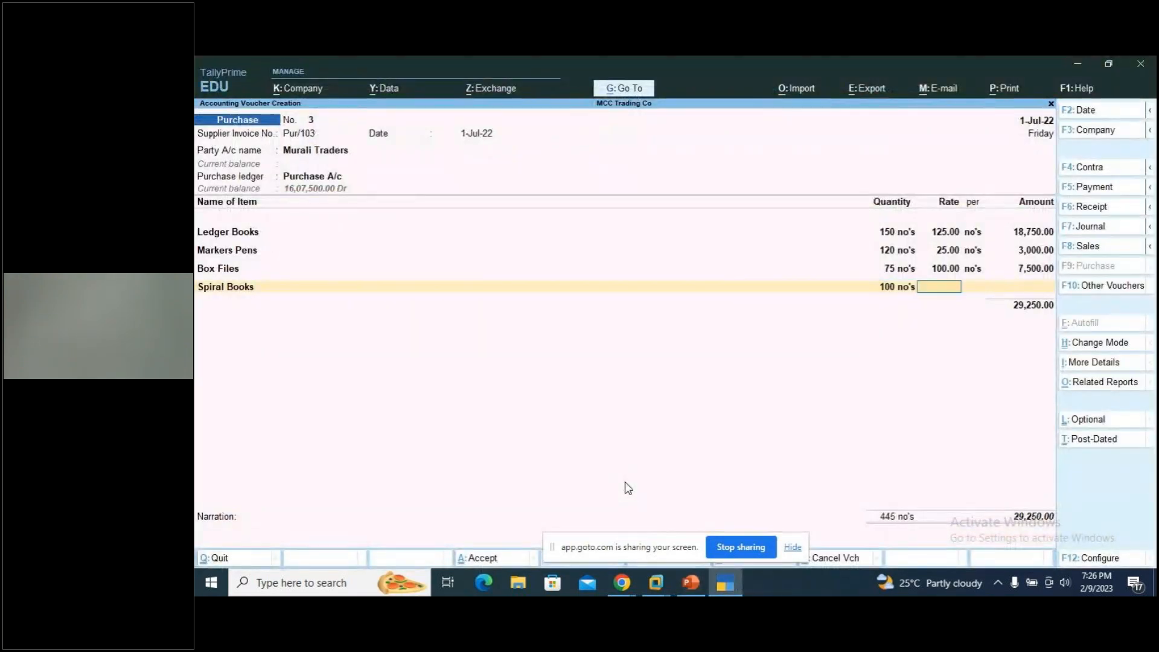
text(125)
key(Return)
key(Return)
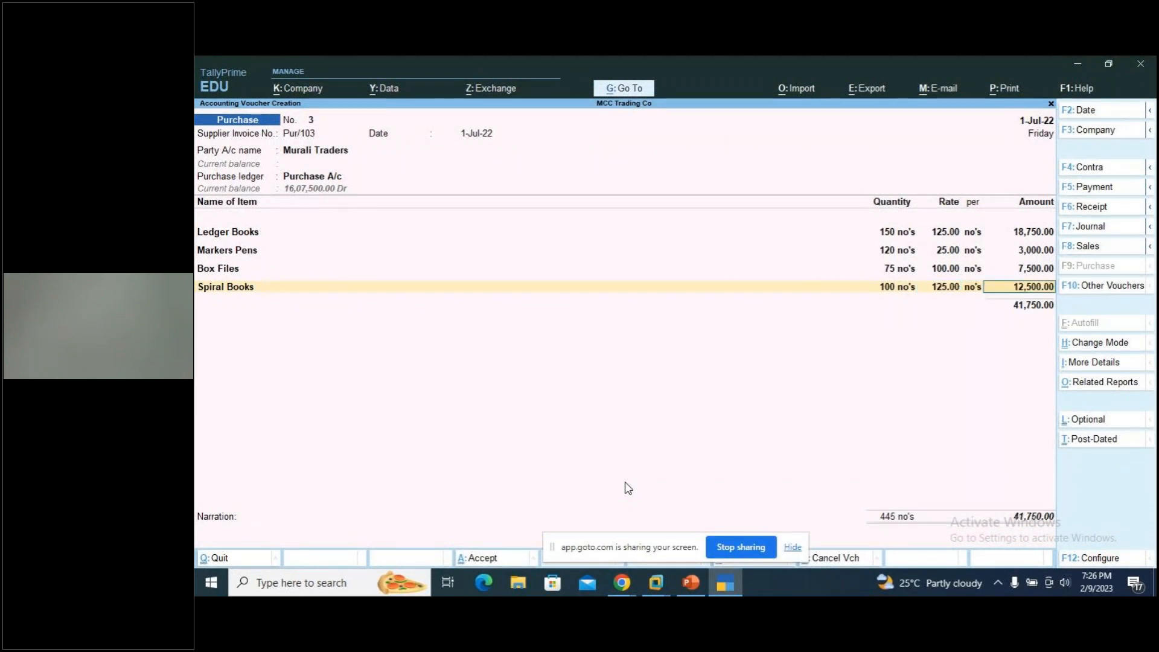
key(Return)
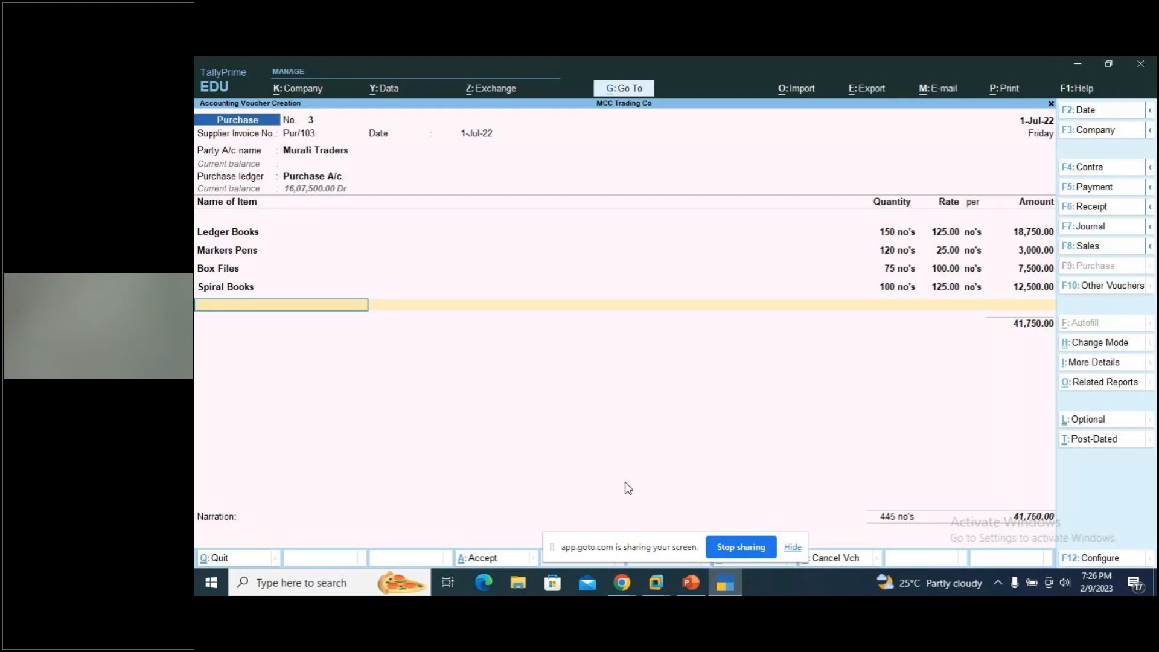
End the item list and accept the bill-wise details for Murali Traders as New Ref Pur/103.
key(Return)
key(Return)
key(Return)
key(Return)
key(Return)
key(Return)
key(Return)
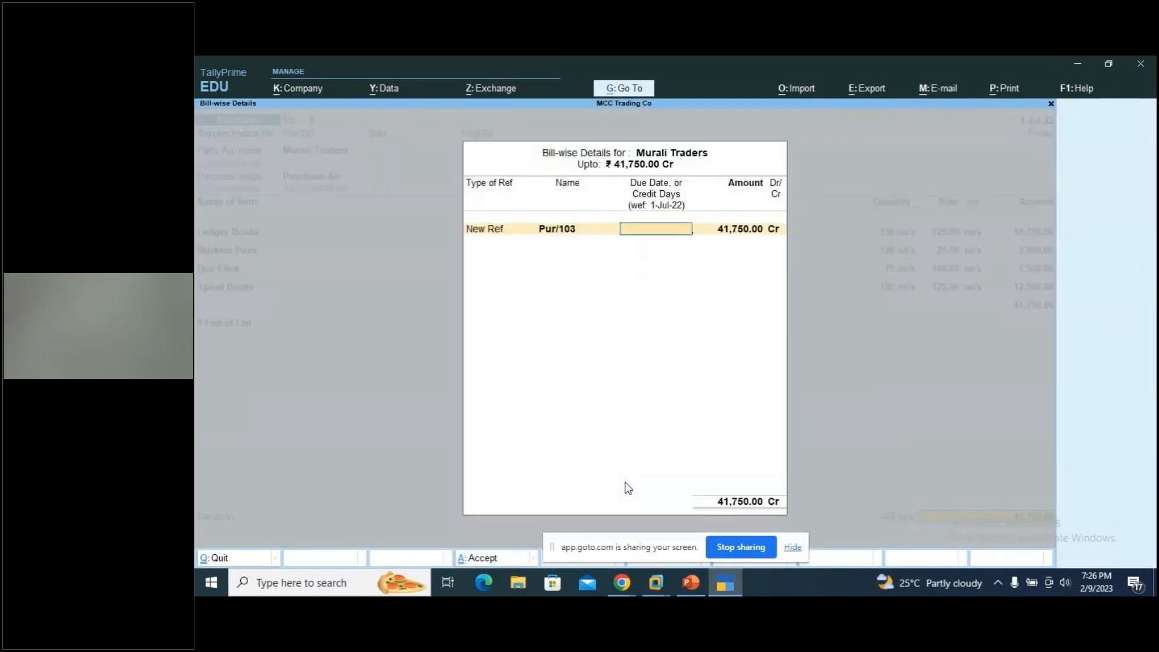
Enter the narration "being stationery purchased on credit basis from murali tradders" and save the purchase voucher.
text(being stationery p)
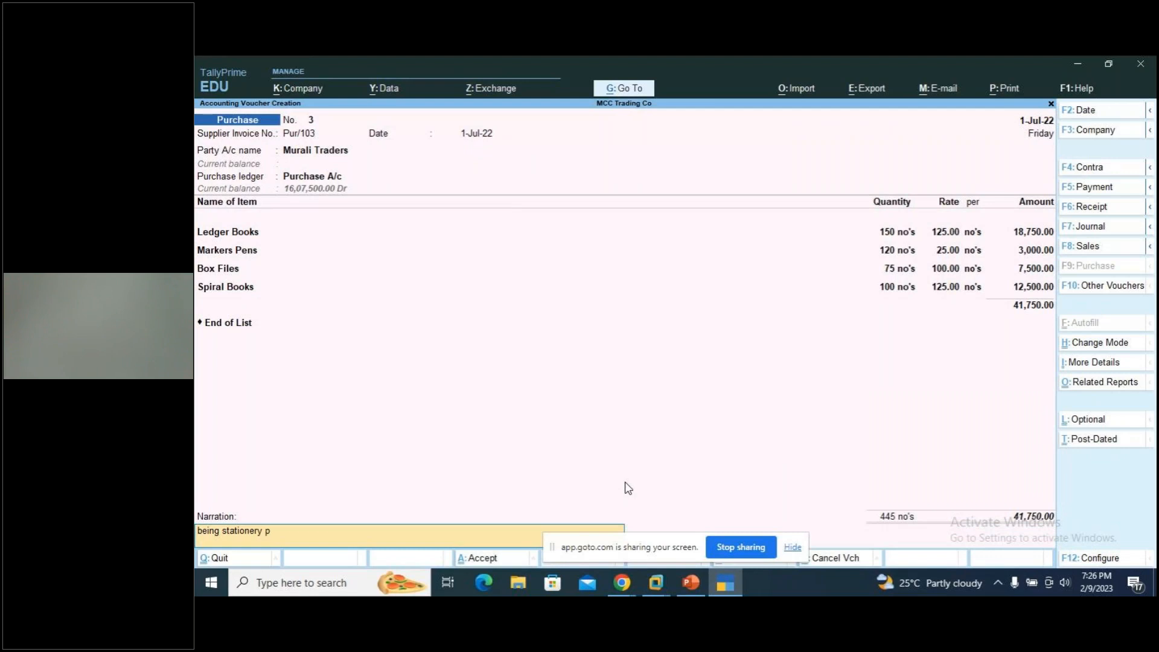
text(urchased on credit basis from murali t)
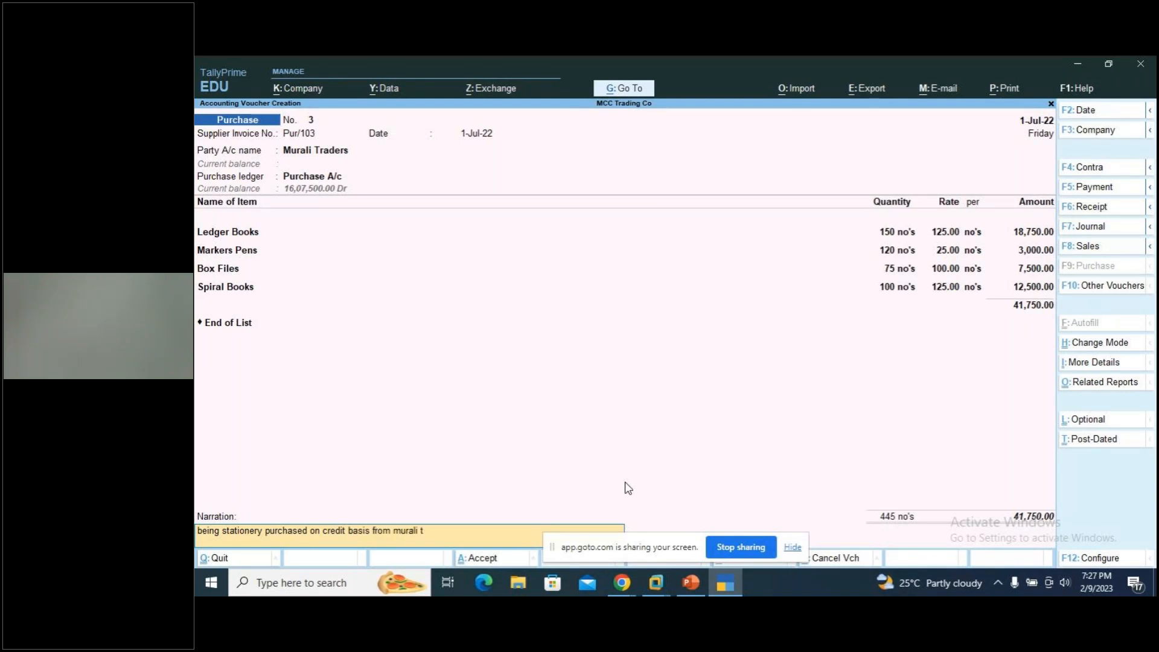
text(adders)
key(Return)
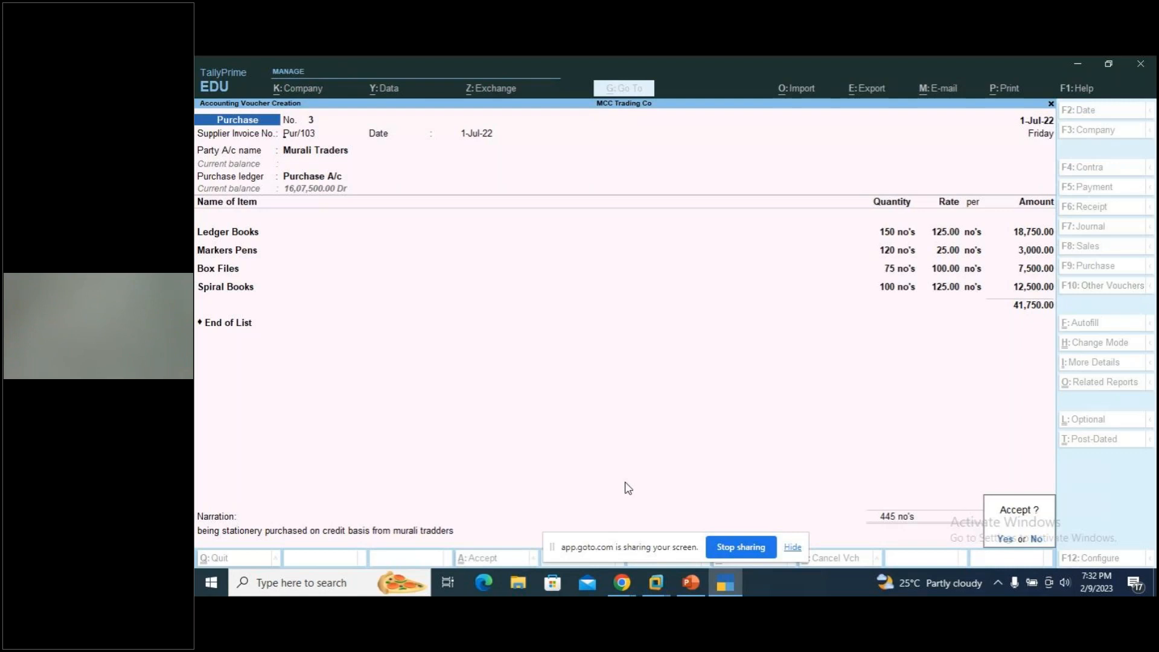
key(y)
key(ctrl)
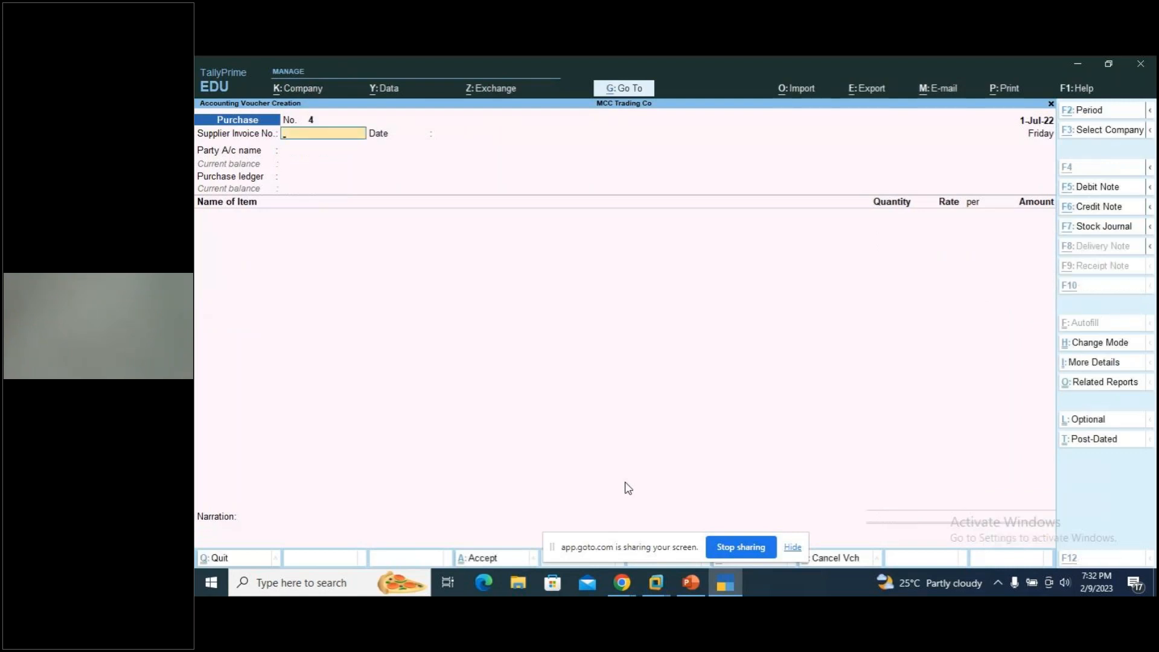
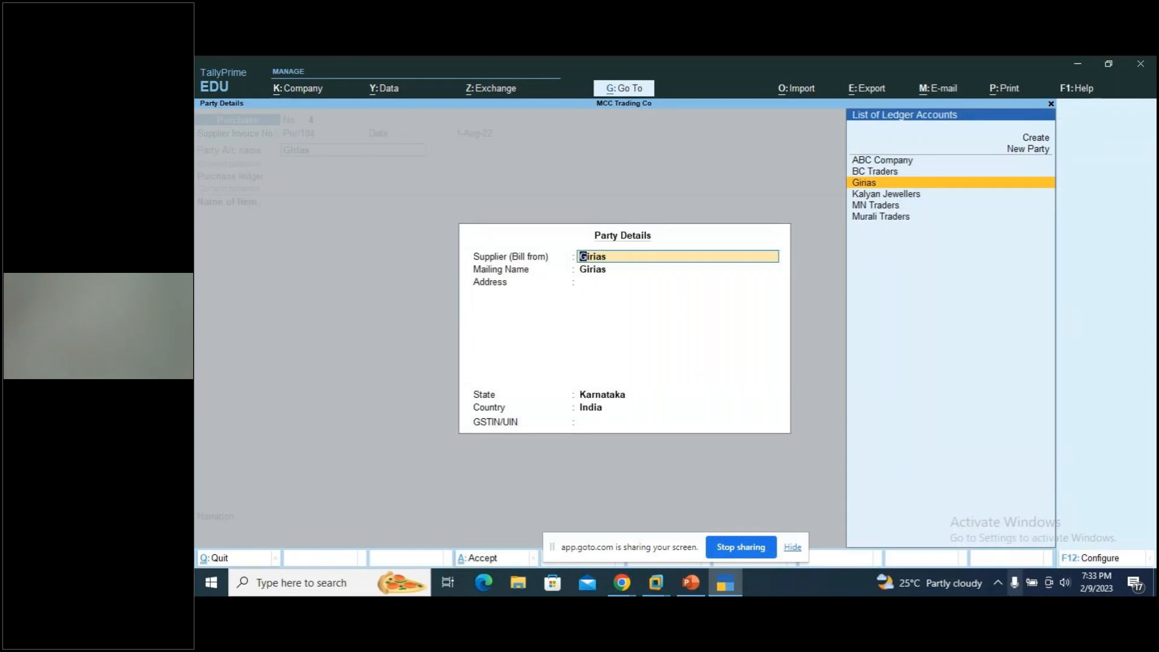
Accept the party details for Girias and choose Purchase A/c as the purchase ledger.
key(ctrl+a)
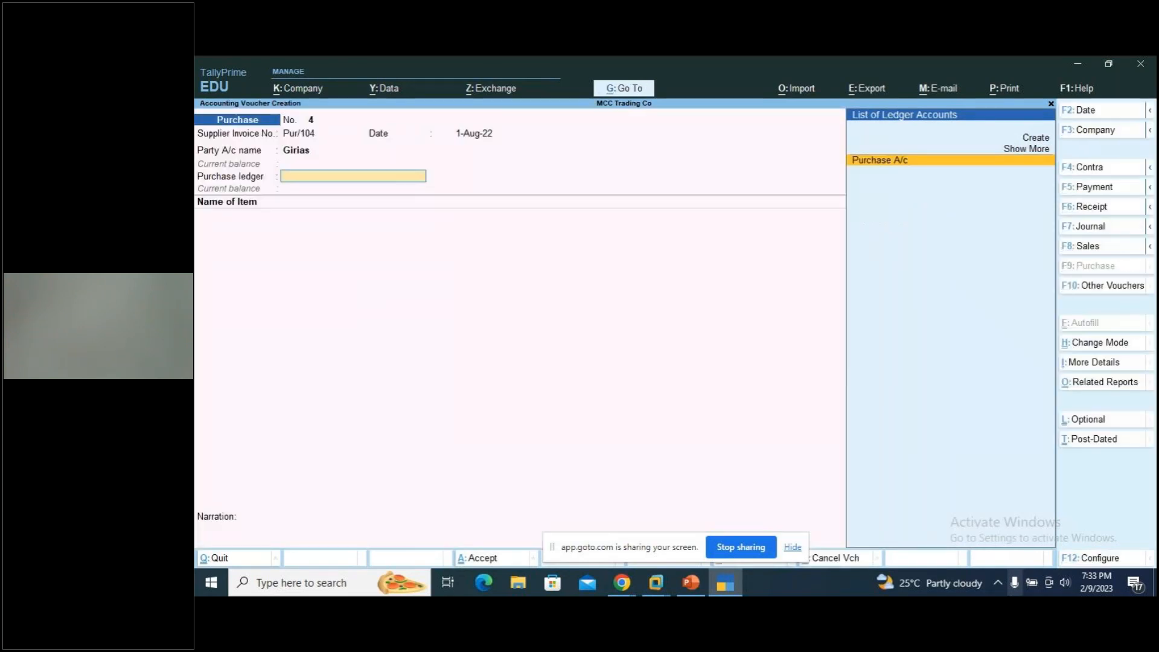
key(Return)
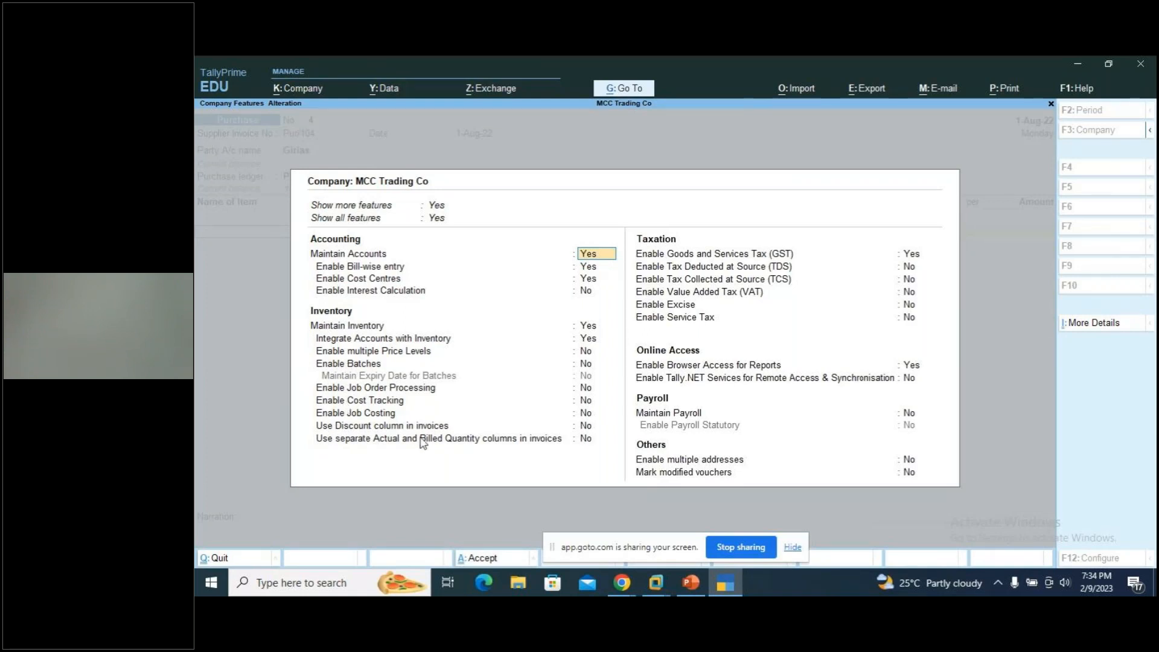
Set Use Discount column in invoices to Yes in the company features, leaving separate actual and billed quantity columns at No, and save.
key(Return)
key(Return)
key(Return)
key(Return)
key(Return)
key(Return)
key(Return)
key(Return)
key(Return)
key(Return)
key(Return)
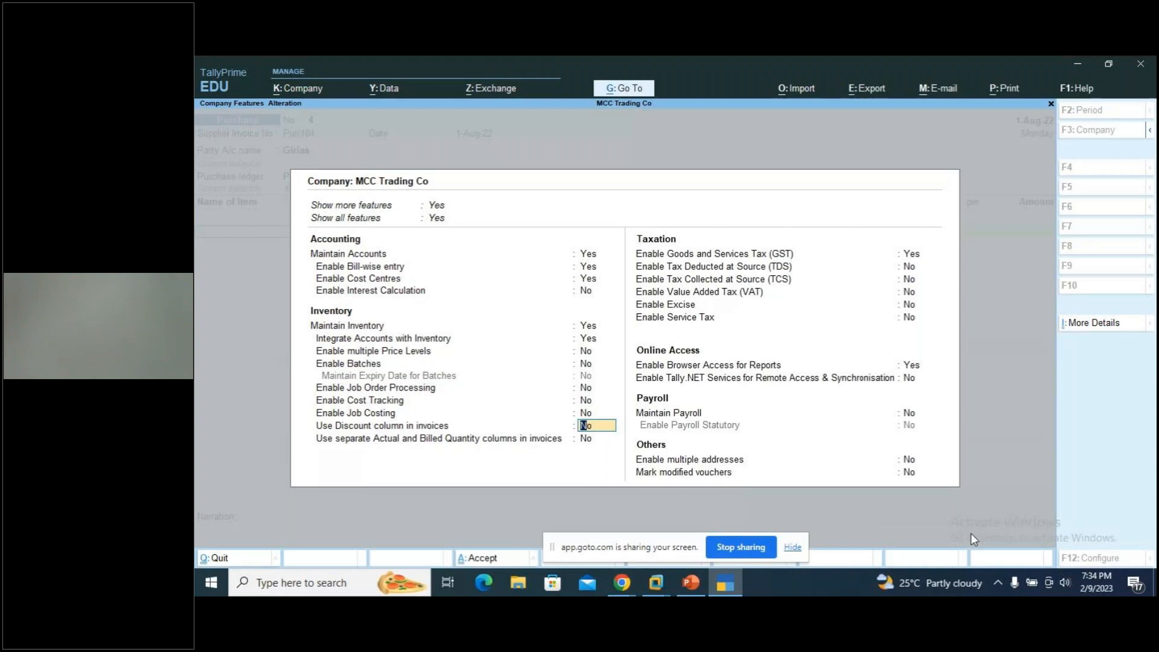
text(y)
key(Return)
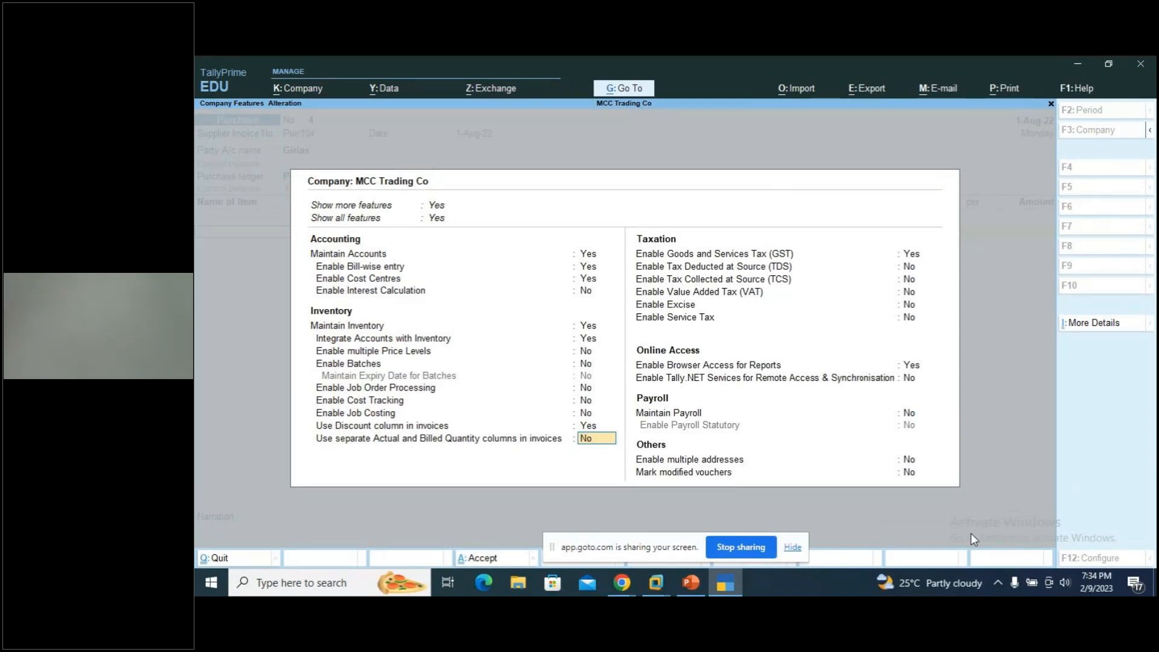
key(Up)
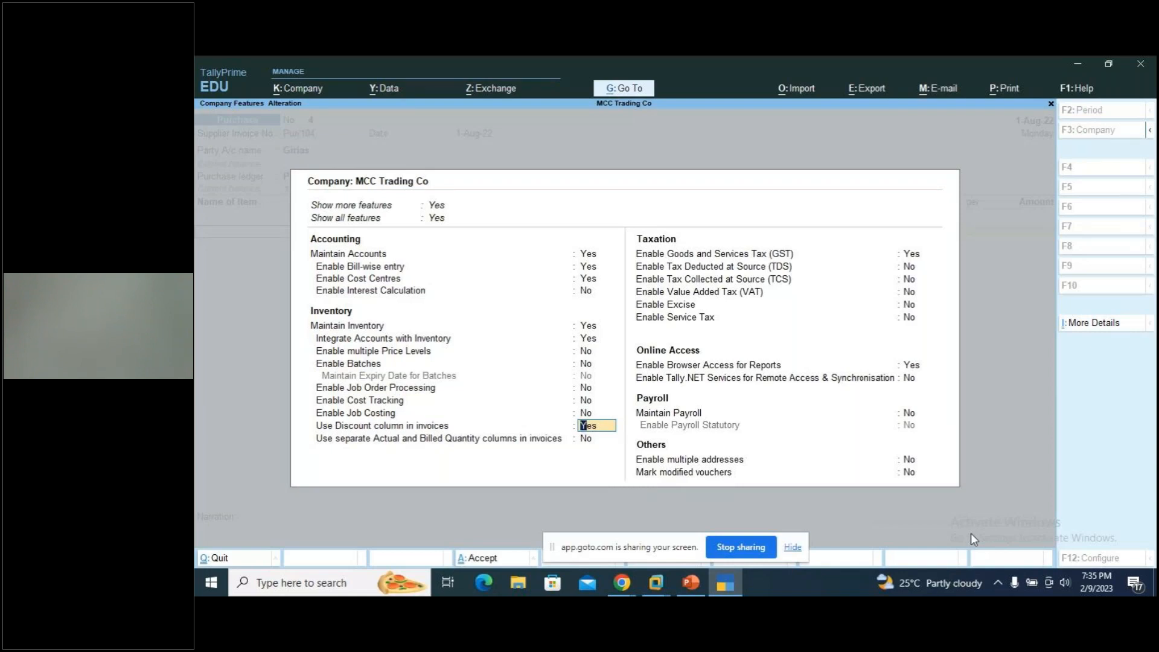
key(Return)
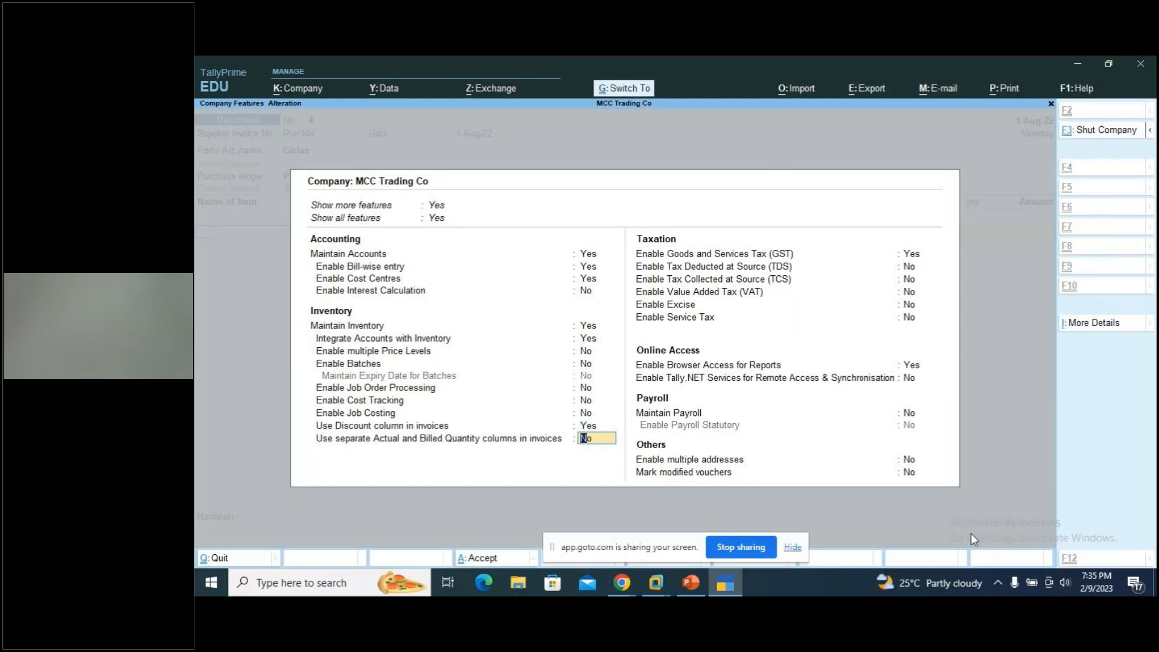
key(Return)
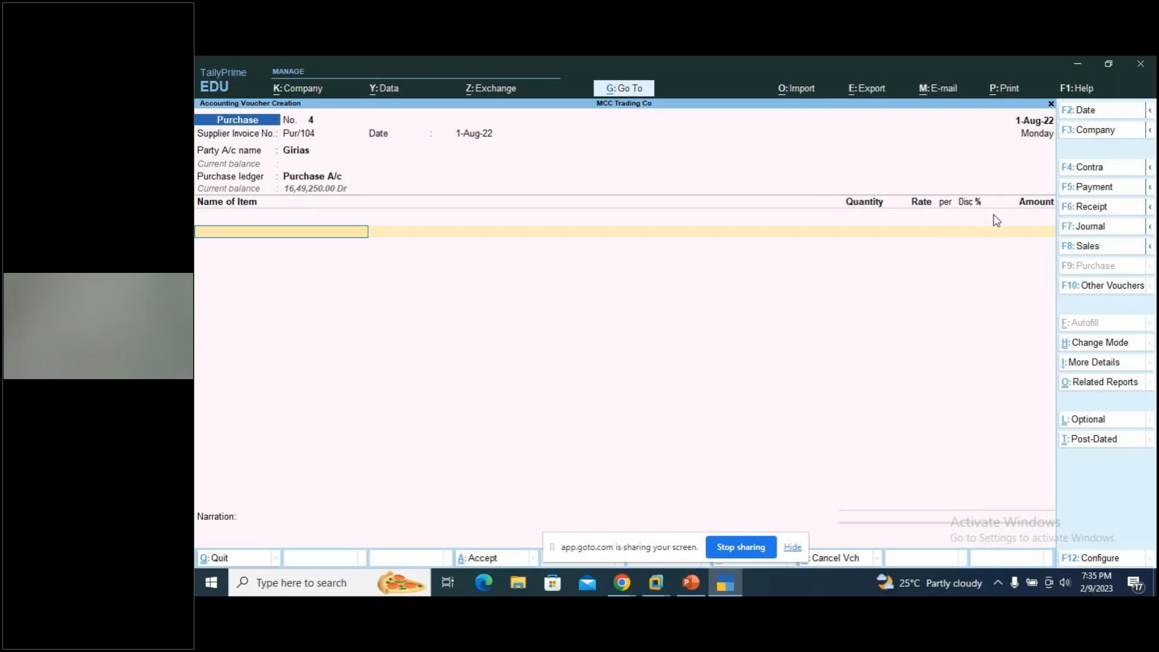
Check the Girias transaction on the slide and start a new stock item named Sony Television from the purchase voucher.
key(alt+Tab)
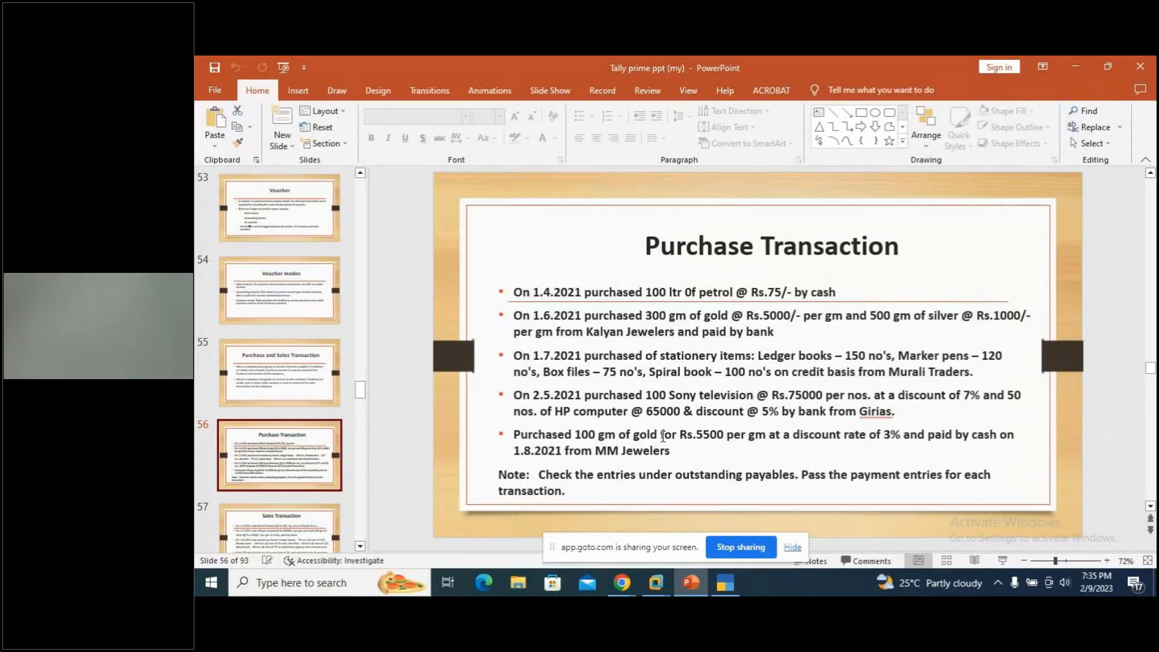
key(alt+Tab)
key(alt+c)
text(S)
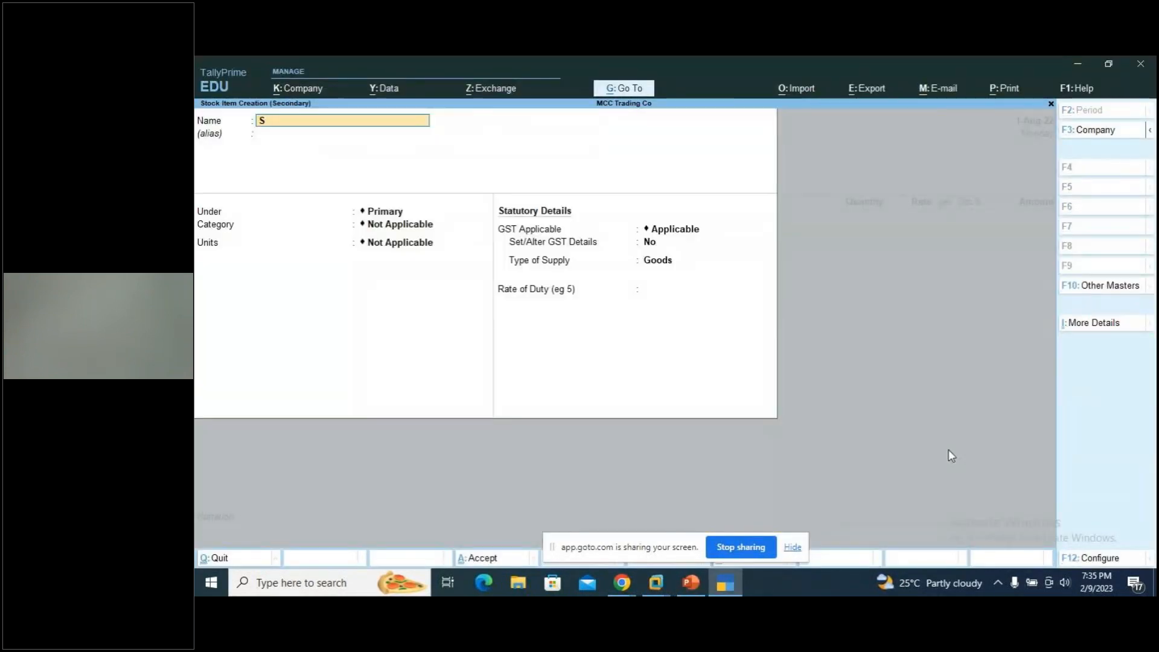
text(ony Television)
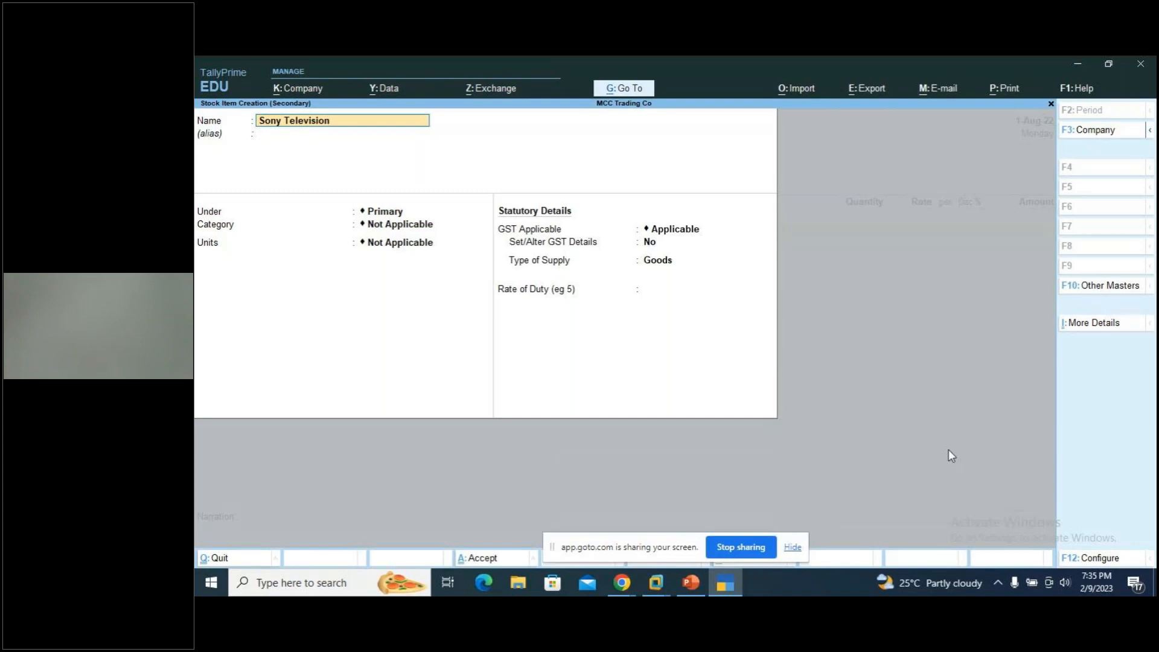
key(Return)
key(Return)
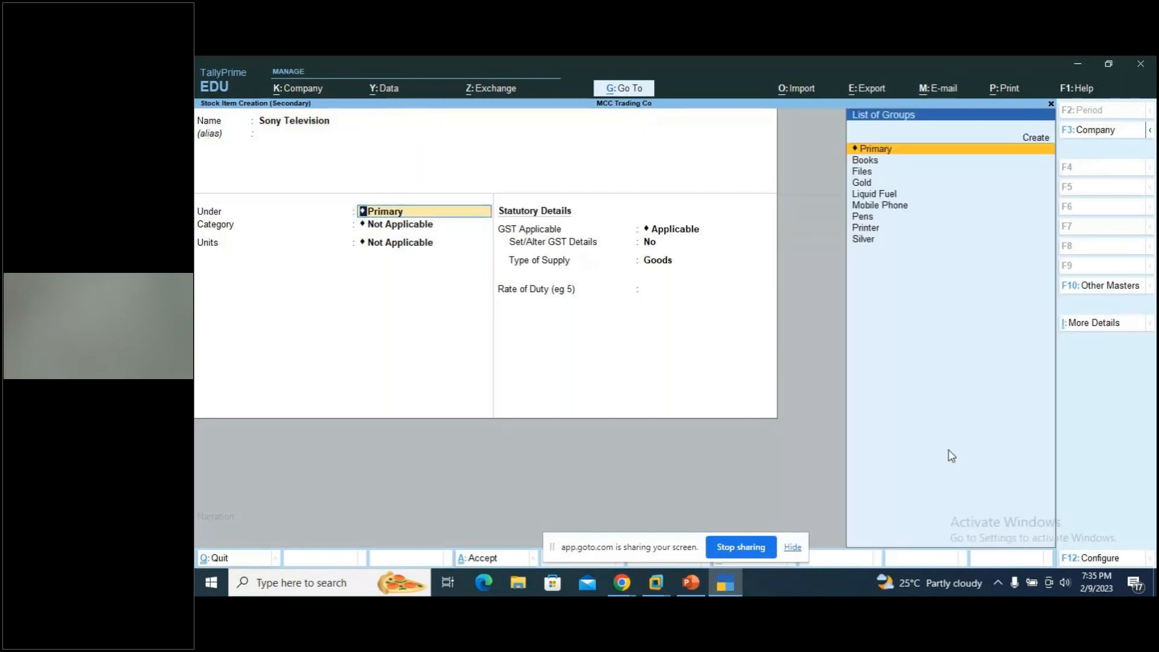
Create a stock group named Television under Primary and assign it to the Sony Television item.
key(alt+c)
text(T)
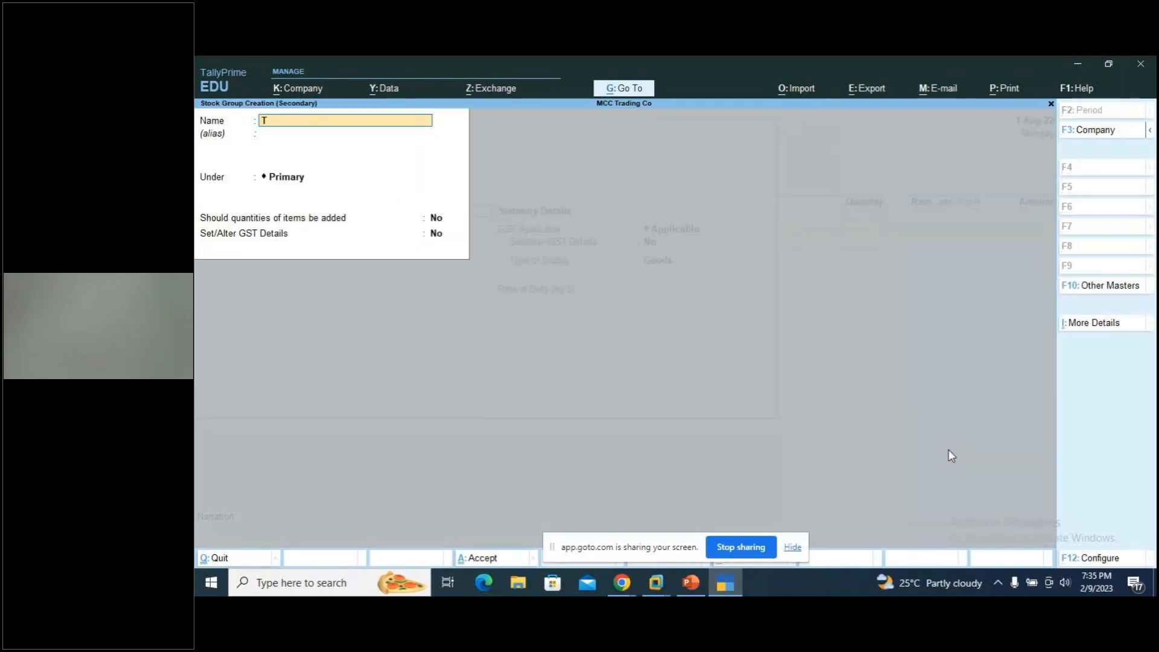
text(elevision)
key(Return)
key(Return)
key(Return)
key(Return)
key(Return)
key(Return)
key(Return)
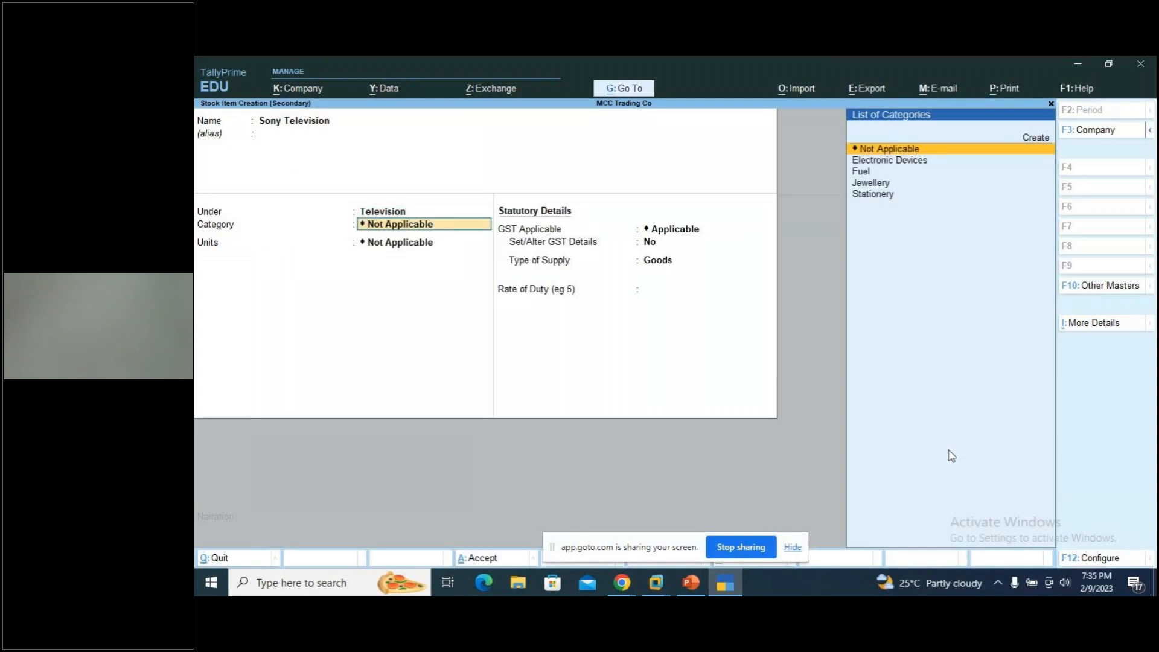
Create a stock category named Home Appliances under Primary for the Sony Television item.
key(alt+c)
text(Home Applian)
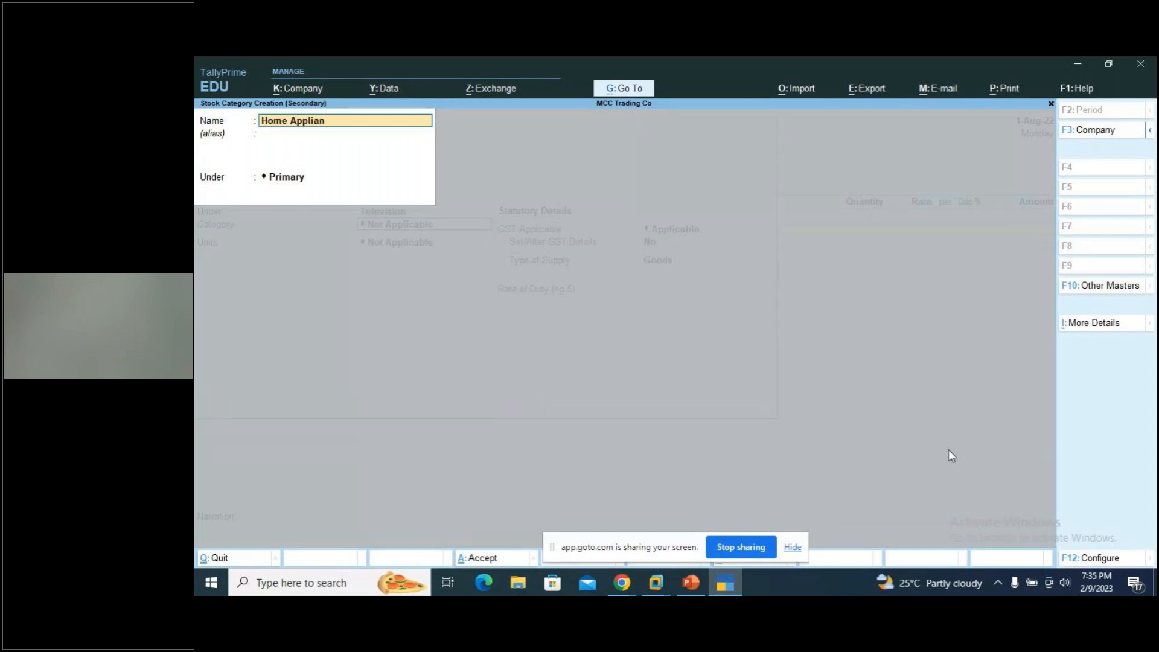
text(ces)
key(Return)
key(Return)
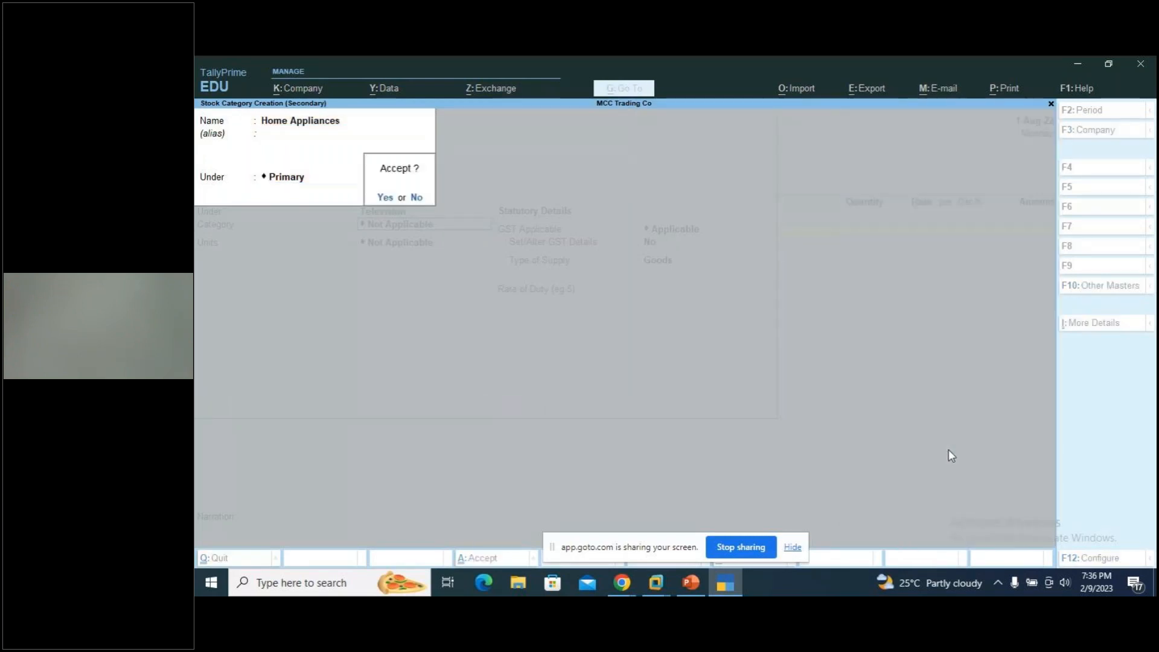
key(Return)
Set the Sony Television item's units to no's and GST to Not Applicable, and save the item.
key(Down)
key(Down)
key(Down)
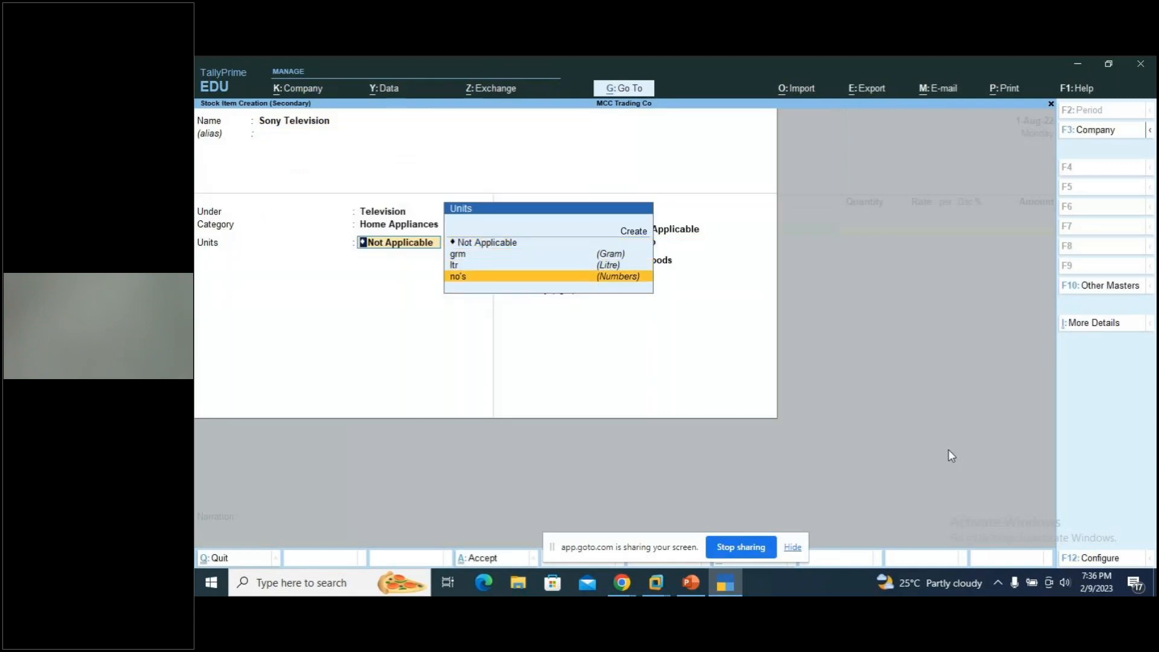
key(Return)
key(Down)
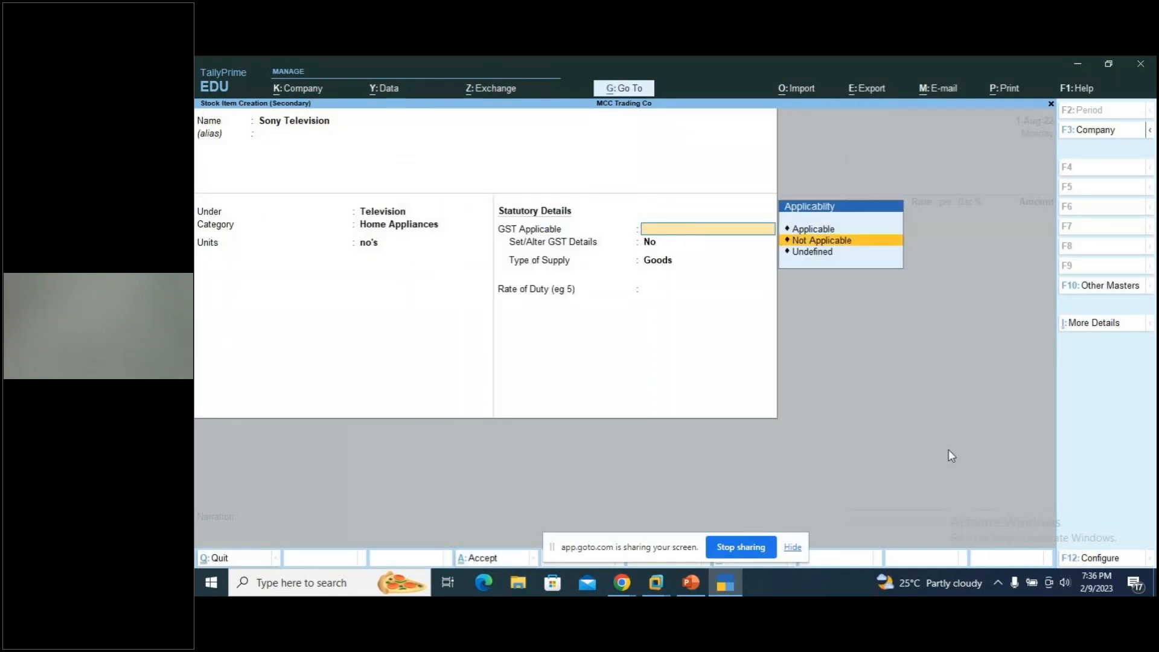
key(Return)
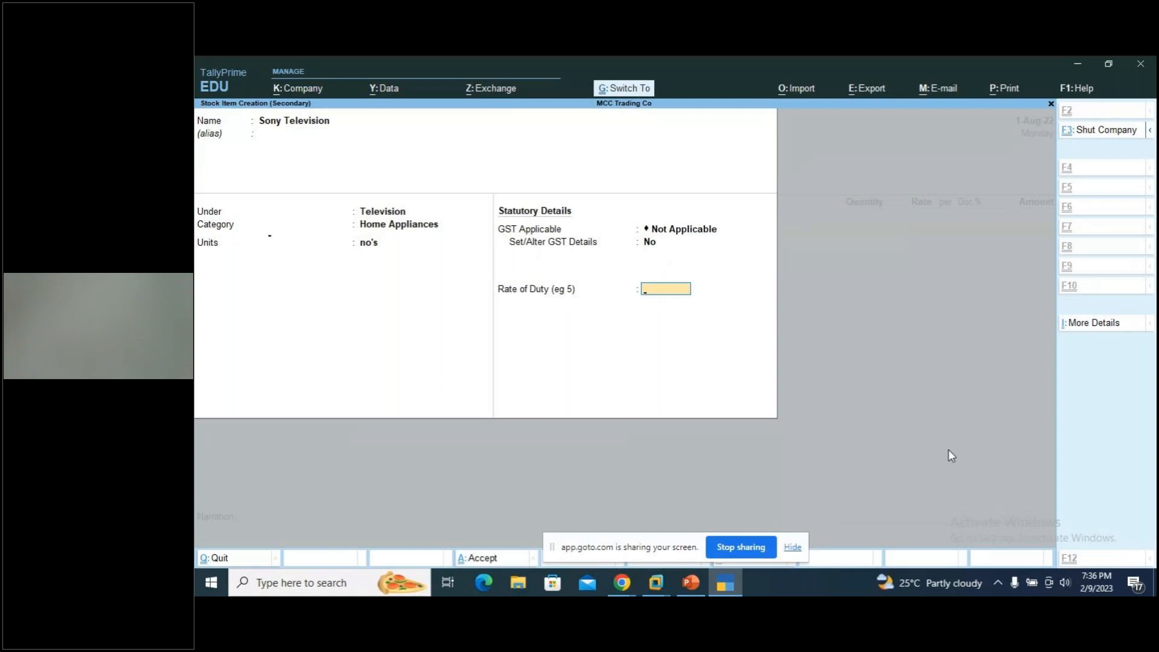
key(Return)
Enter the Sony Television line with a quantity of 100 no's, a rate of 75,000 and a 7% discount.
key(alt+Tab)
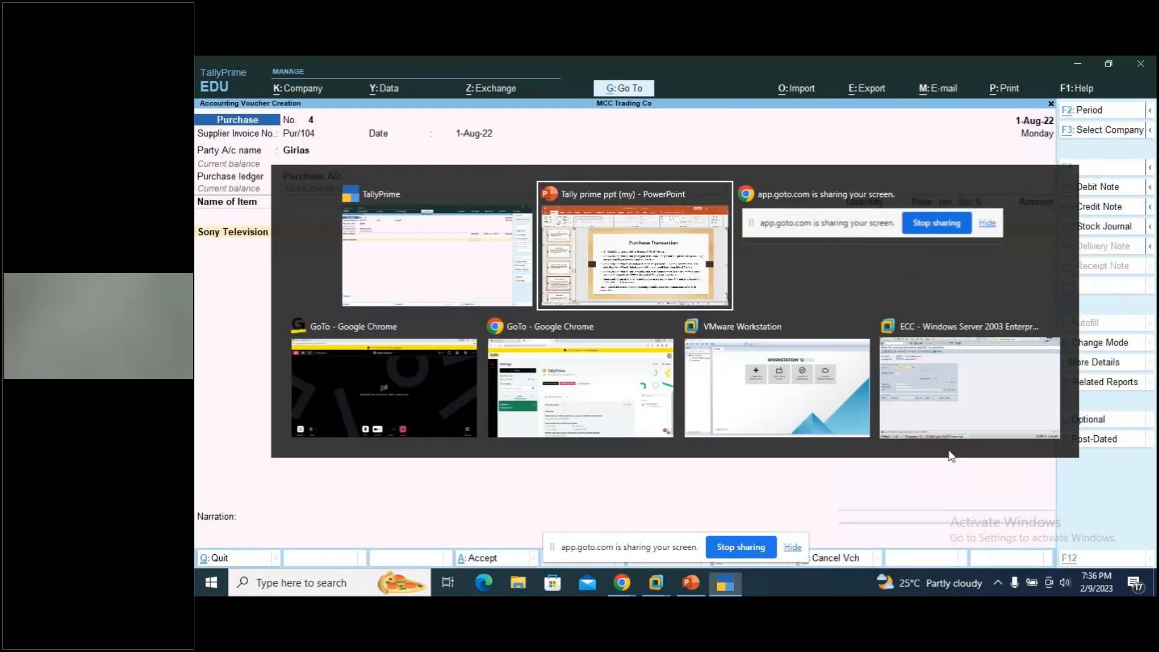
key(alt+Tab)
text(0)
key(Return)
text(7500)
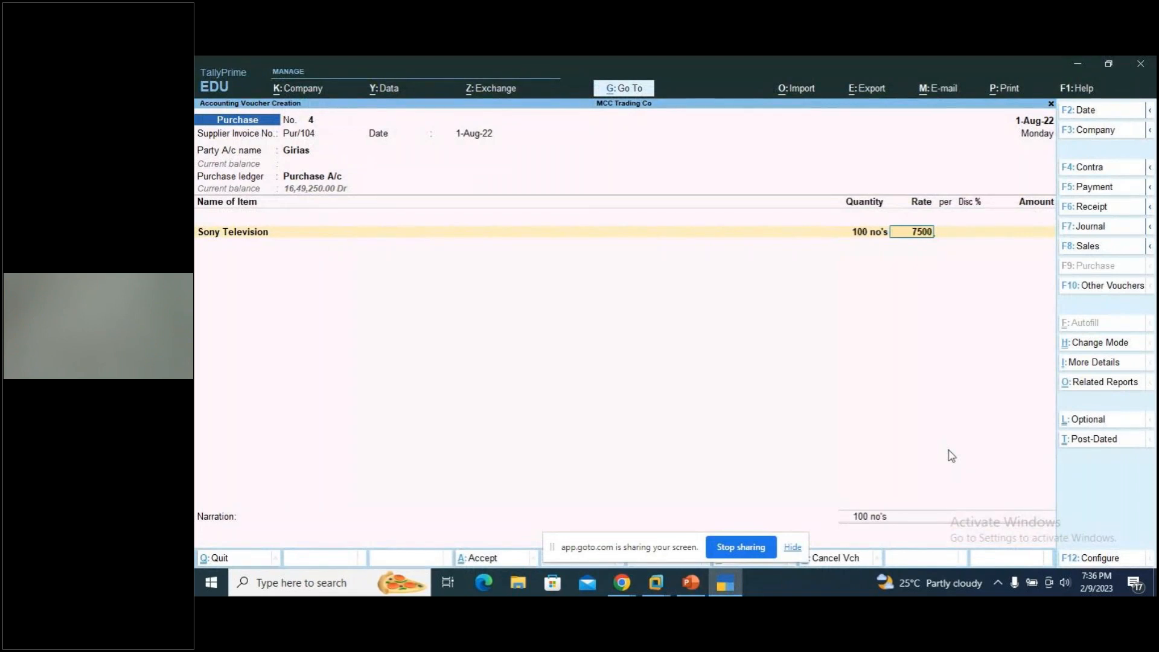
key(Return)
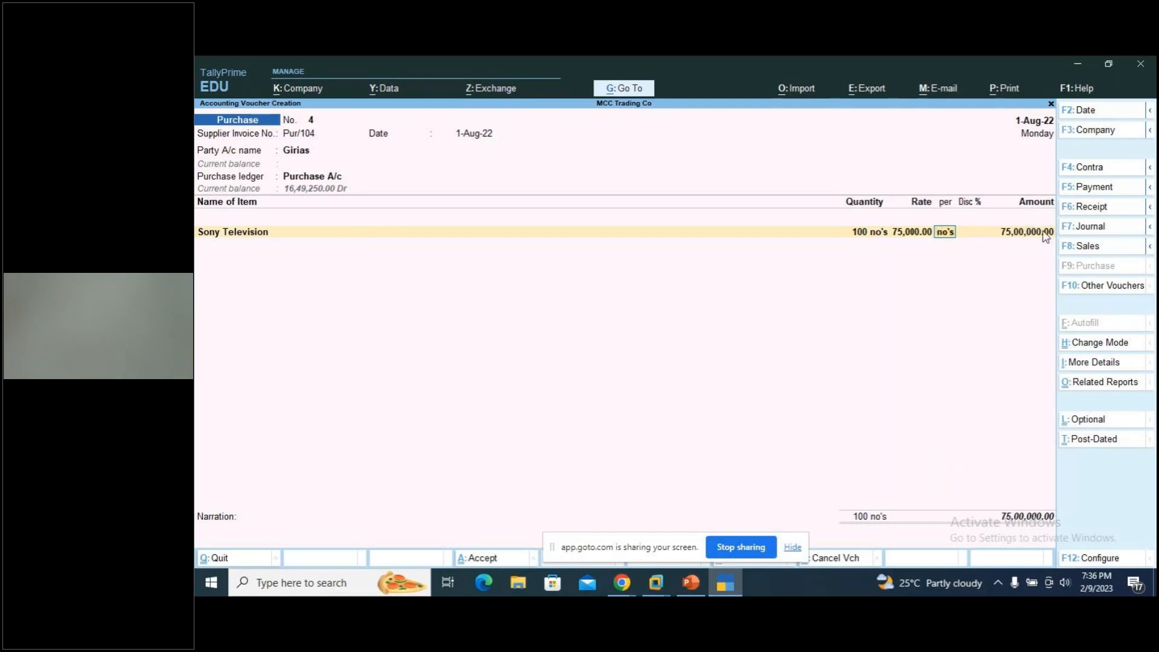
key(Return)
text(7)
key(Return)
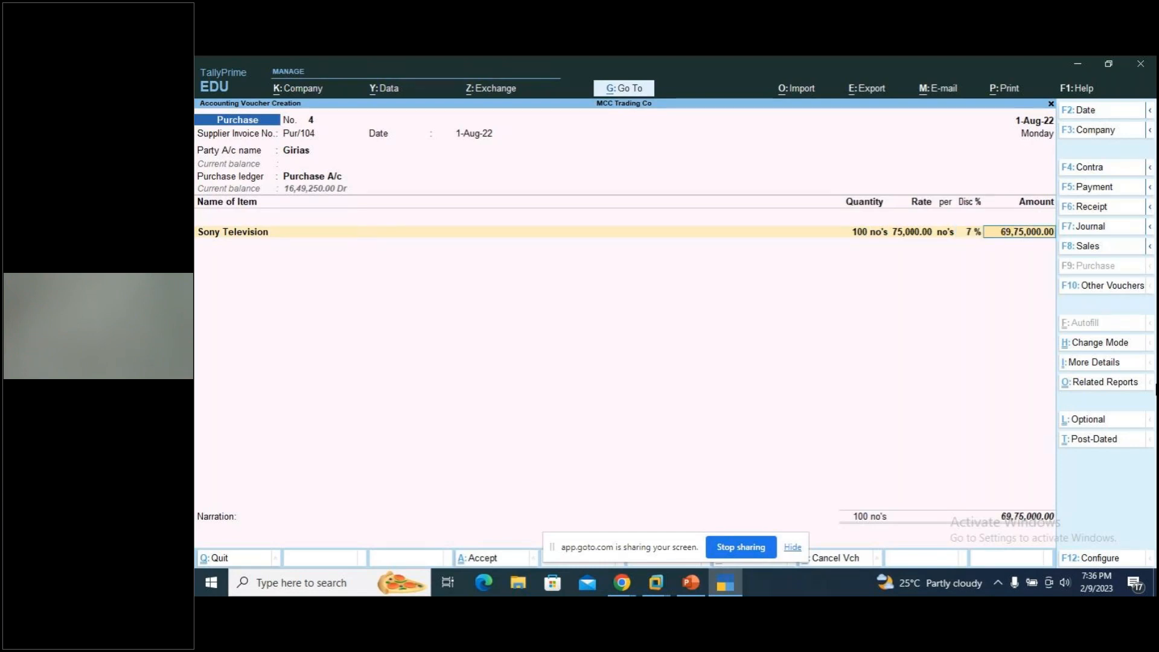
key(Return)
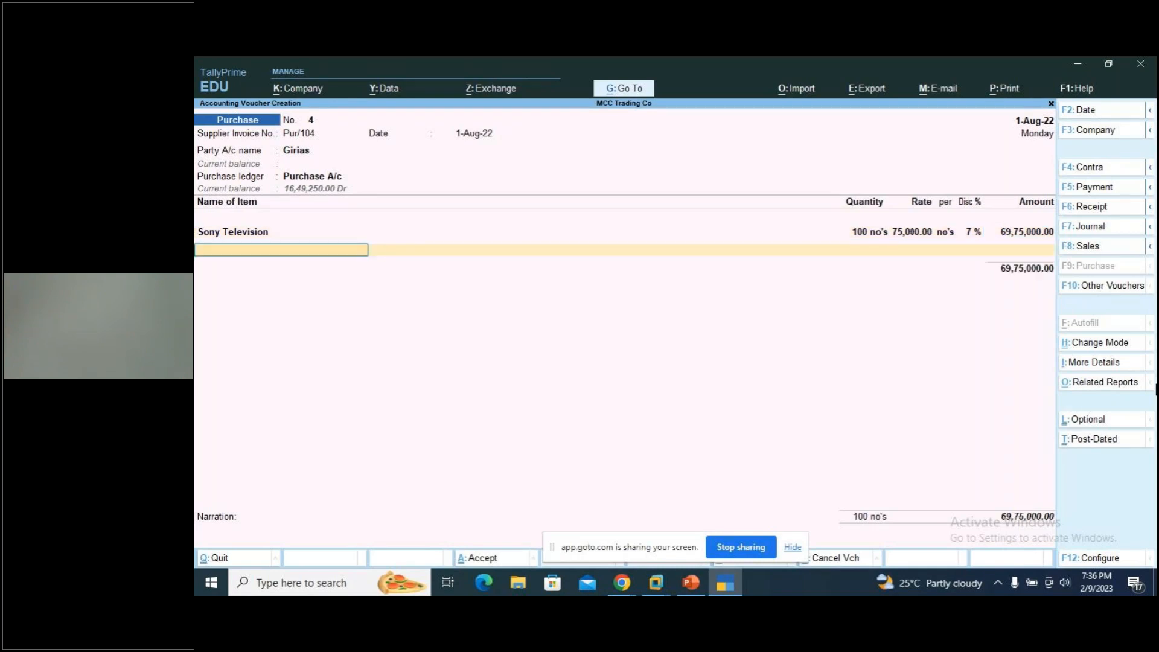
Check the slide for the second Girias item and start a new stock item named HP Computer.
key(alt+Tab)
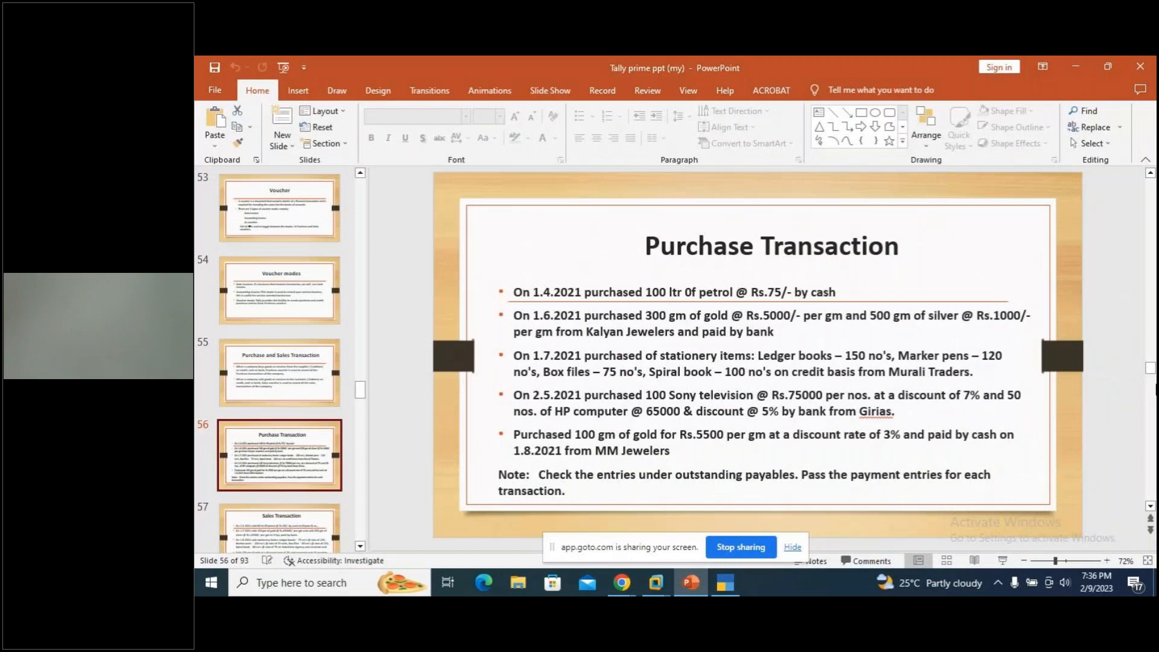
key(alt+Tab)
key(alt+c)
text(HP computer)
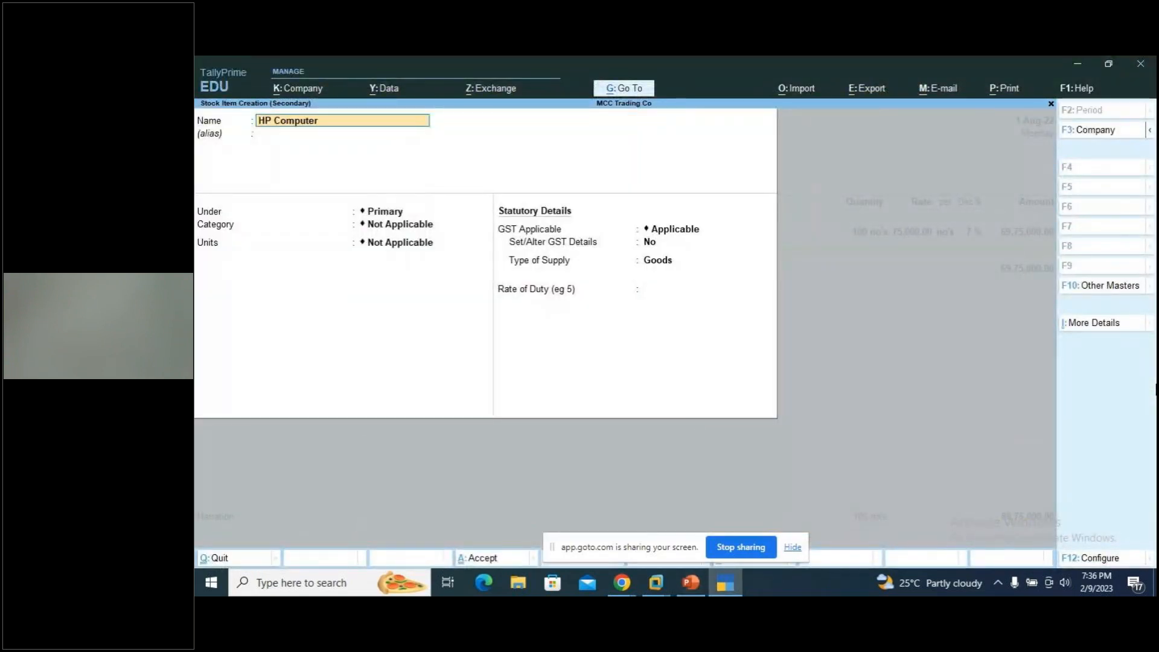
key(Return)
key(Return)
Create a stock group named Computer under Primary with item quantities added set to Yes and GST details left at No.
key(alt+c)
text(Compute)
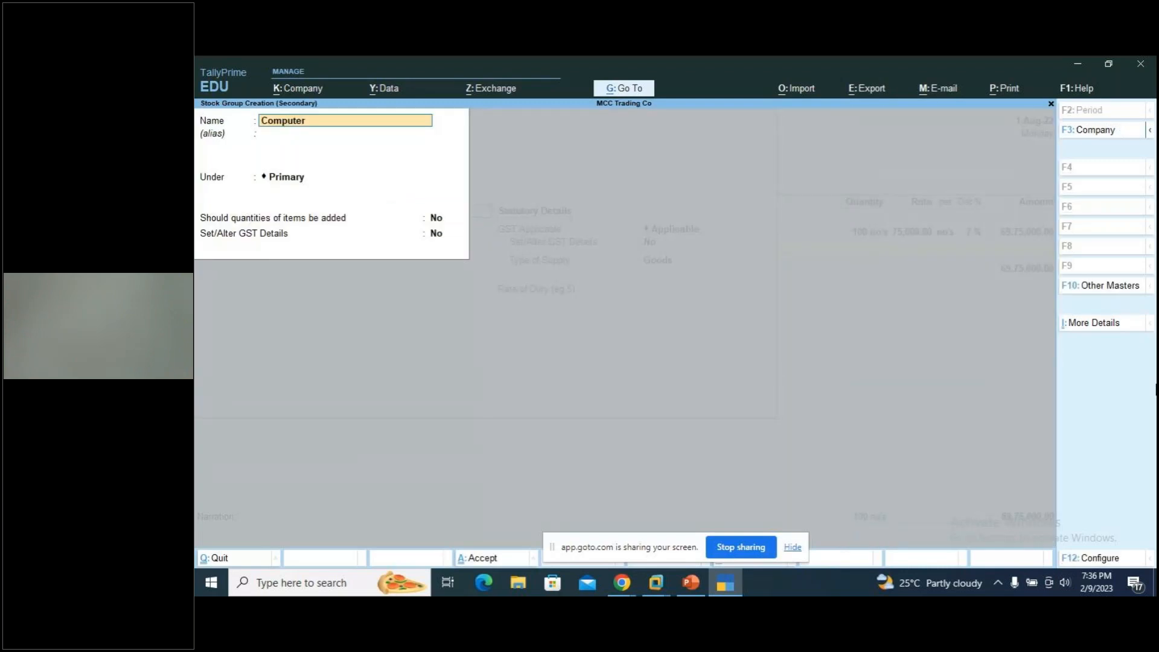
text(r)
key(Return)
key(Return)
text(y)
key(Return)
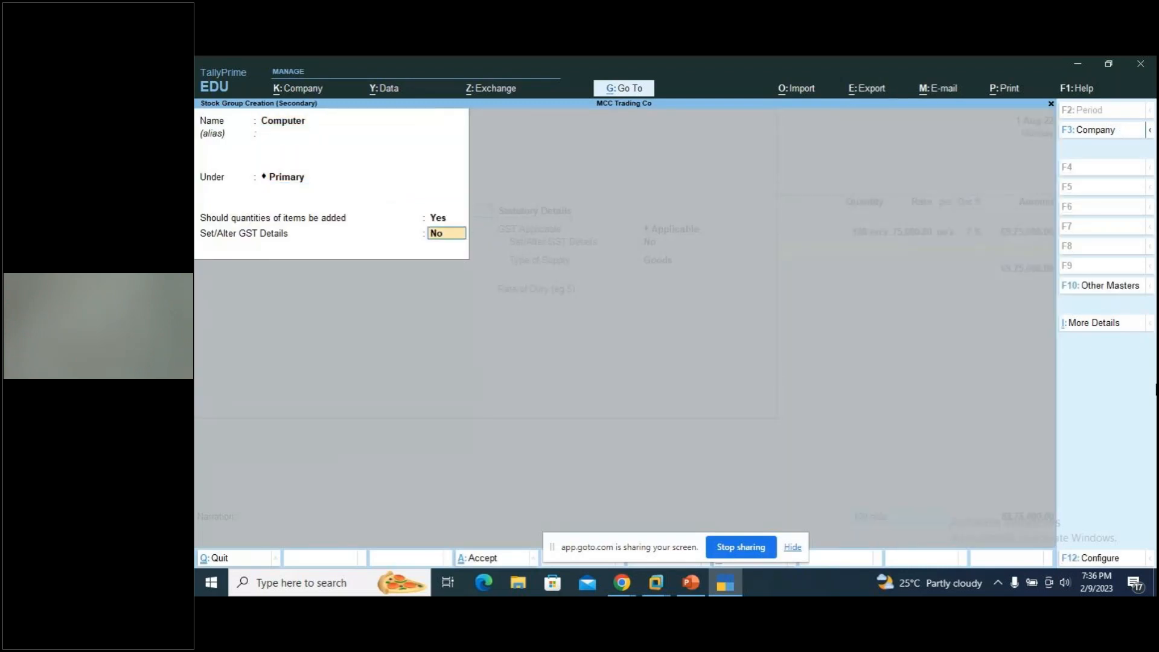
key(Return)
key(y)
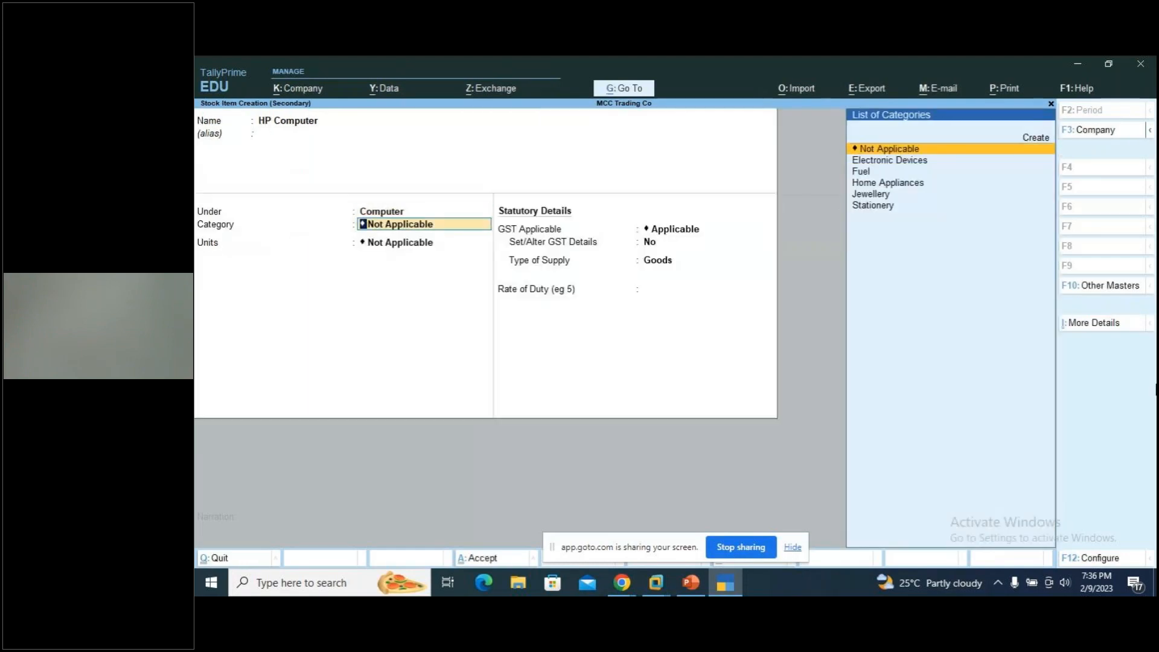
Set the HP Computer item's category to Electronic Devices, units to no's and GST to Not Applicable, and save the item.
key(Down)
key(Return)
key(Down)
key(Down)
key(Down)
key(Return)
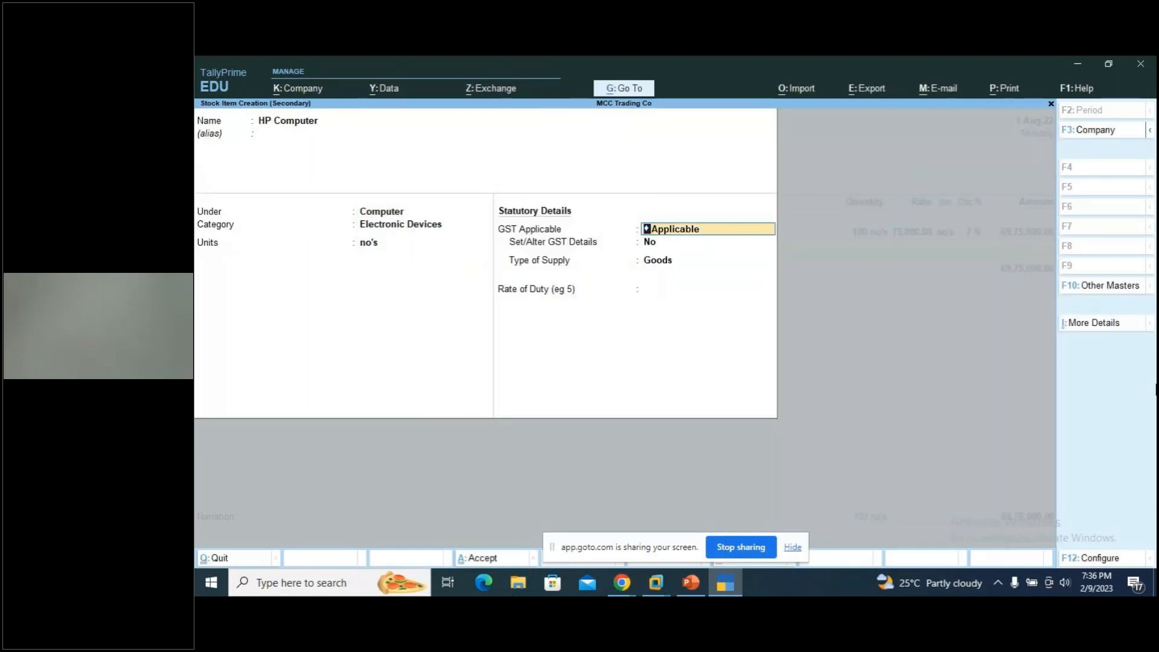
key(Down)
key(Return)
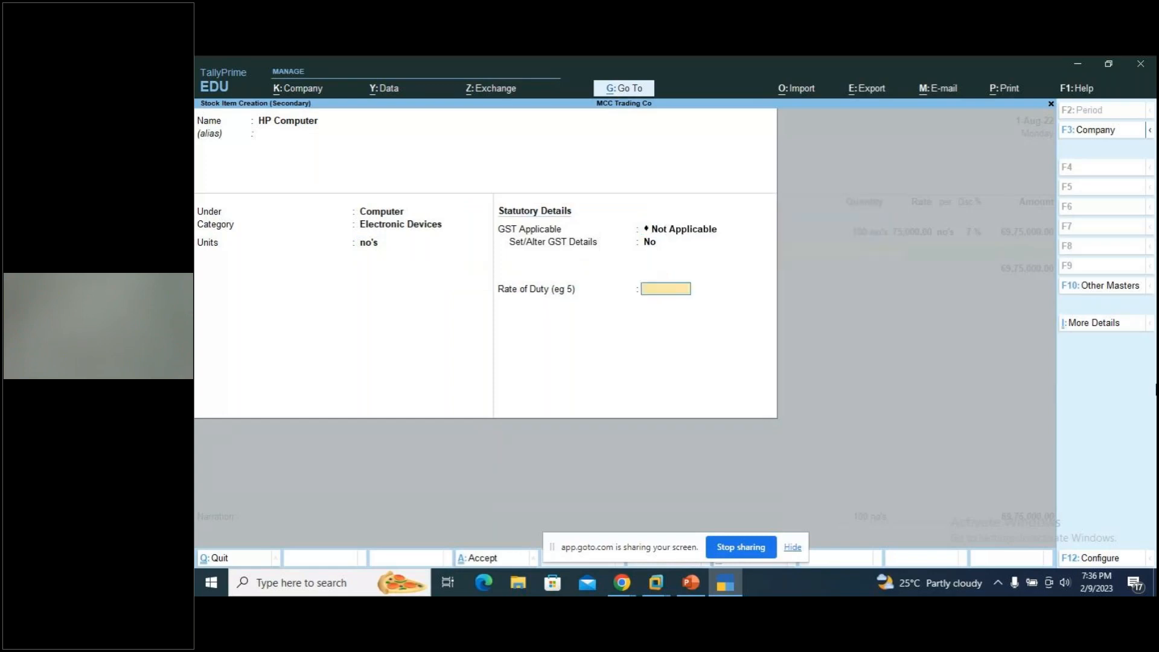
key(Return)
key(Return)
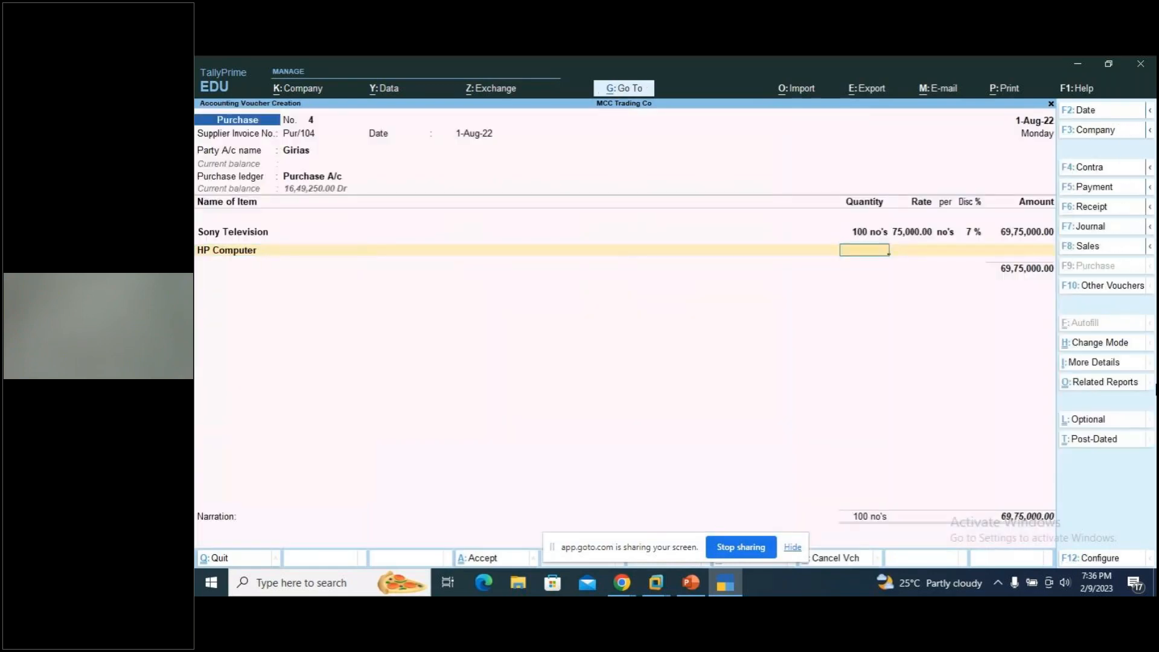
Enter the HP Computer line from the slide with a quantity of 50 no's, a rate of 65,000 and a 5% discount.
key(alt+Tab)
key(alt+Tab)
key(alt+Tab)
key(alt+Tab)
text(50)
key(Return)
text(65000)
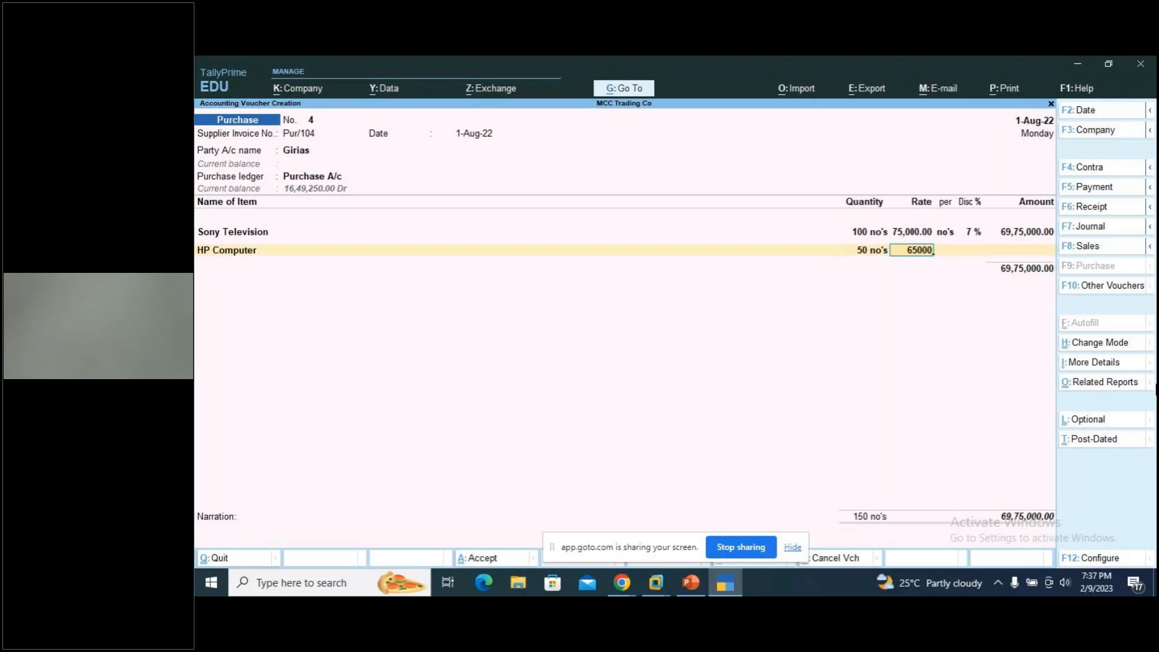
key(Return)
key(Return)
text(5)
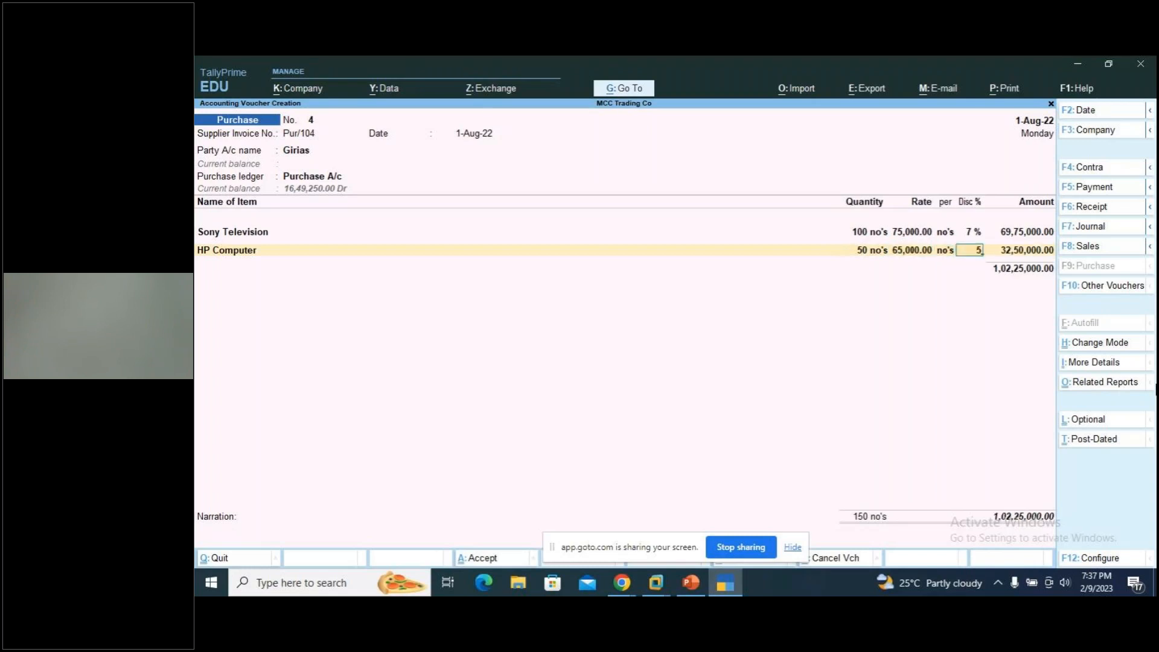
key(Return)
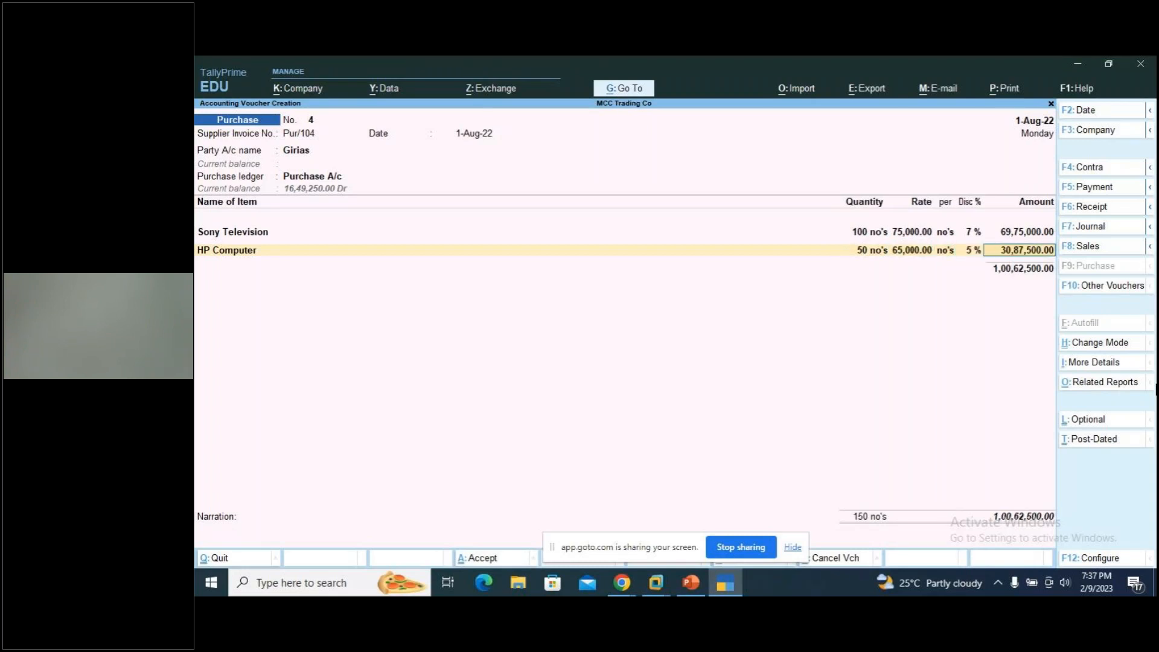
key(Return)
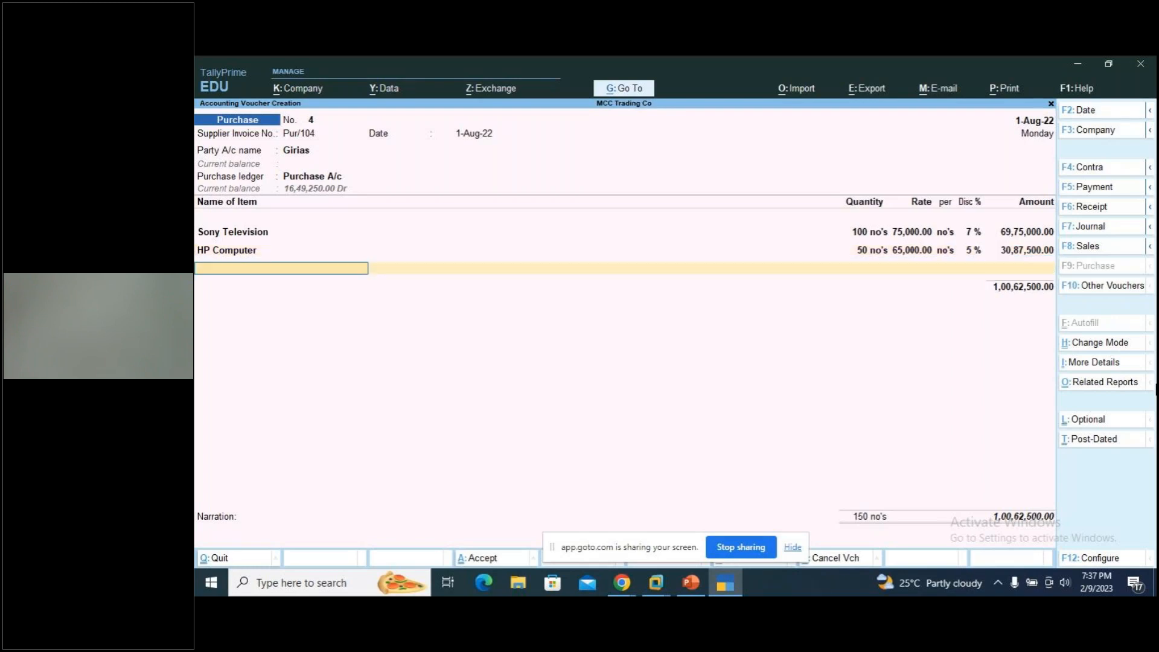
End the item list and accept the bill-wise details for Girias as New Ref.
key(Return)
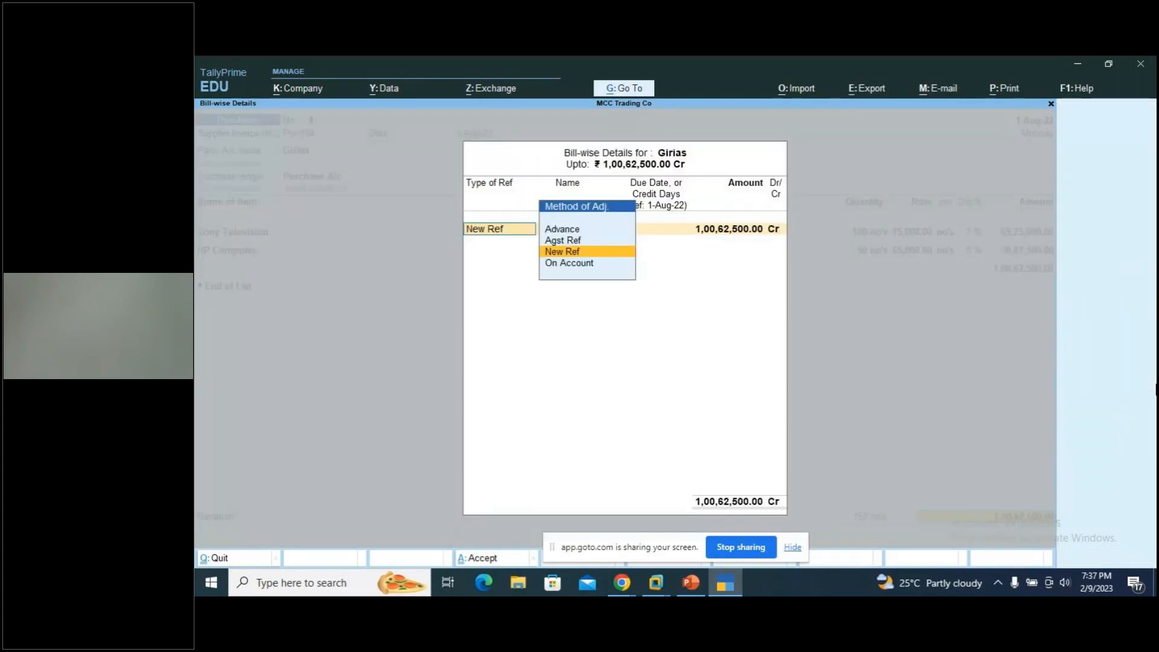
key(Return)
key(Return)
Enter the narration "being Electronic items purchased on credit basis from girias" and save the purchase voucher.
text(being)
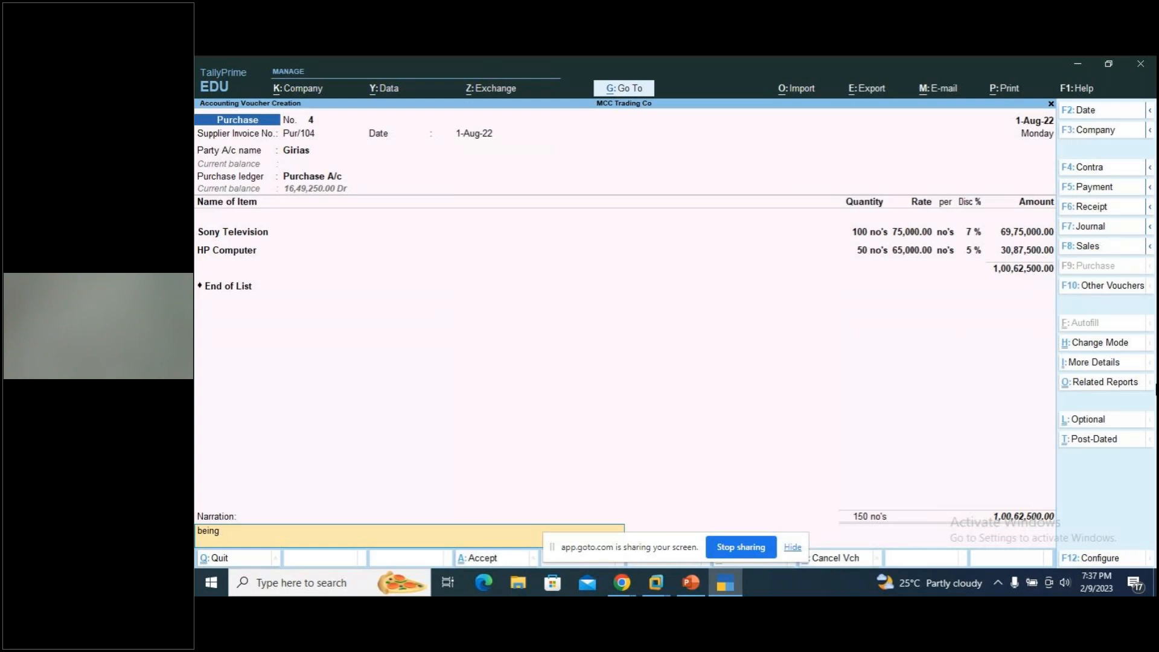
text( Electronic items purca)
key(BackSpace)
text(hased on credit)
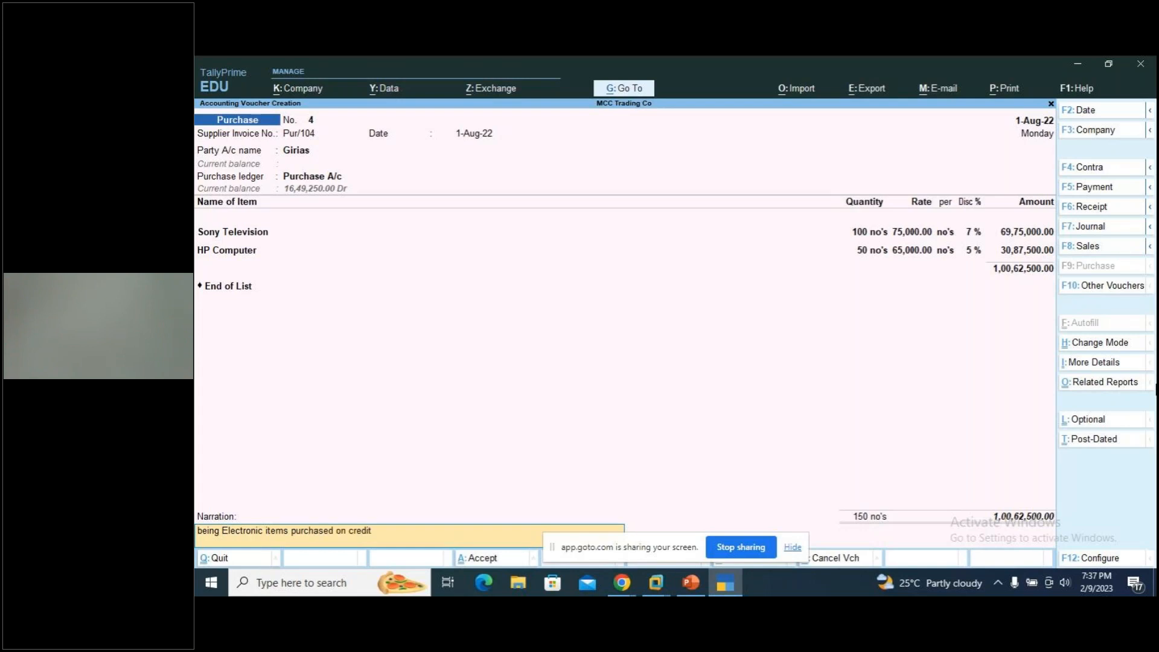
text( basis from girias)
key(Return)
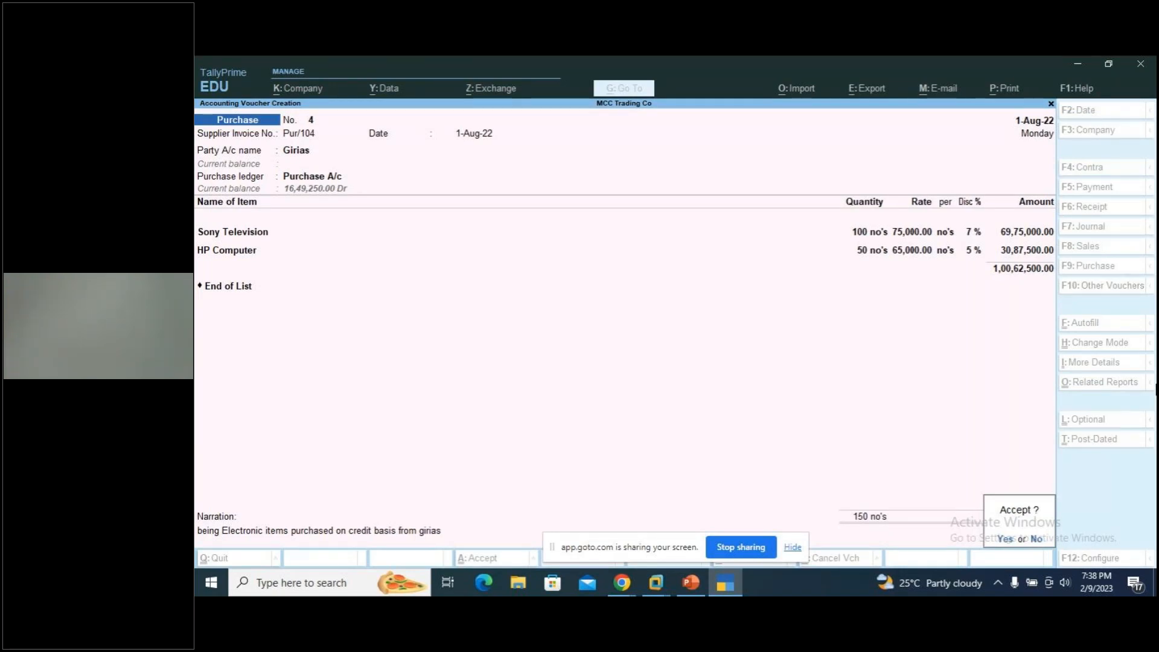
right_click(1006, 583)
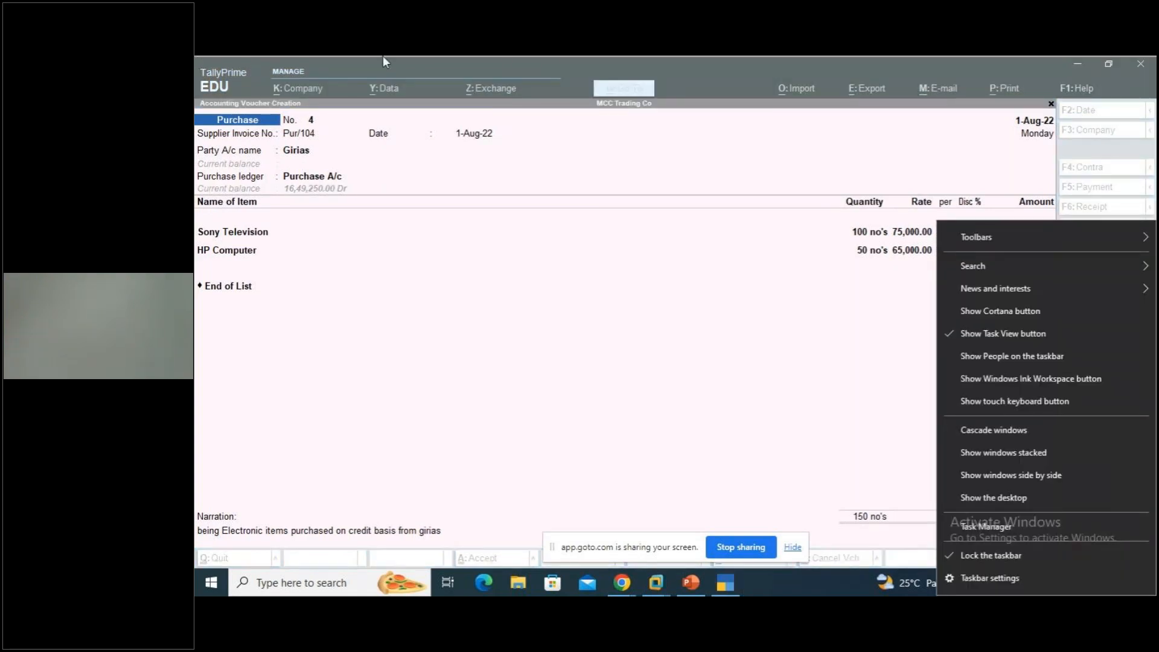
click(756, 294)
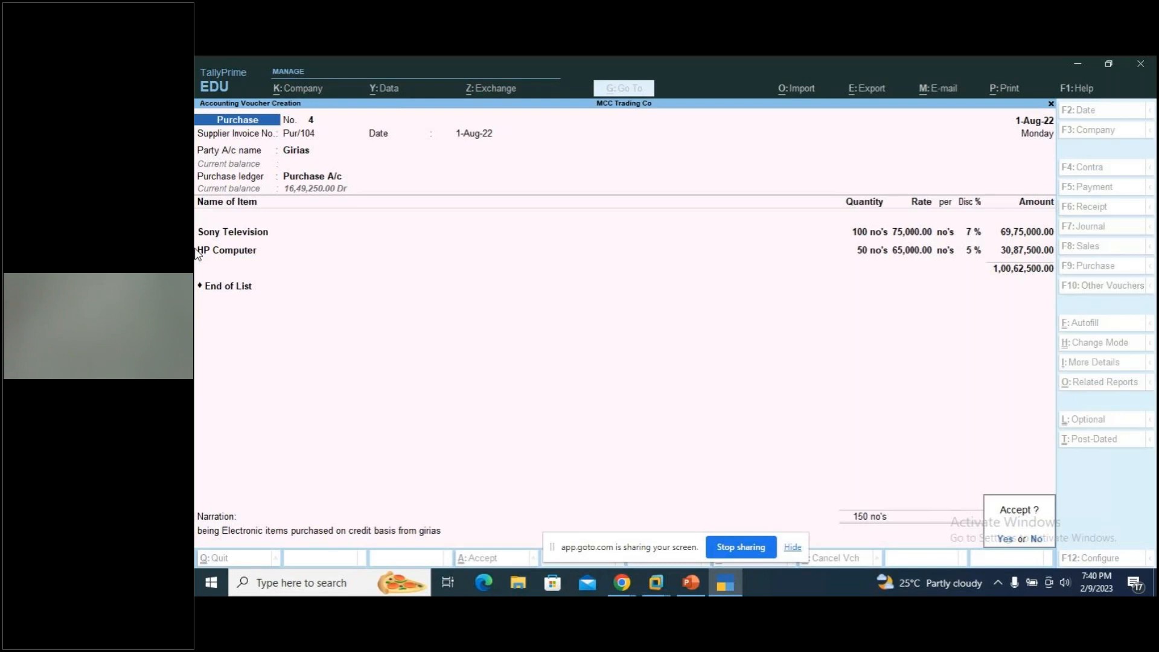
key(Return)
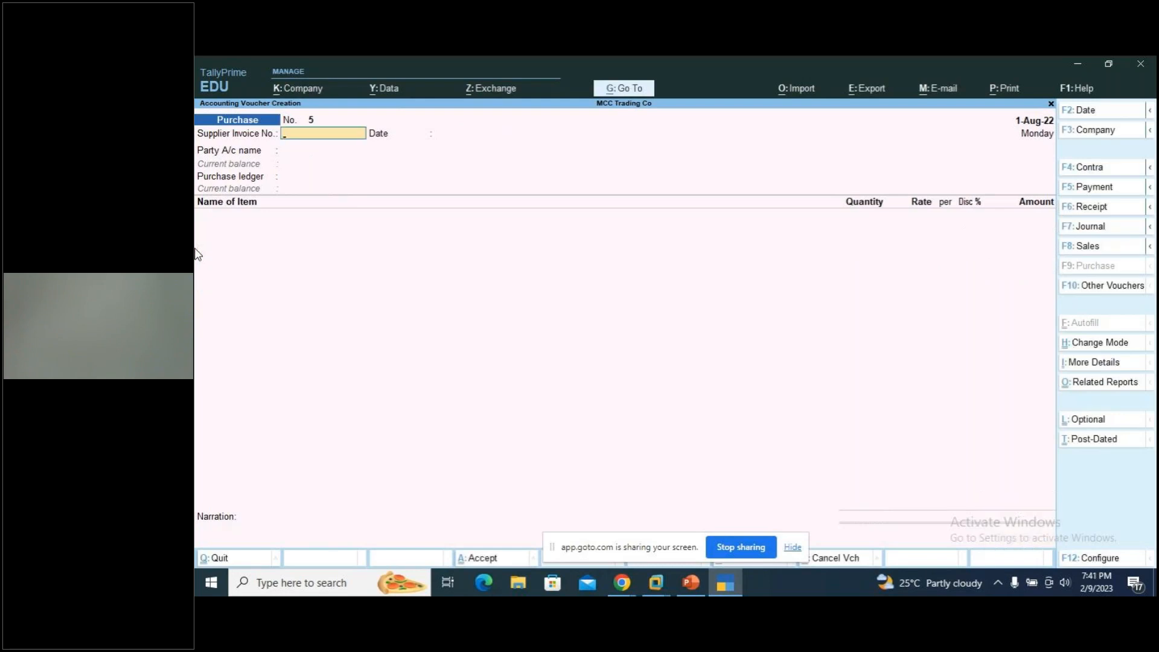
Open the Day Book and set its period from 1-Apr-22 to 31-Mar-23.
key(alt+Tab)
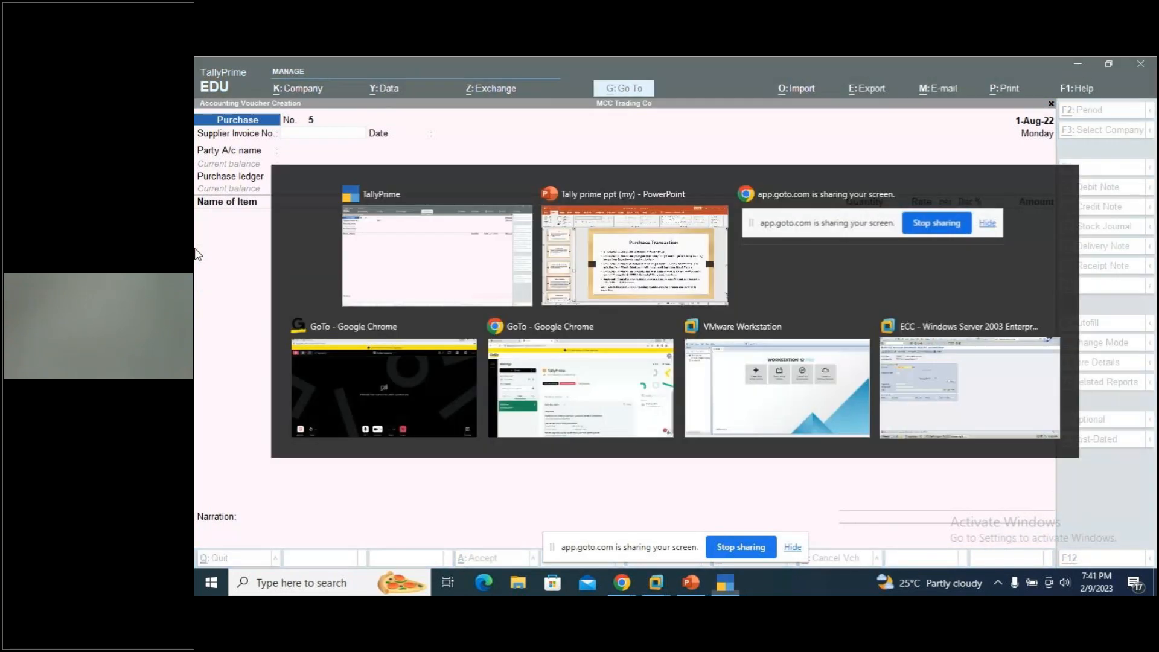
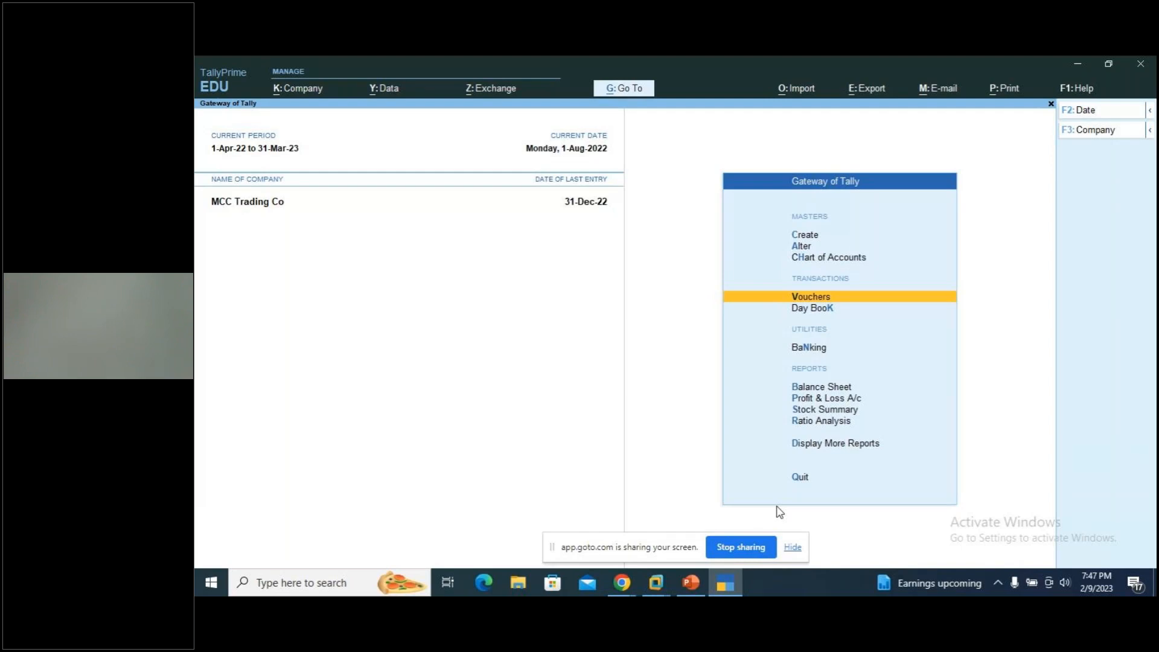
key(Down)
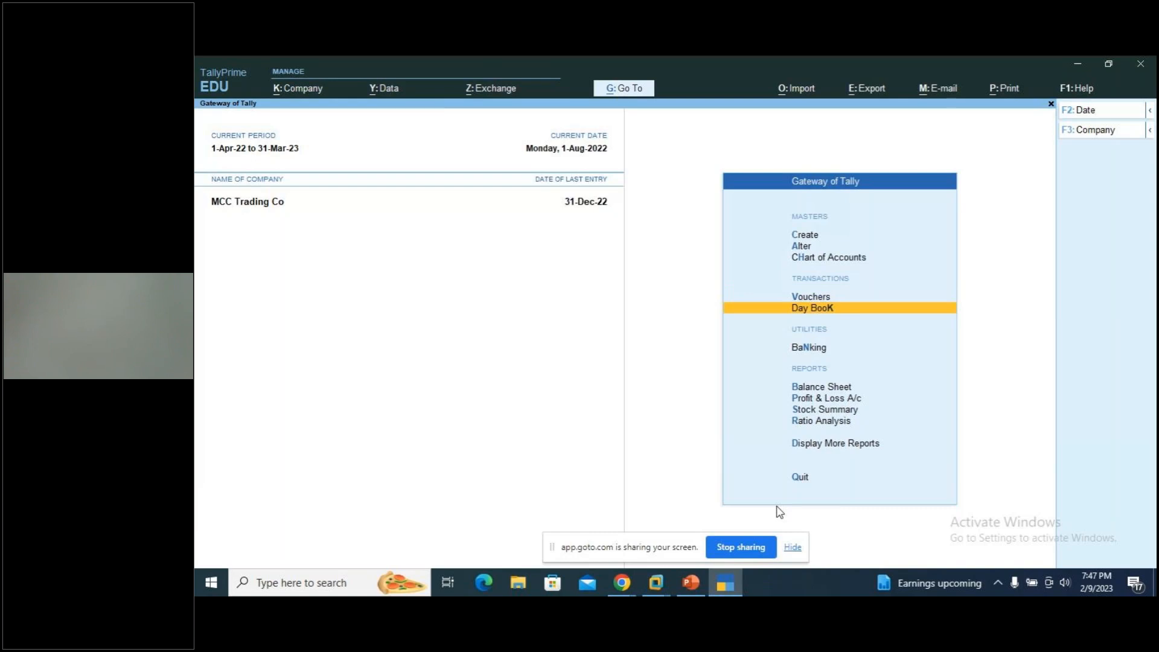
key(Return)
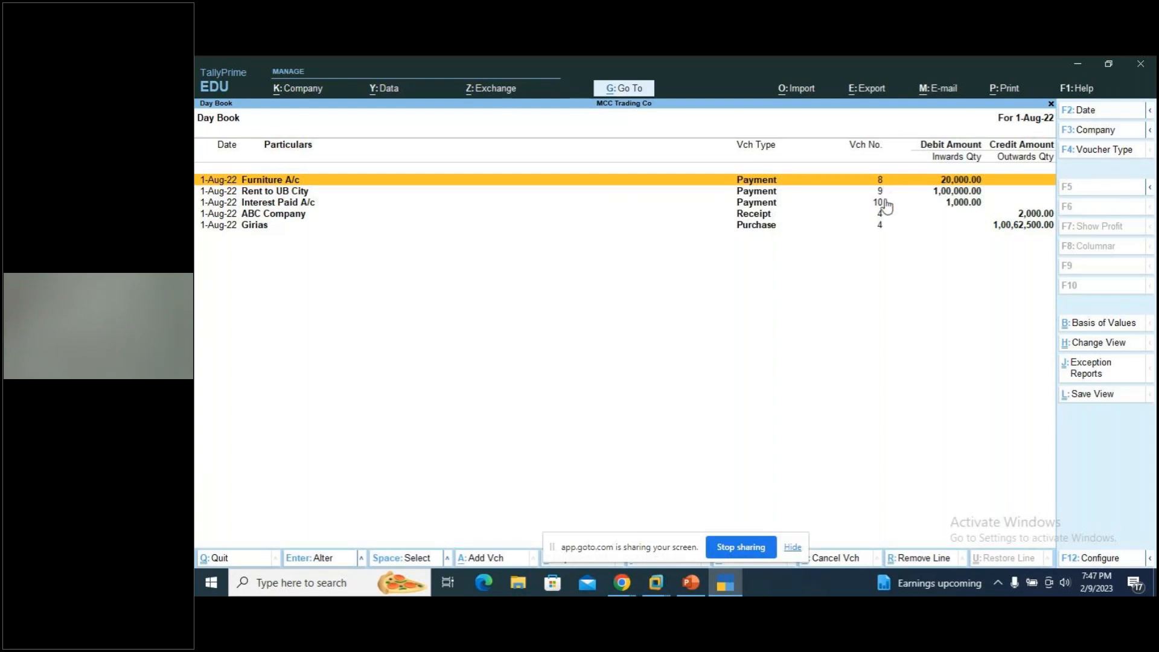
key(alt+F2)
text(1.4)
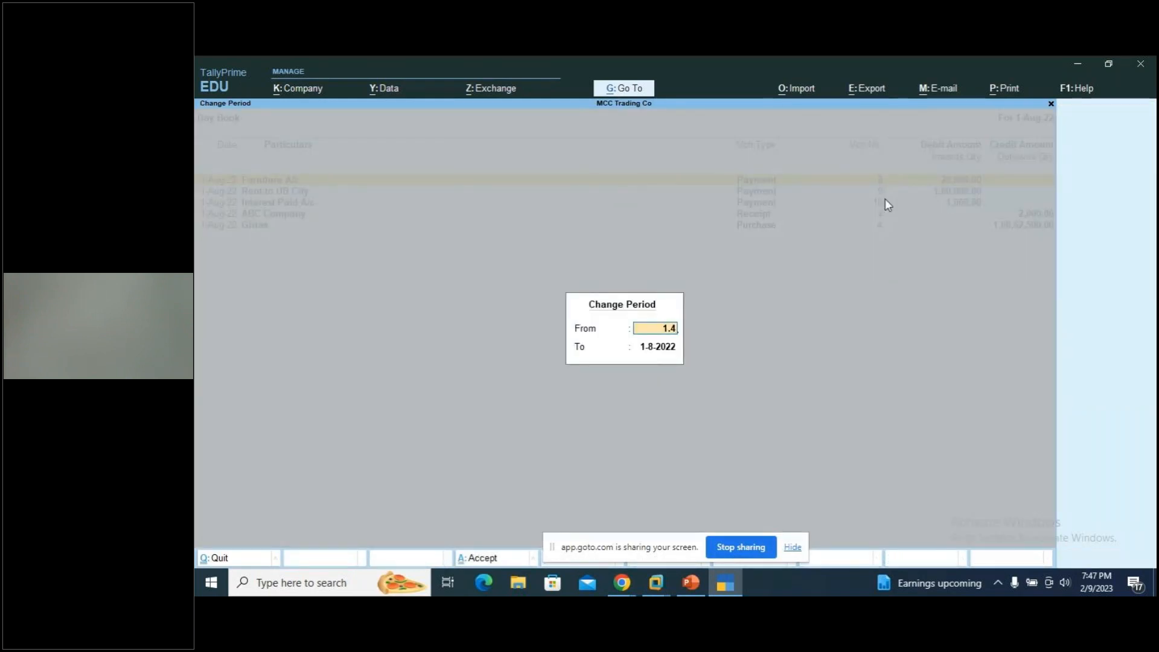
key(Return)
text(31.3)
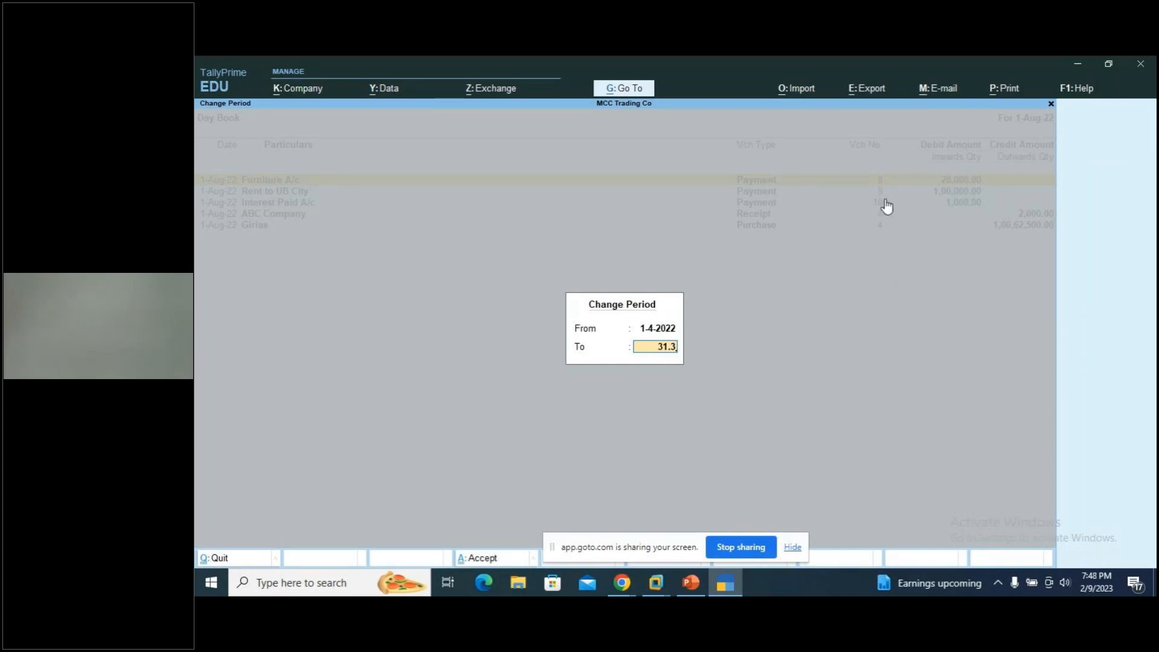
key(Return)
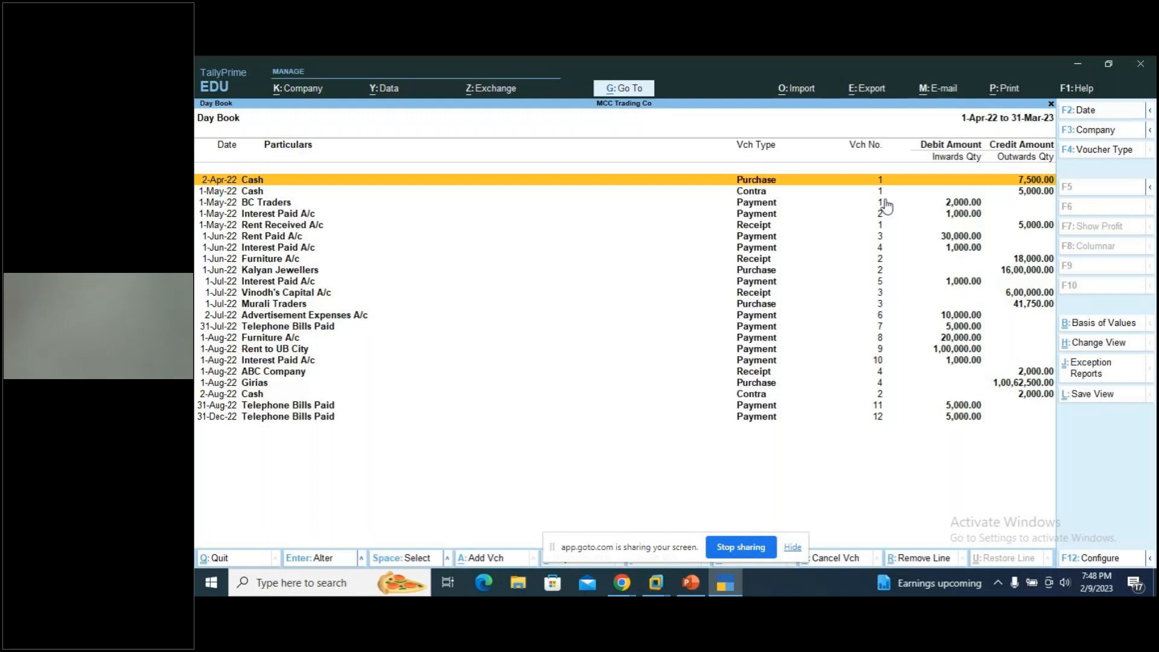
Filter the Day Book to the Purchase voucher type, review the listed vouchers and return to the Gateway of Tally.
key(F4)
text(Pur)
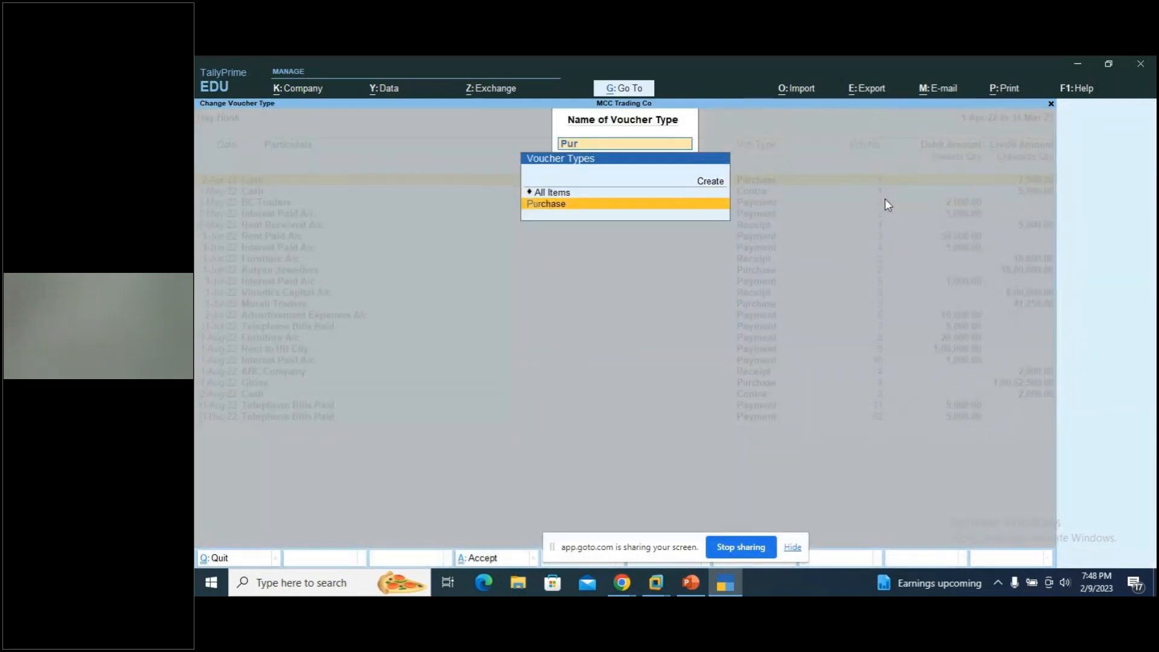
key(Return)
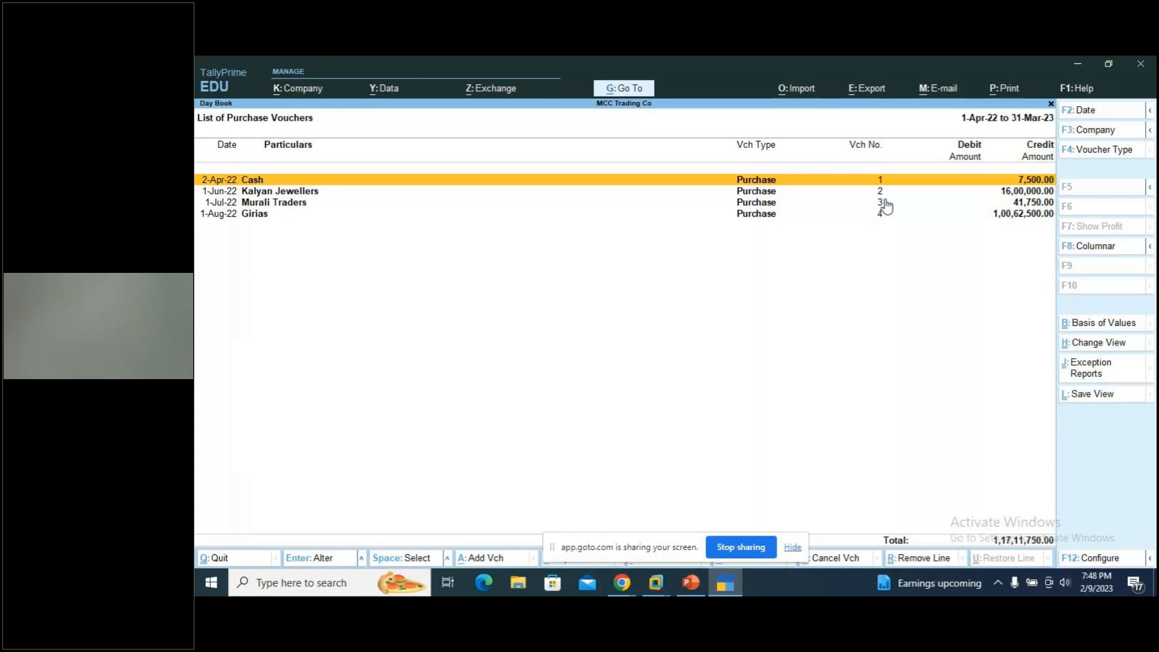
key(Escape)
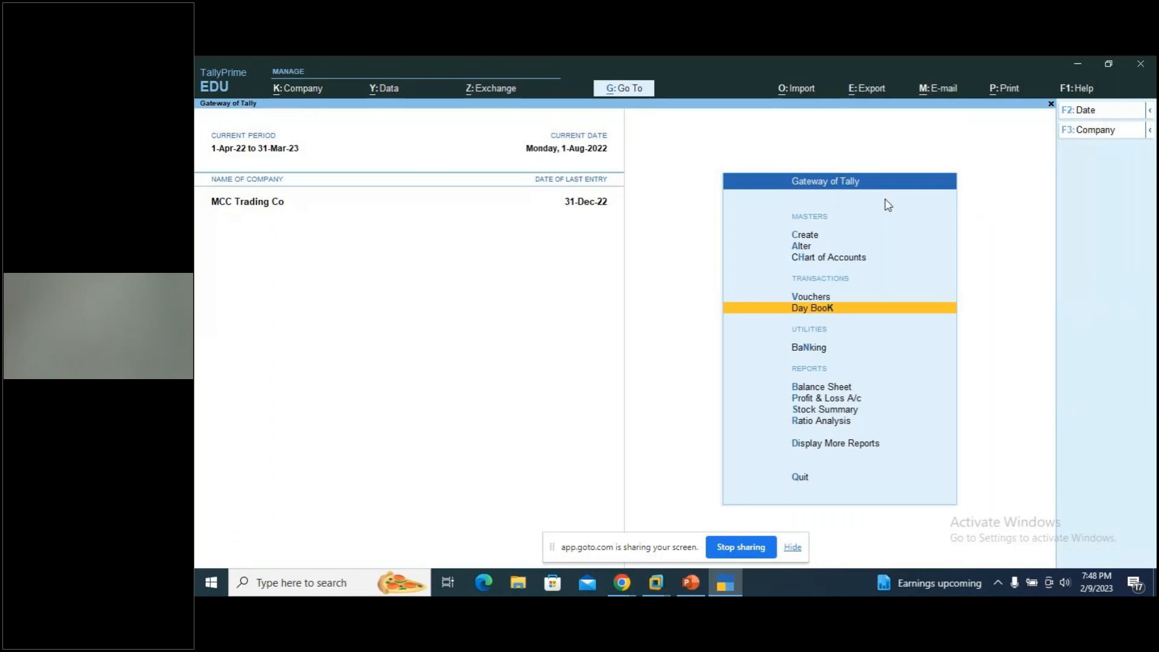
Open the outstanding payables statement, check the pending supplier bills and return to the Gateway of Tally.
key(Down)
key(Down)
key(Down)
key(Down)
key(Down)
key(Down)
key(Return)
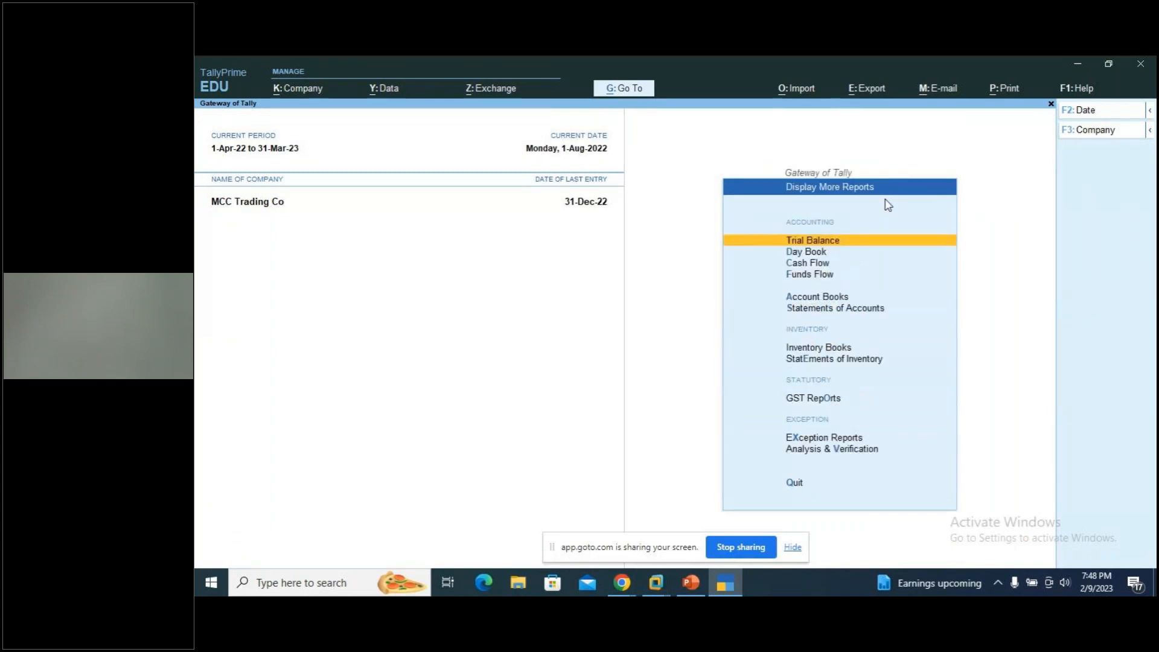
key(Down)
key(Down)
key(Down)
key(Down)
key(Down)
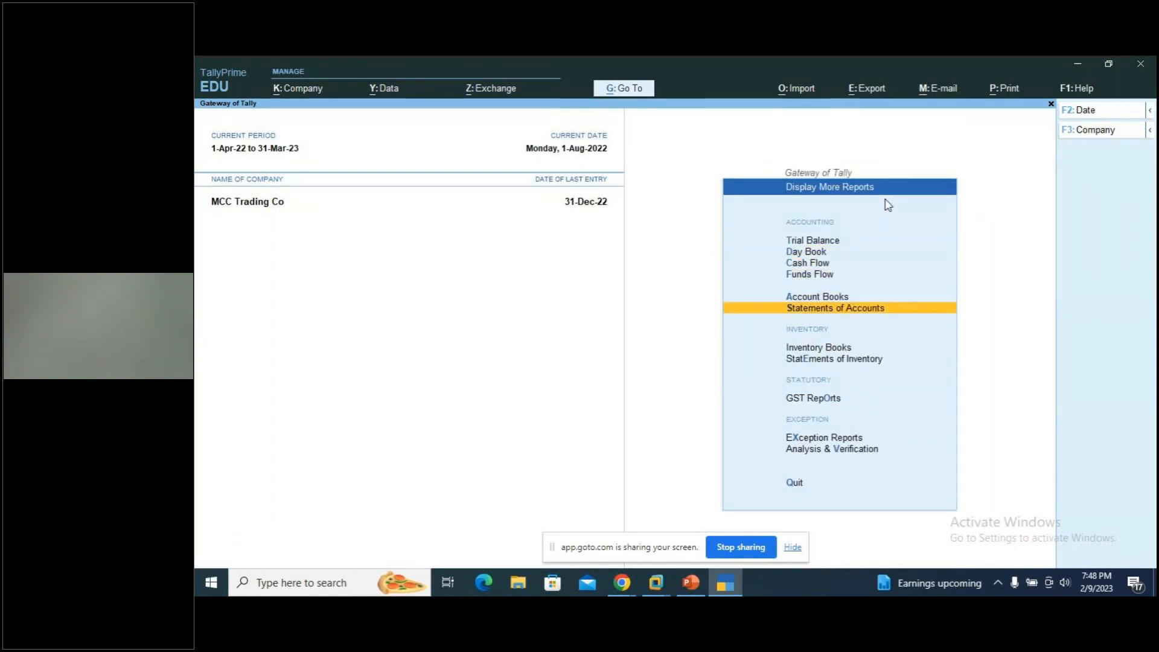
key(Return)
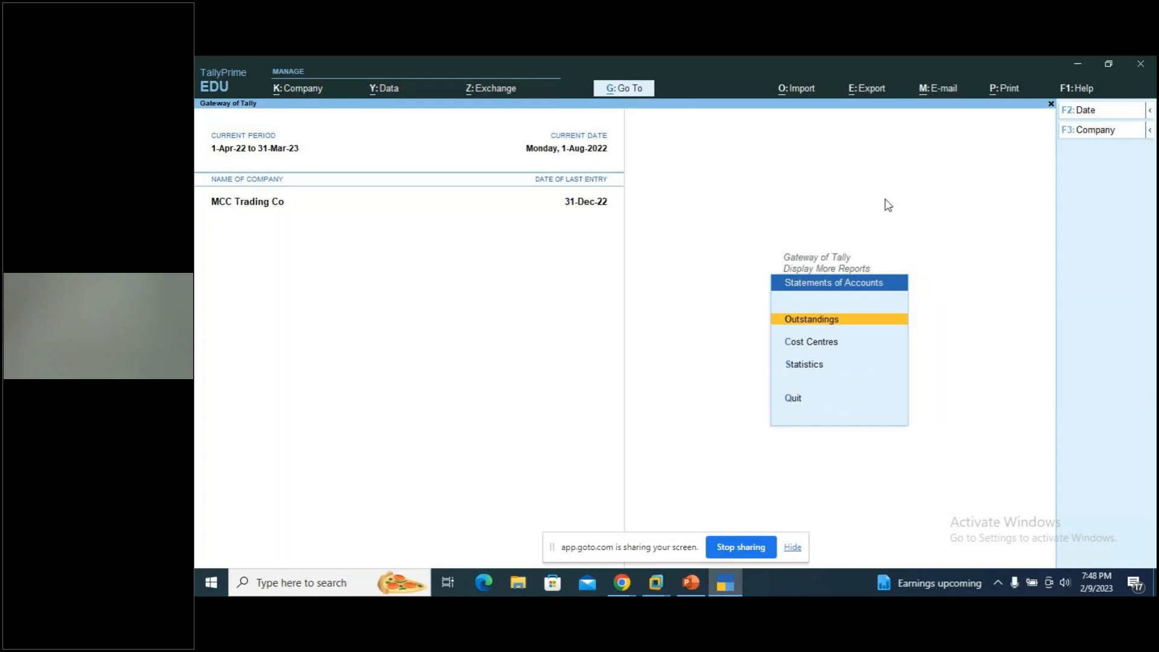
key(Return)
key(Down)
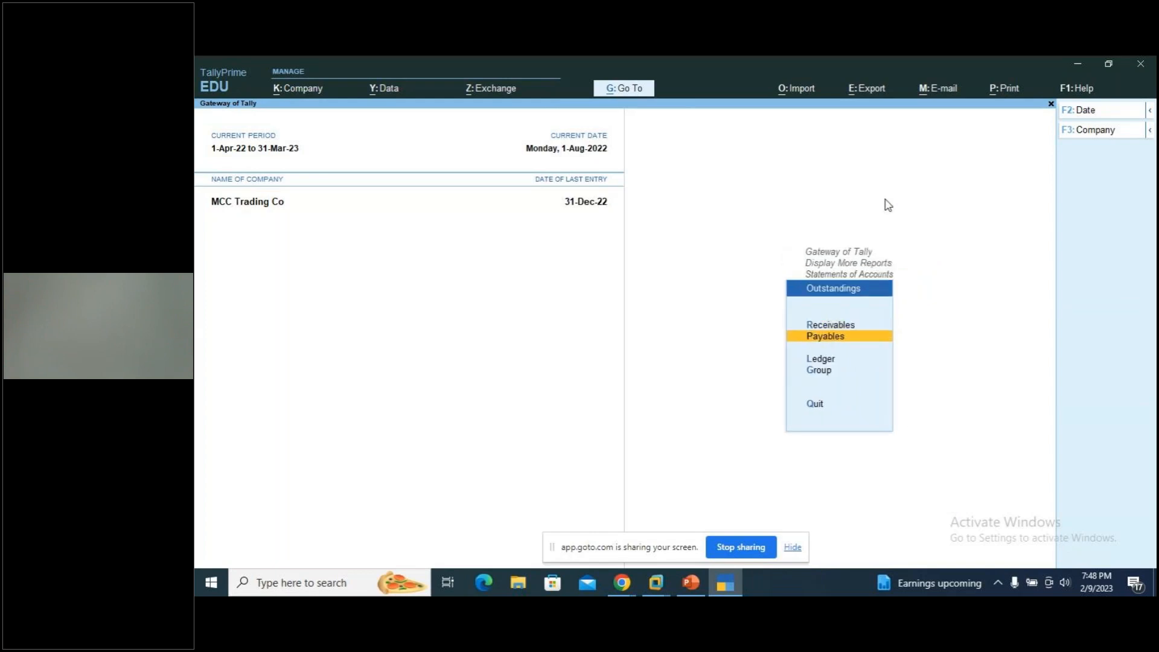
key(Return)
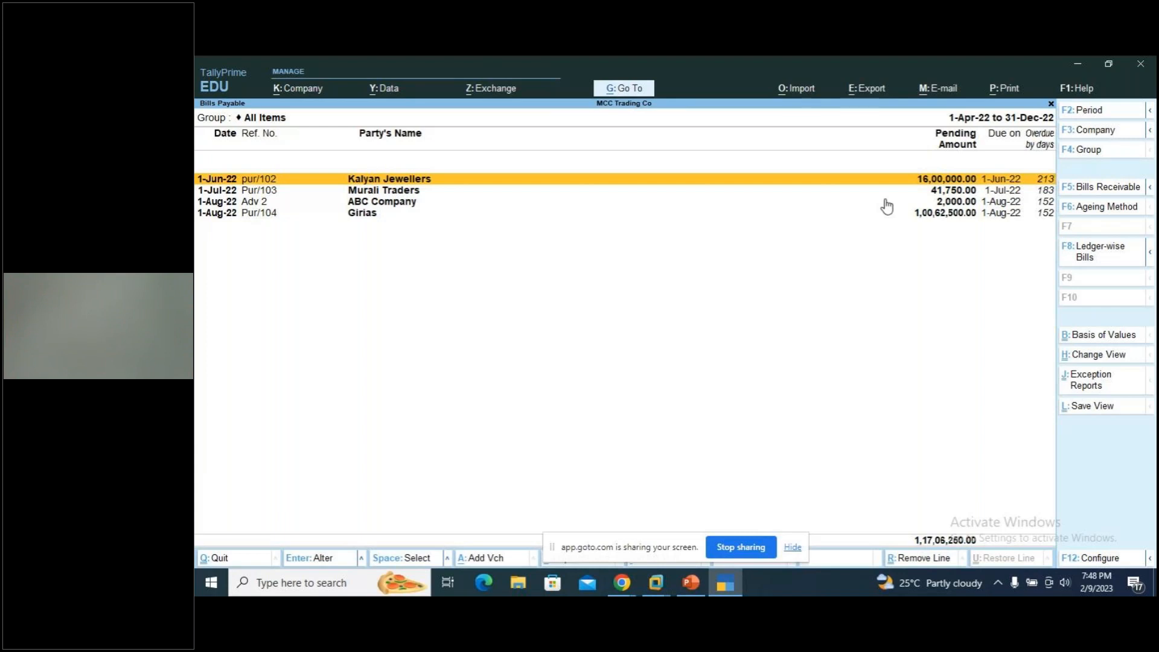
key(Escape)
key(Escape)
key(Escape)
key(Escape)
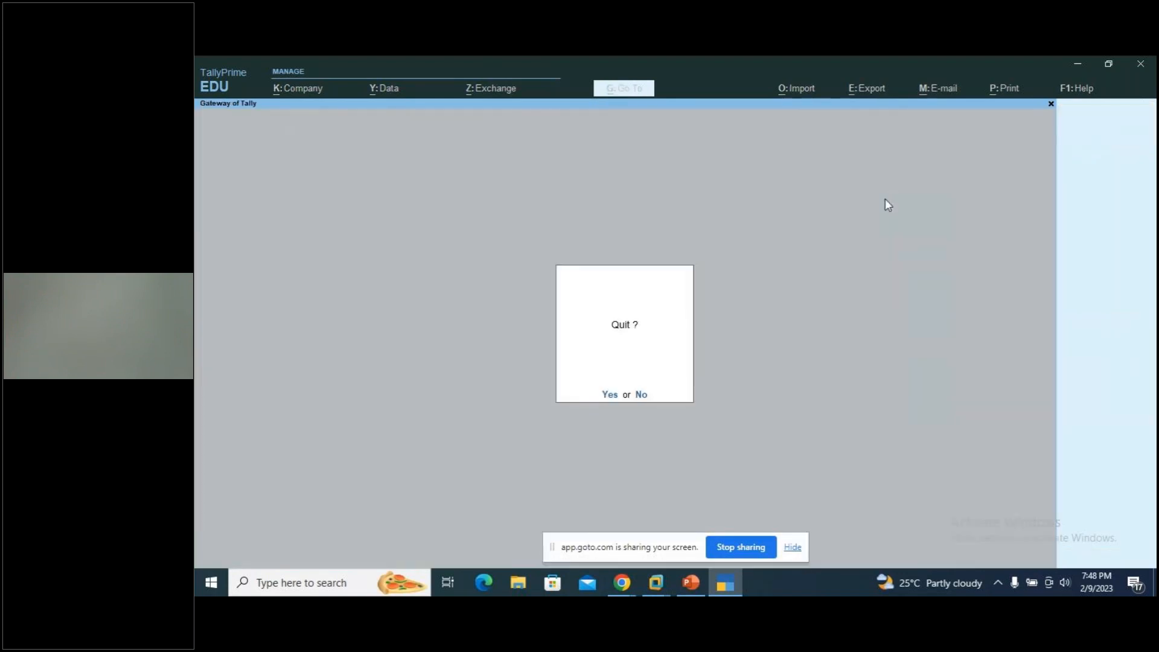
key(Escape)
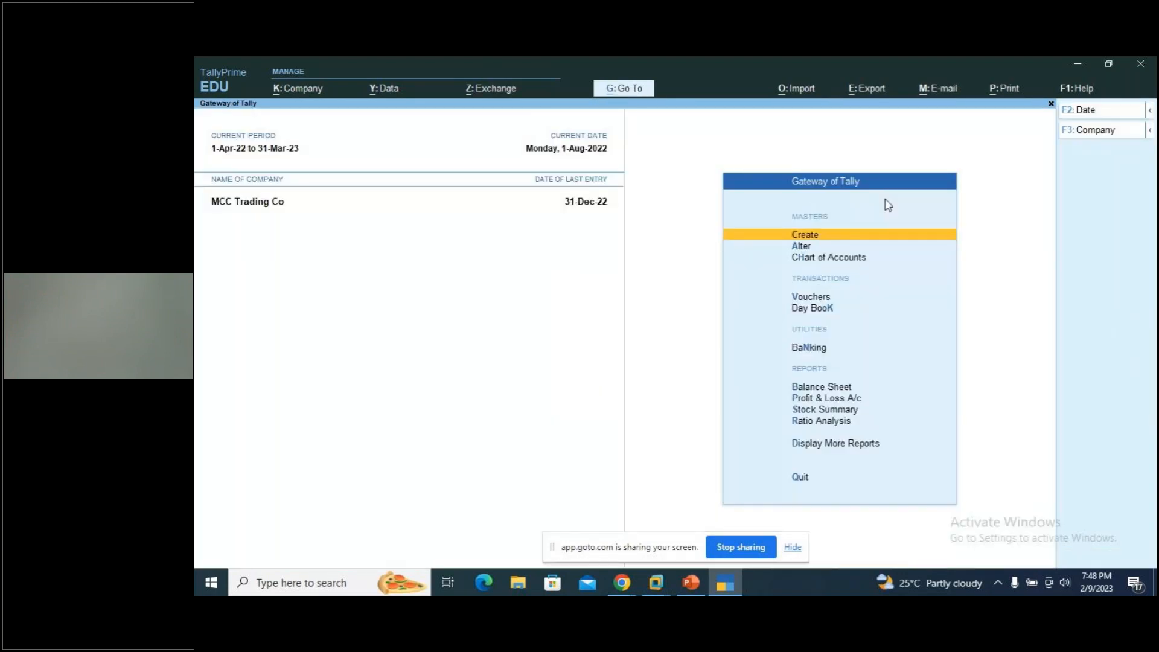
Reopen the Bills Payable report from the outstandings, review each party's pending amount, and go back to the Gateway of Tally.
key(Down)
key(Down)
key(Down)
key(Down)
key(Down)
key(Down)
key(Down)
key(Down)
key(Down)
key(Down)
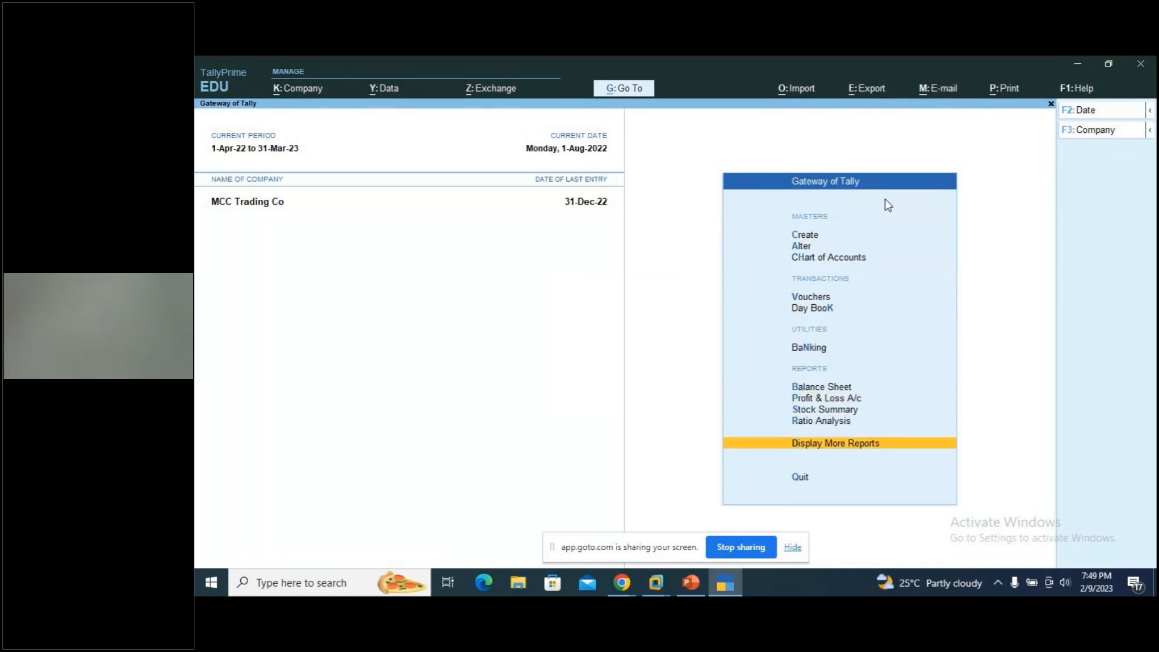
key(Return)
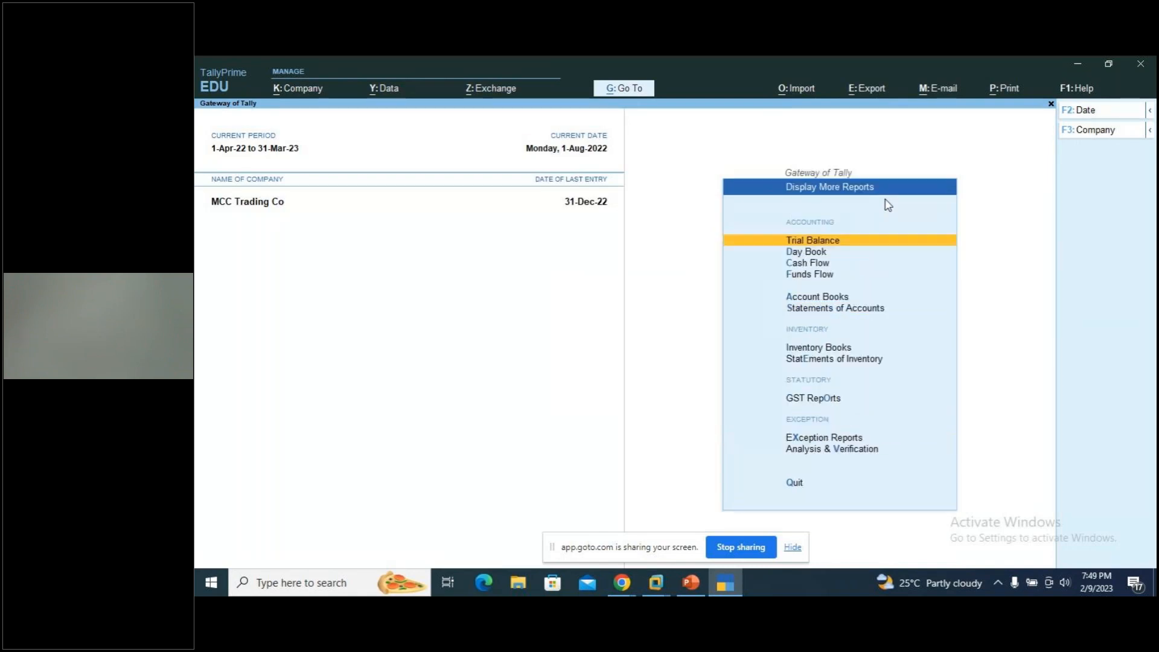
key(Down)
key(Down)
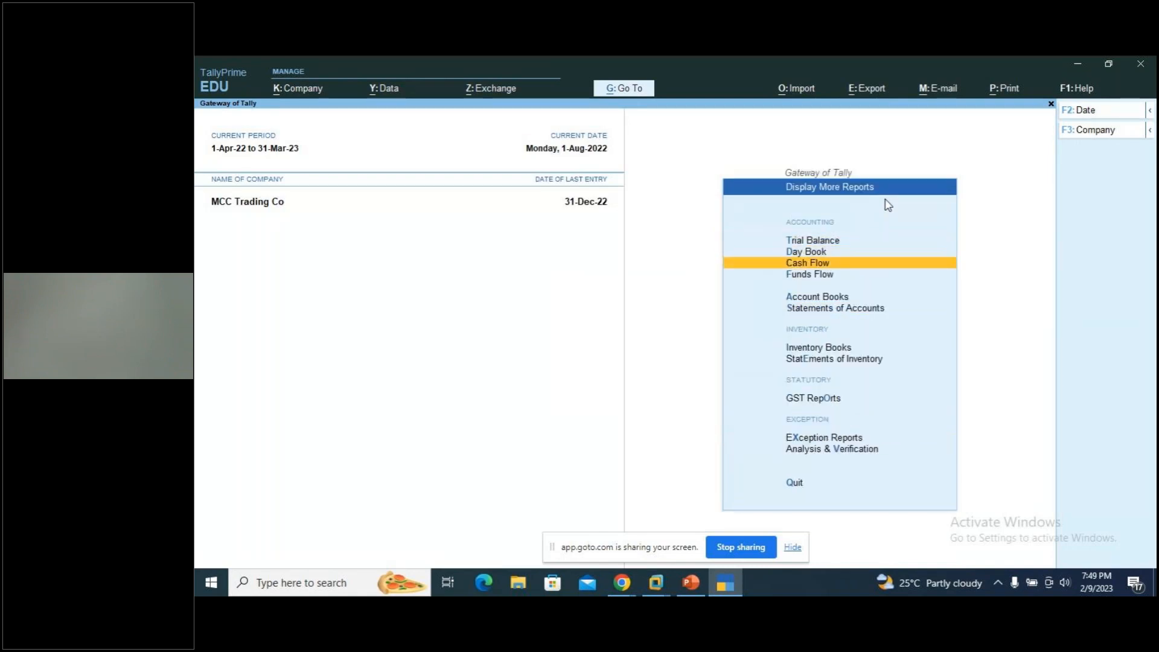
key(Down)
key(Down)
key(Down)
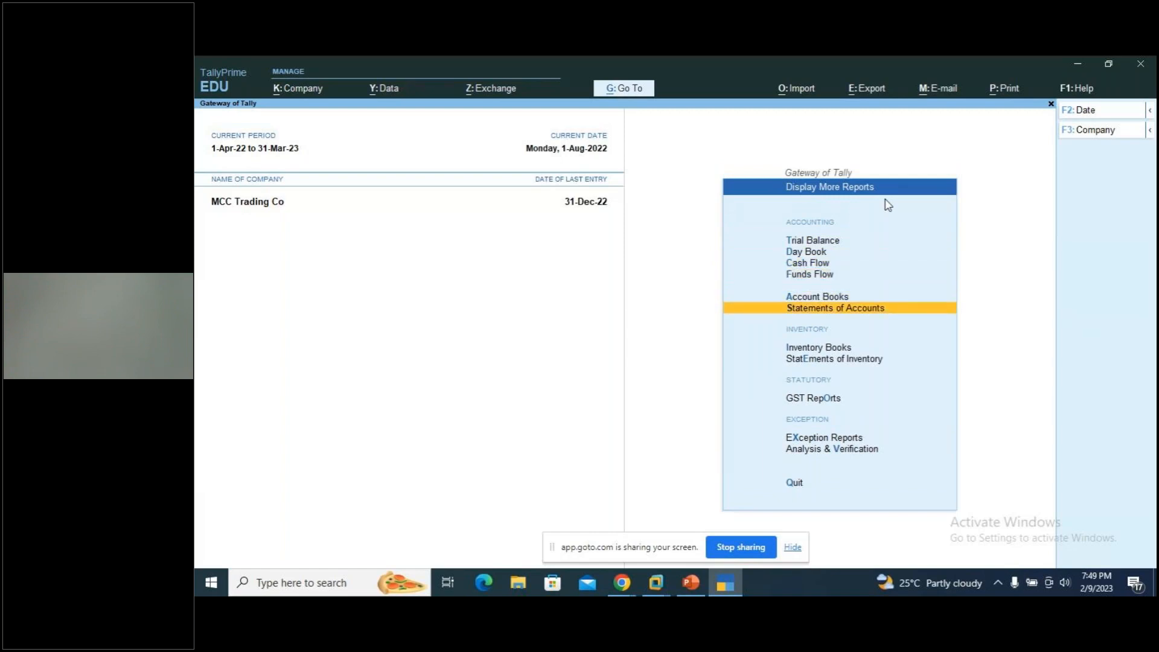
key(Return)
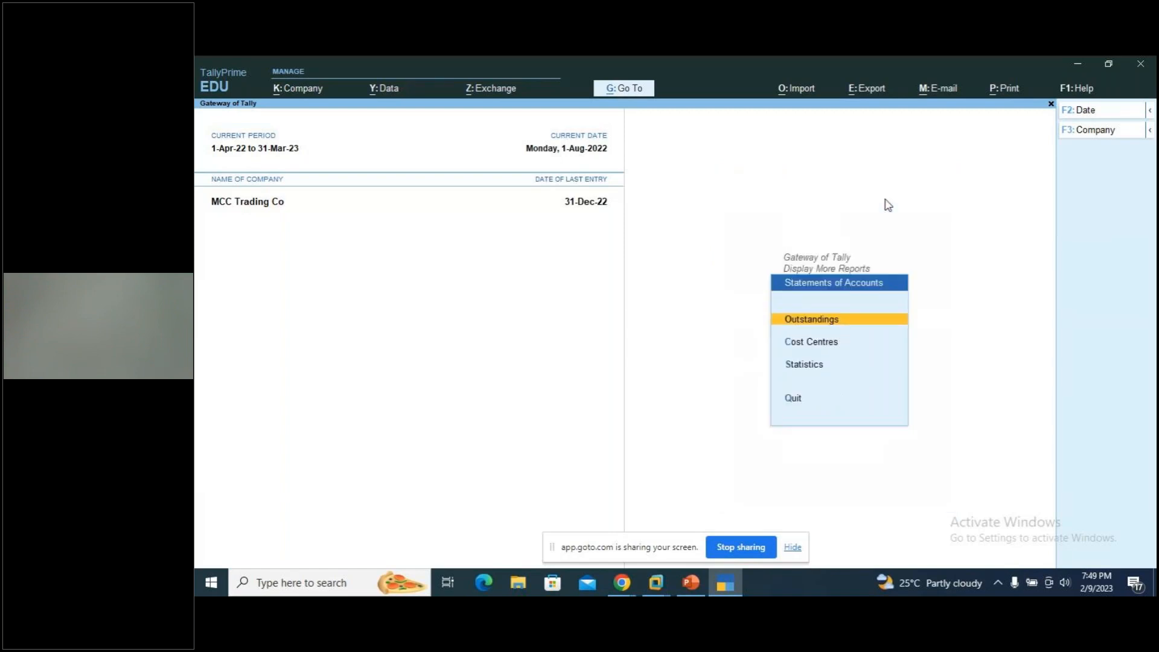
key(Return)
key(Down)
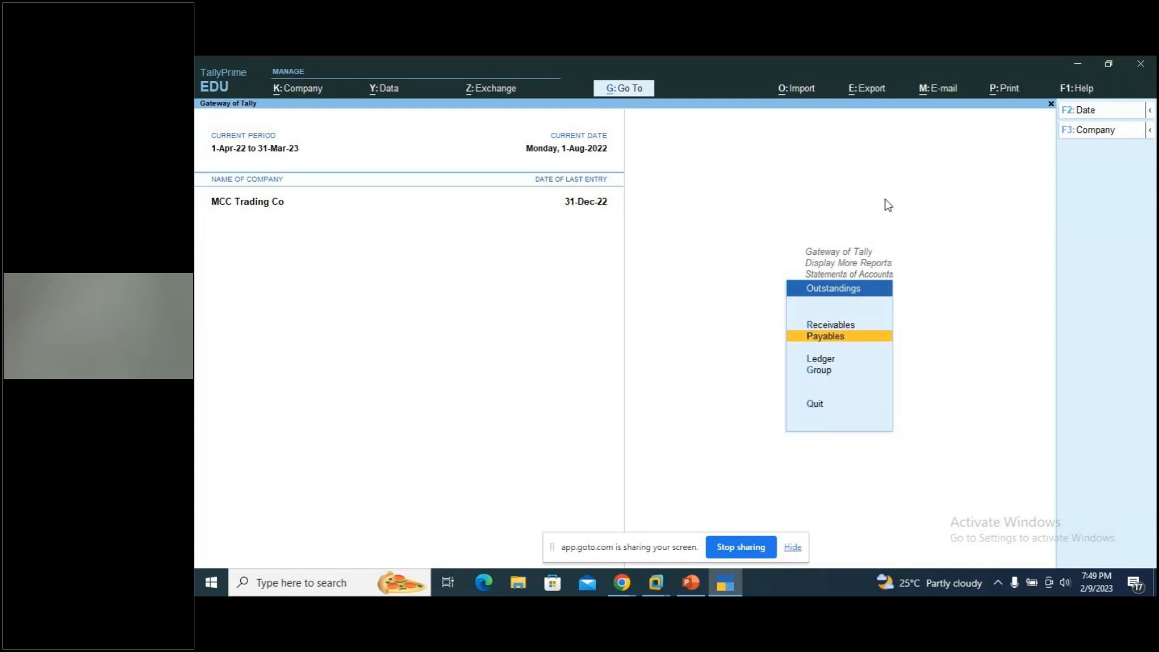
key(Return)
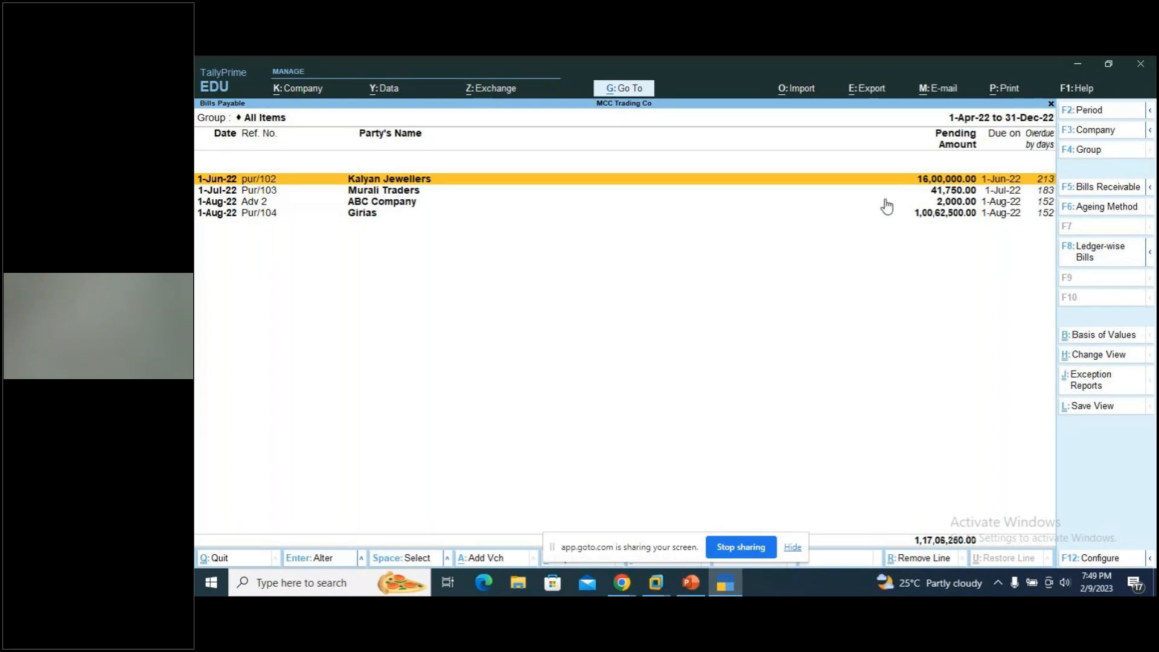
key(Escape)
key(Escape)
key(Escape)
key(Escape)
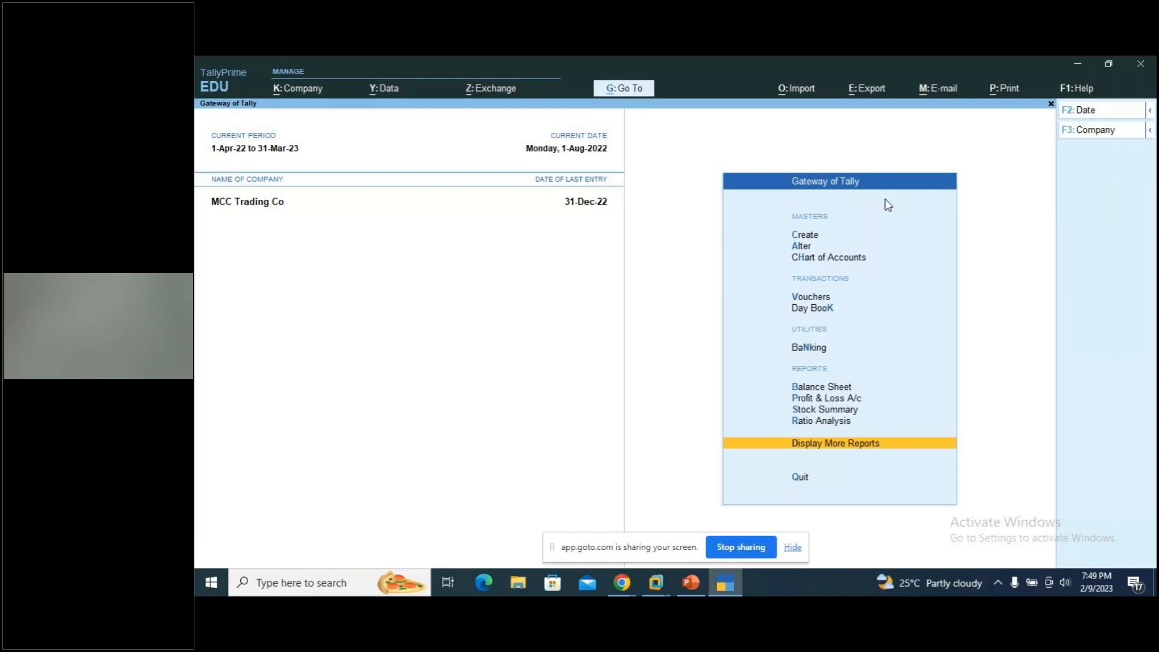
Display the Bills Payable outstandings once more for checking against the purchase entries.
key(Return)
key(Down)
key(Down)
key(Down)
key(Down)
key(Down)
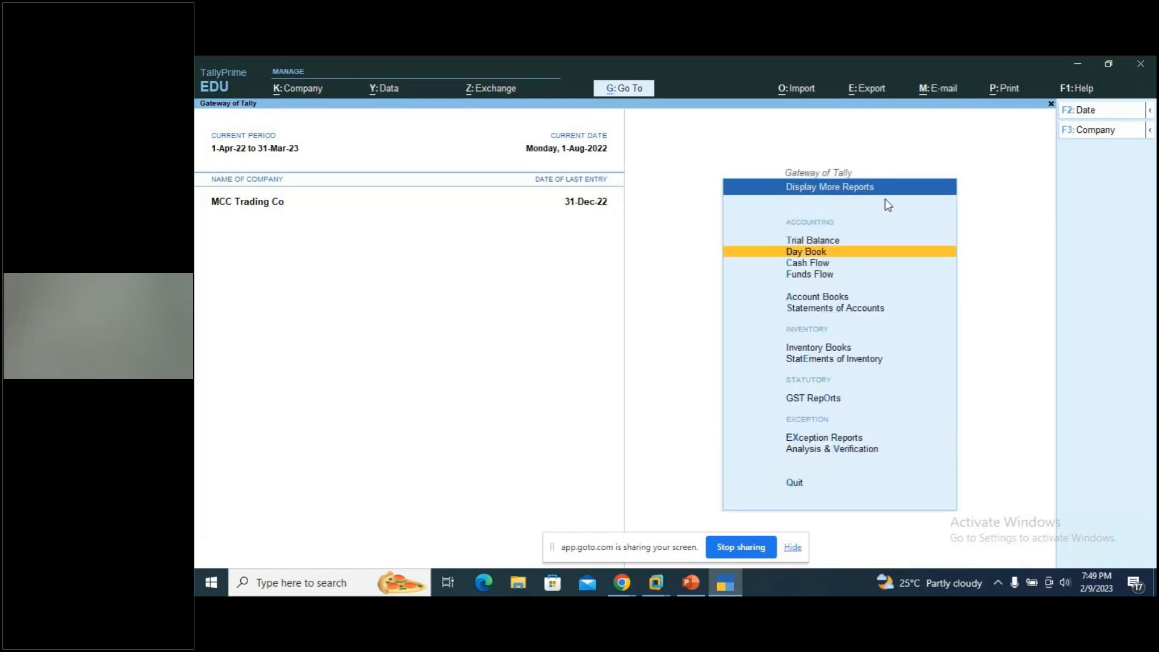
key(Return)
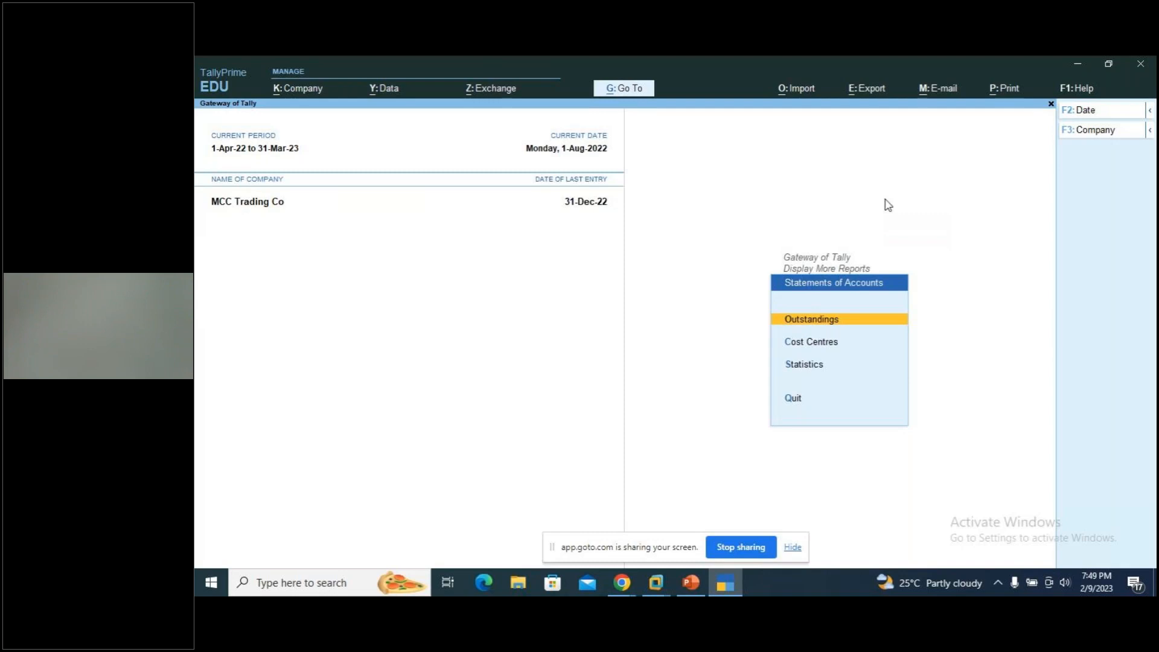
key(Return)
key(Down)
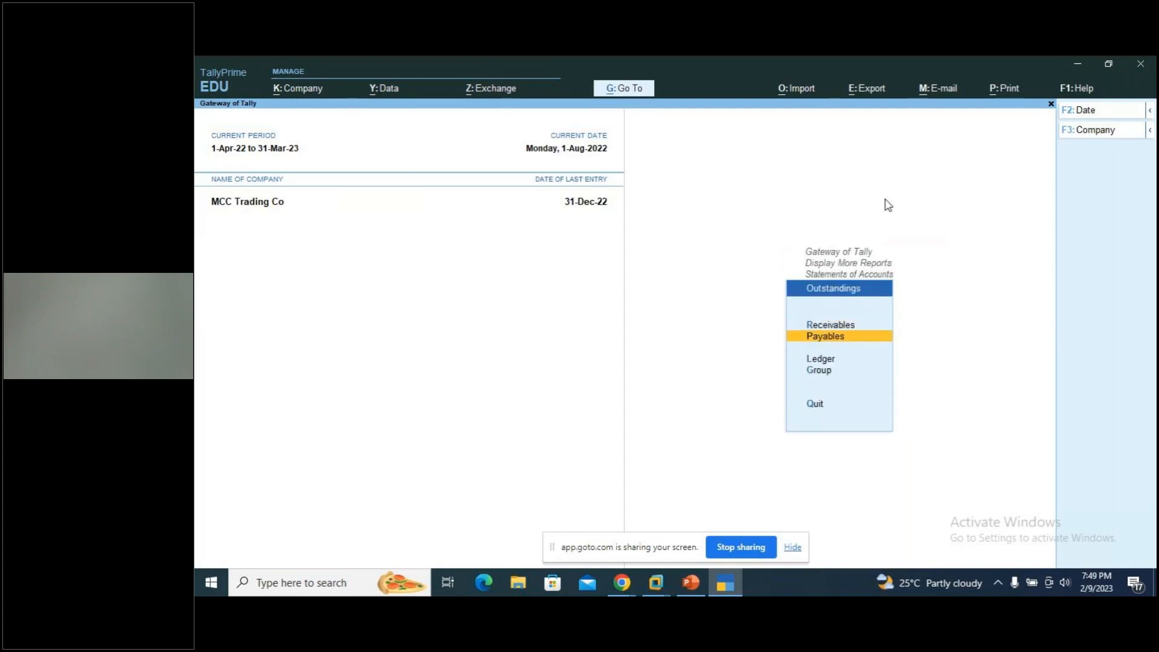
key(Return)
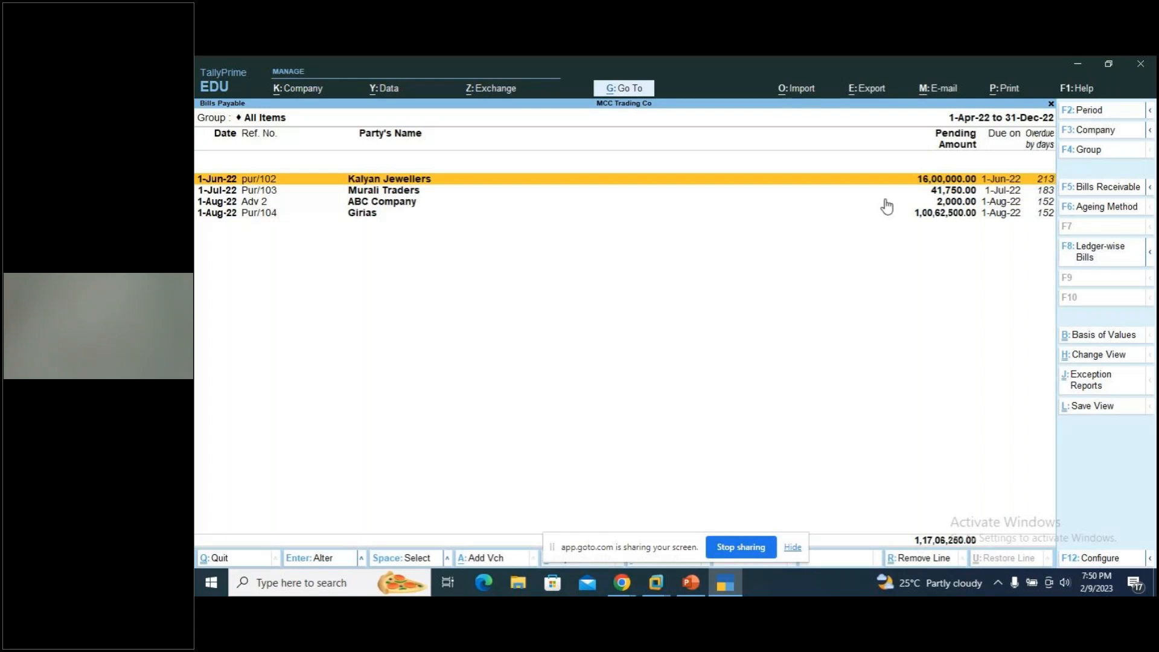
Compare the parties in the Bills Payable report with the transactions on the Purchase Transaction slide in PowerPoint.
key(alt)
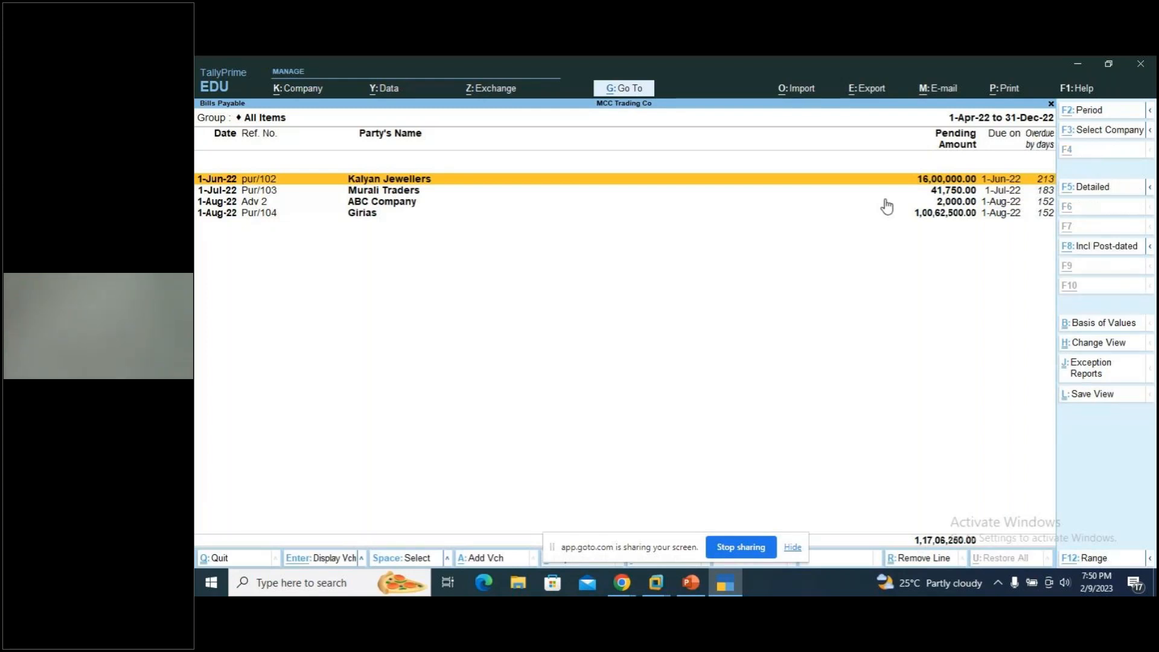
key(alt+Tab)
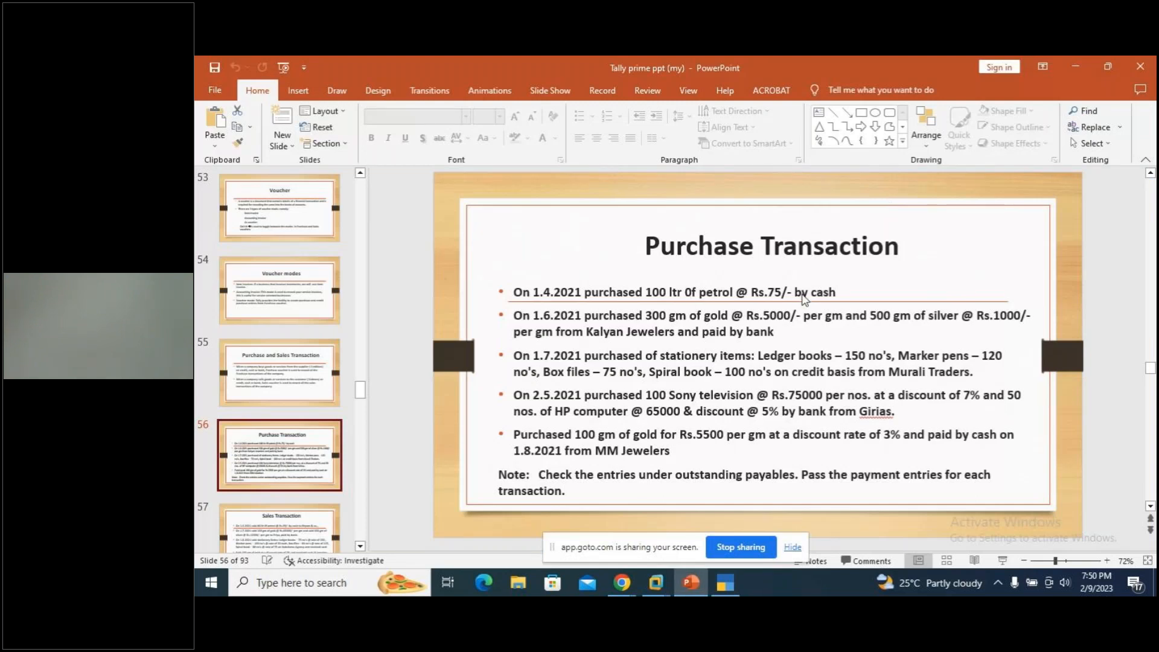
key(alt+Tab)
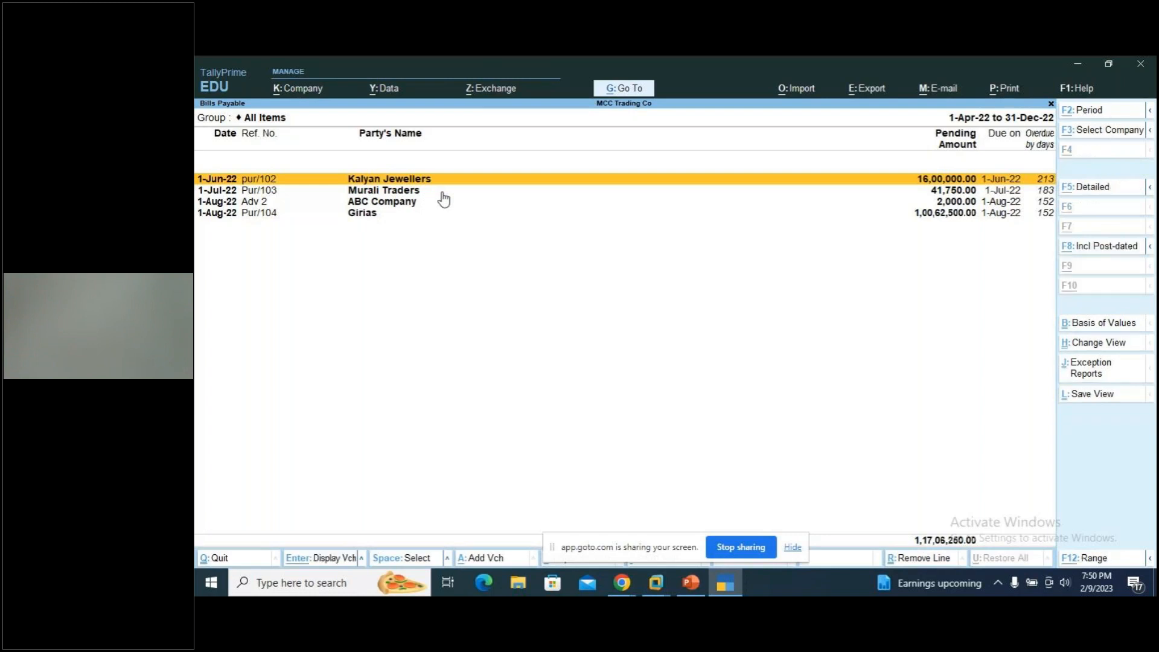
key(alt+Tab)
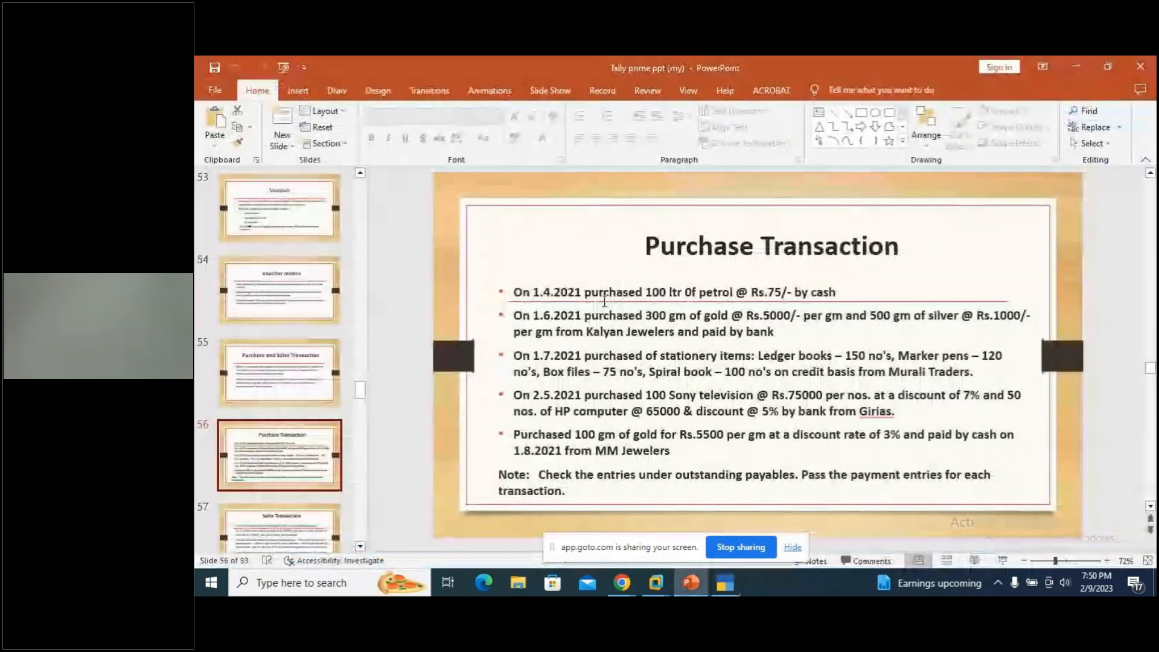
key(alt+Tab)
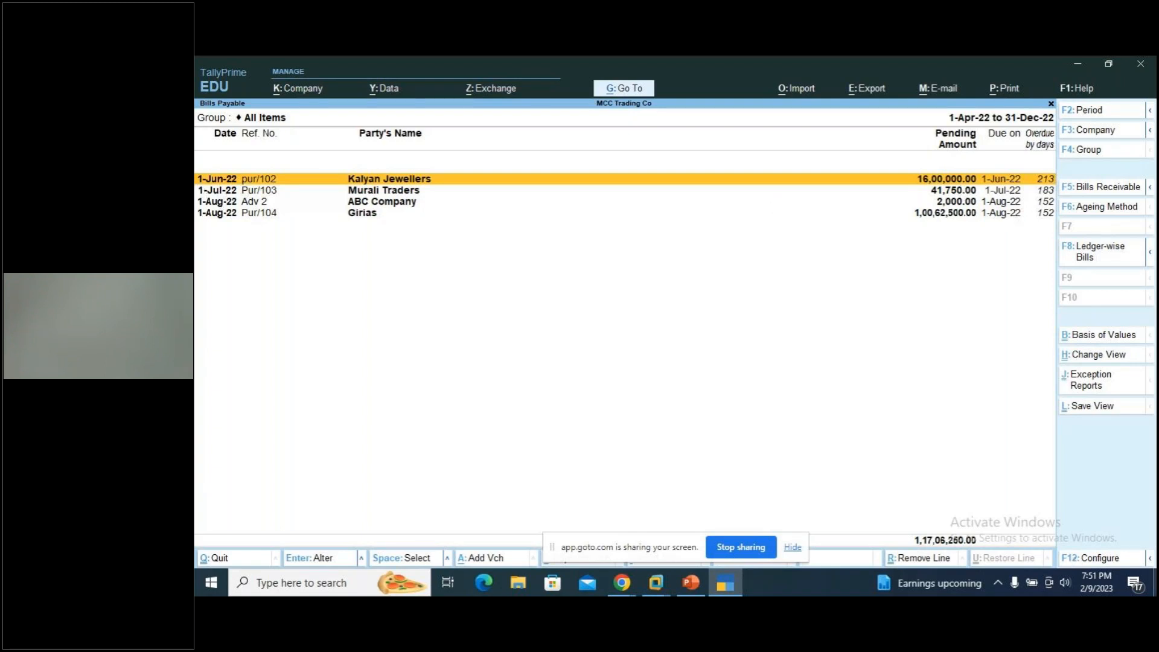
key(alt+Tab)
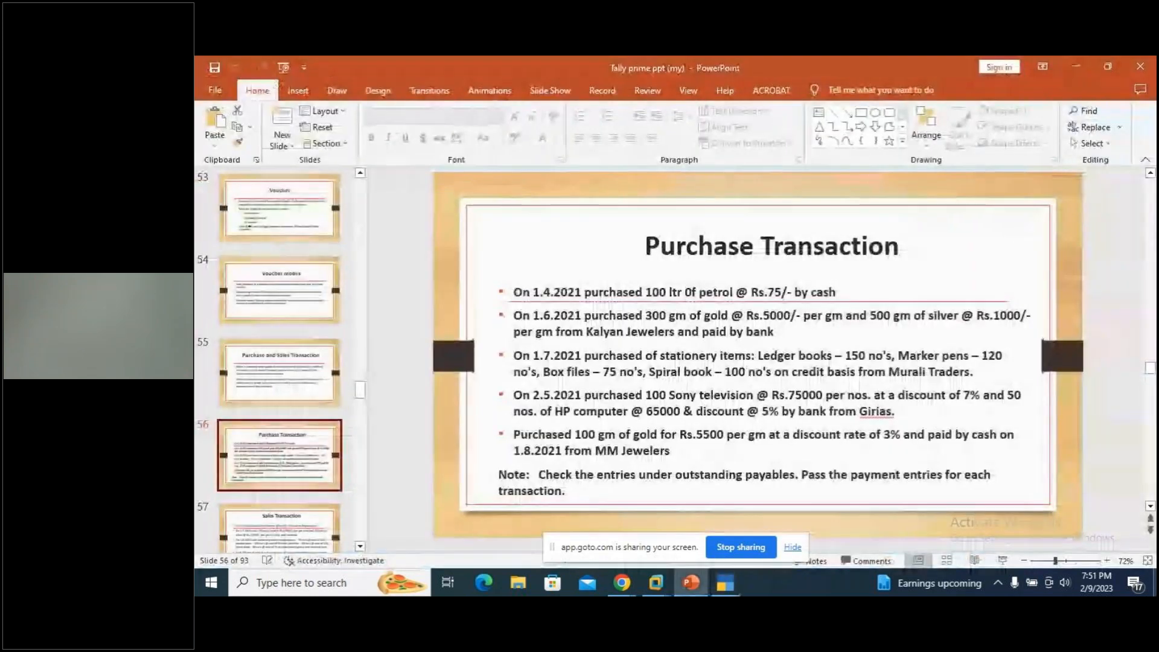
Switch back to TallyPrime, leave the report and start a payment voucher dated 1-Jul-22.
key(alt+Tab)
key(Escape)
key(Escape)
key(Escape)
key(Up)
key(Up)
key(Up)
key(Up)
key(Up)
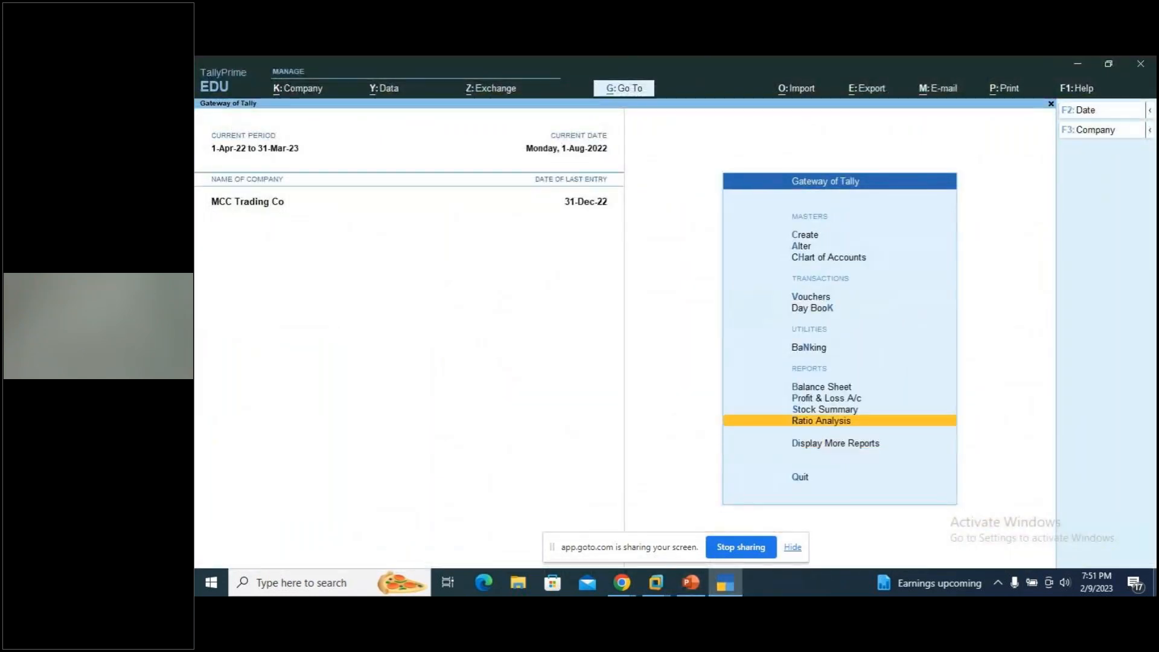
key(Up)
key(Up)
key(Return)
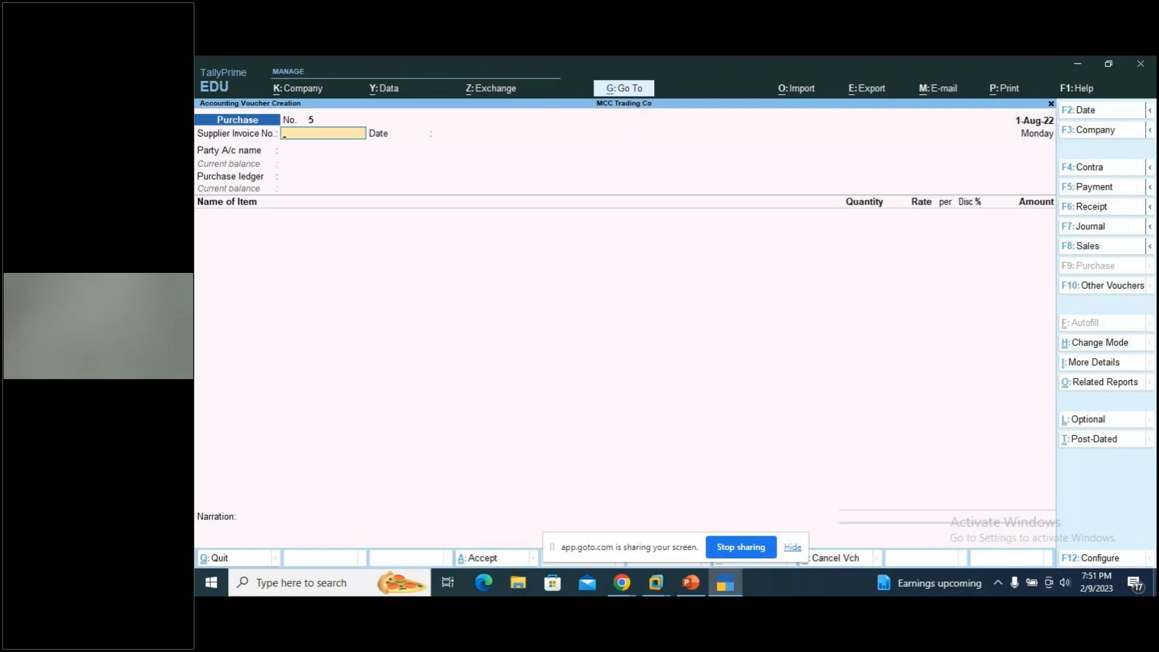
key(F5)
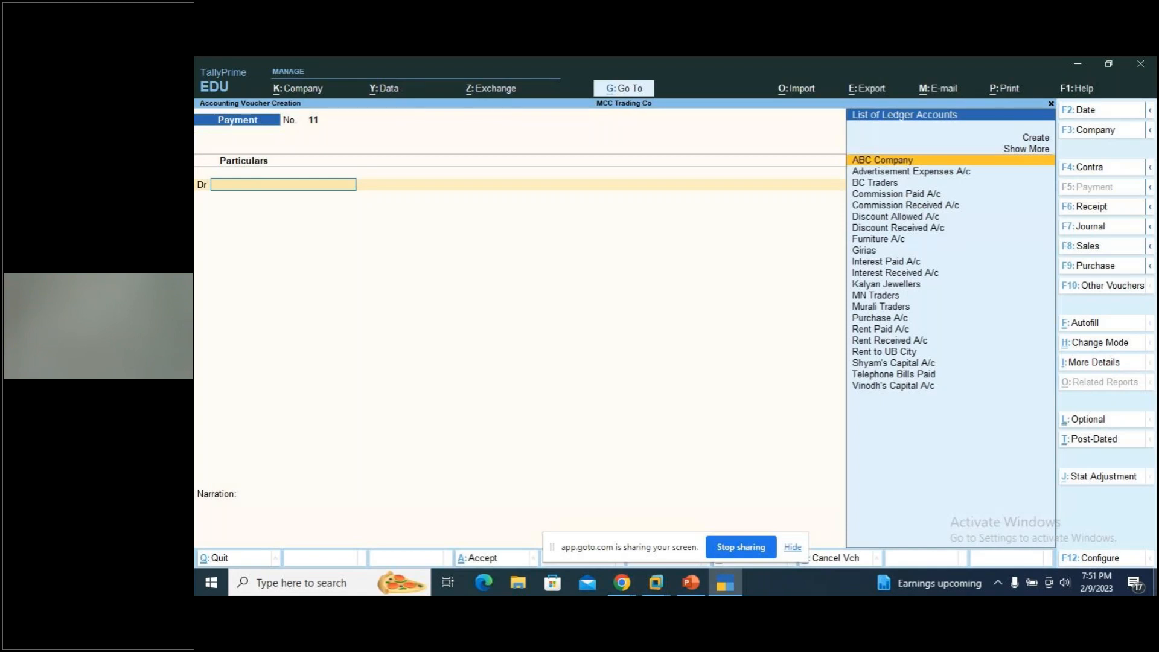
key(F2)
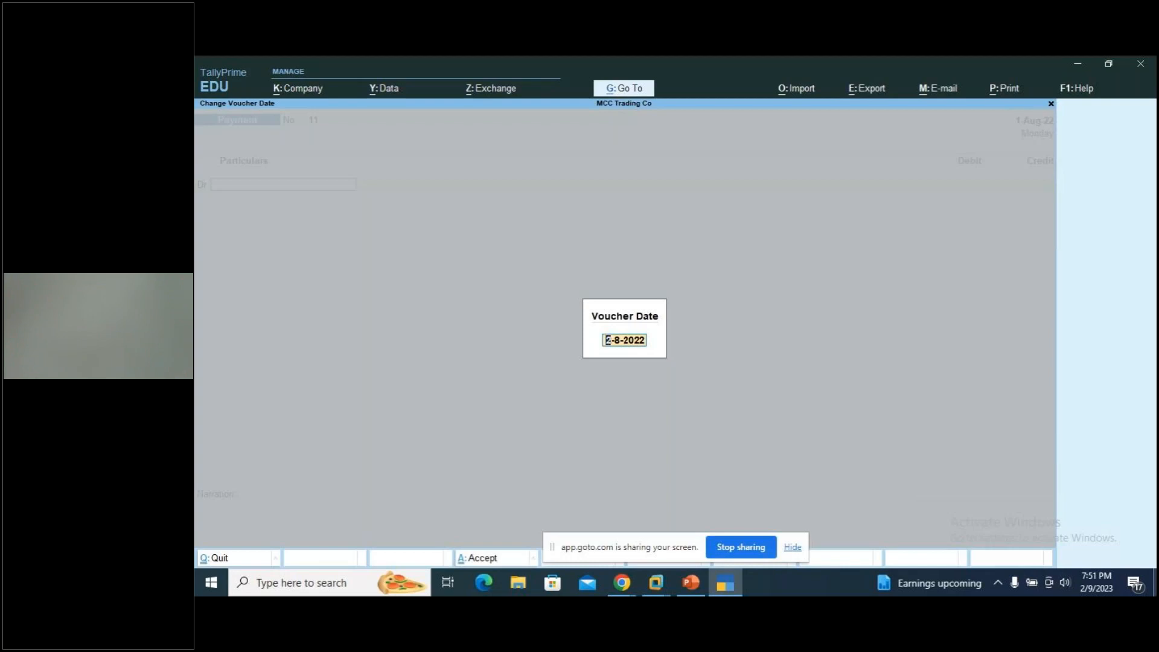
text(1.7.)
key(Return)
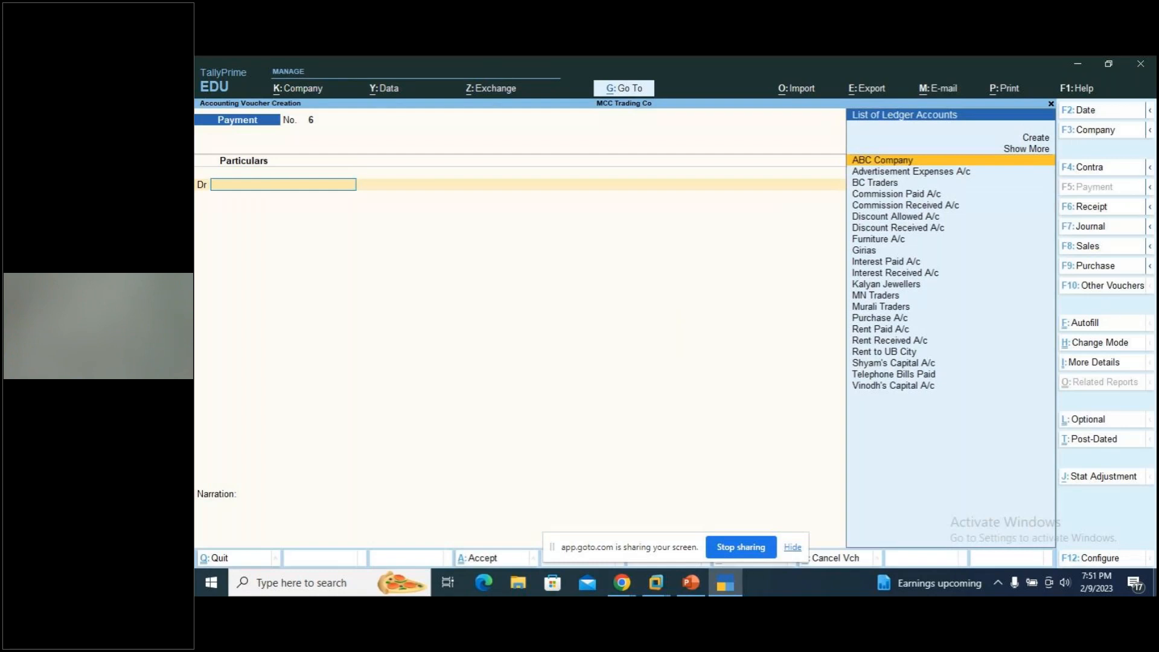
Debit Kalyan Jewellers 16,00,000 in the payment voucher, adjusted as Agst Ref against the pending bill pur/102.
text(Kal)
key(Return)
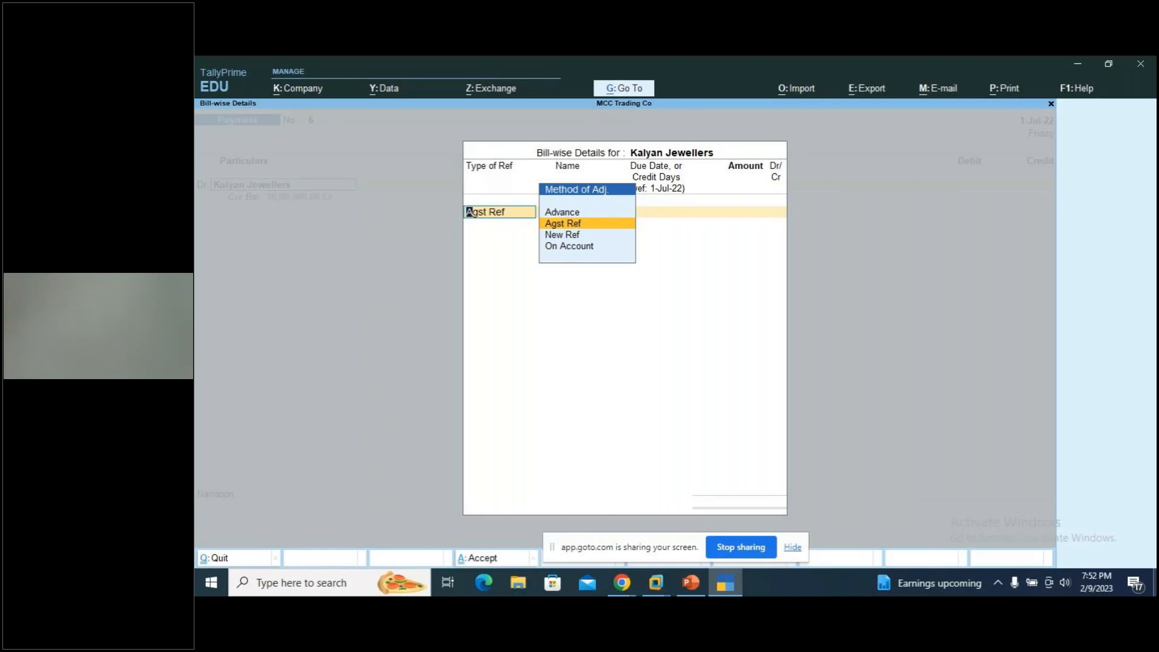
key(Return)
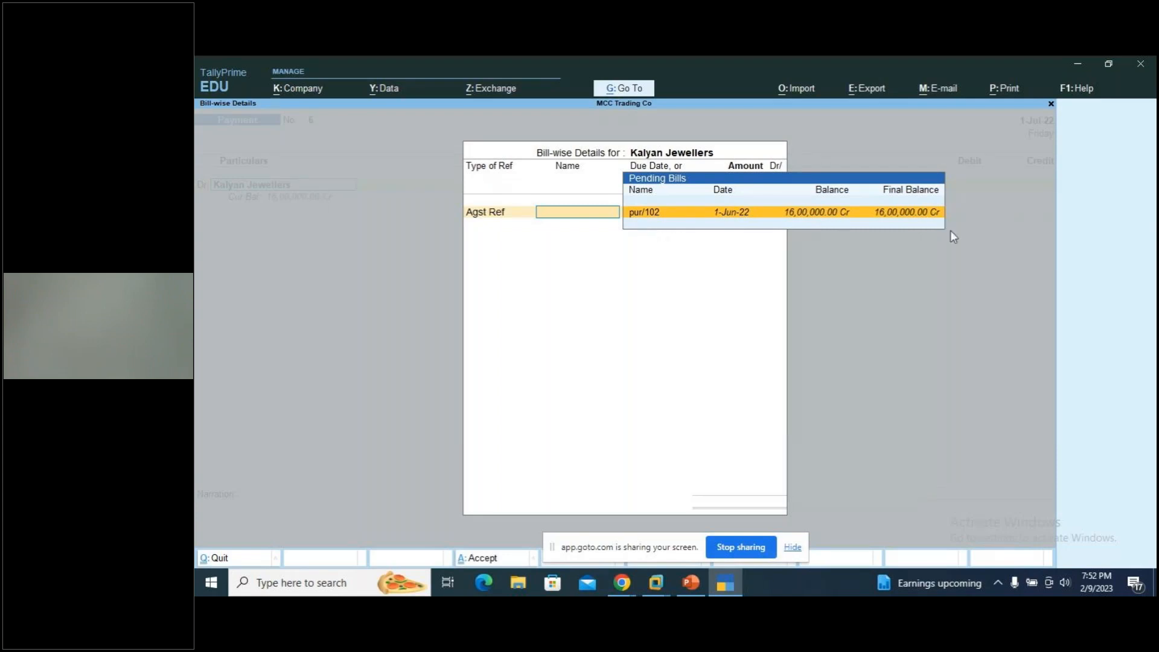
key(Return)
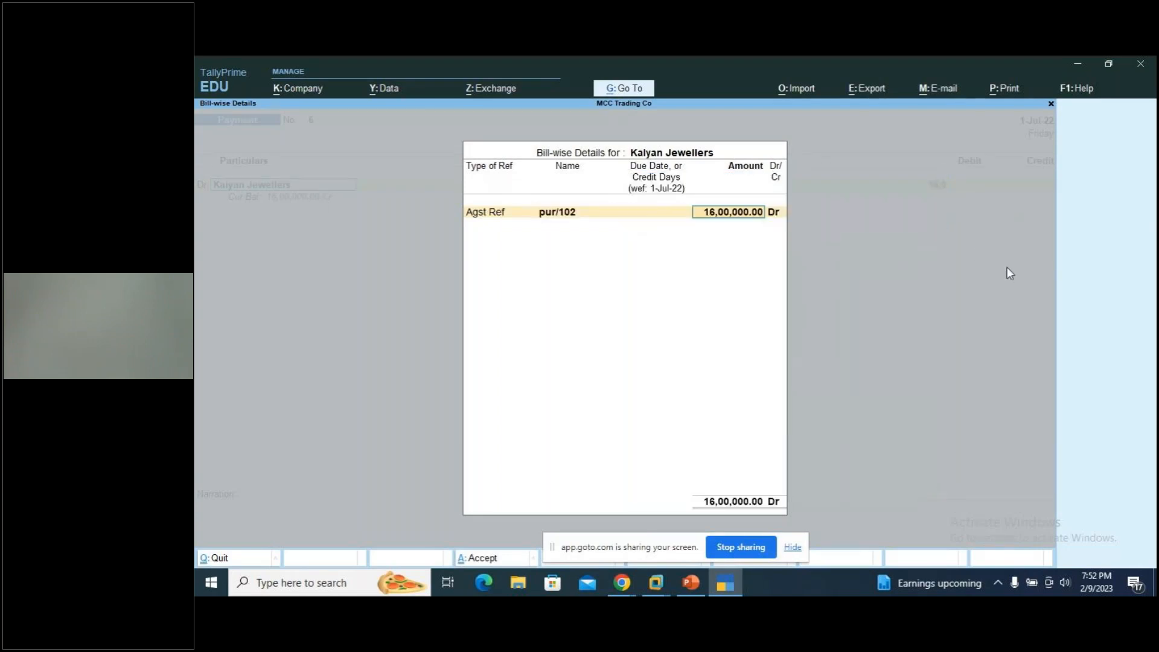
key(Return)
key(Return)
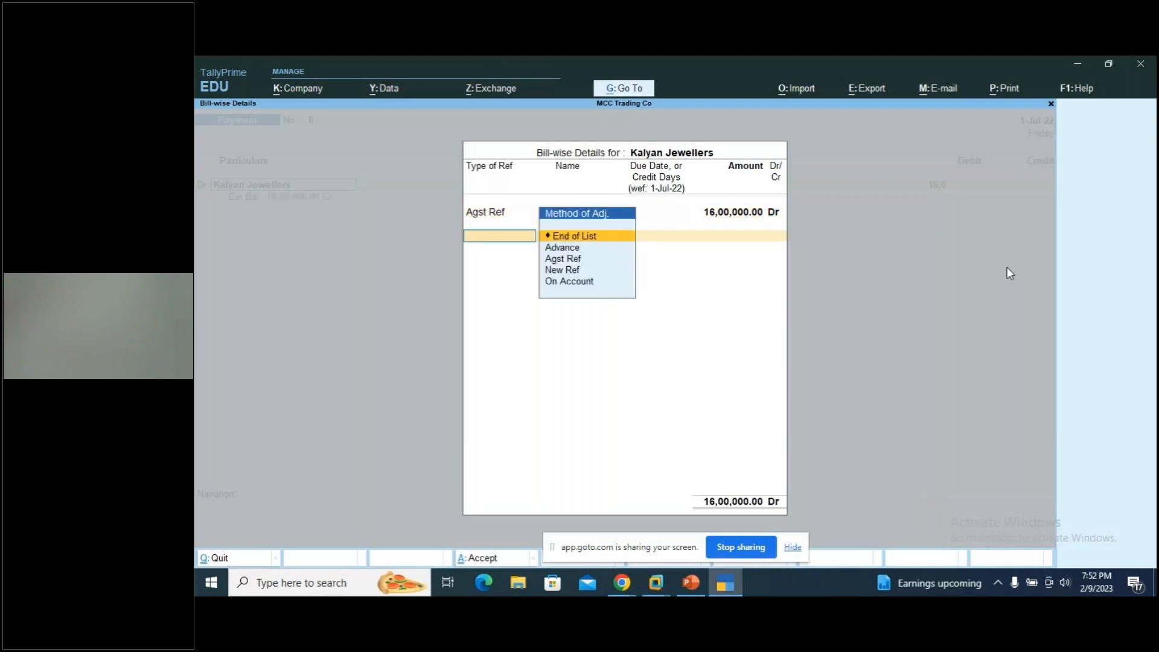
key(Return)
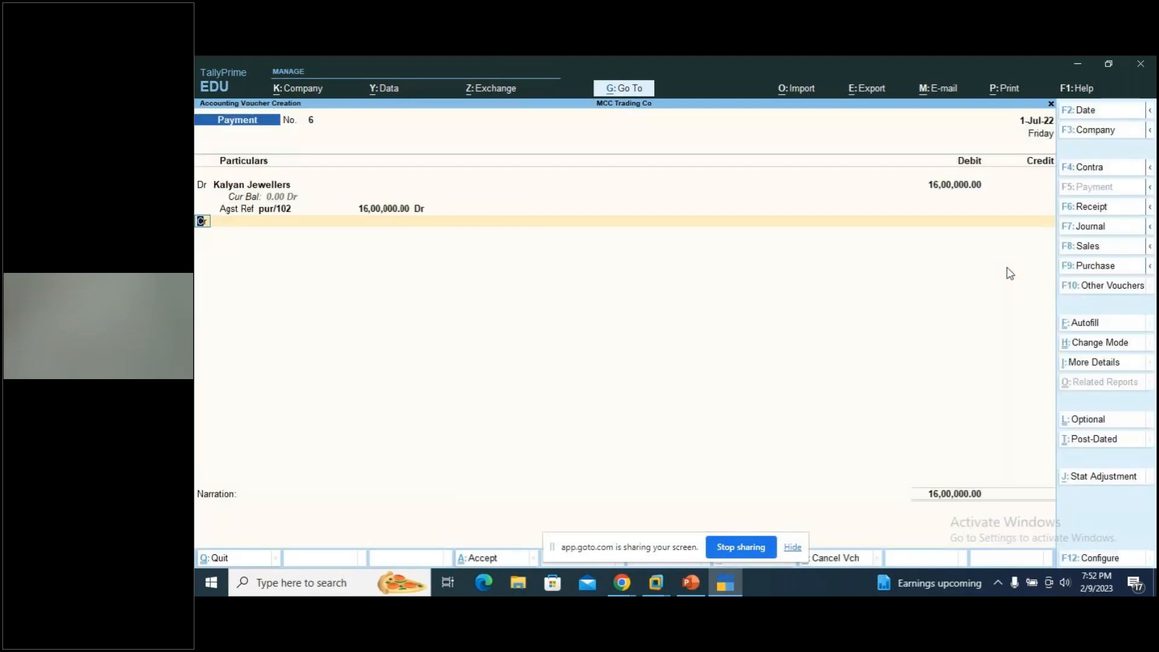
Credit HDFC Bank A/c with 16,00,000 in the Kalyan Jewellers payment voucher.
key(Return)
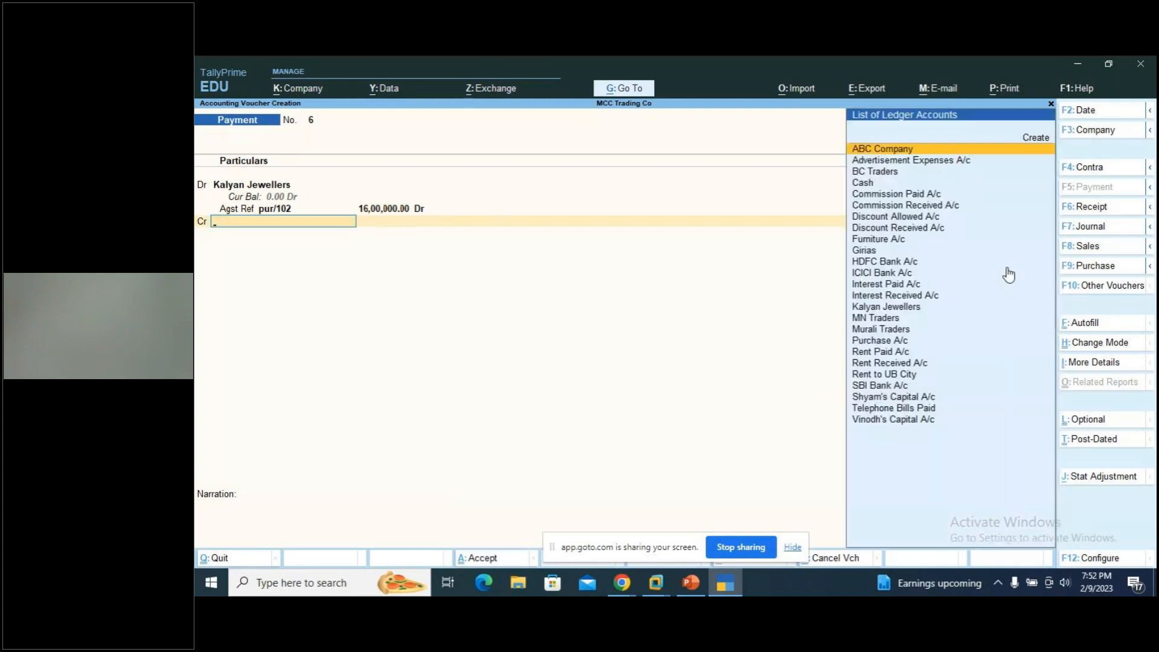
text(HDFC Bank A/c)
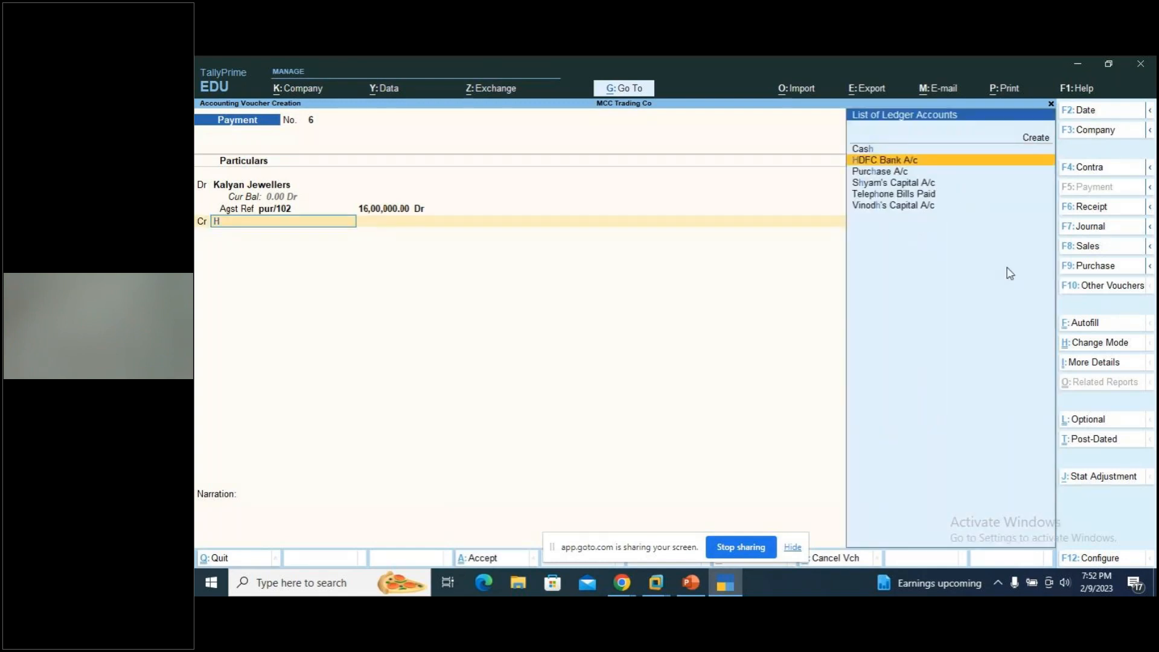
key(Return)
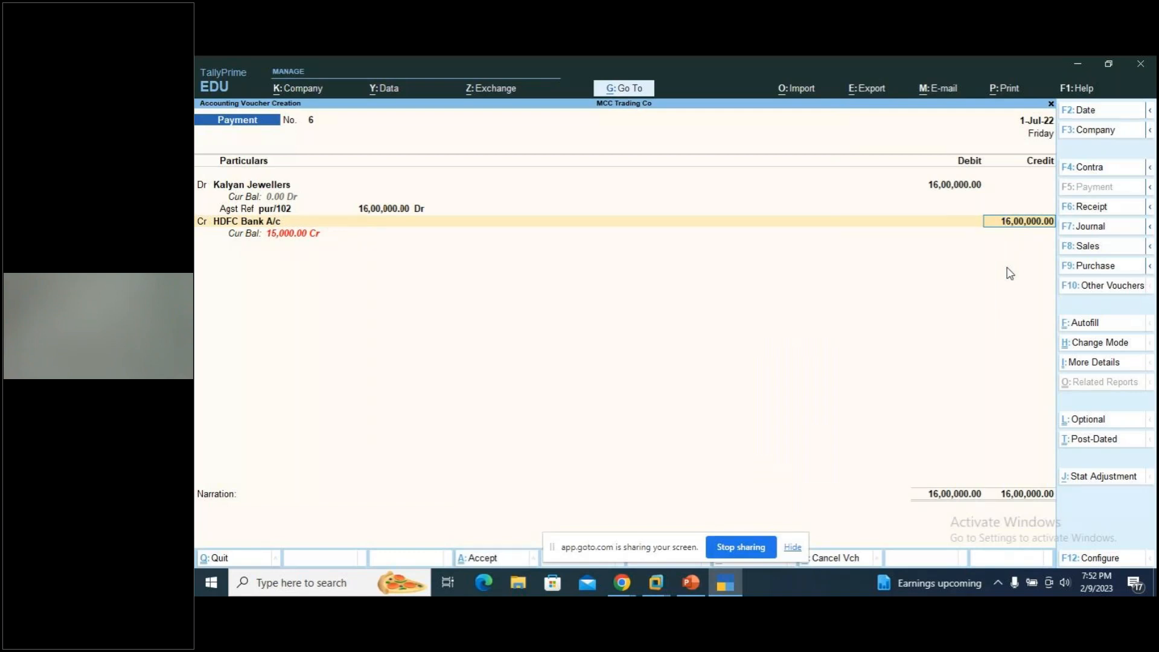
Try to correct the opening balance of the HDFC Bank A/c ledger from within the payment voucher.
key(BackSpace)
key(ctrl+Return)
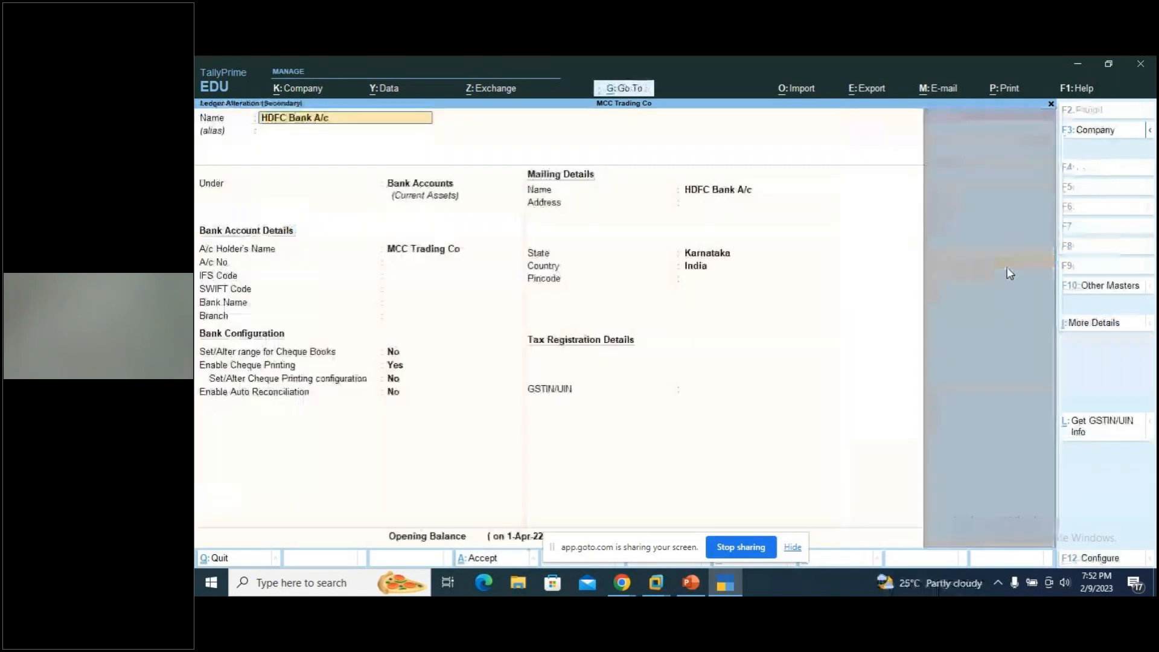
key(Return)
key(Return)
key(Return)
key(Return)
key(Return)
key(Return)
key(Return)
key(Return)
key(Return)
key(Return)
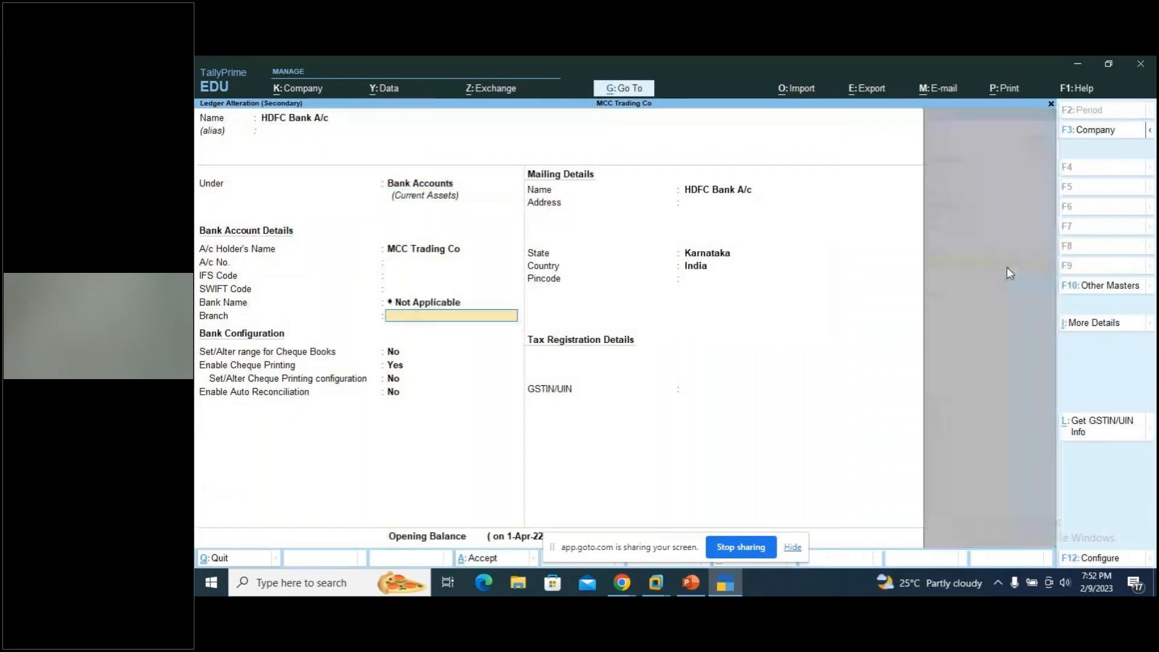
key(Return)
key(Return)
key(Return)
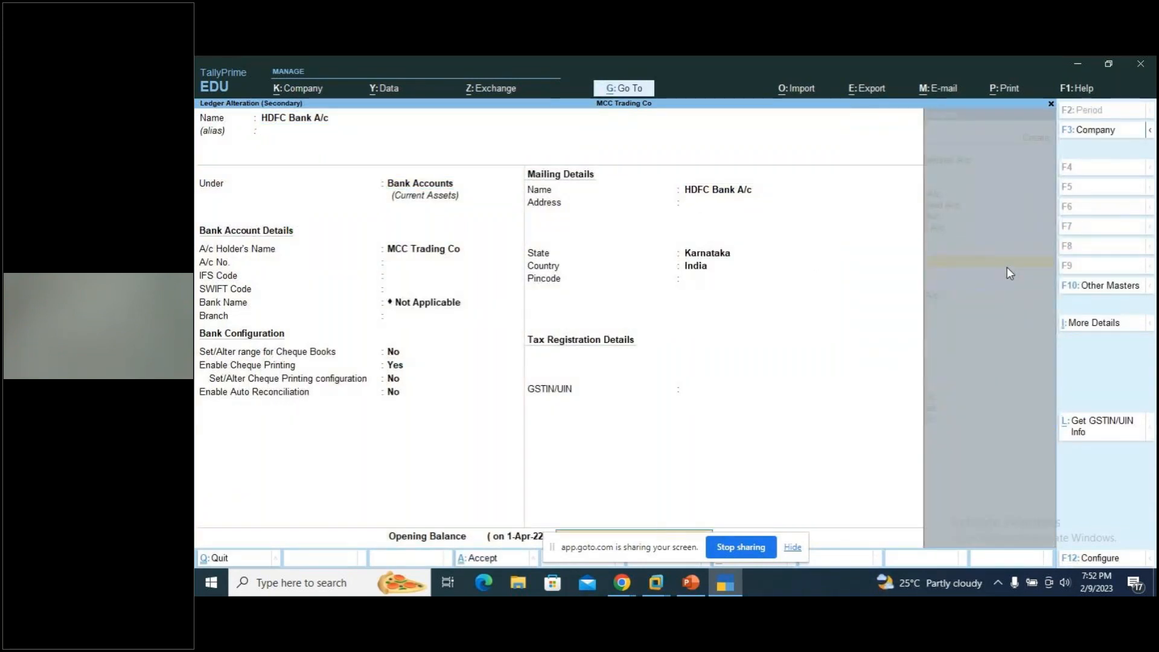
key(Return)
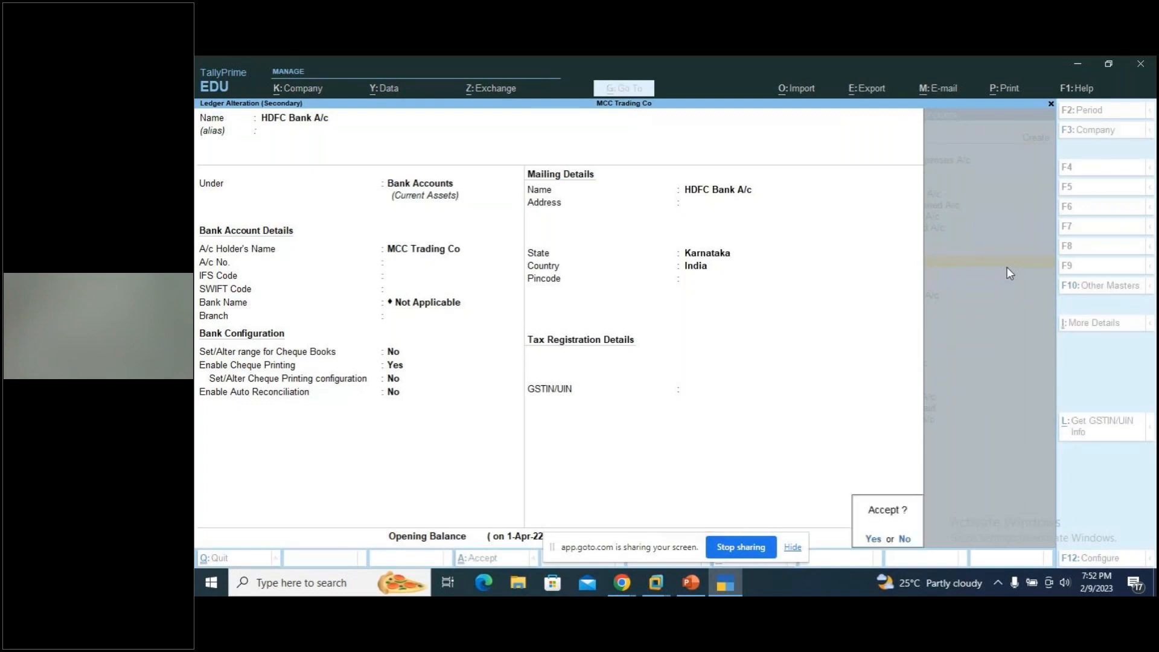
key(Return)
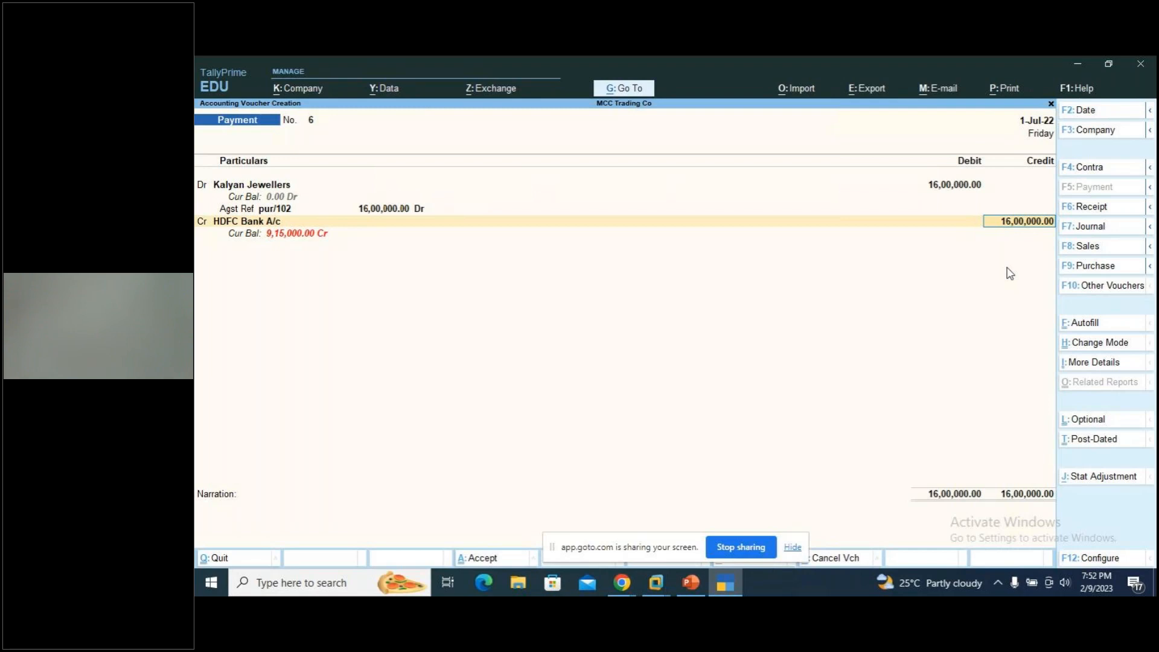
Reopen the HDFC Bank A/c ledger from the voucher, raise its opening balance and save the alteration.
key(BackSpace)
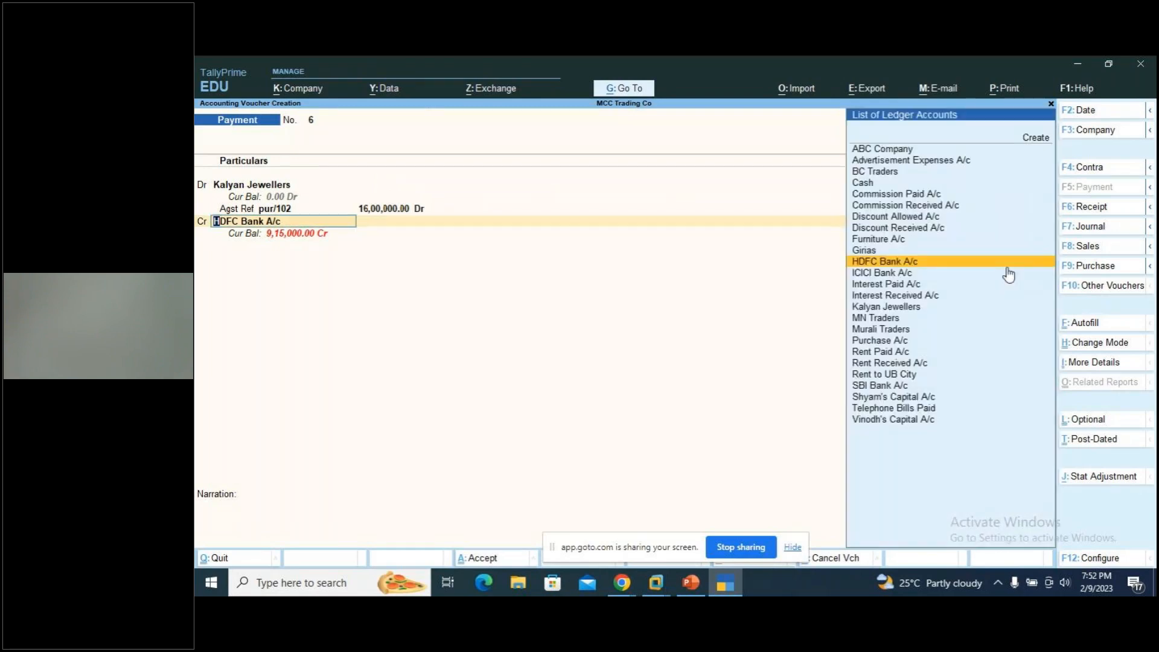
key(ctrl+Return)
key(Return)
key(Return)
key(Return)
key(Return)
key(Return)
key(Return)
key(Return)
key(Return)
key(Return)
key(Return)
key(Return)
key(Return)
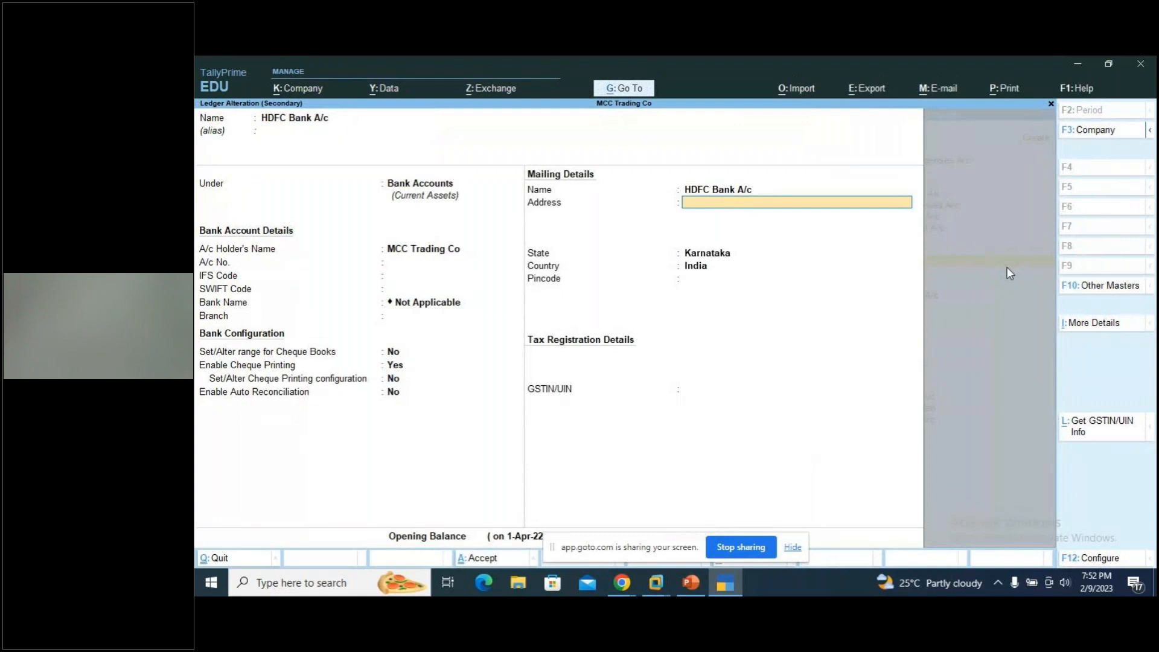
key(Return)
key(Return)
key(Return)
key(Return)
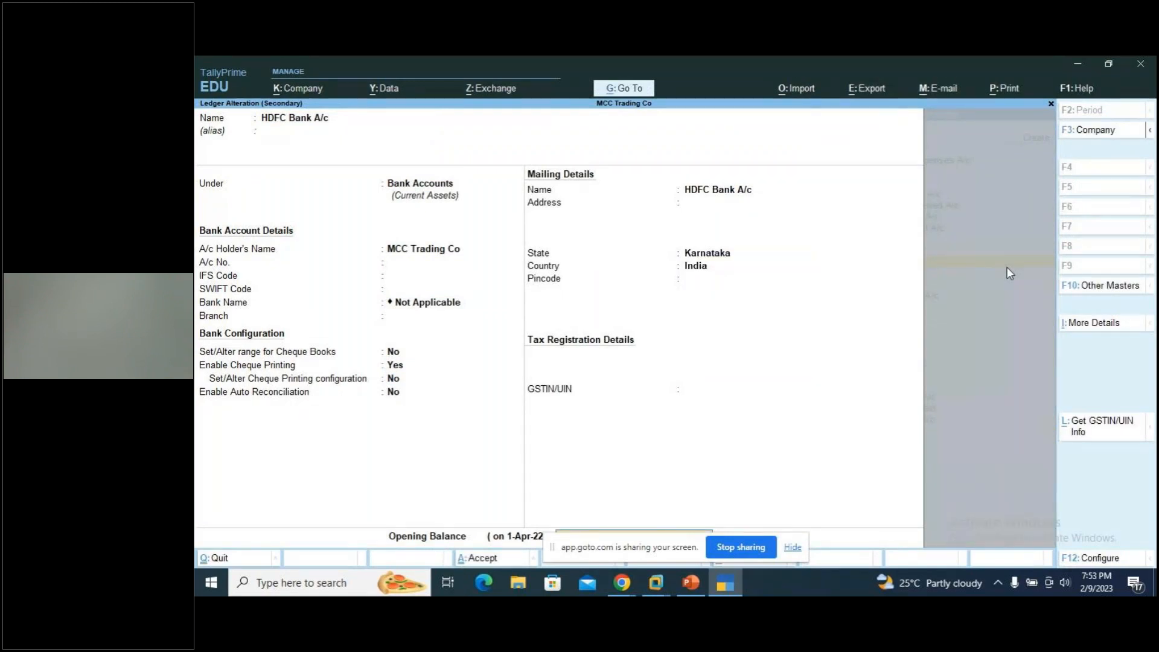
key(Return)
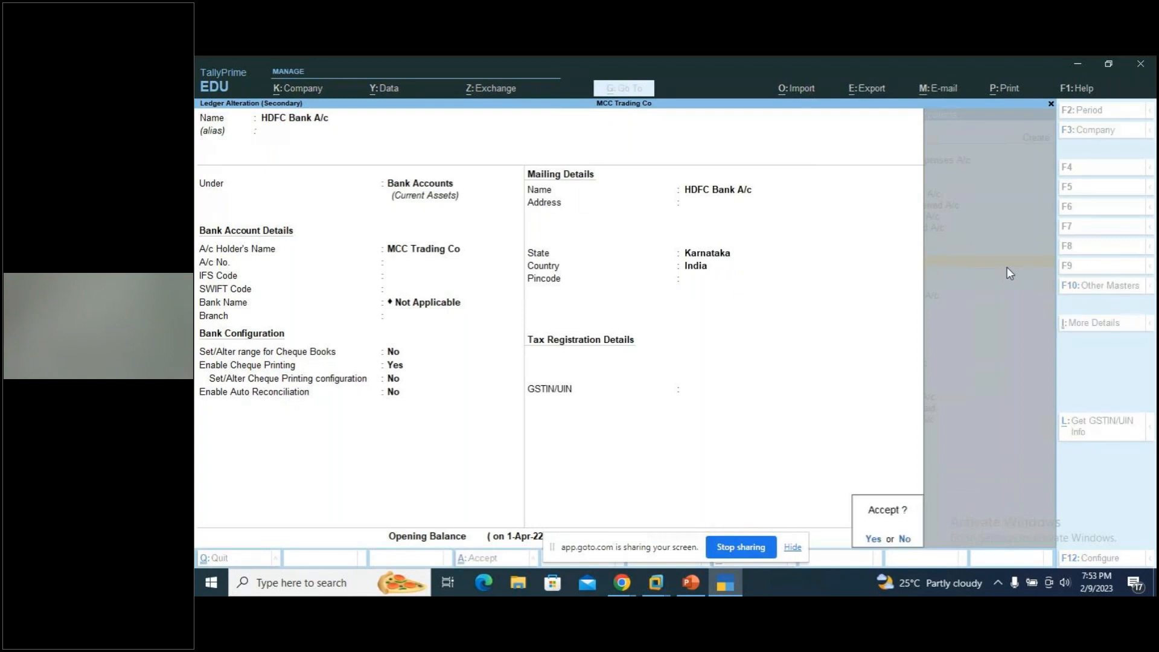
key(Return)
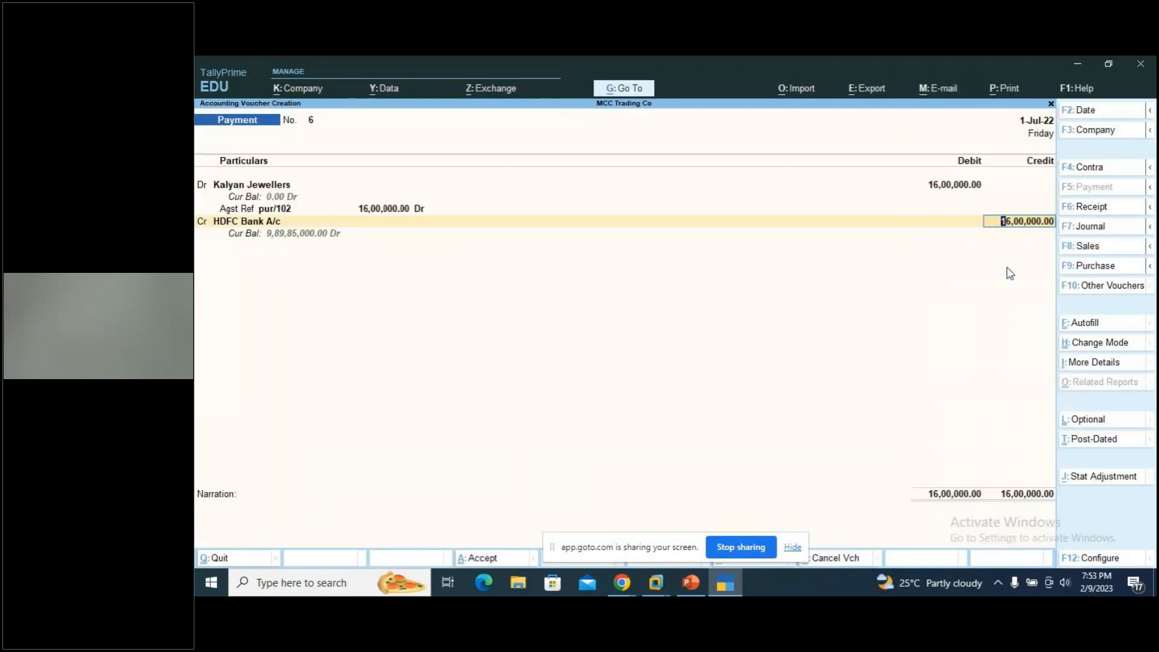
Allocate the 16,00,000 bank payment as a cheque with instrument number 89654 dated 1-Jul-22.
key(Return)
key(Return)
key(Return)
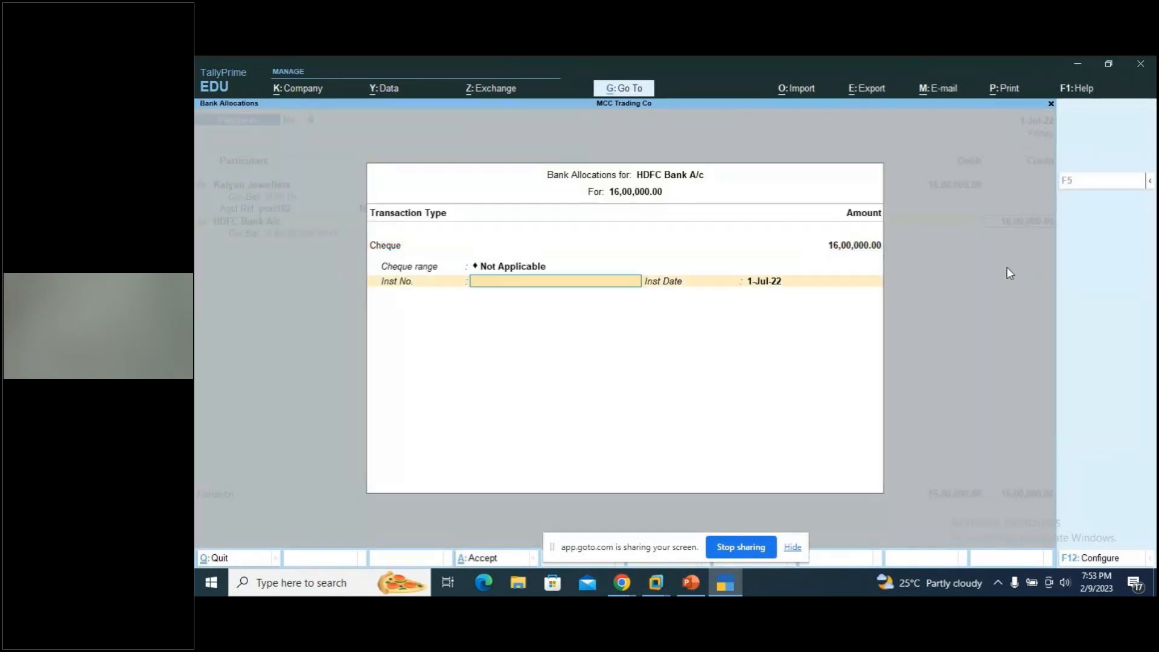
text(89654)
key(Return)
key(Return)
Enter the narration "being cheque issued to kalyan jewellers" and save the payment voucher.
text(being che)
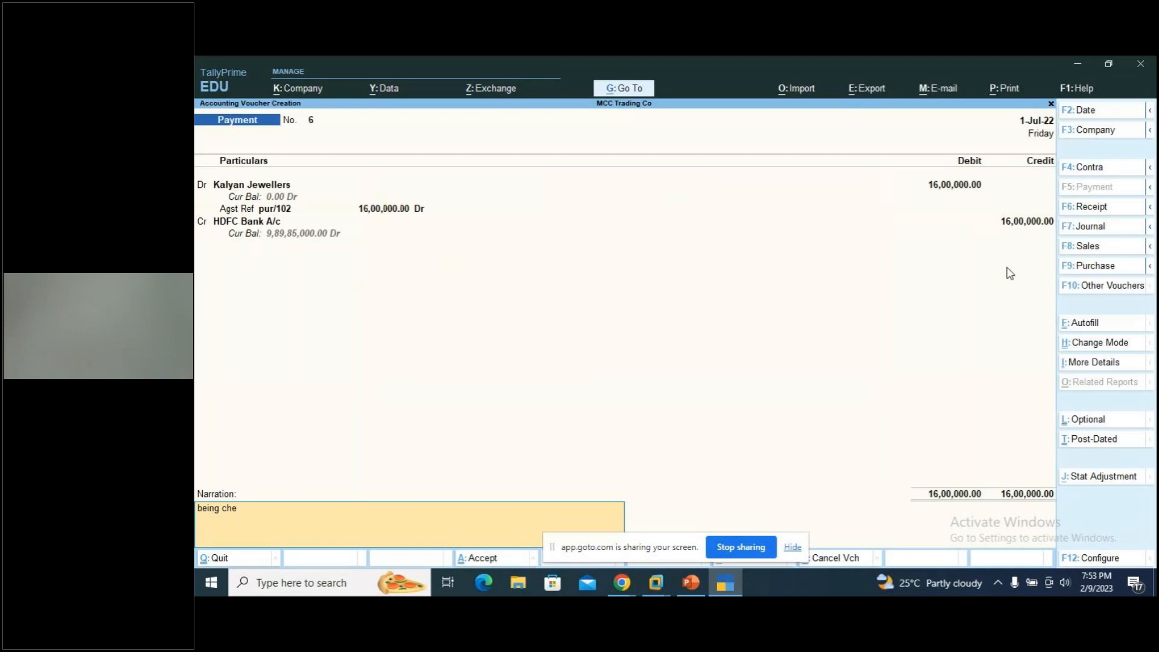
text(que issued to kalyan jewellers)
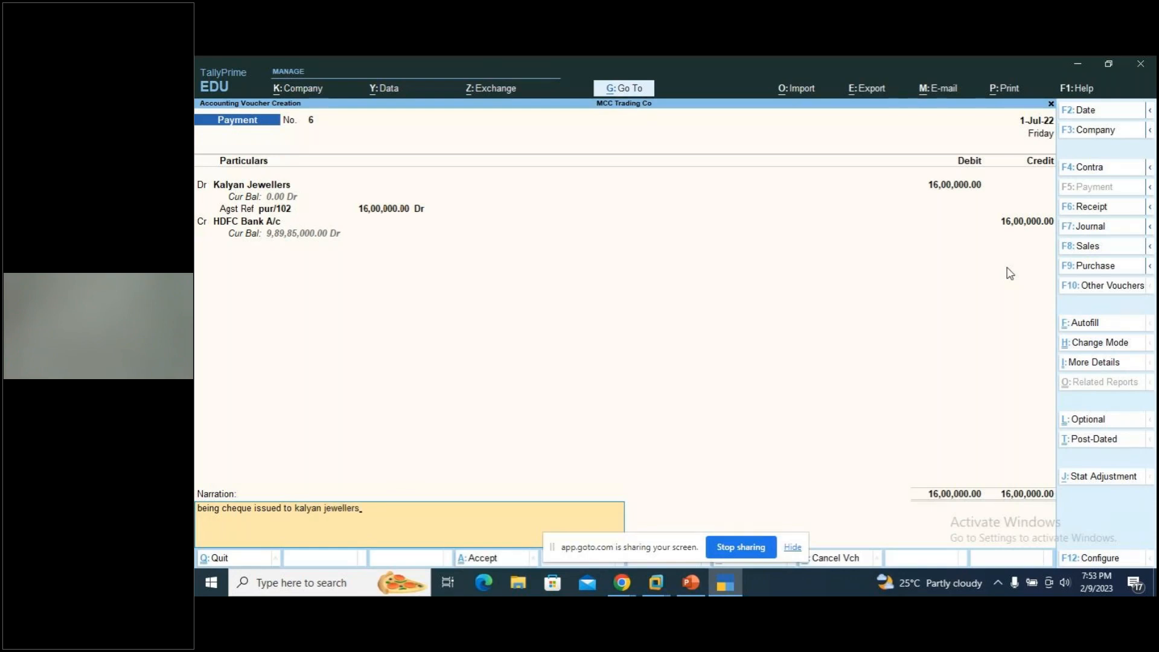
key(Return)
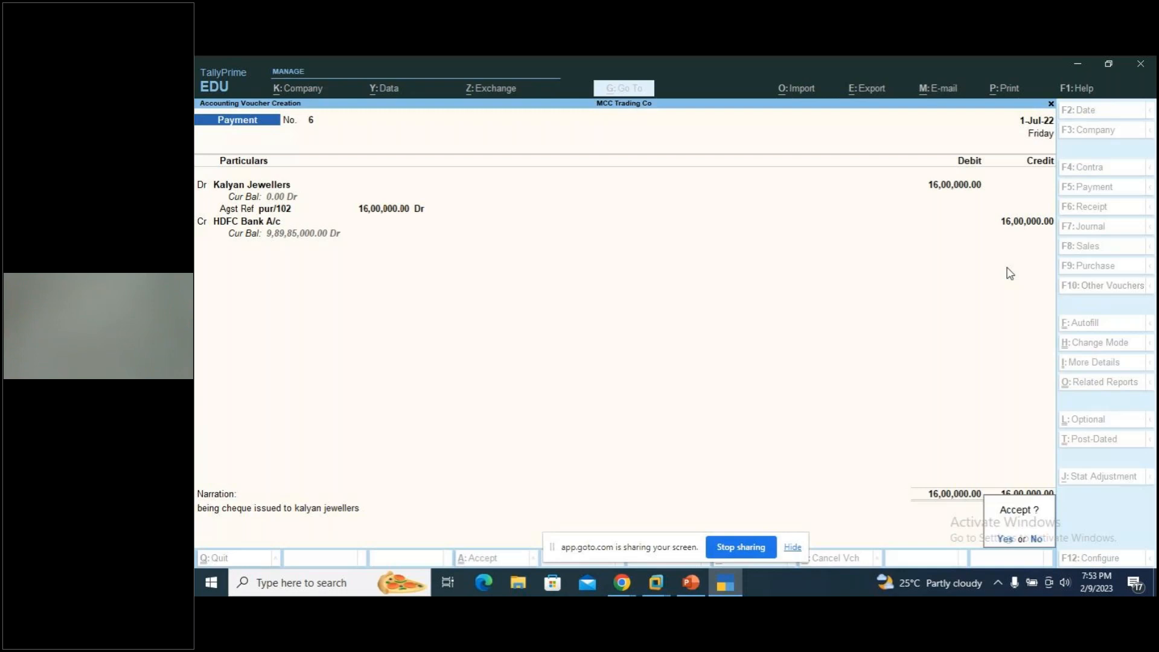
key(Return)
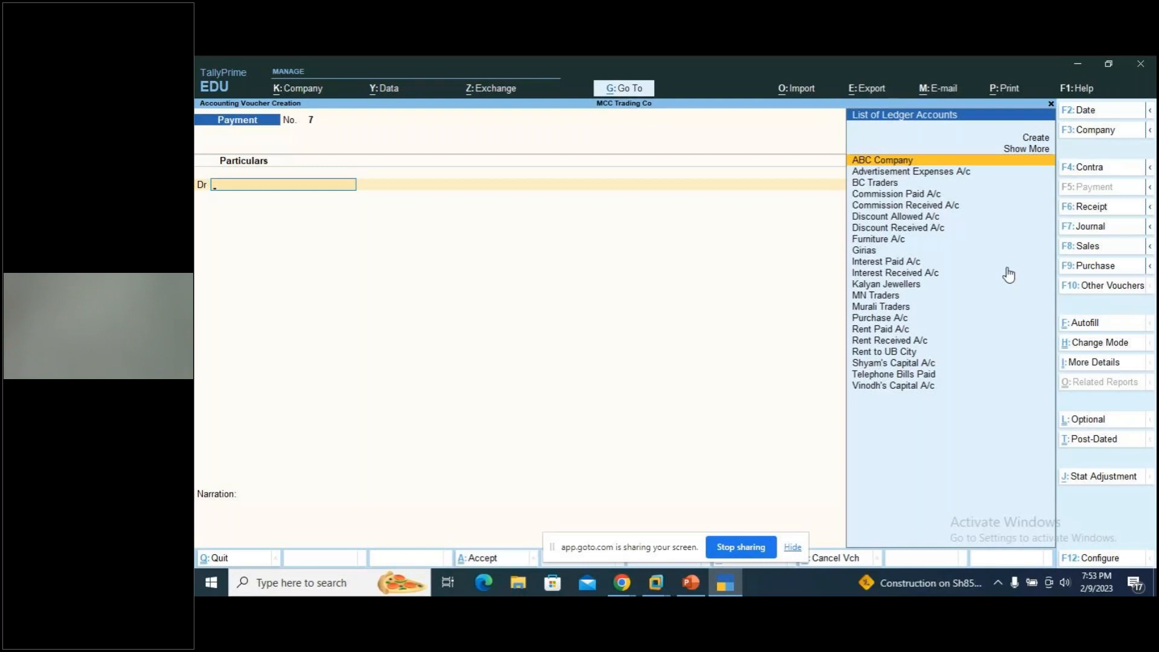
Leave voucher entry and open the Bills Payable outstandings to check the Kalyan Jewellers settlement and remaining bills.
key(Escape)
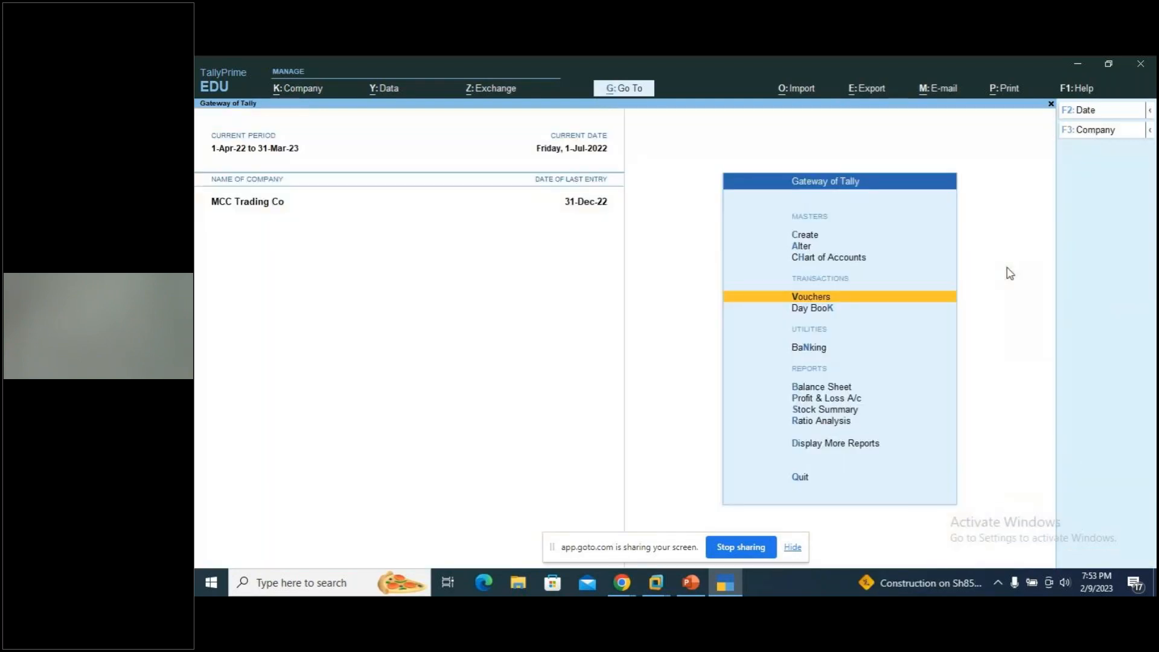
key(Down)
key(Down)
key(Down)
key(Down)
key(Down)
key(Down)
key(Down)
key(Return)
key(Down)
key(Down)
key(Down)
key(Down)
key(Down)
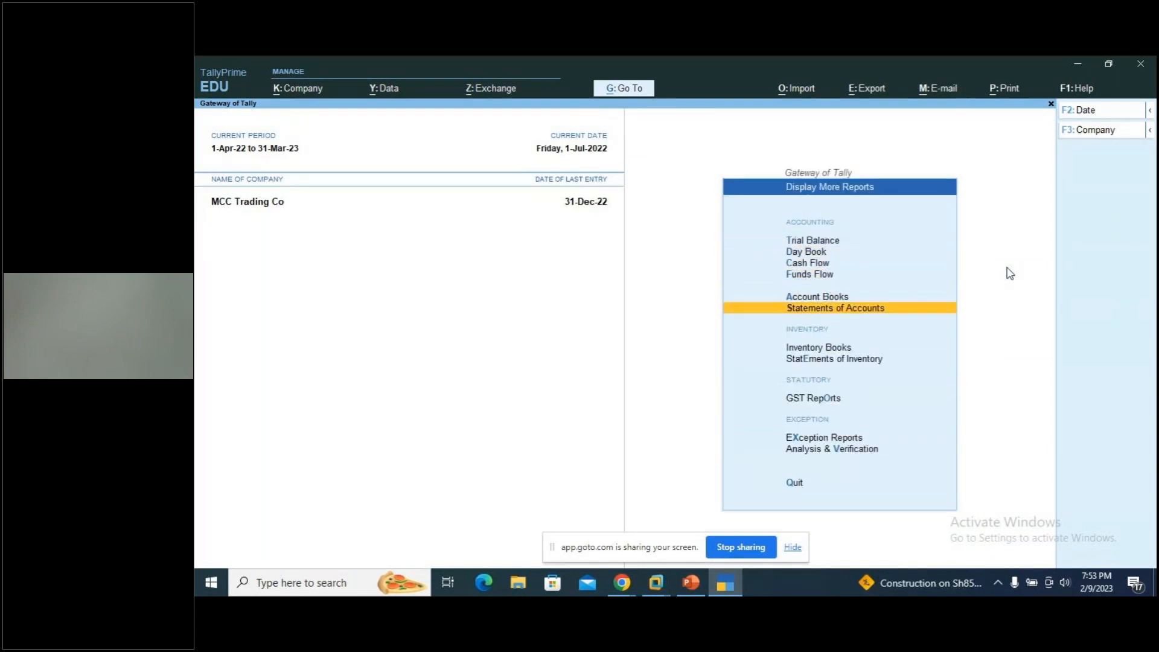
key(Return)
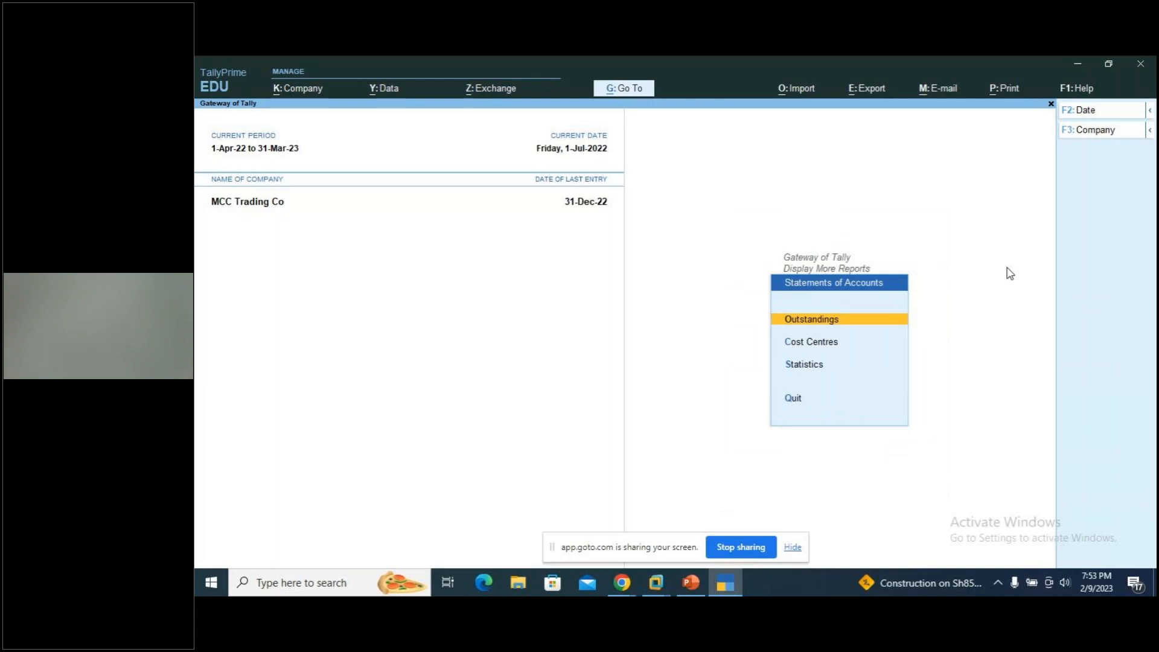
key(Return)
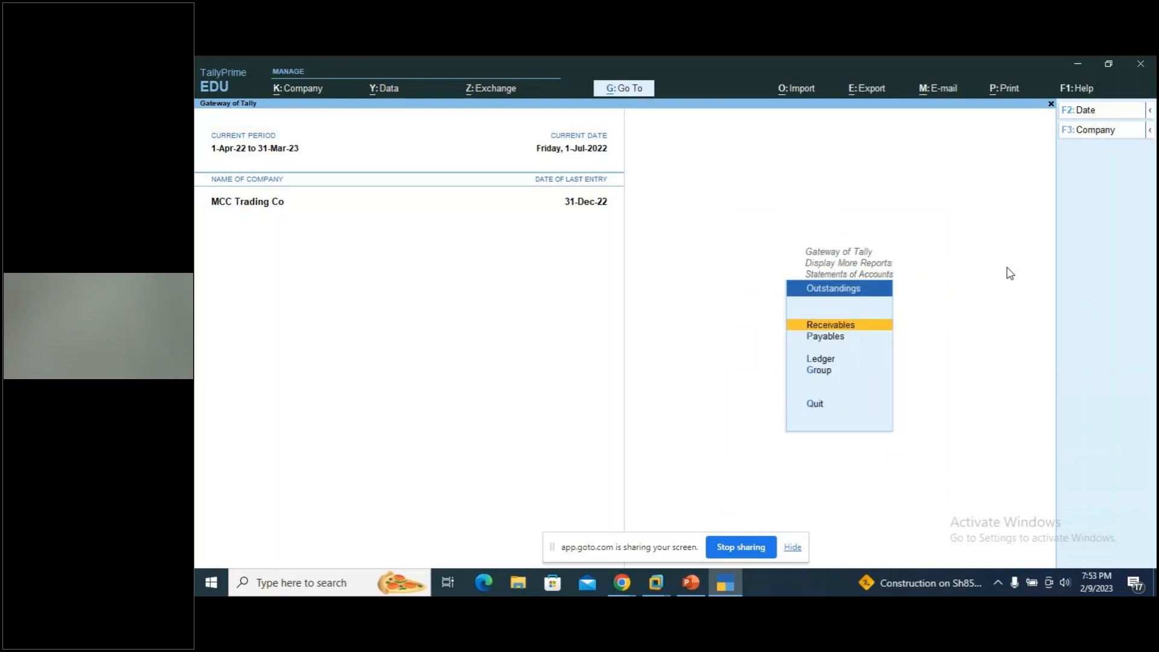
key(Down)
key(Return)
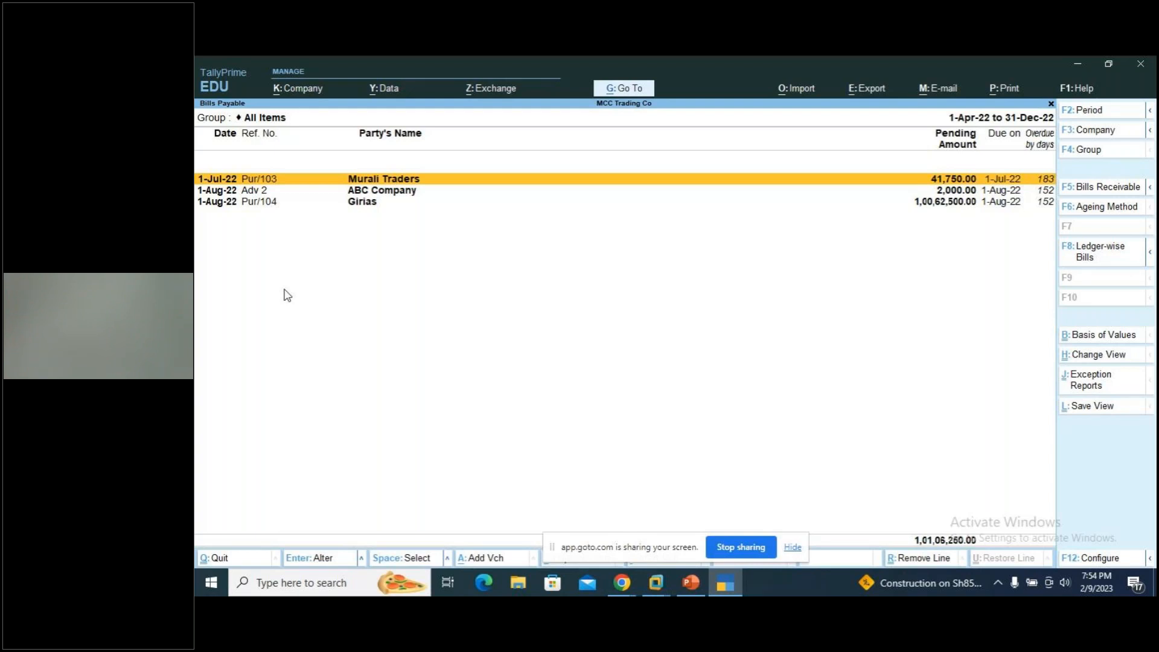
Return from the Bills Payable report to the Gateway of Tally and open a new payment voucher.
key(Escape)
key(Escape)
key(Escape)
key(Escape)
key(Up)
key(Up)
key(Up)
key(Up)
key(Up)
key(Up)
key(Up)
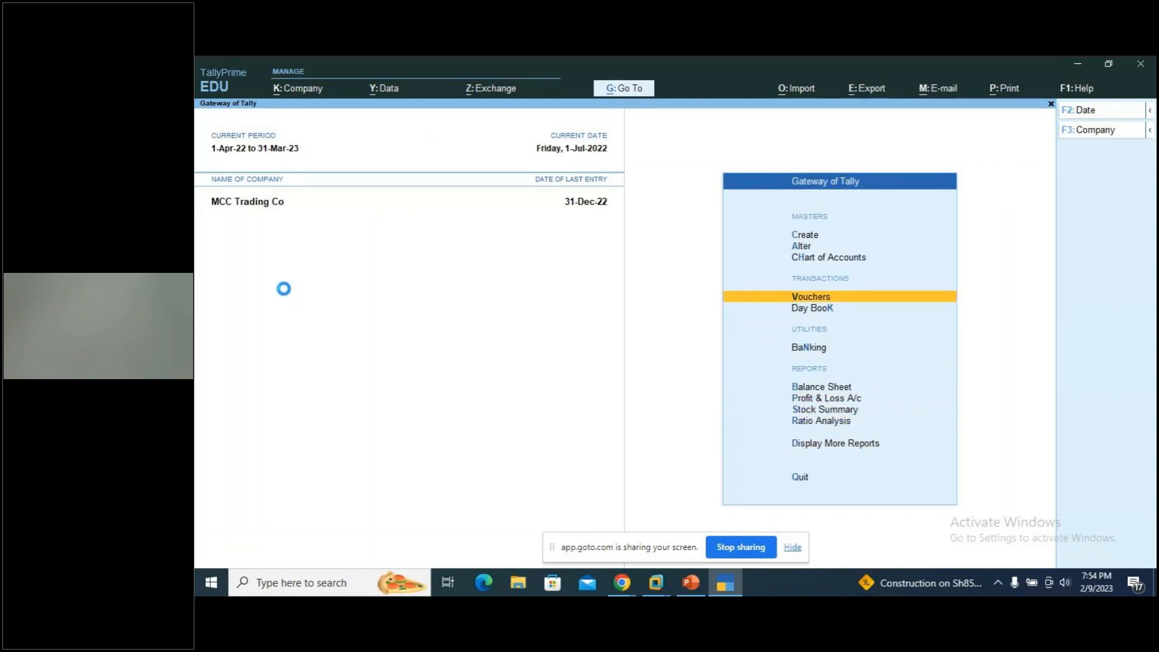
key(Return)
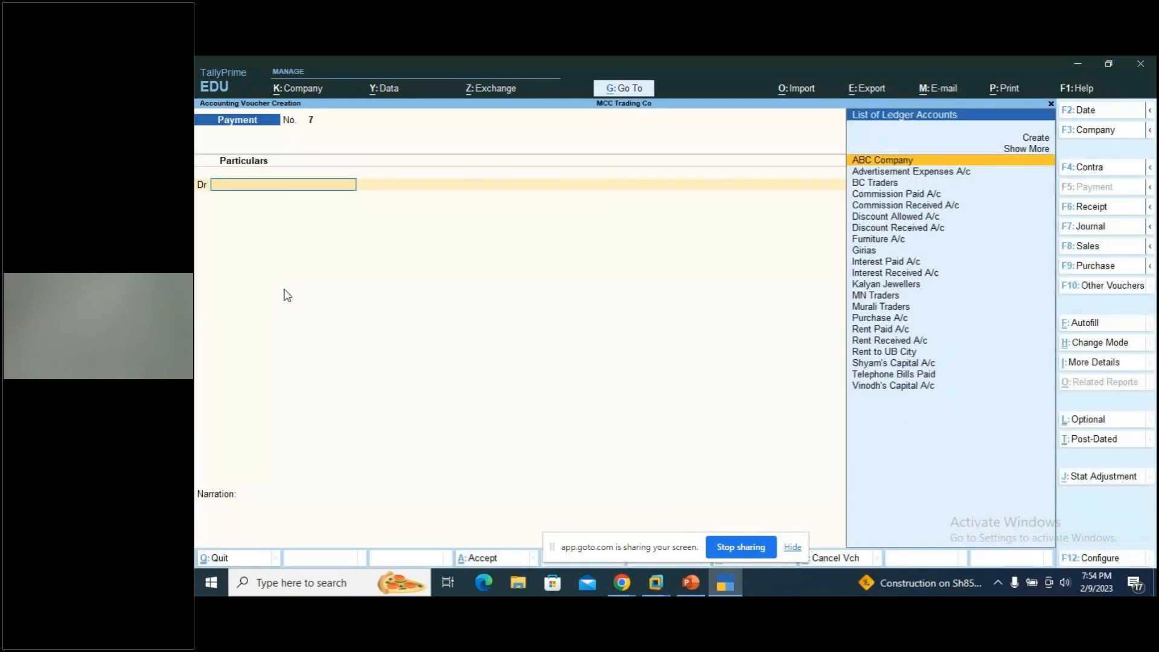
Date the payment voucher 2-7-2022 and choose Murali Traders as the debit ledger.
key(F2)
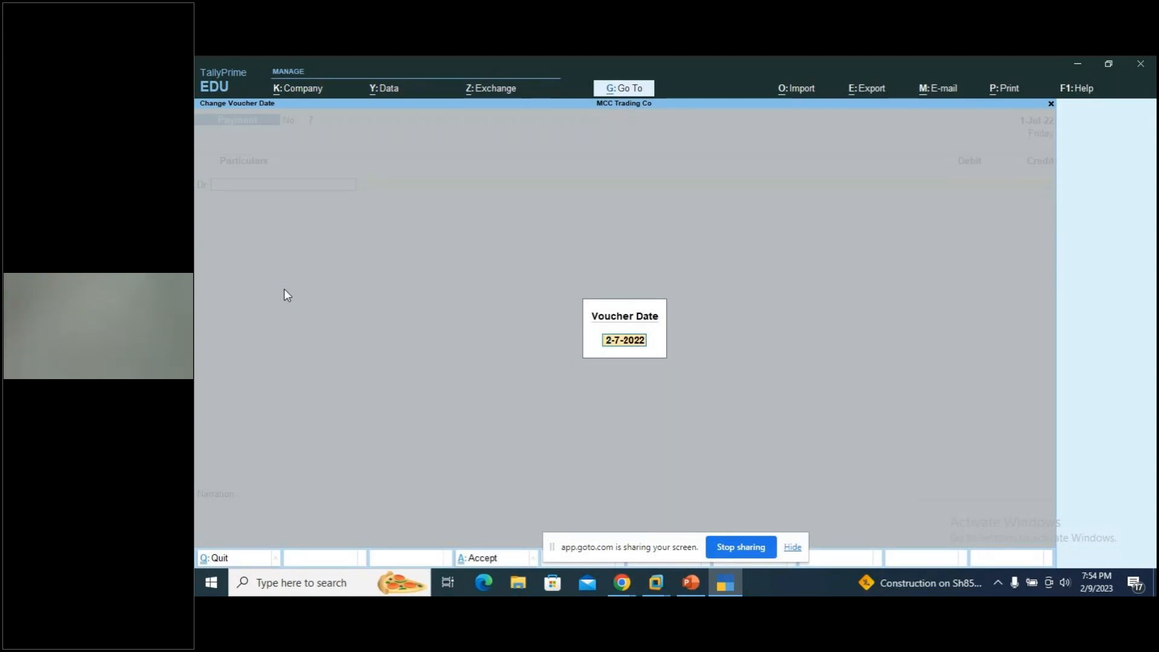
key(Return)
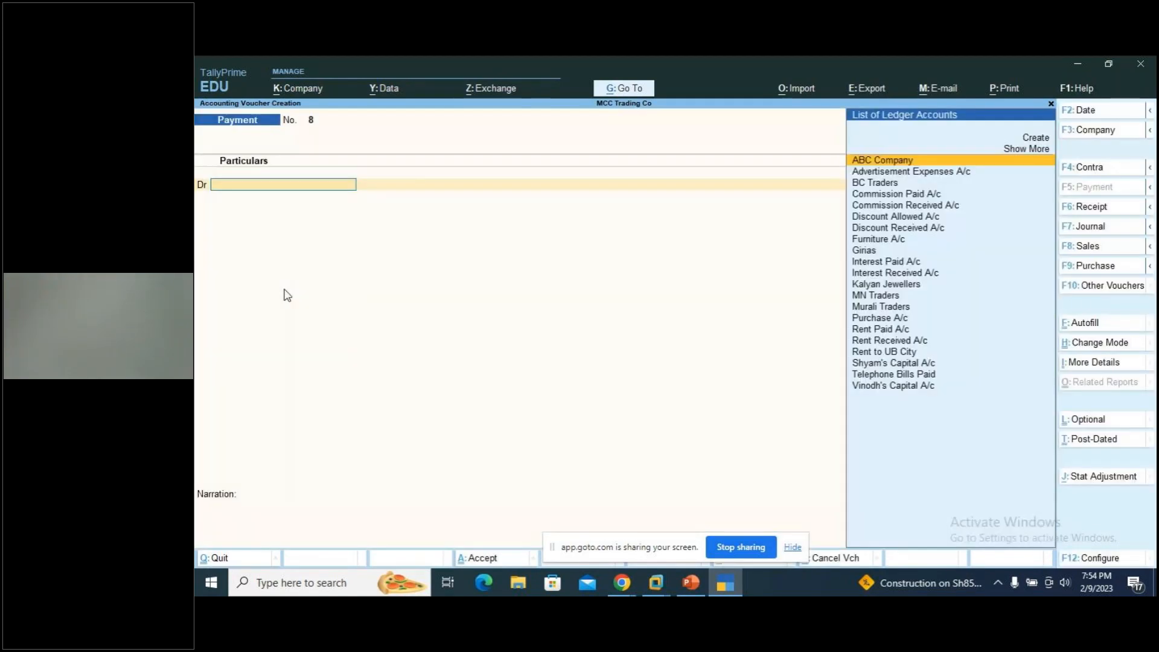
text(Mu)
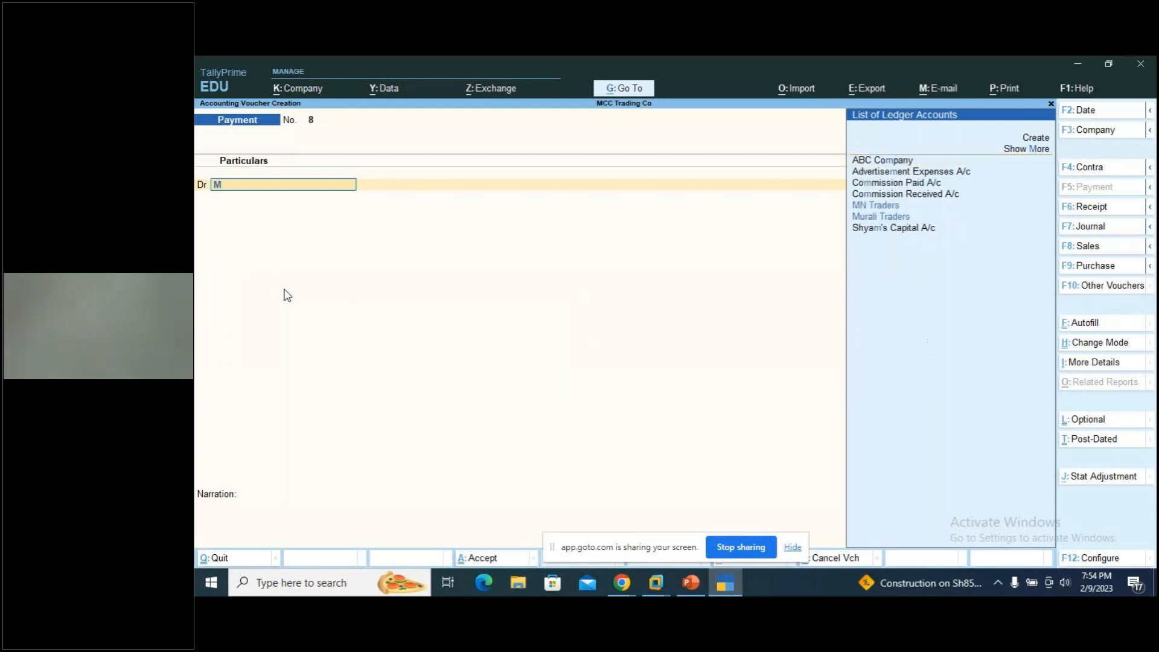
key(Return)
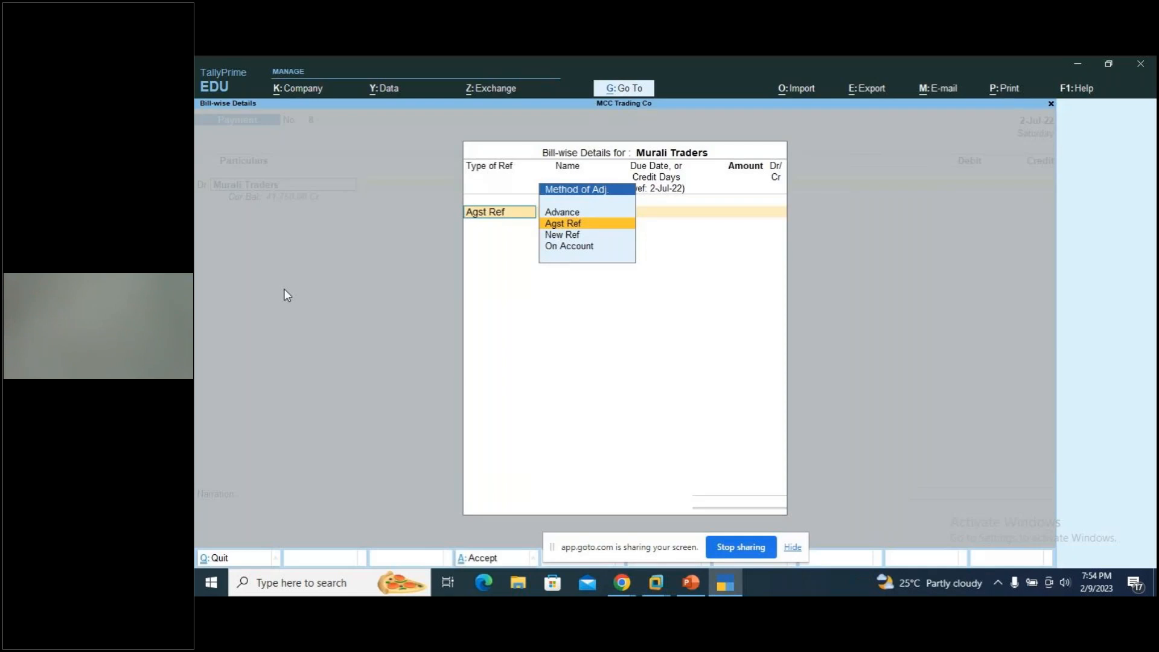
Allocate the Murali Traders debit as Agst Ref to pending bill Pur/103 for 41,750.00.
key(Return)
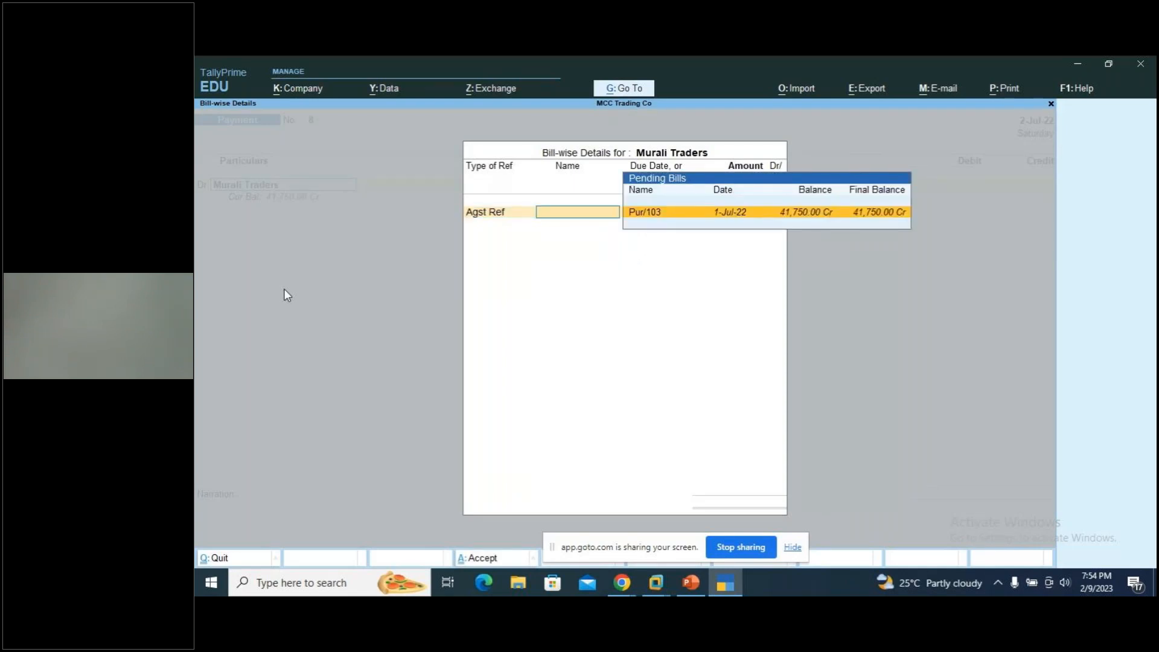
key(Return)
key(Return)
key(Return)
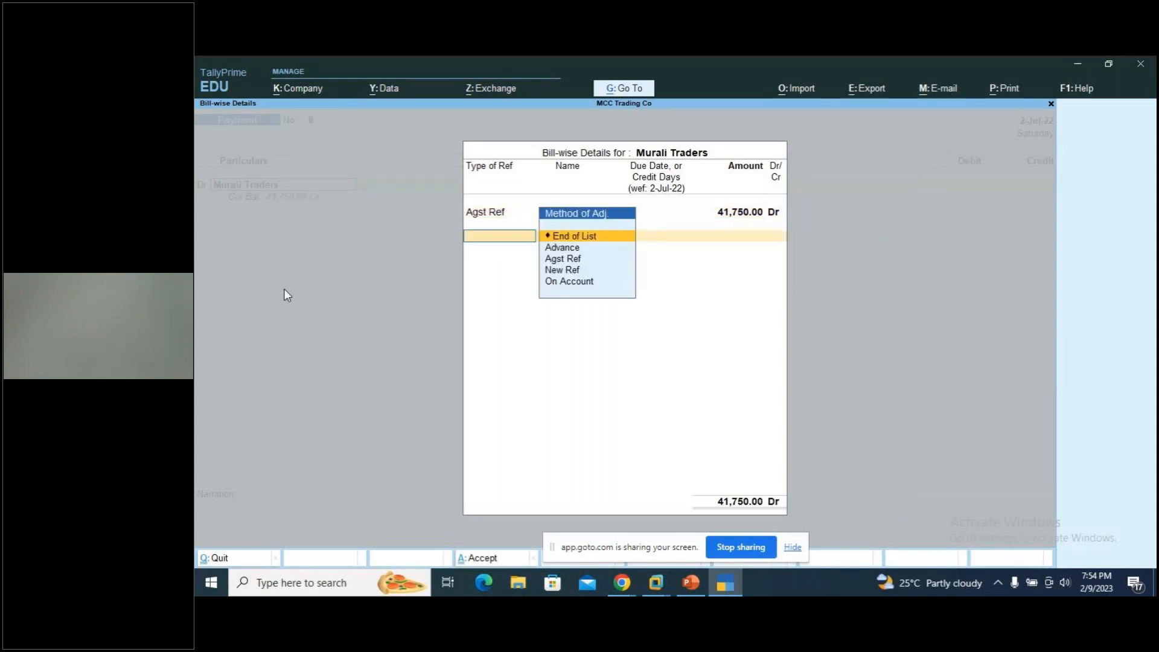
key(Return)
key(Return)
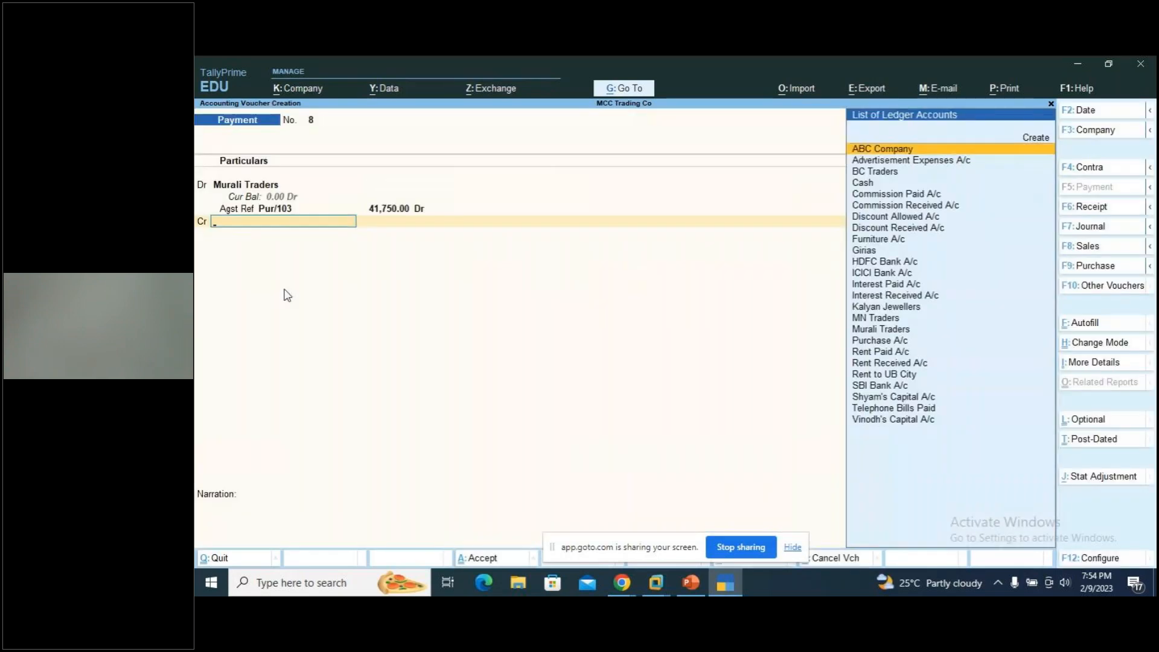
Credit the Cash ledger with 41,750.00 for the Murali Traders payment.
key(Down)
key(Down)
key(Down)
key(Return)
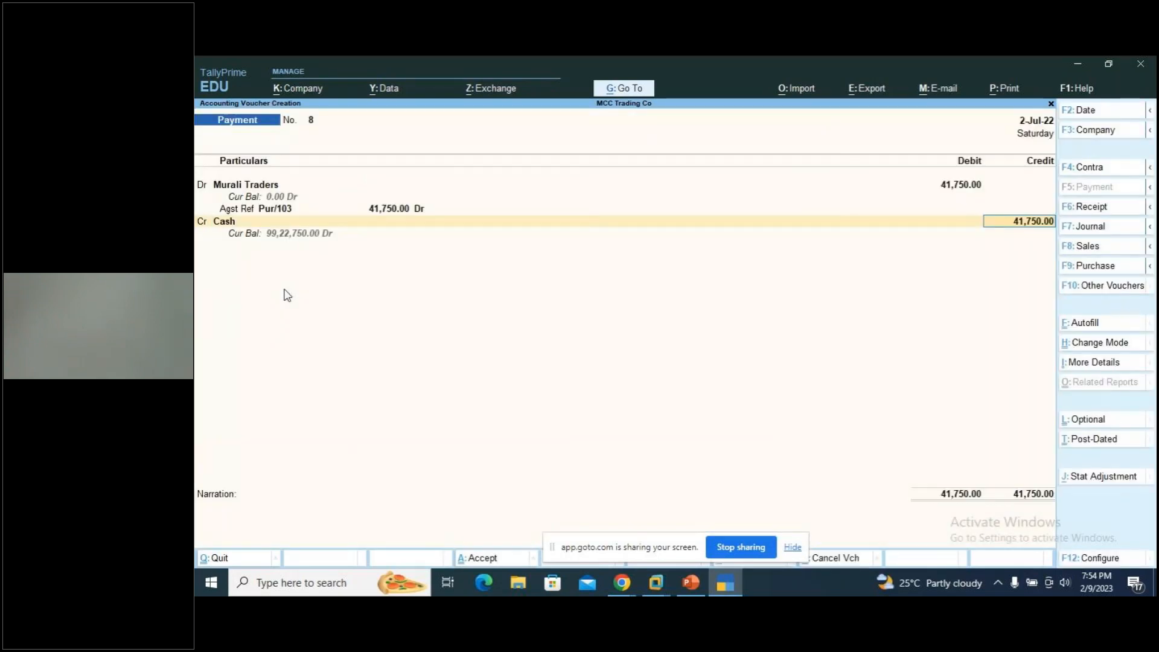
key(Return)
Enter the narration "being cash paid to murali traders" and save the payment voucher.
text(being)
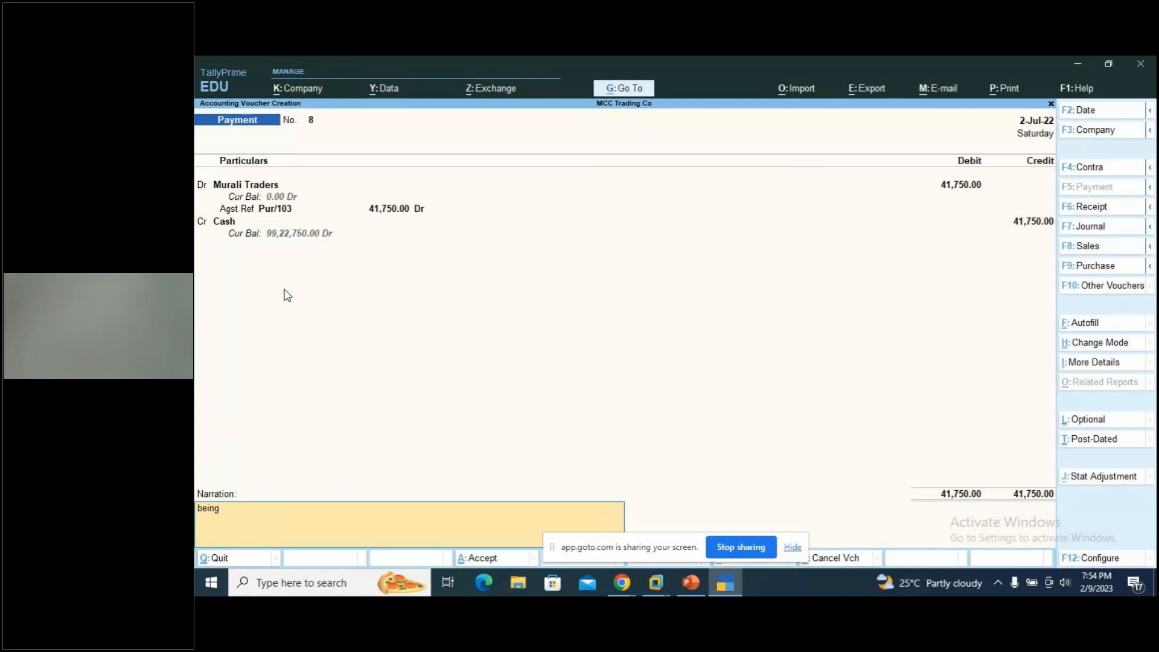
text( cash paid to murali traders)
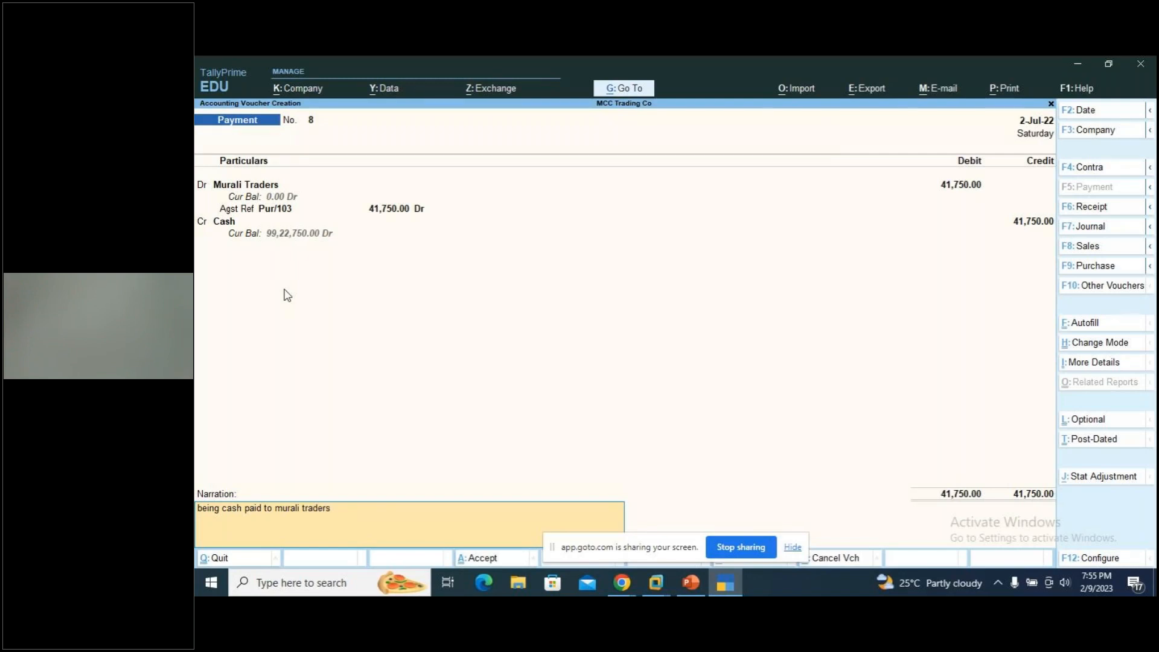
key(Return)
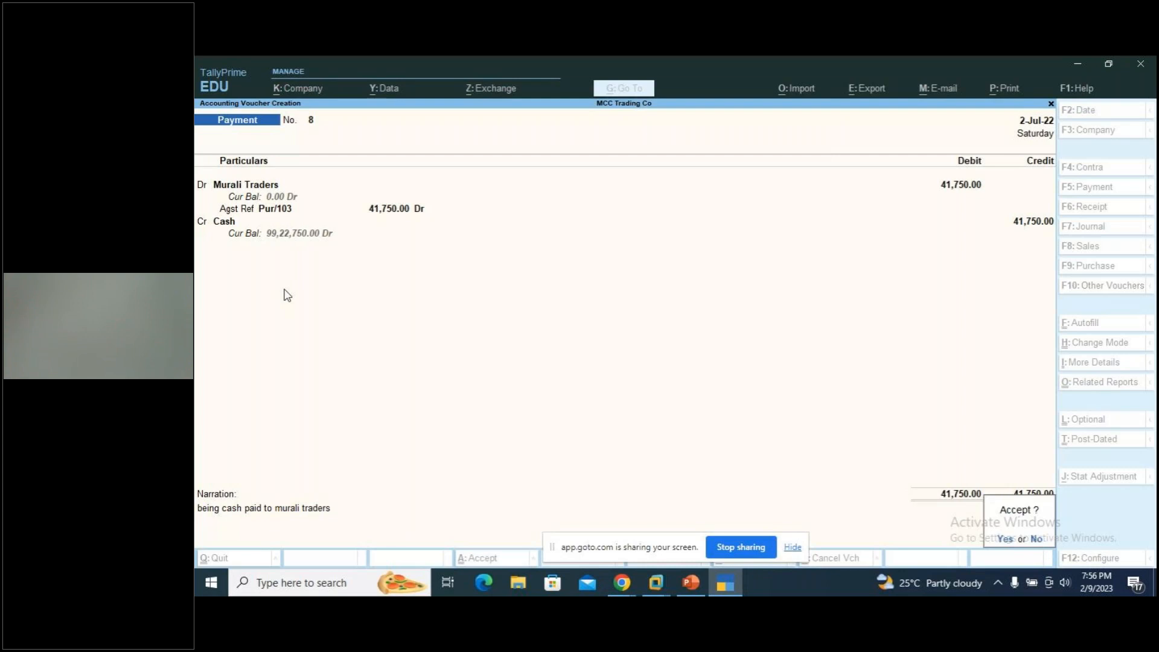
key(Return)
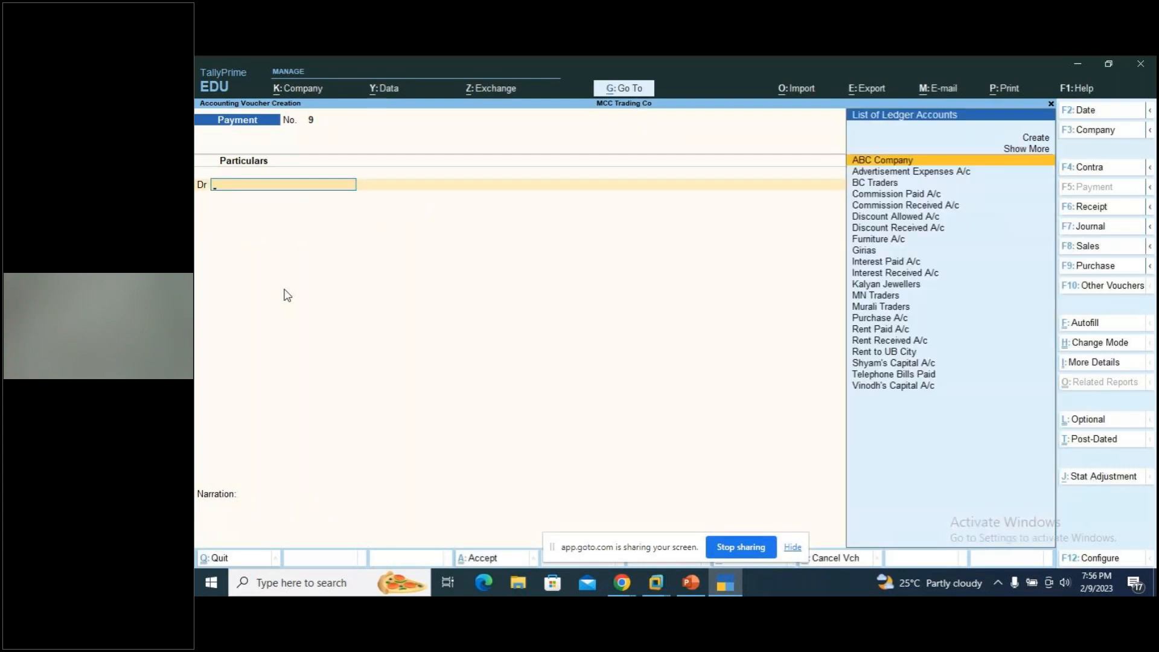
Leave the blank payment voucher and quit the accounting program from the Gateway of Tally.
key(Escape)
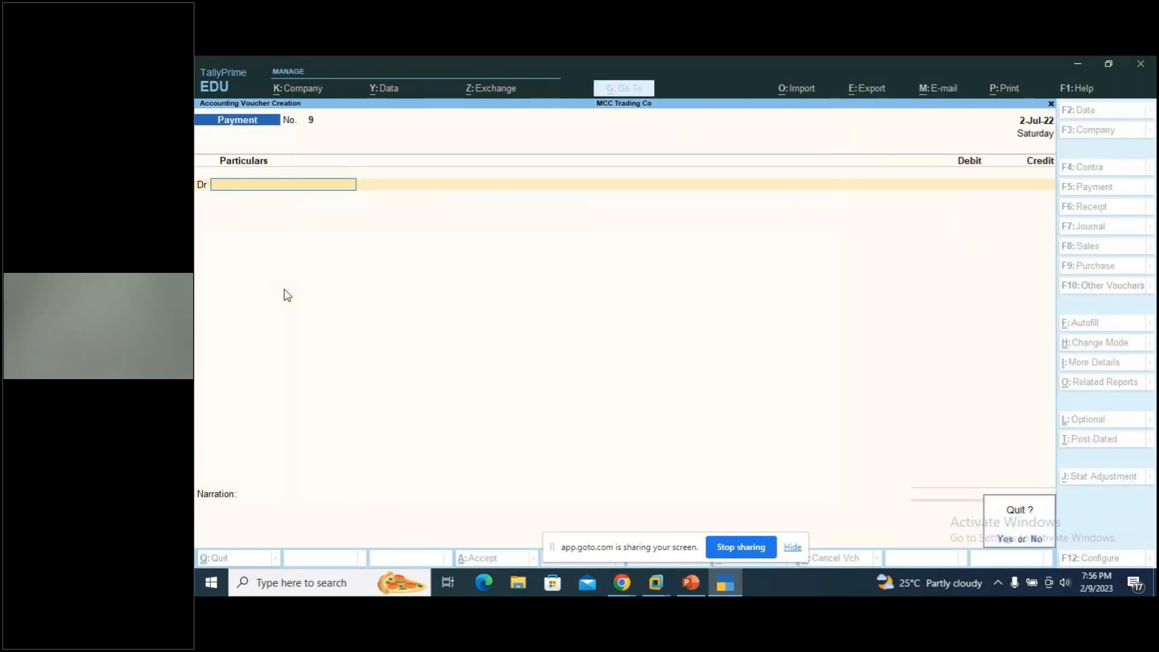
key(Return)
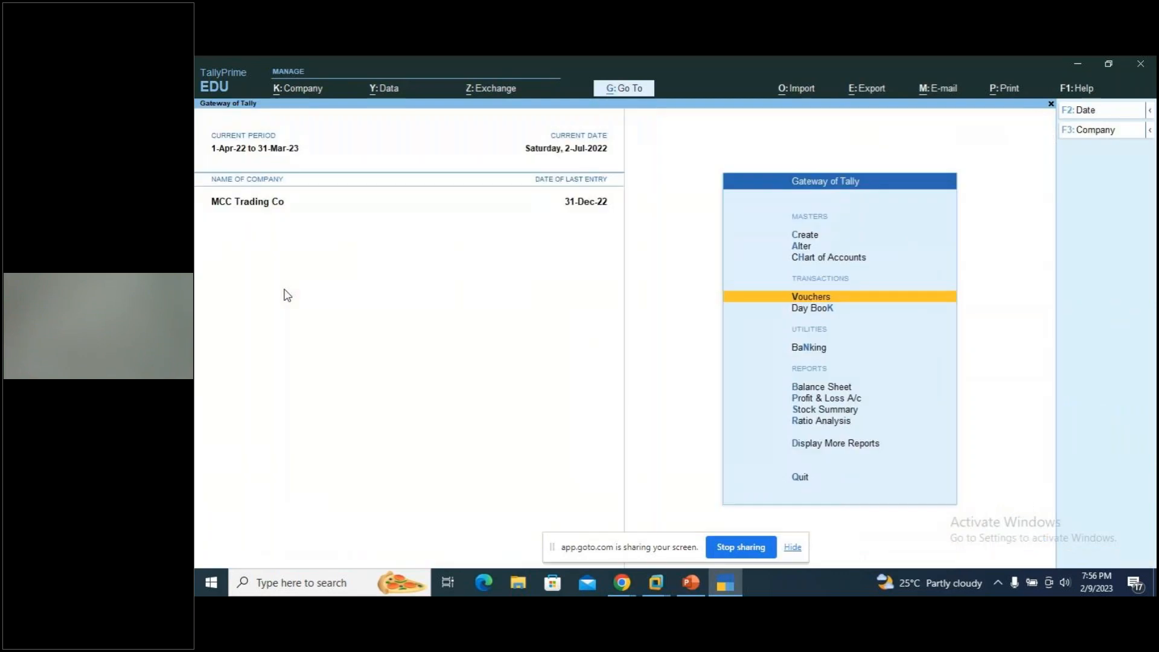
key(Escape)
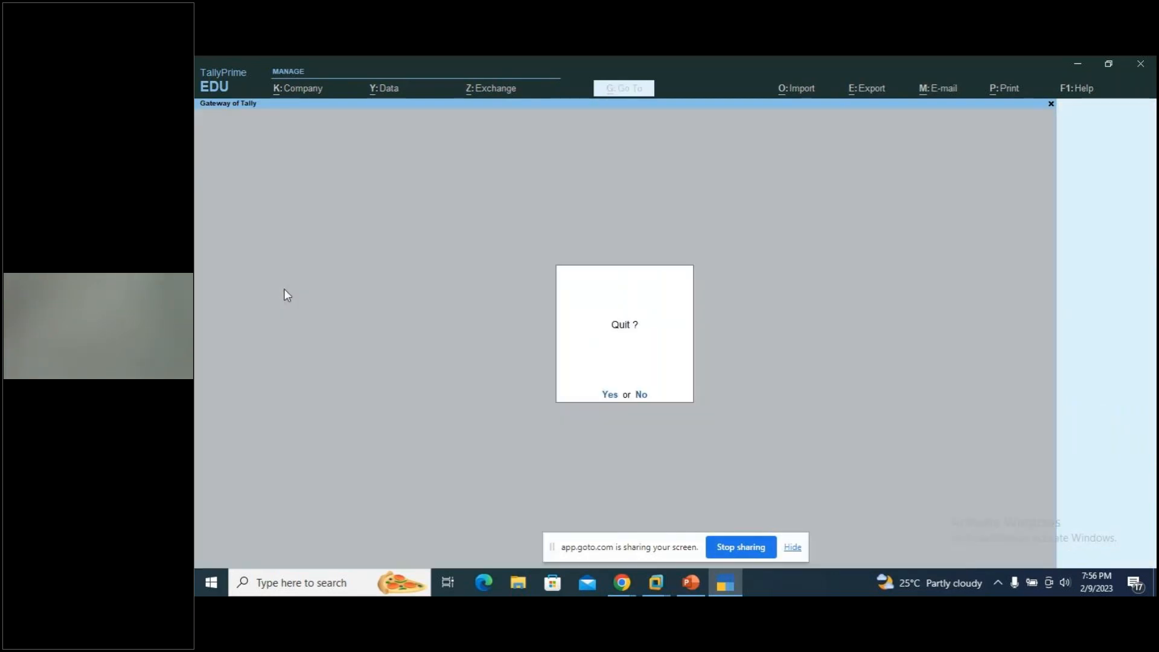
key(Return)
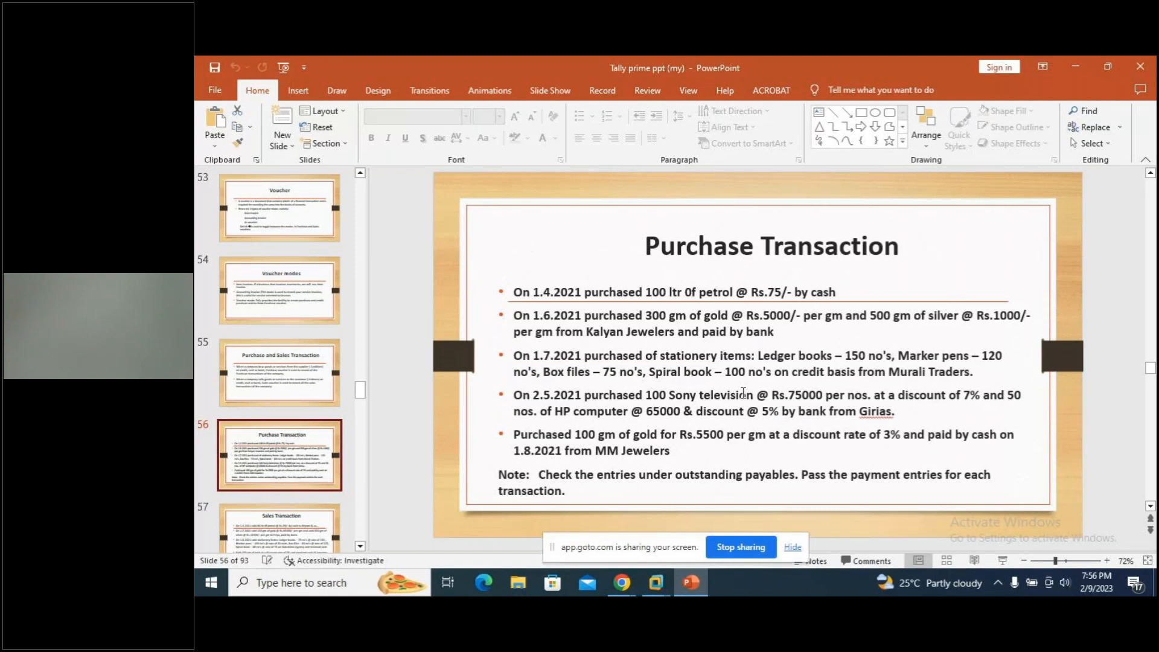
Minimize the presentation, relaunch TallyPrime in Educational Mode and load the company MCC Trading Co.
click(1074, 67)
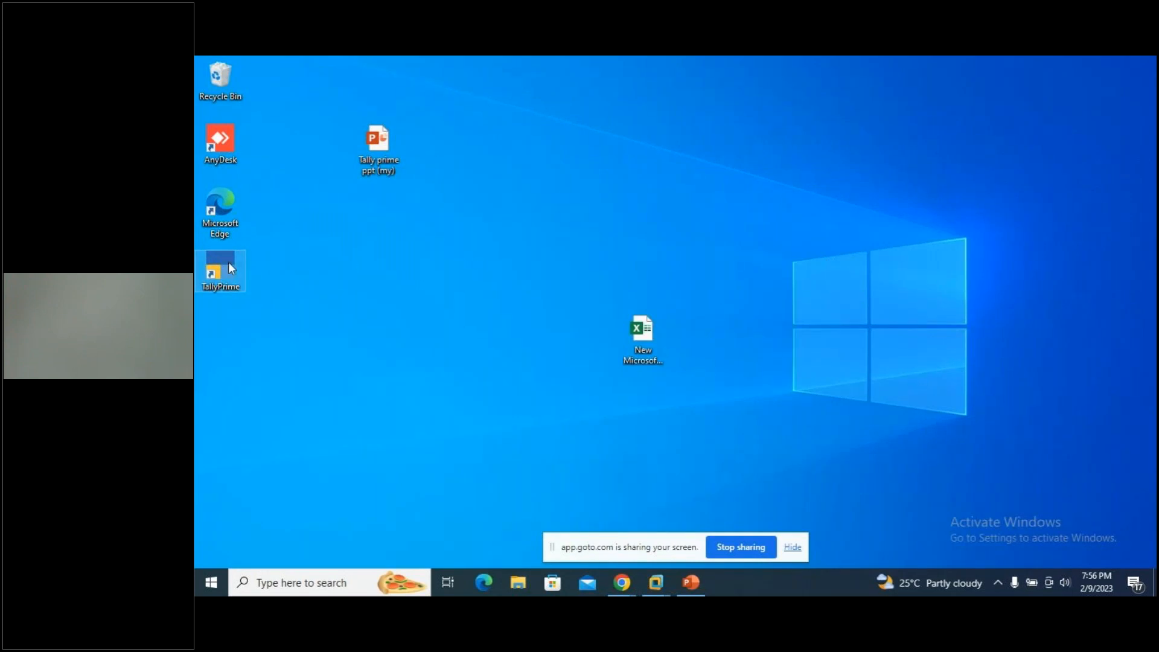
double_click(241, 257)
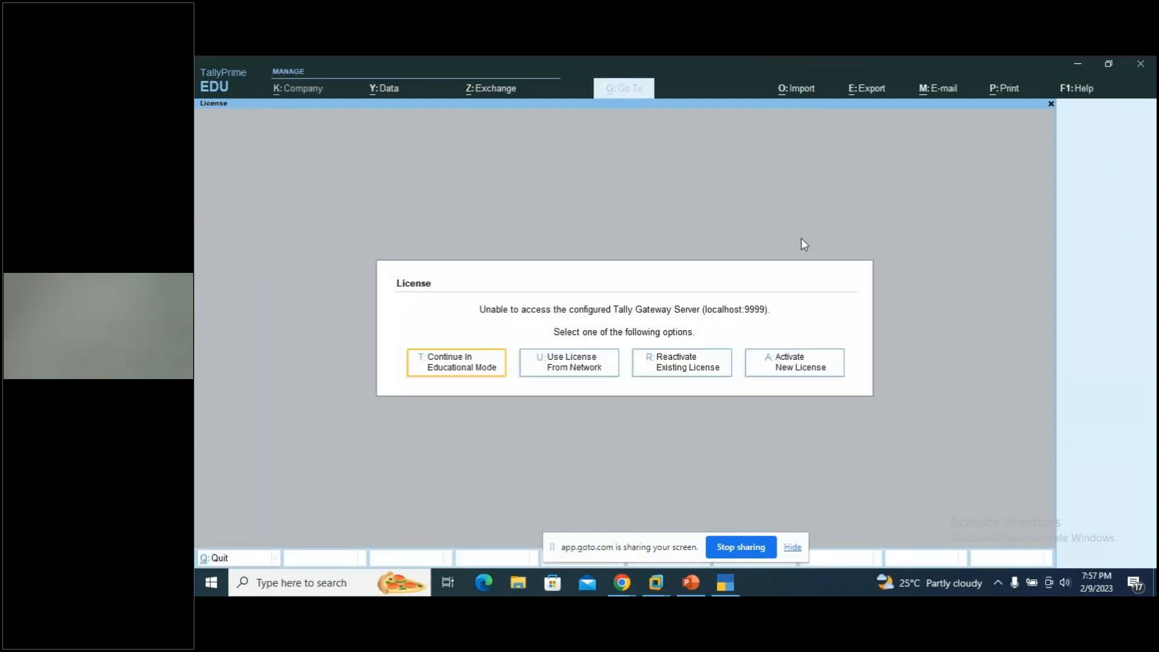
click(472, 360)
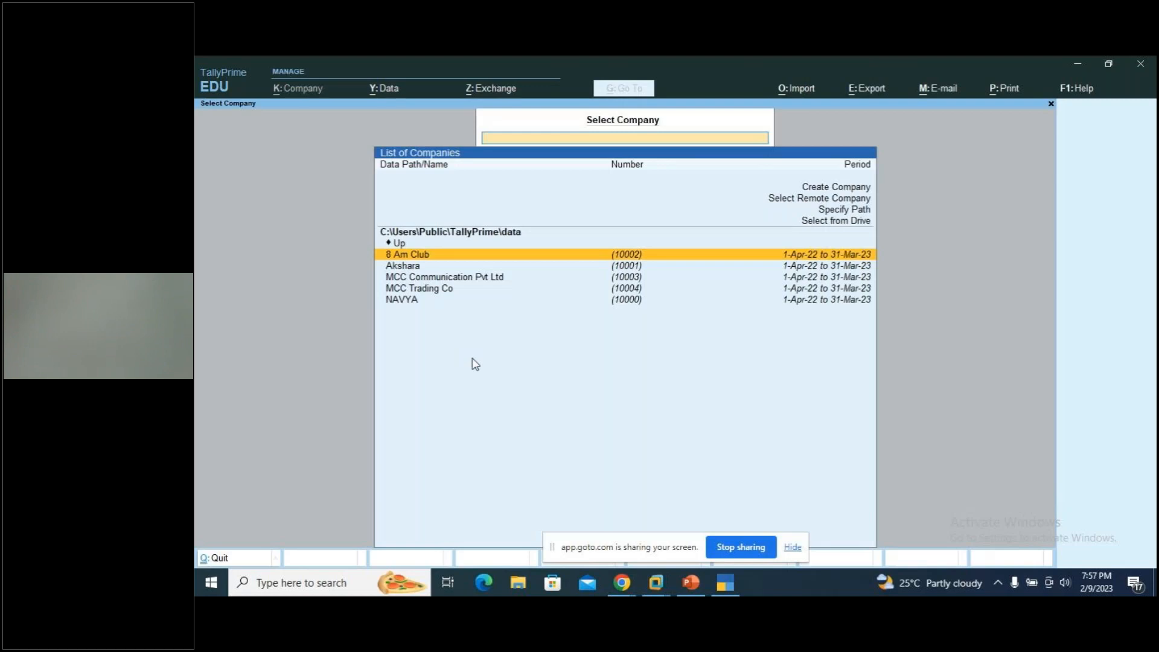
key(Down)
key(Down)
key(Down)
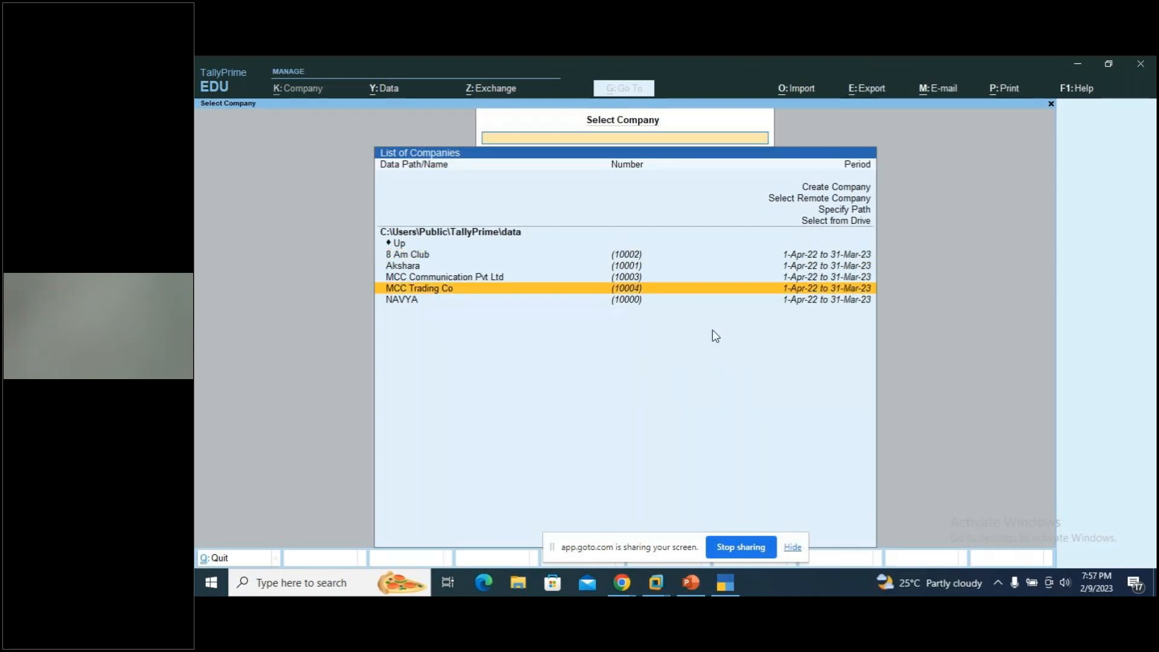
key(Return)
Open the Payables outstandings report under Statements of Accounts to check the Murali Traders settlement and remaining bills.
key(Down)
key(Down)
key(Down)
key(Down)
key(Down)
key(Down)
key(Down)
key(Down)
key(Down)
key(Down)
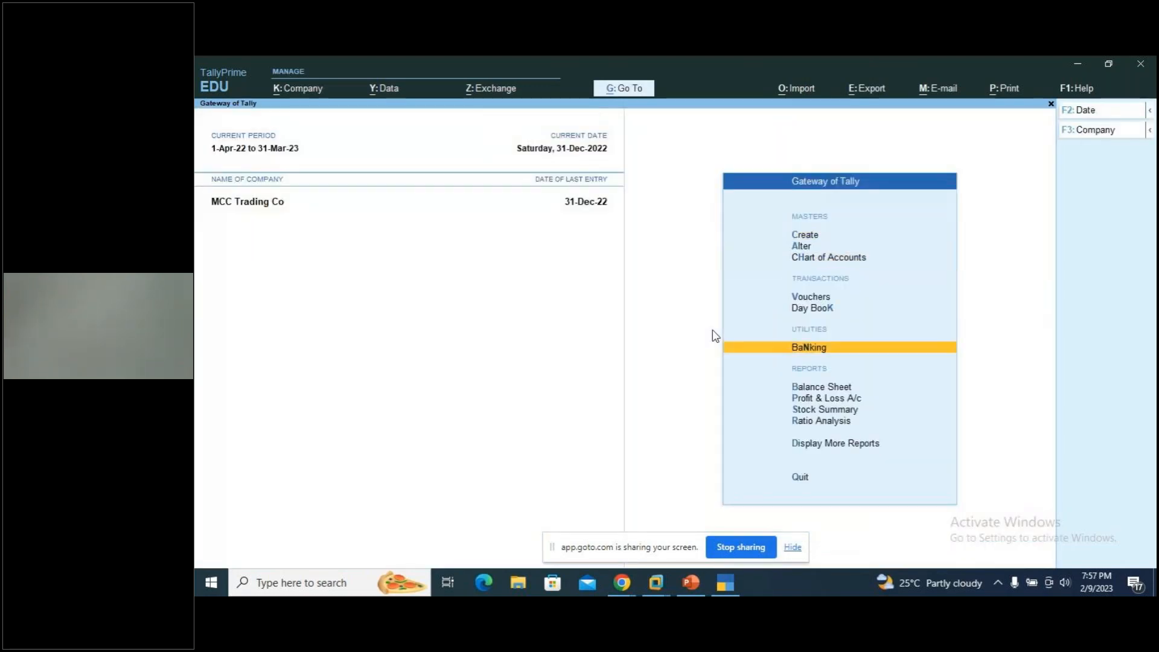
key(Return)
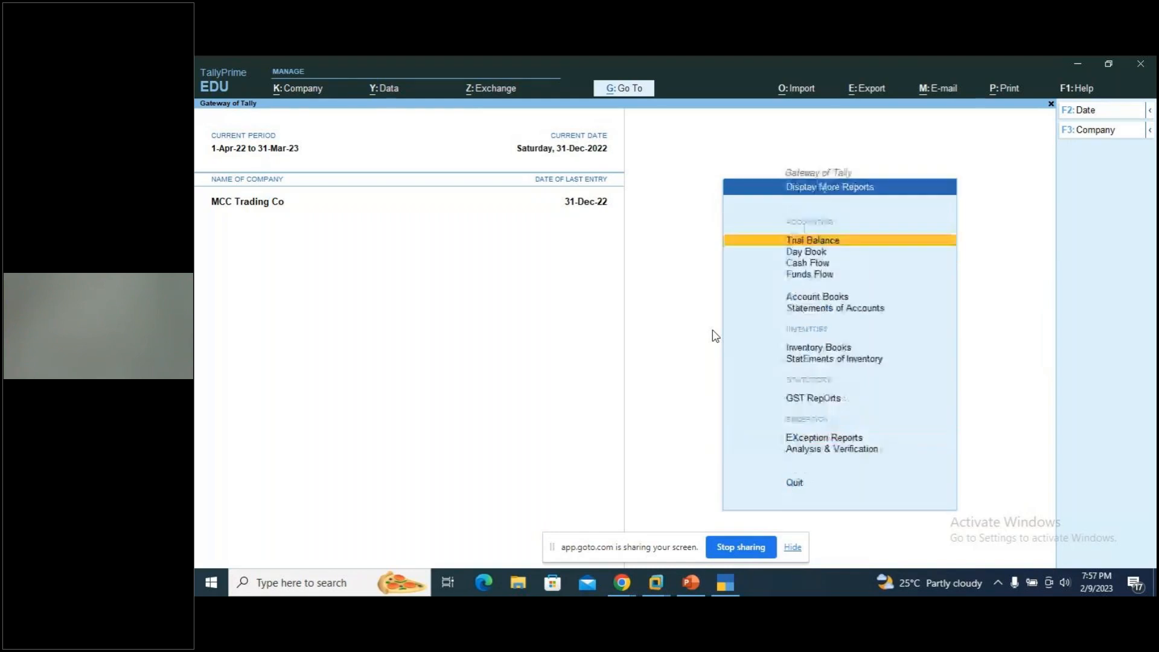
key(Down)
key(Down)
key(Down)
key(Down)
key(Down)
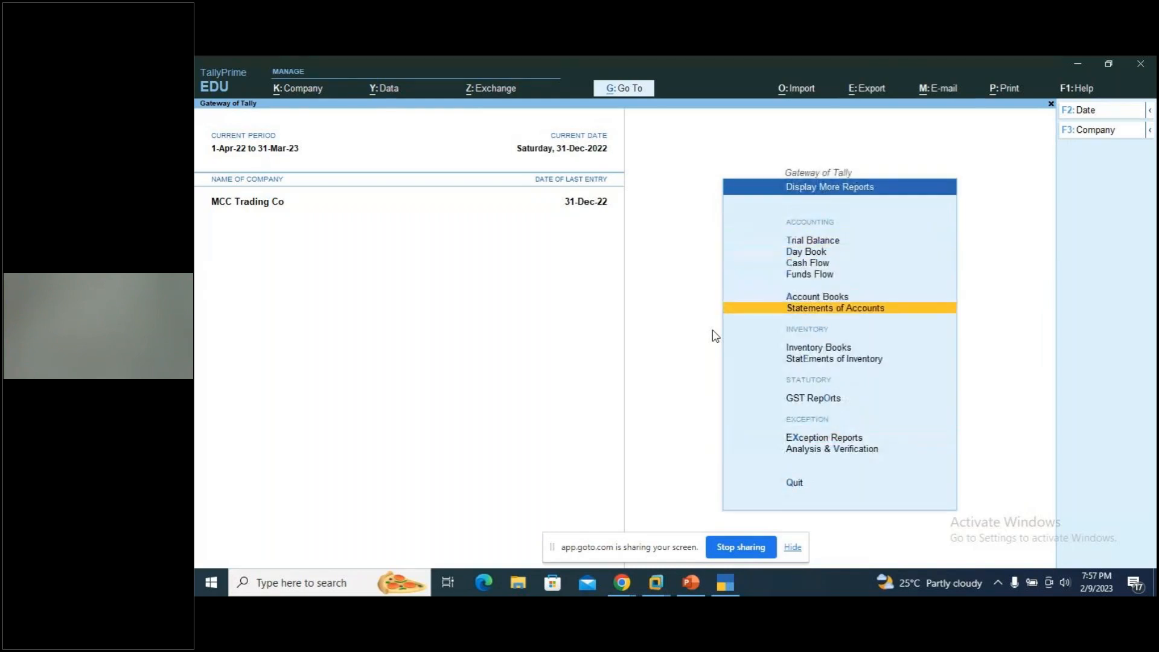
key(Return)
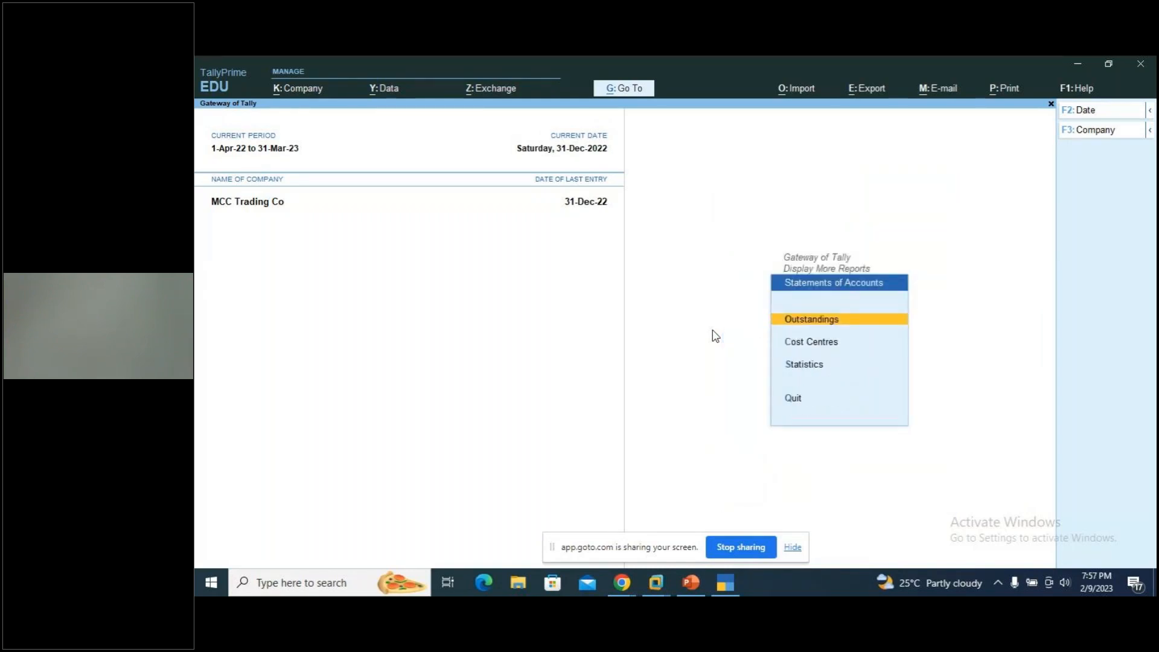
key(Return)
key(Down)
key(Return)
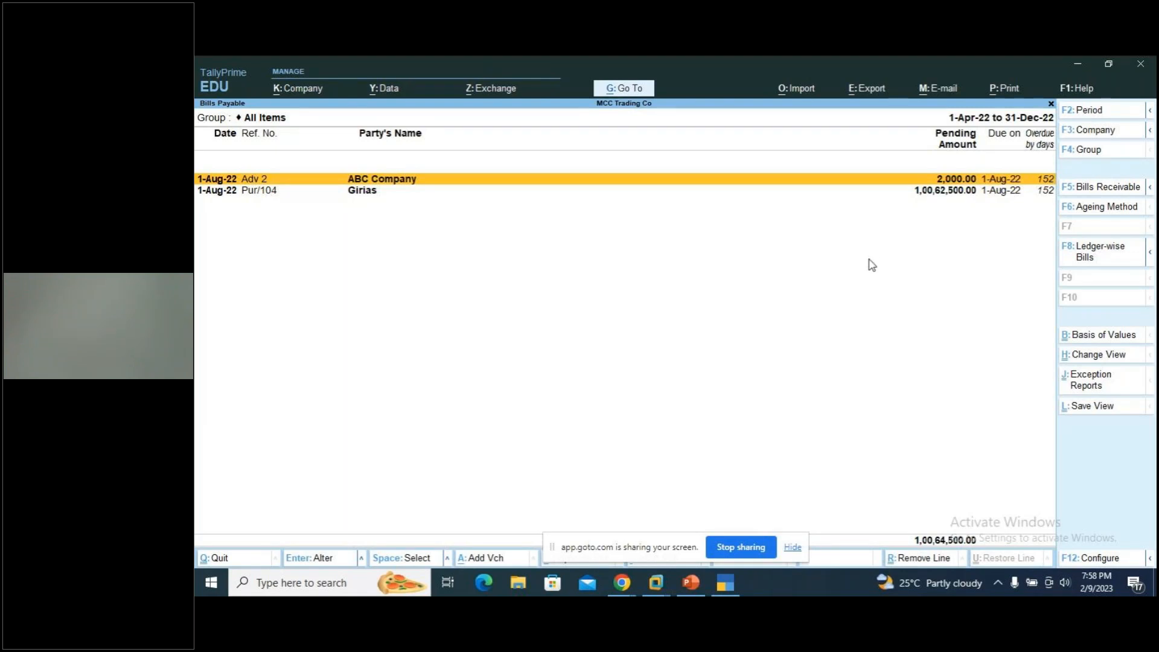
Return from the Bills Payable report to the Gateway of Tally and quit the program.
key(Escape)
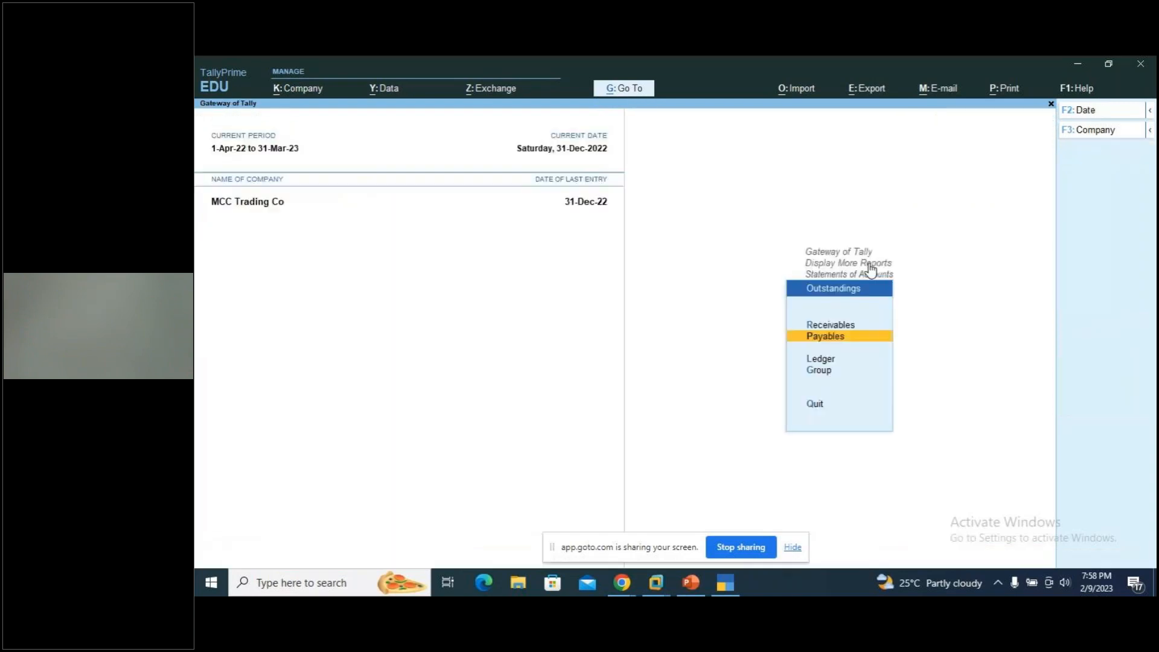
key(Escape)
key(Escape)
key(Escape)
key(Escape)
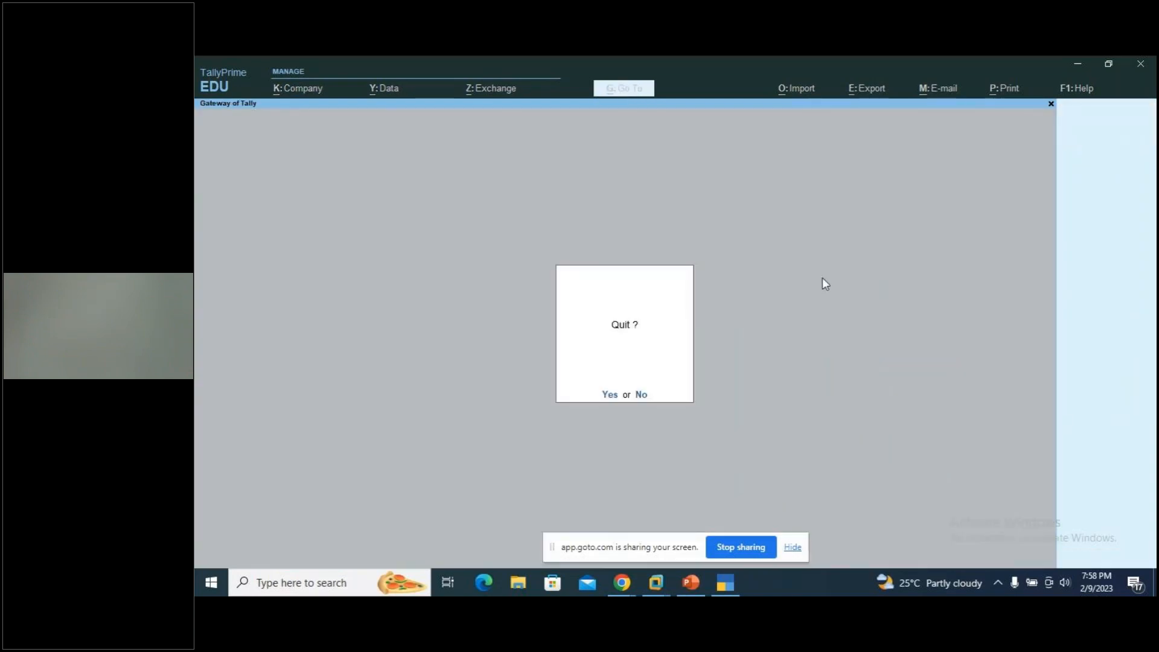
click(609, 396)
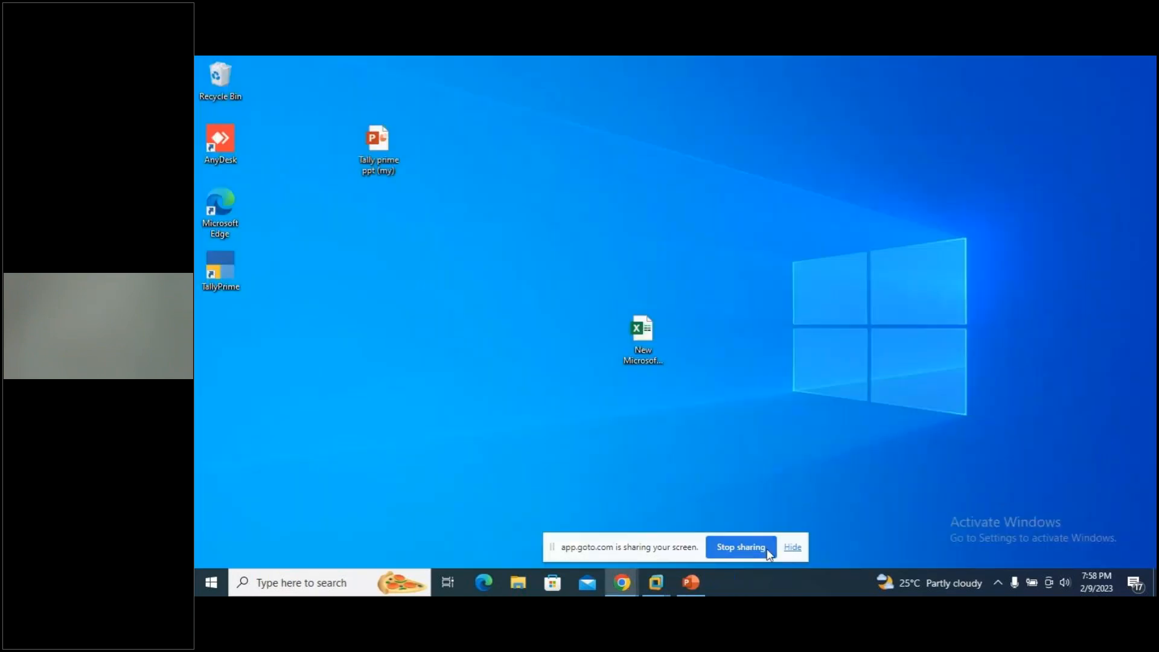
Close the PowerPoint presentation, then switch to the GoTo meeting in Chrome and stop sharing the screen.
click(683, 585)
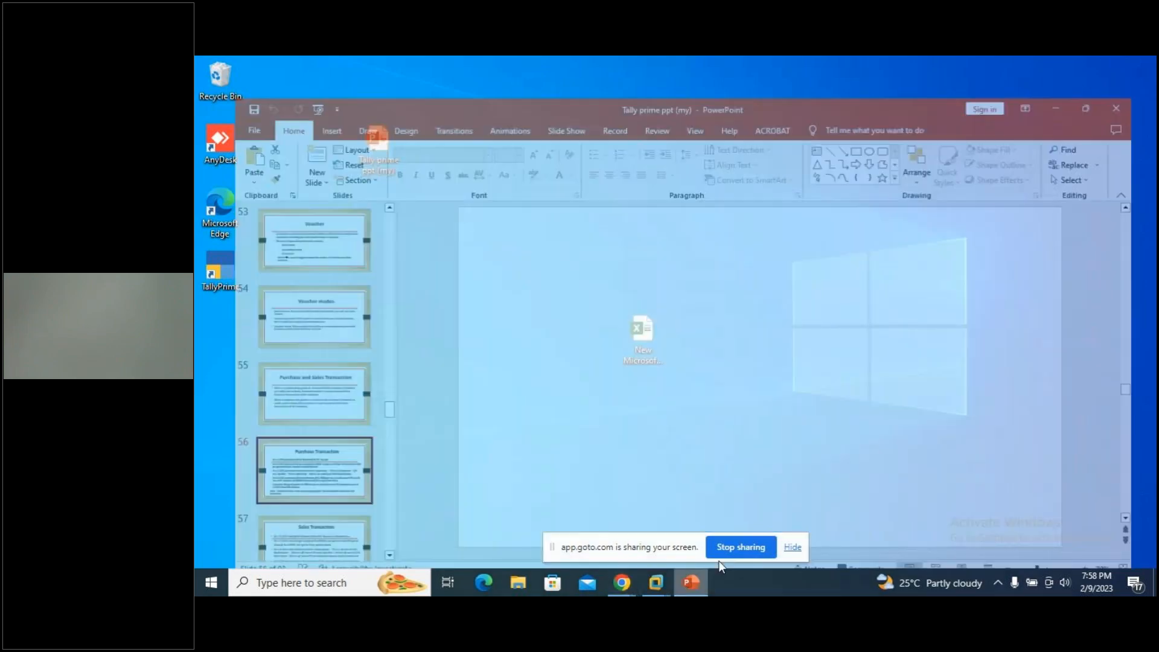
click(1141, 65)
mouse_move(618, 588)
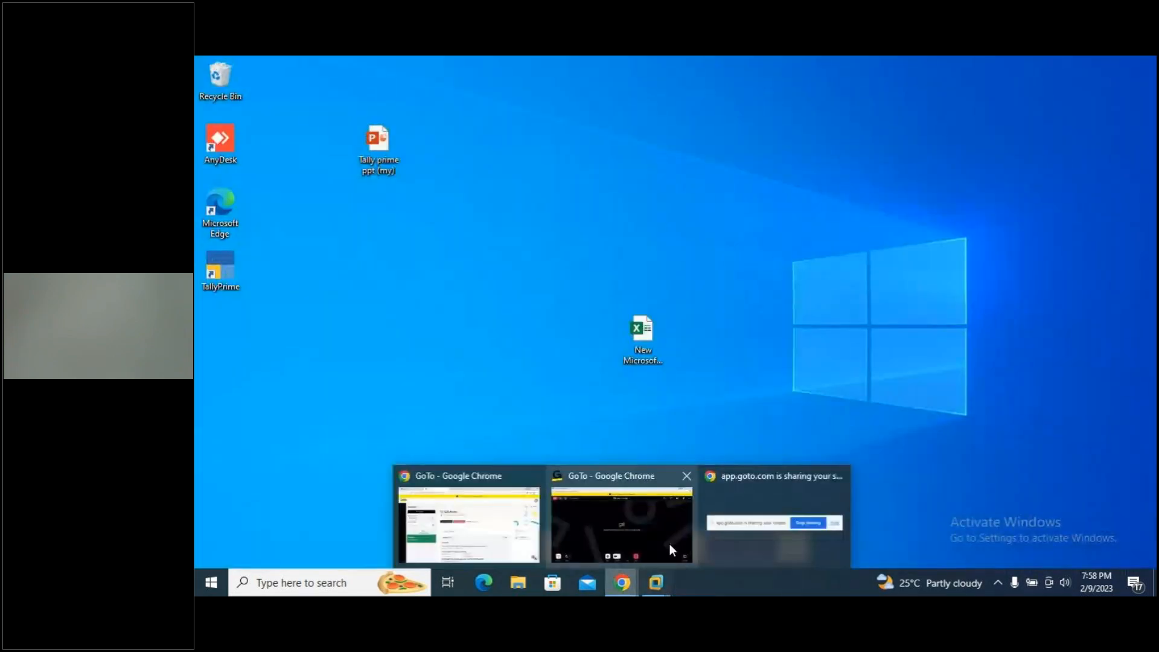
click(669, 534)
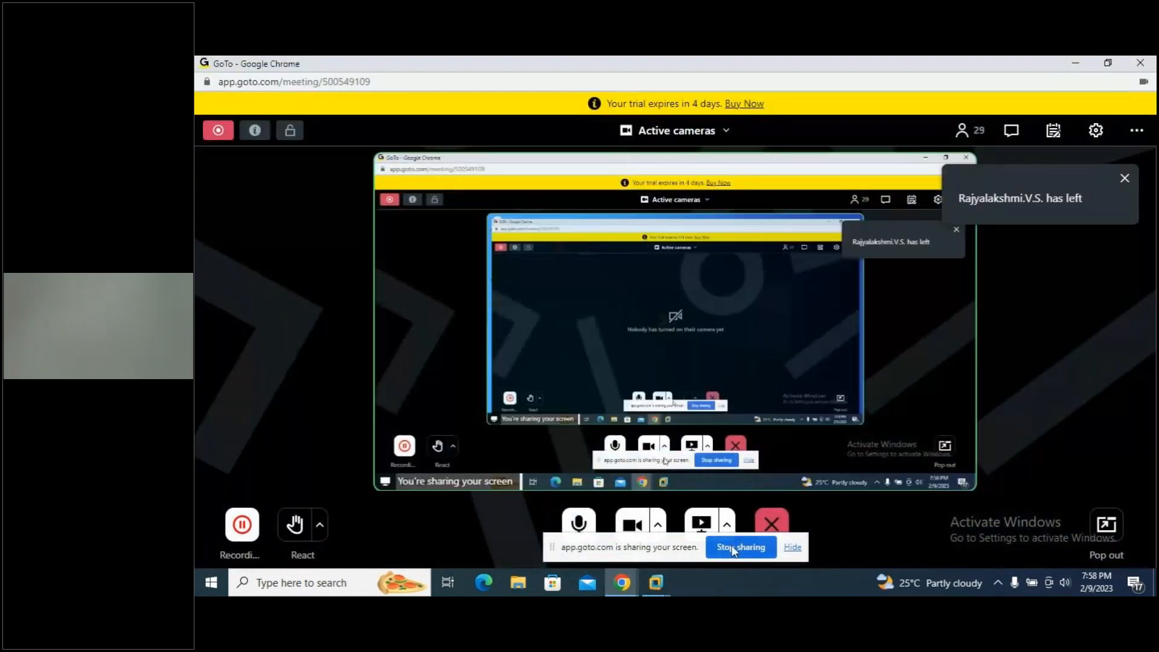
click(758, 356)
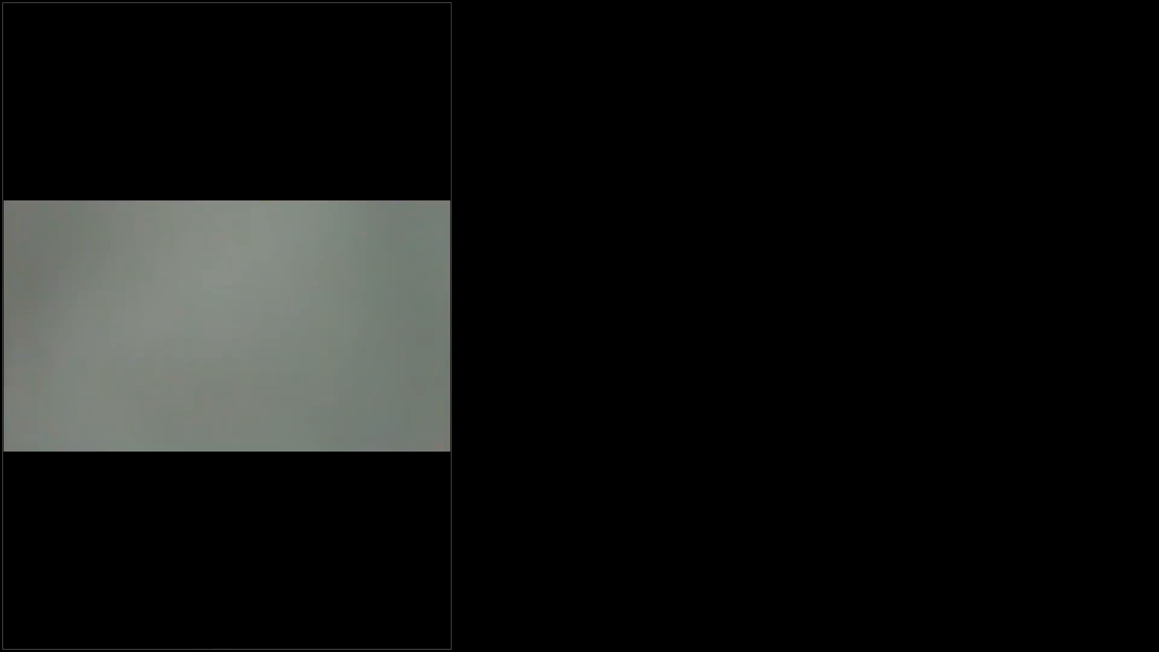